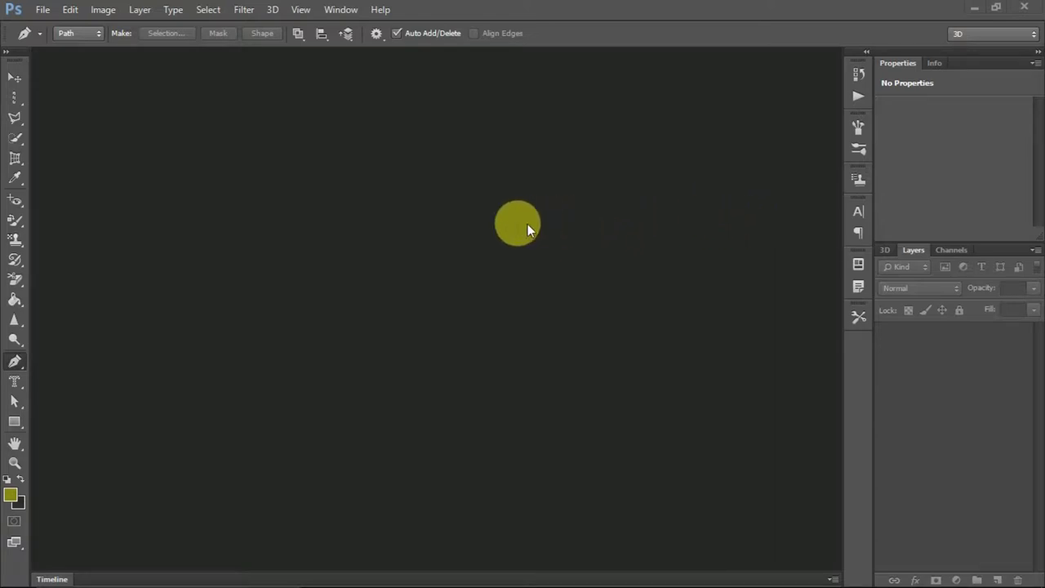
Browse the lasso and quick selection tool groups, then settle on the Pen Tool.
click(20, 128)
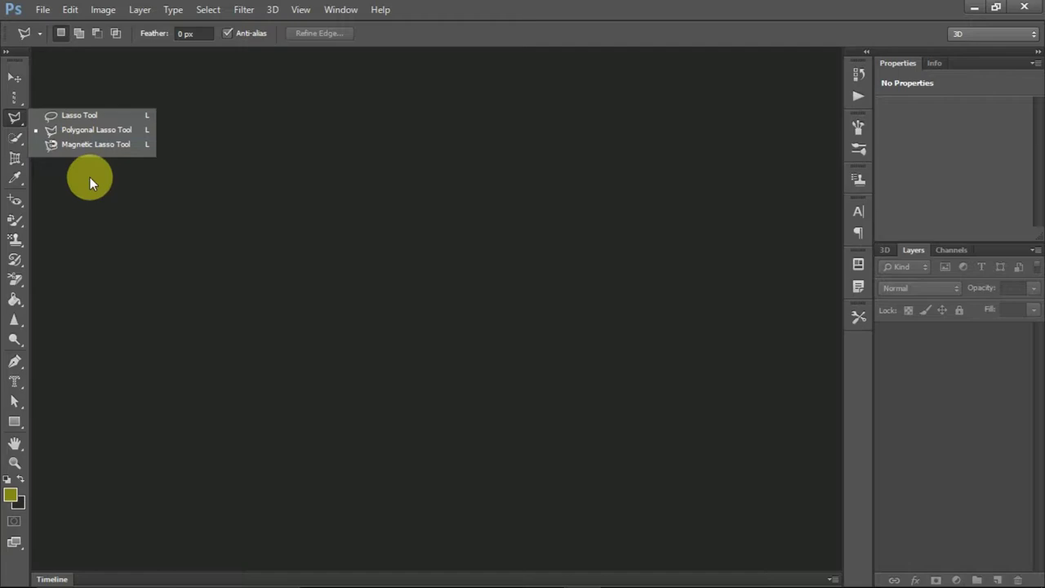
click(22, 144)
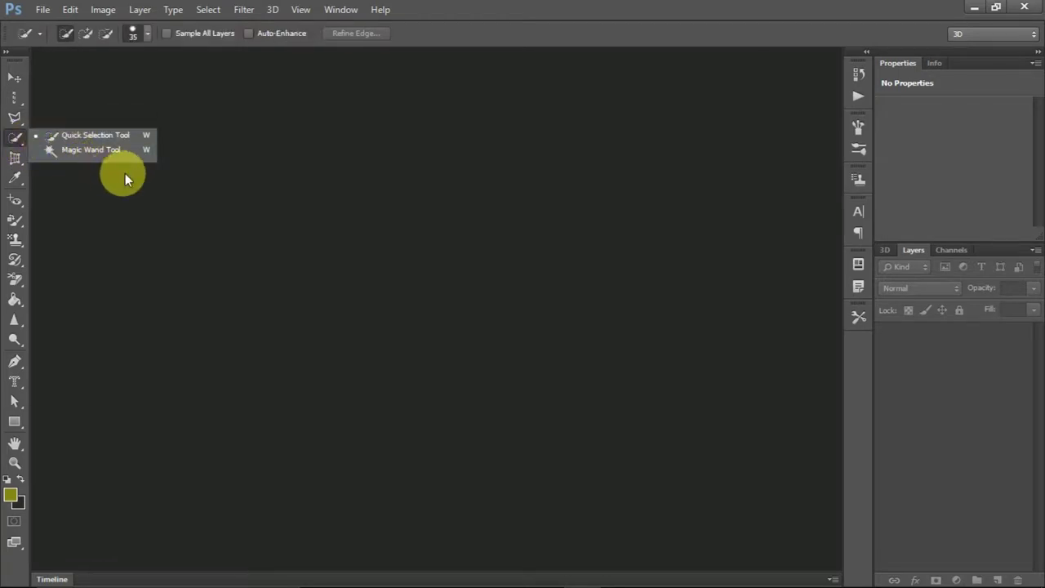
click(201, 203)
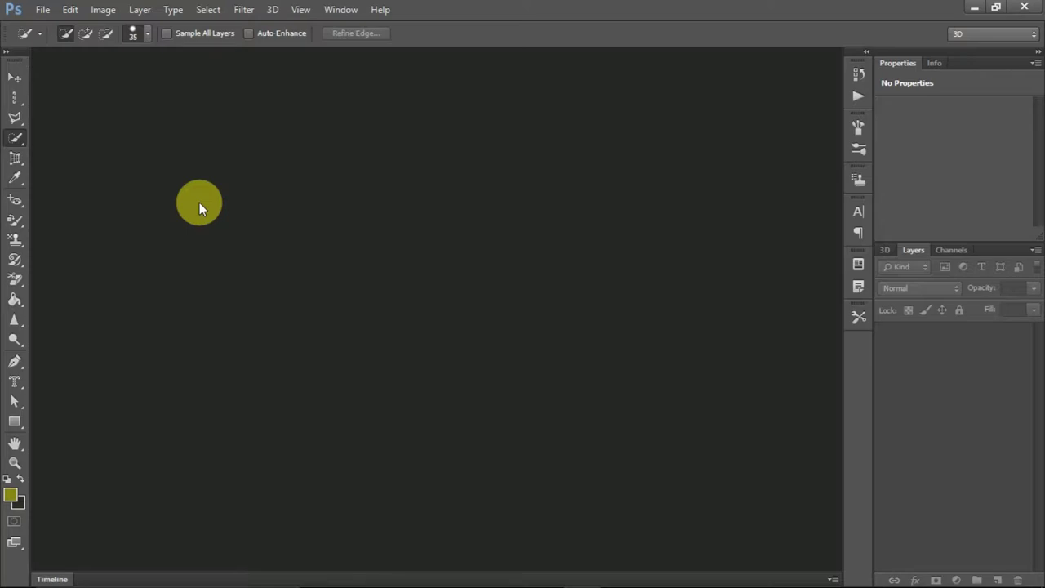
click(14, 368)
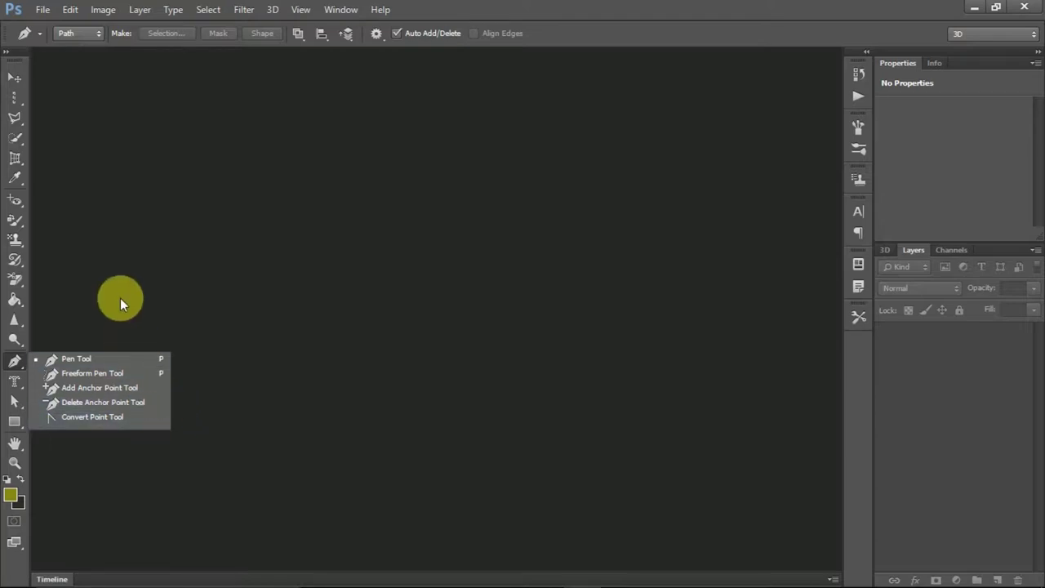
click(140, 363)
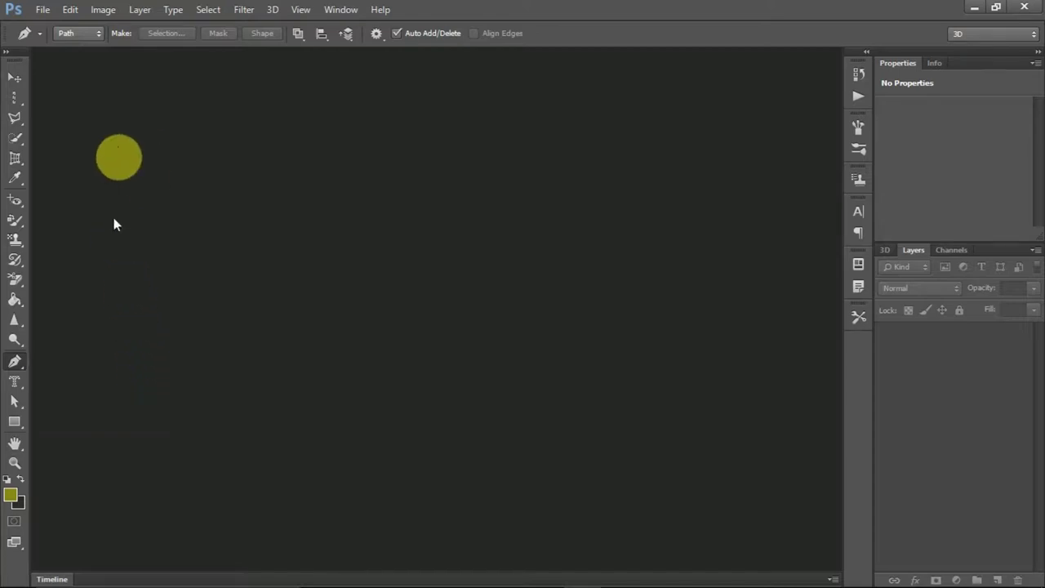
Open the FIFA 17 footballer photo from the Photoshop related photos folder.
click(42, 10)
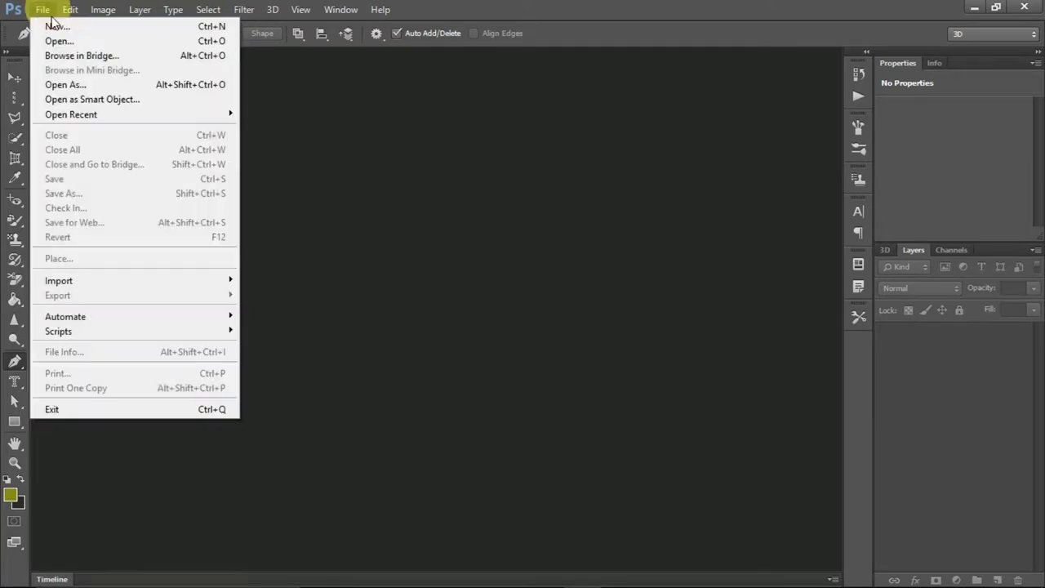
click(57, 39)
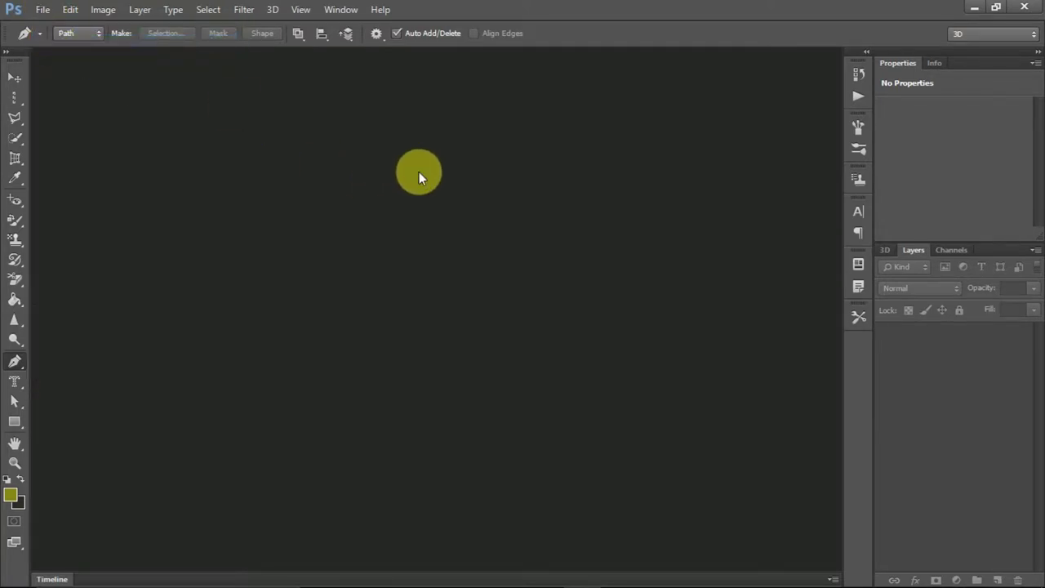
scroll(504, 249, down, 5)
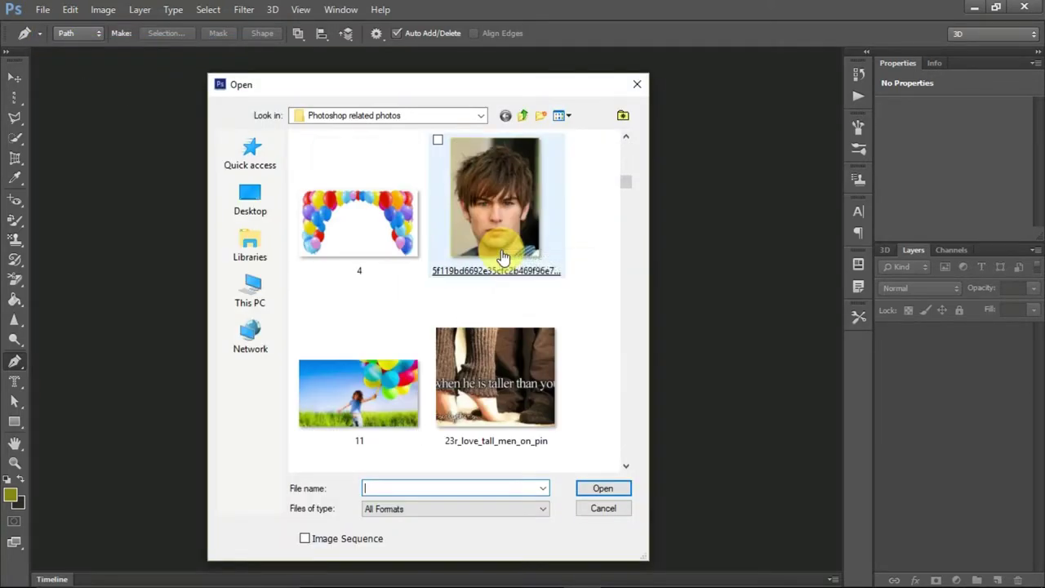
scroll(506, 249, down, 5)
scroll(506, 245, down, 3)
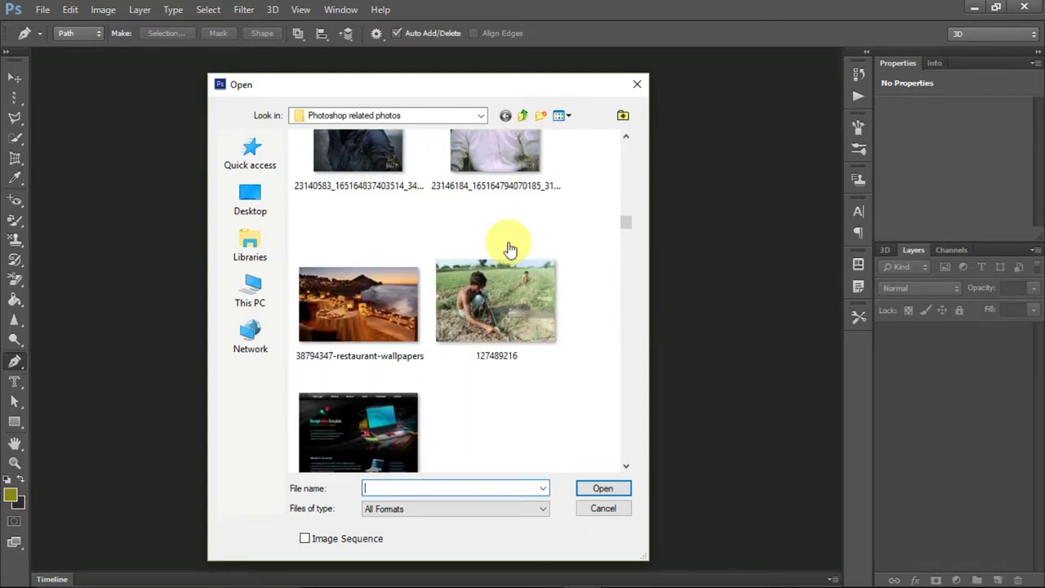
scroll(556, 290, down, 3)
scroll(559, 297, down, 3)
double_click(559, 294)
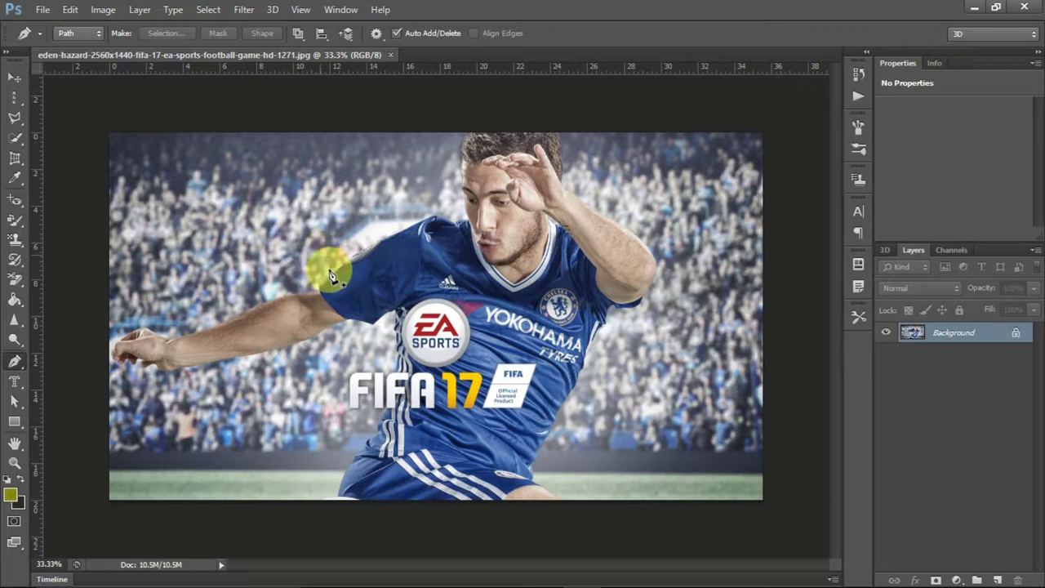
Keep the Pen in Path mode and place the first anchors along the bottom of the shorts.
click(80, 35)
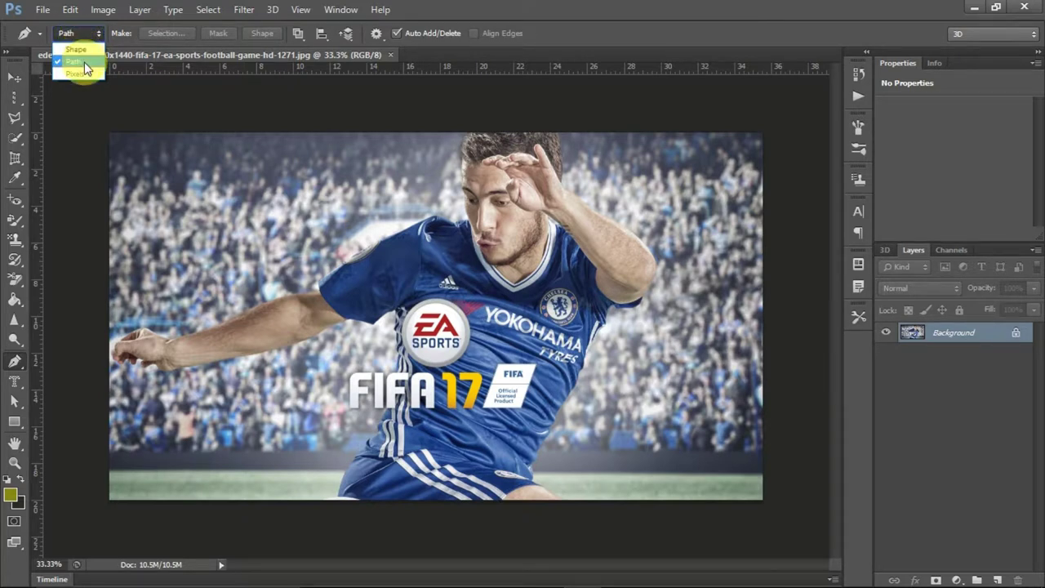
click(86, 60)
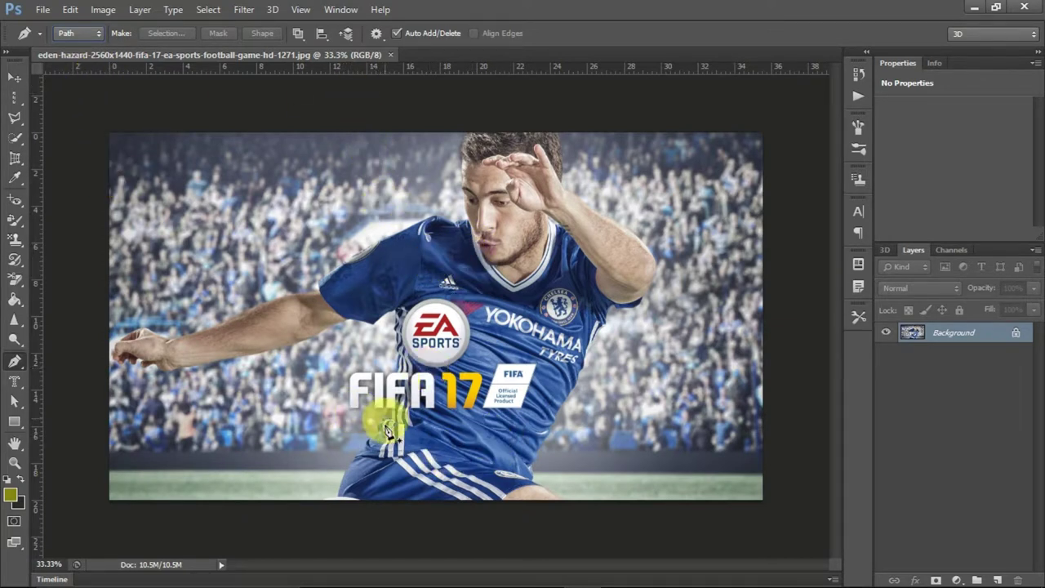
click(338, 497)
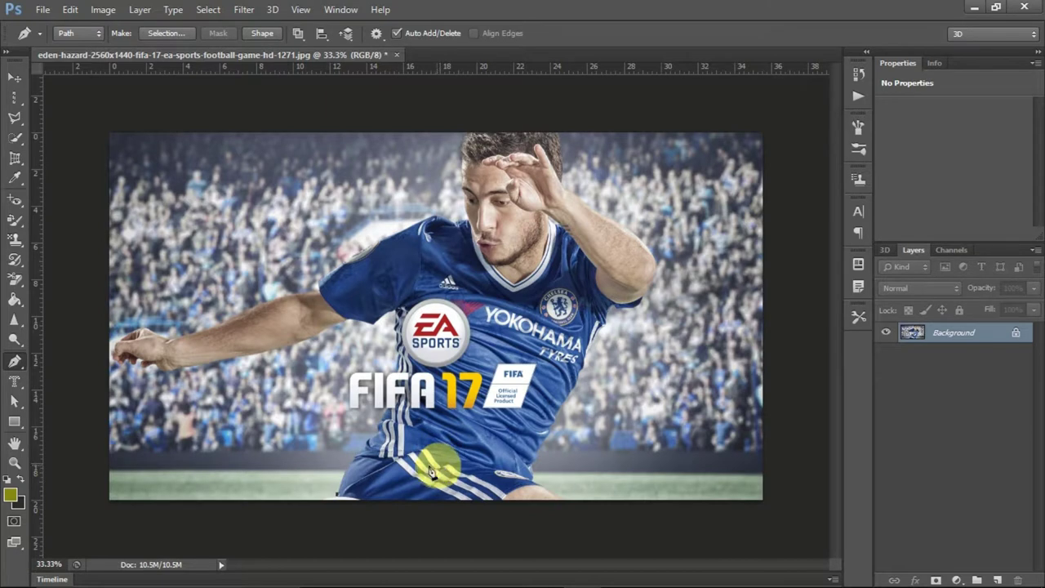
mouse_move(386, 439)
mouse_down()
mouse_move(409, 423)
mouse_move(441, 426)
mouse_up()
Zoom in and add curved anchors up the shorts' left edge to the shirt, refining the last curve.
scroll(436, 428, up, 1)
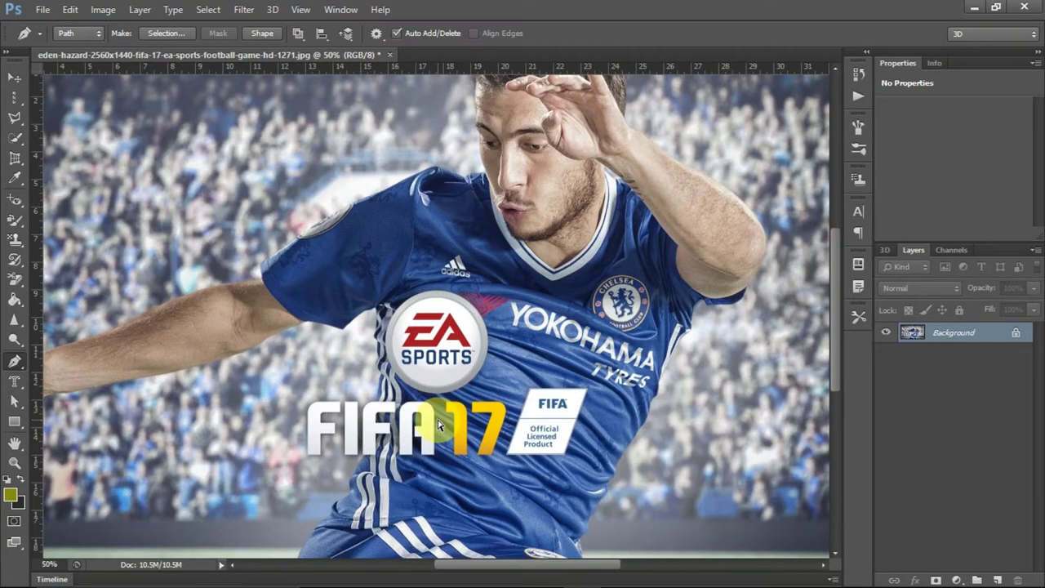
scroll(409, 461, up, 1)
scroll(383, 473, down, 1)
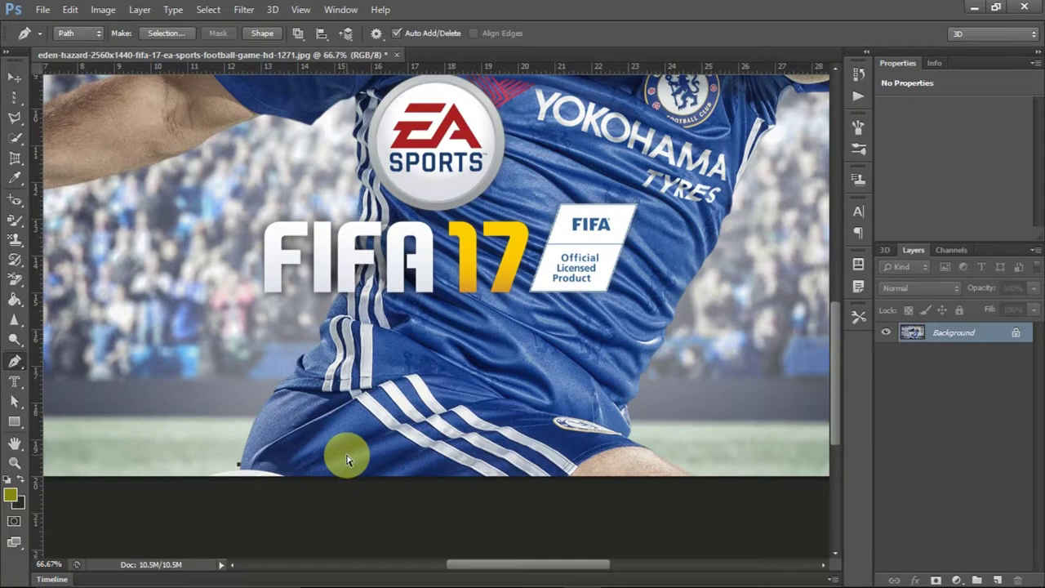
scroll(343, 455, up, 1)
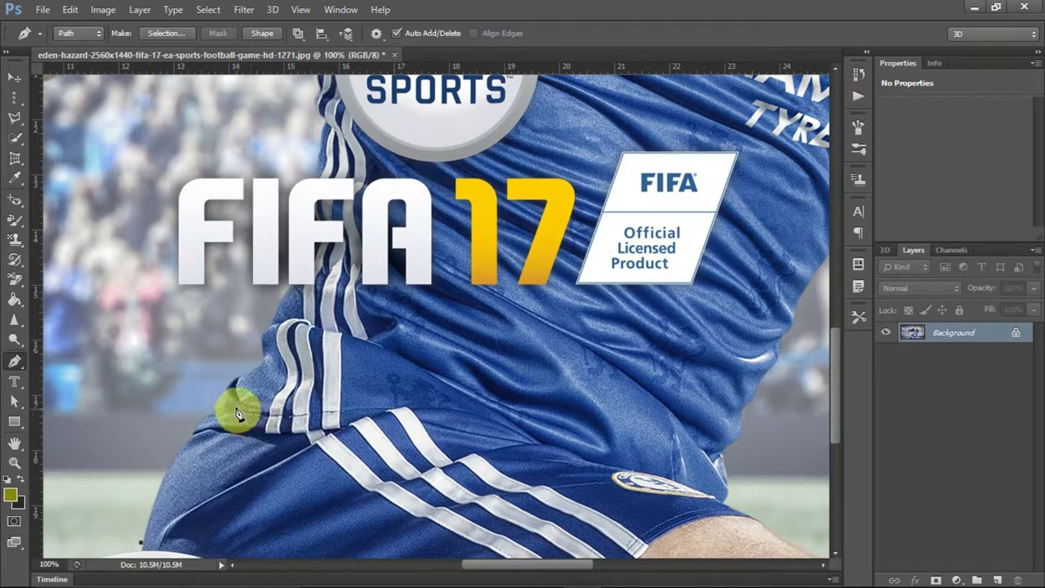
mouse_move(225, 402)
mouse_down()
mouse_move(284, 398)
mouse_move(277, 373)
mouse_move(297, 374)
mouse_move(278, 360)
mouse_move(285, 368)
mouse_up()
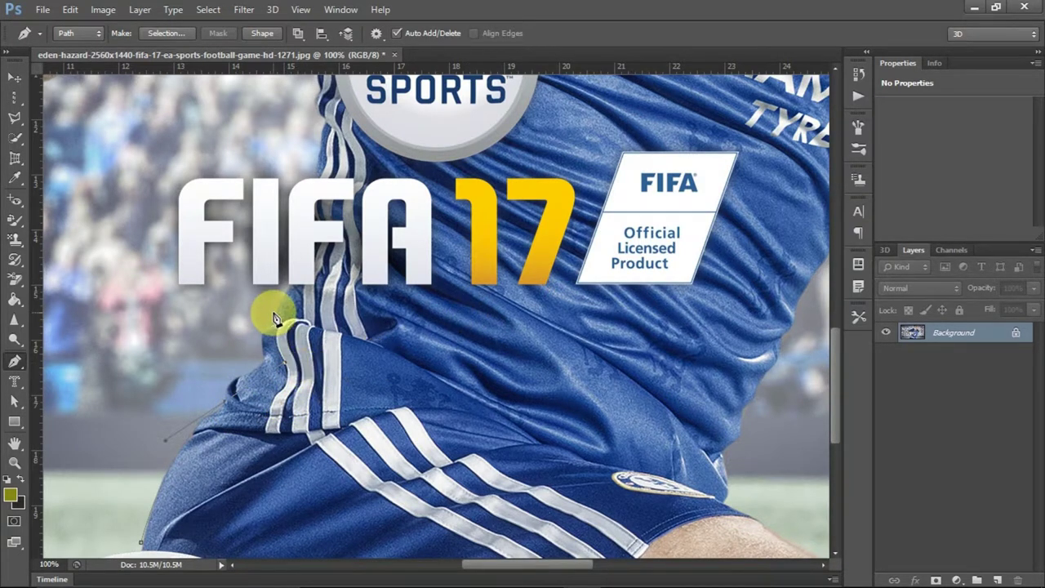
mouse_move(276, 319)
mouse_down()
mouse_move(296, 294)
mouse_move(325, 294)
mouse_up()
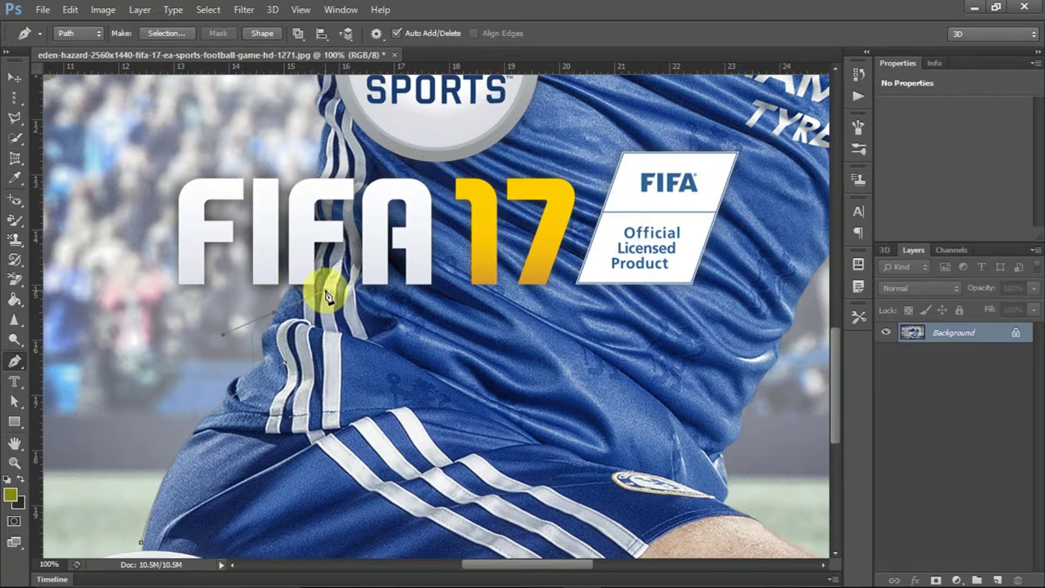
drag(327, 436, 317, 447)
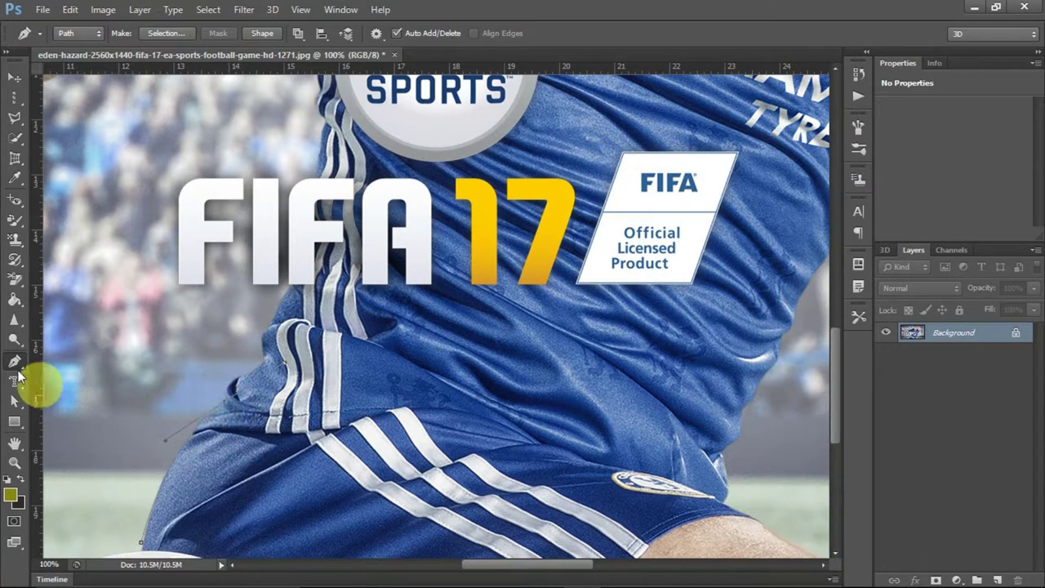
Reshape the shorts' waistband anchor with the Convert Point Tool, making it a corner.
right_click(17, 365)
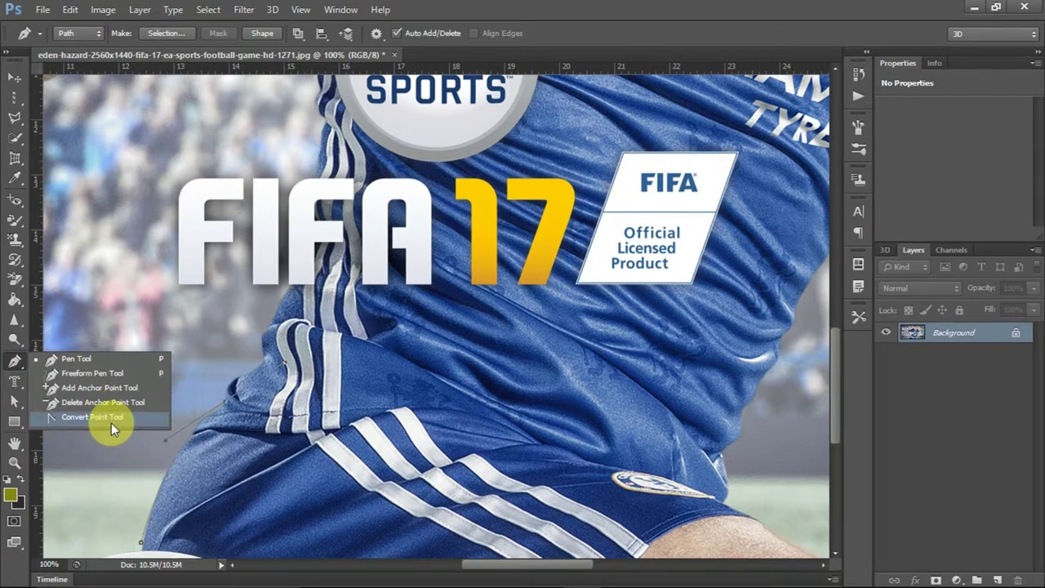
click(111, 417)
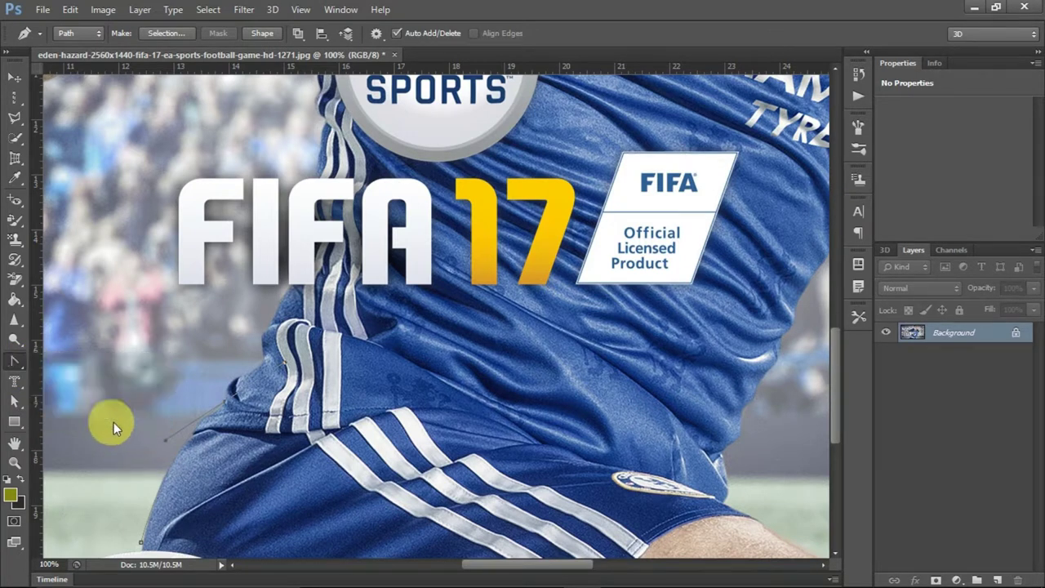
click(223, 404)
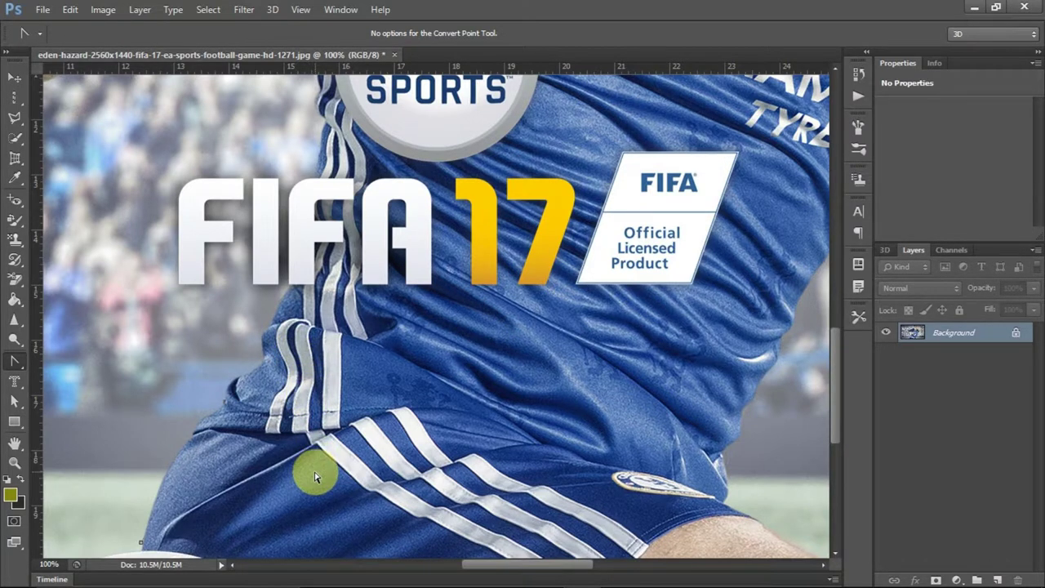
click(230, 408)
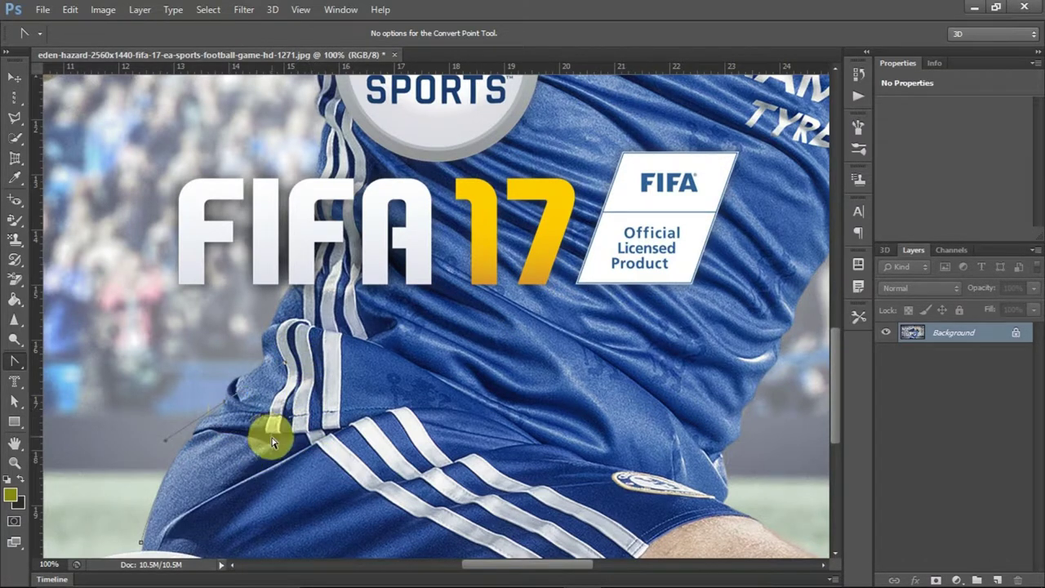
Return to the Pen Tool and add two anchors along the shorts seam.
right_click(14, 361)
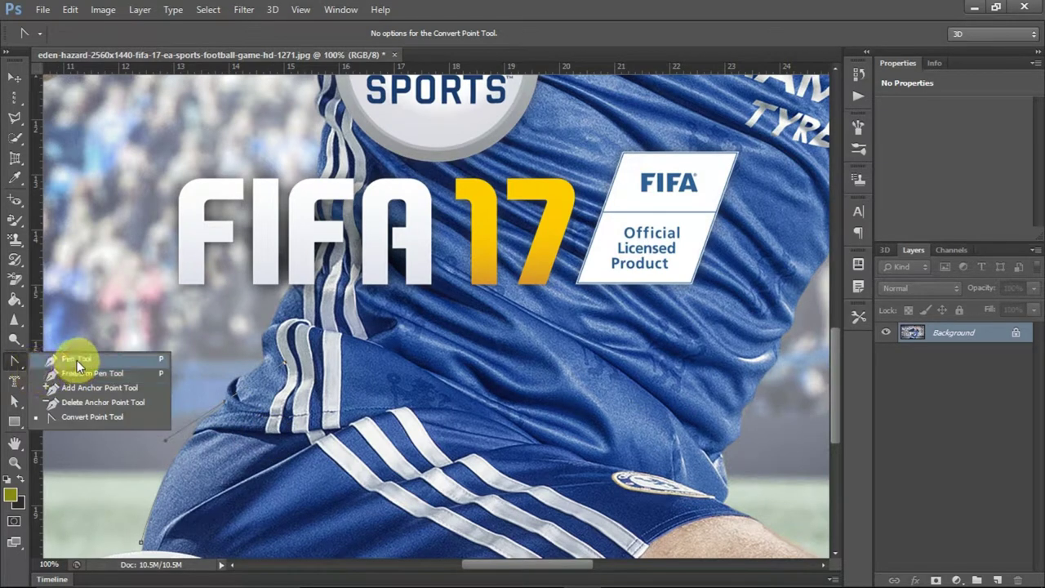
click(78, 361)
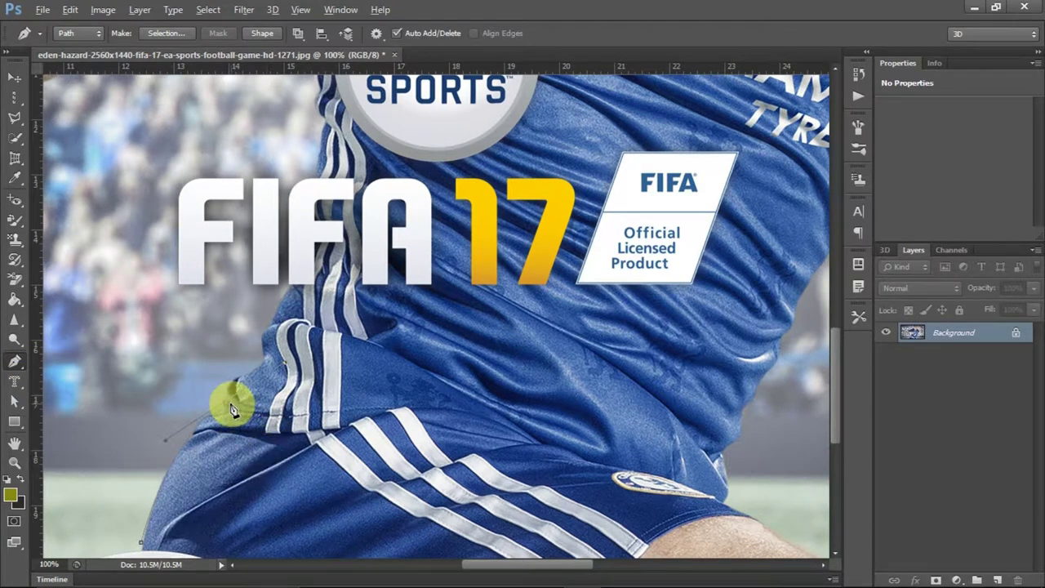
click(314, 412)
click(346, 419)
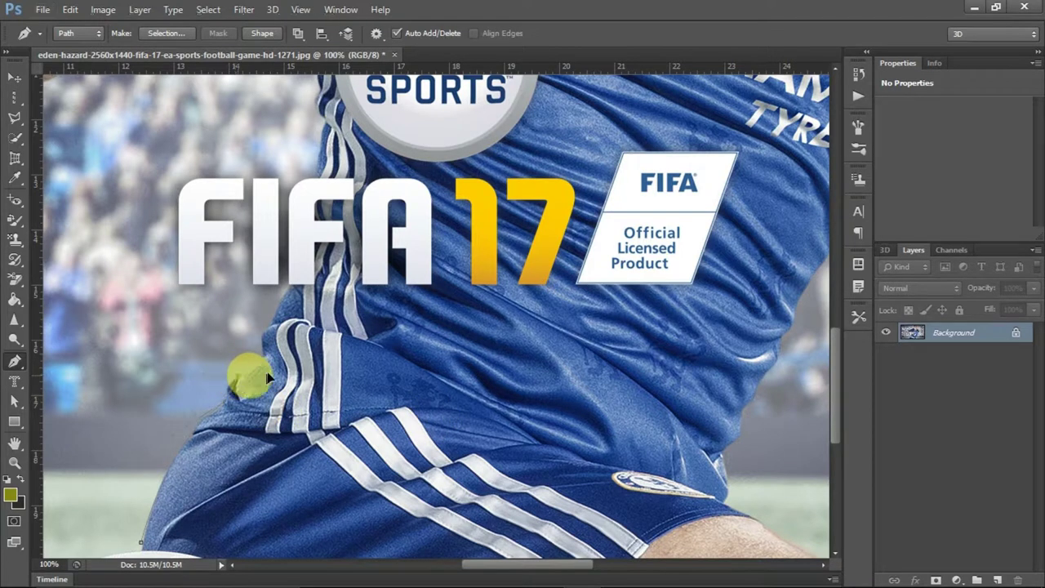
Trace up the shirt's side stripe to the armpit, ending with a corner anchor.
drag(238, 377, 261, 366)
scroll(319, 265, up, 3)
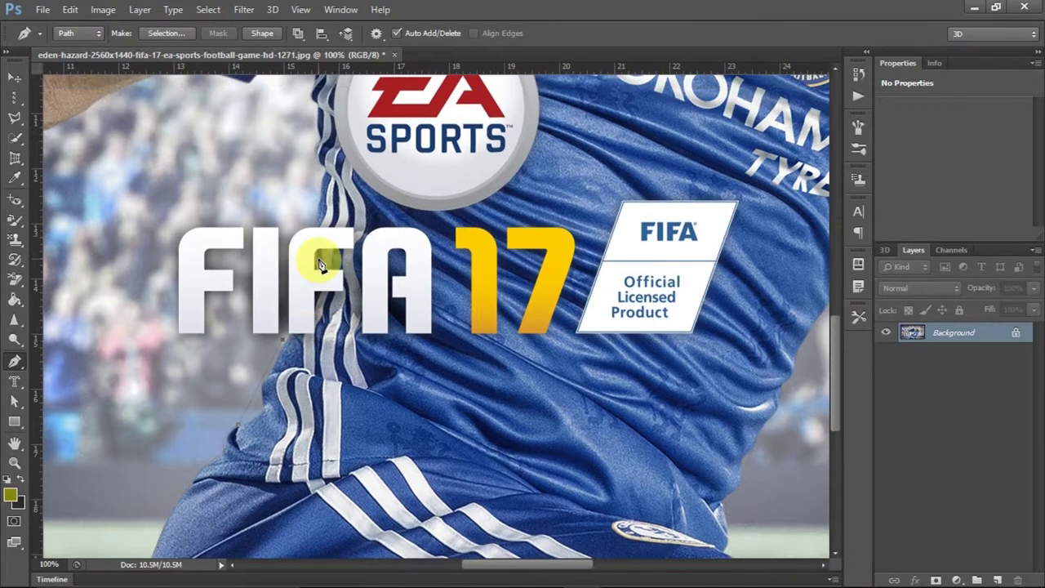
scroll(325, 241, up, 3)
click(322, 221)
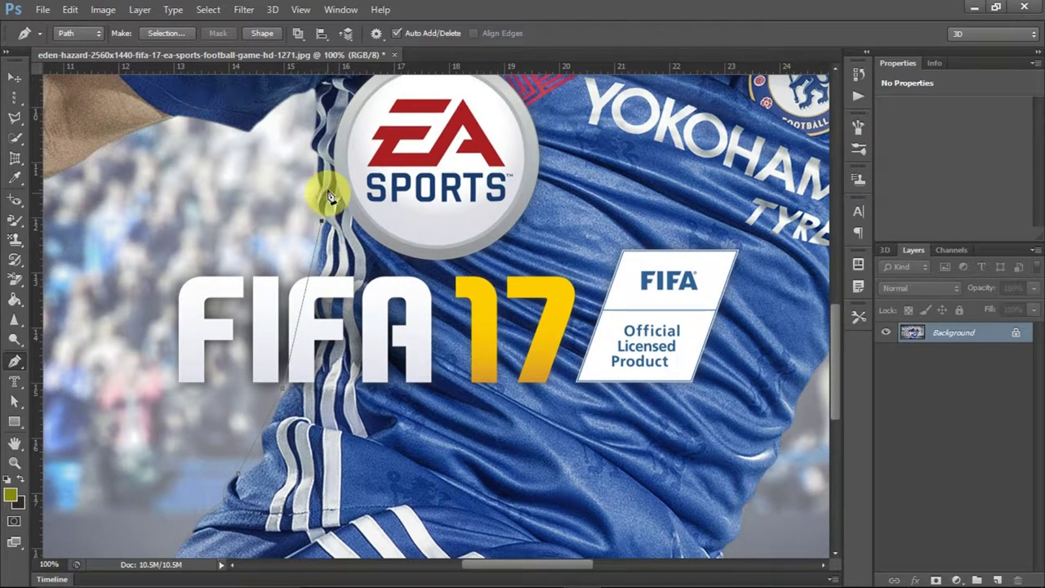
drag(318, 94, 276, 127)
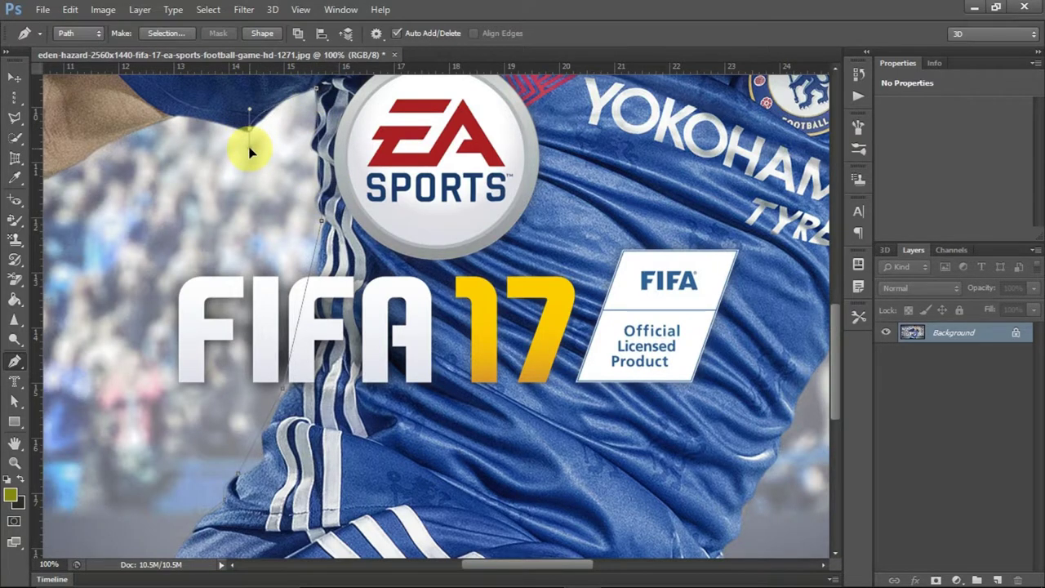
drag(218, 165, 217, 165)
alt+click(249, 131)
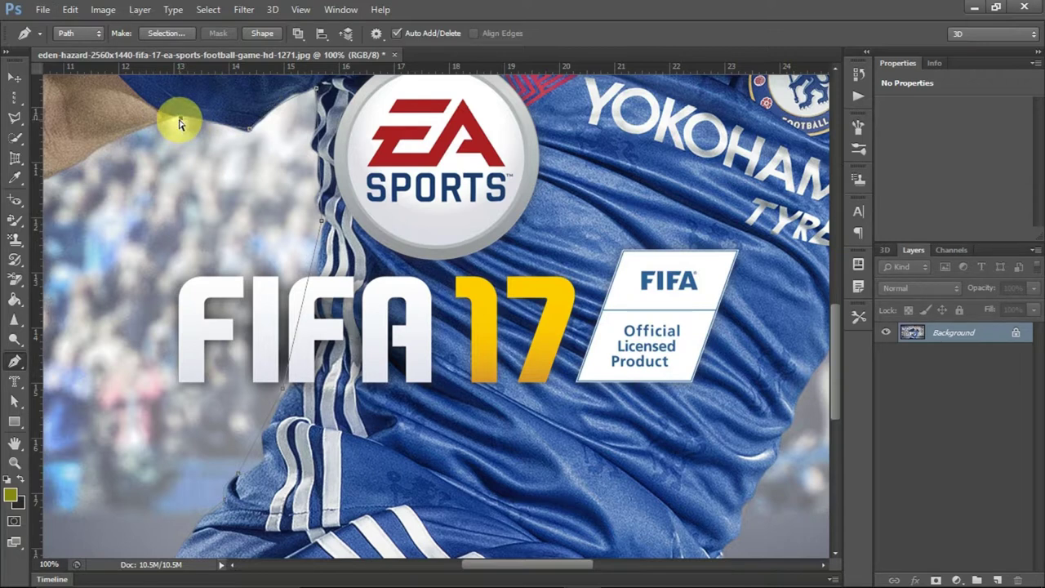
Outline the outstretched hand, shoulder, raised arm and right side, then close the path at the start.
key(ctrl+minus)
key(ctrl+minus)
key(ctrl+minus)
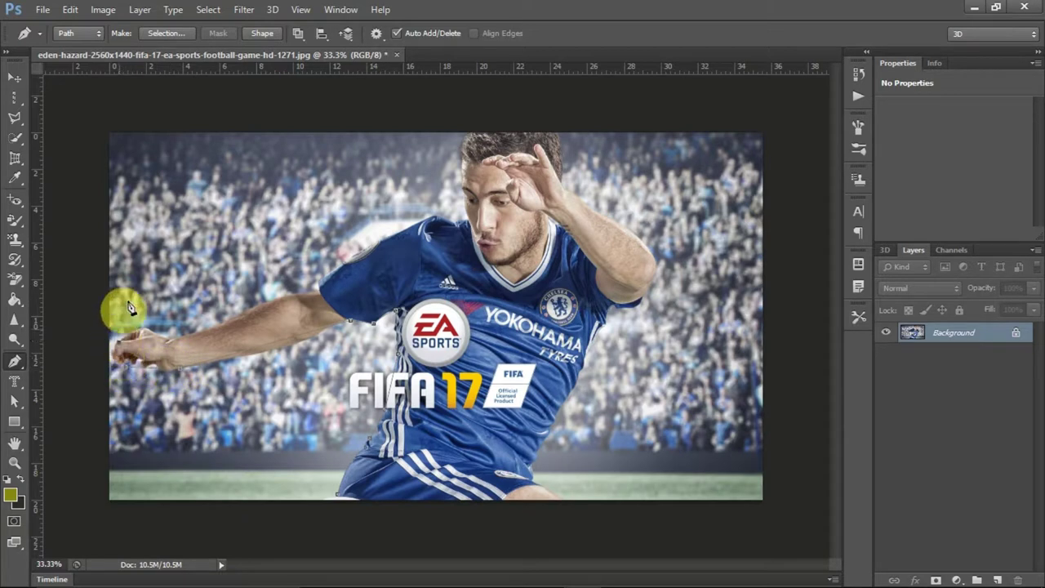
drag(135, 301, 188, 317)
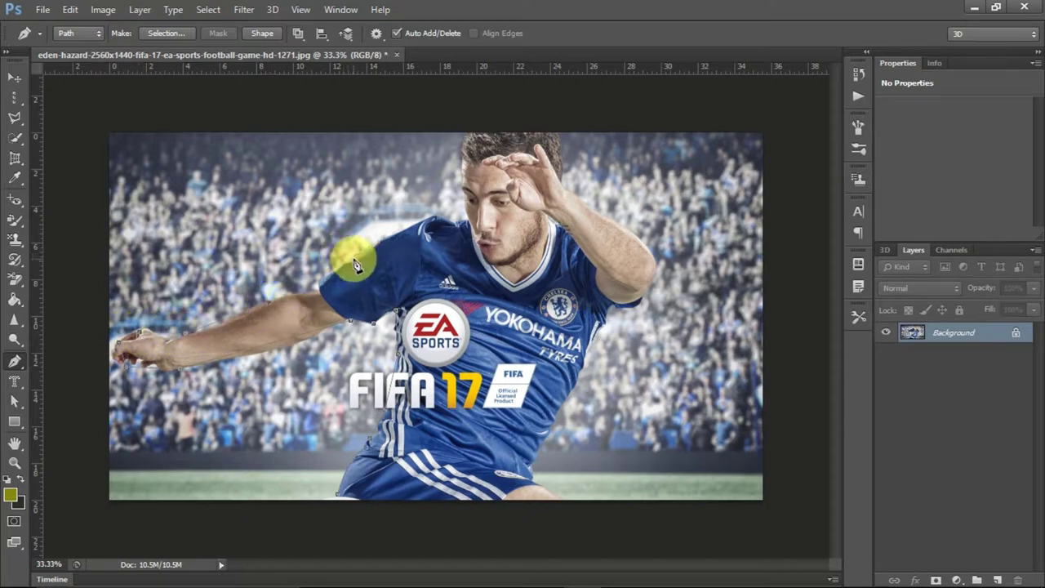
click(429, 226)
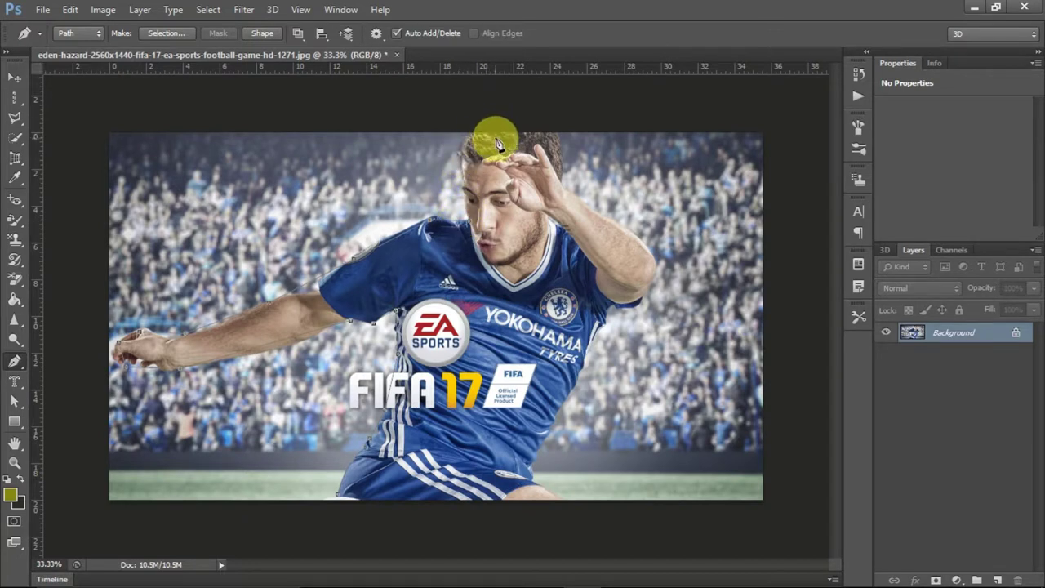
click(576, 208)
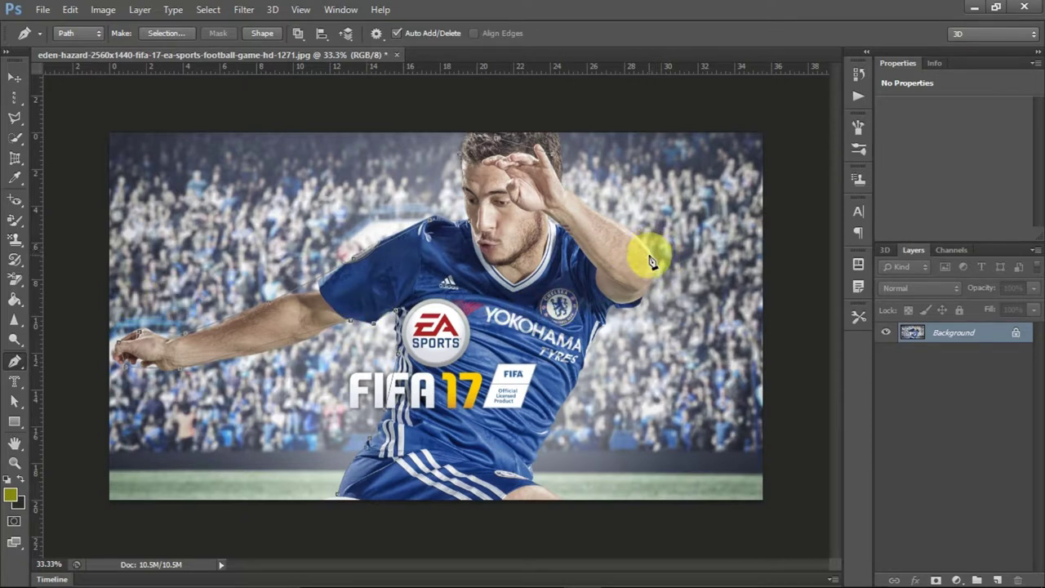
click(650, 255)
click(645, 300)
click(593, 334)
click(570, 406)
click(539, 497)
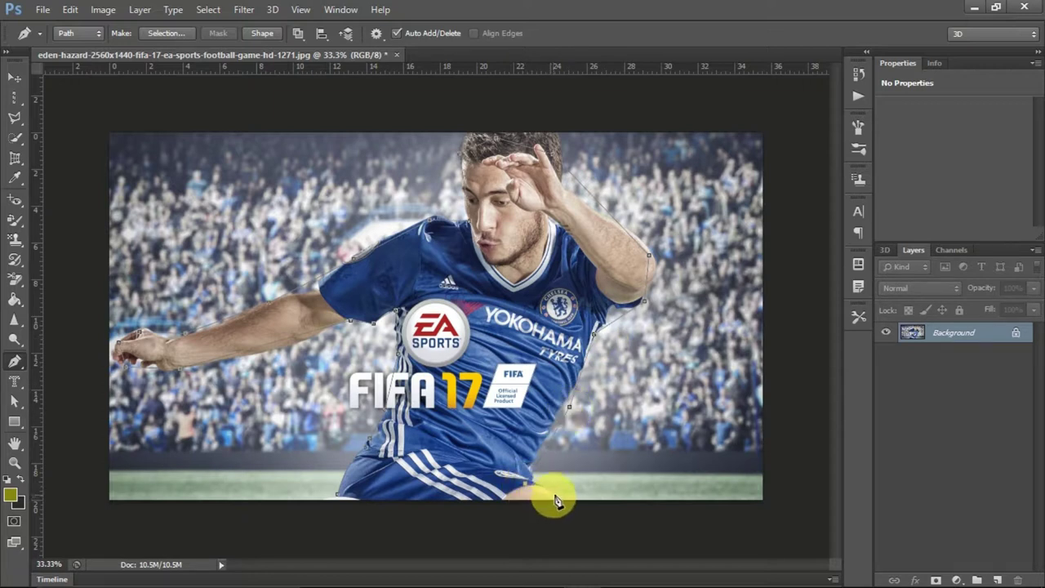
click(556, 495)
click(341, 500)
Make a selection from the footballer path with a 2-pixel feather radius.
right_click(473, 330)
right_click(451, 259)
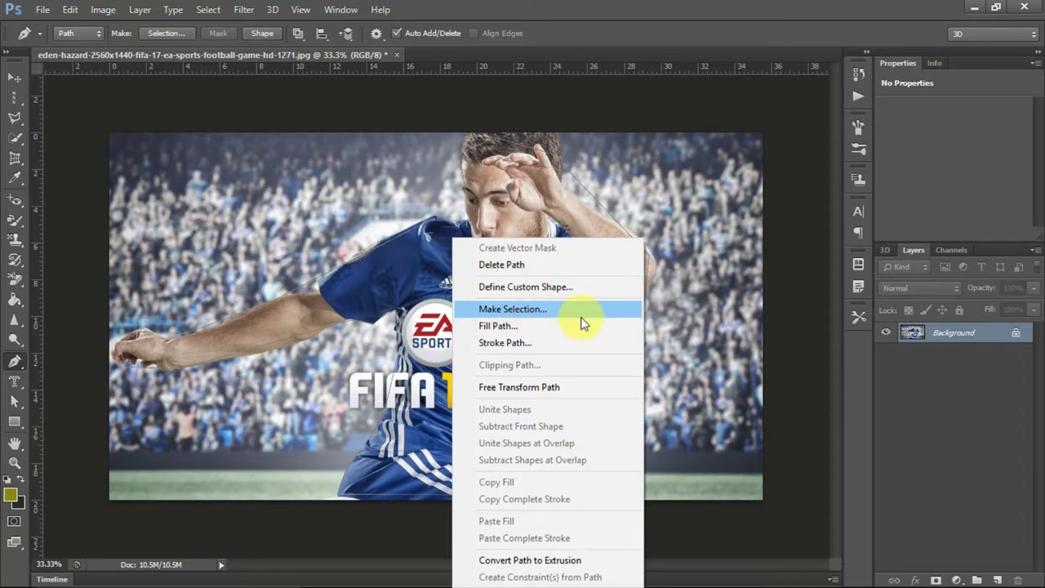
click(546, 315)
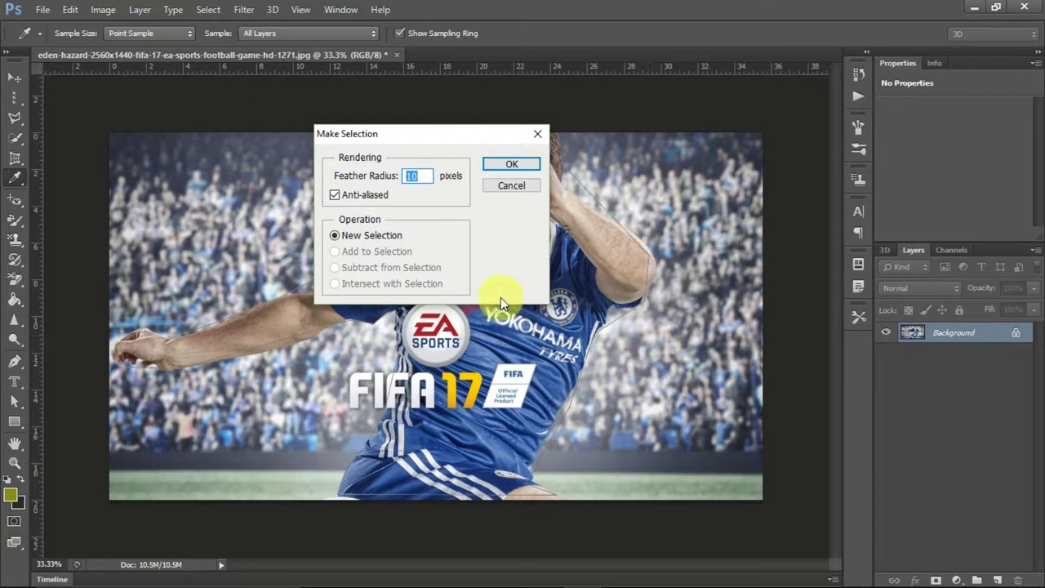
drag(402, 150, 614, 159)
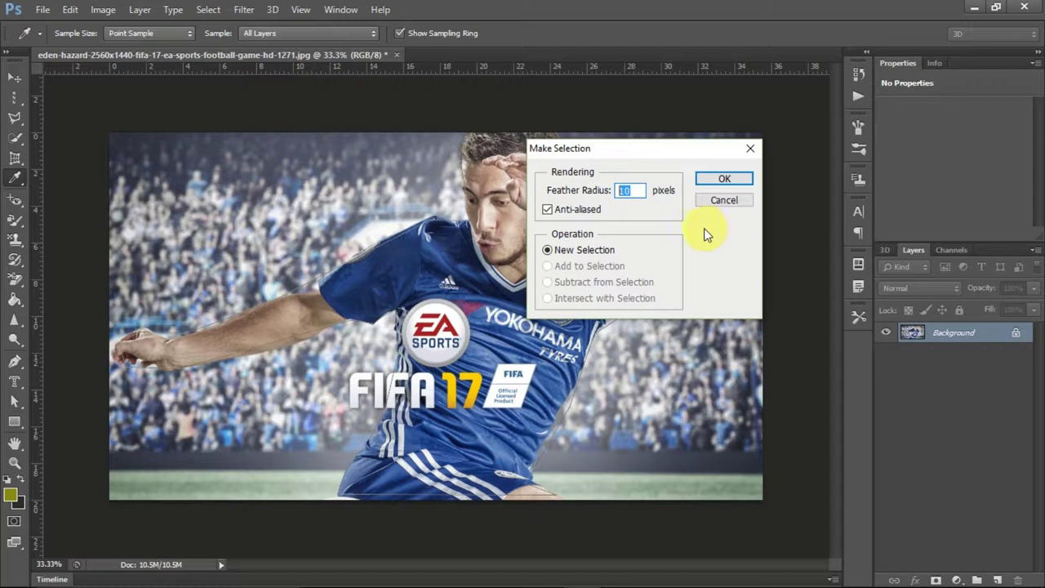
text(2)
click(714, 181)
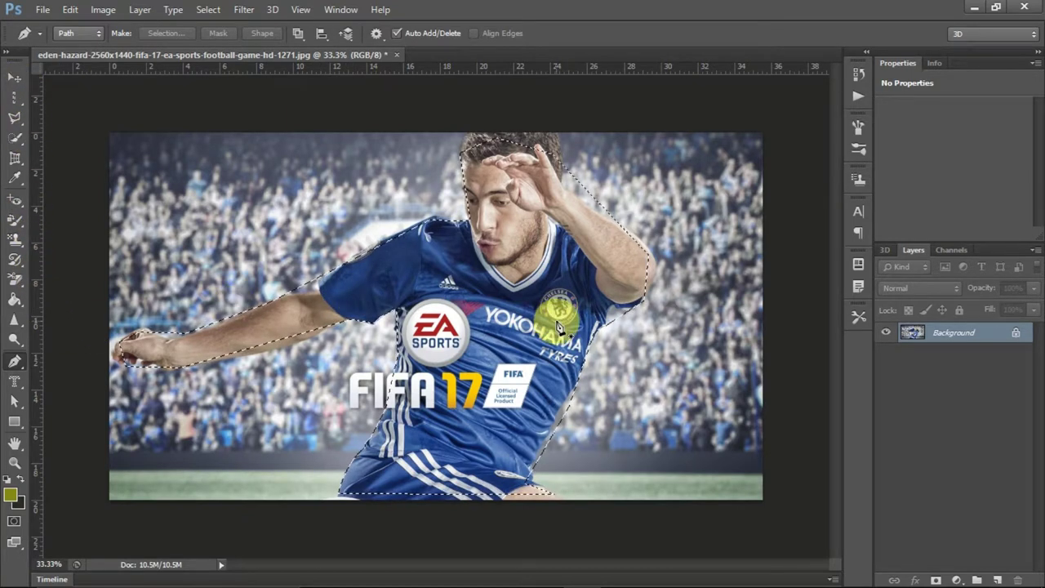
Copy the footballer and paste him onto a new layer, hiding the Background.
click(70, 10)
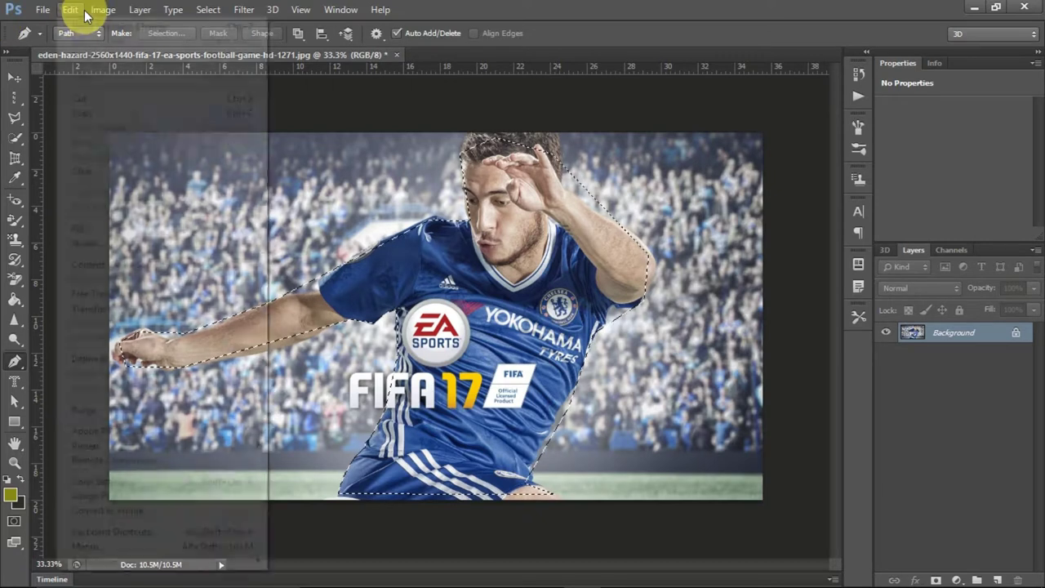
click(140, 120)
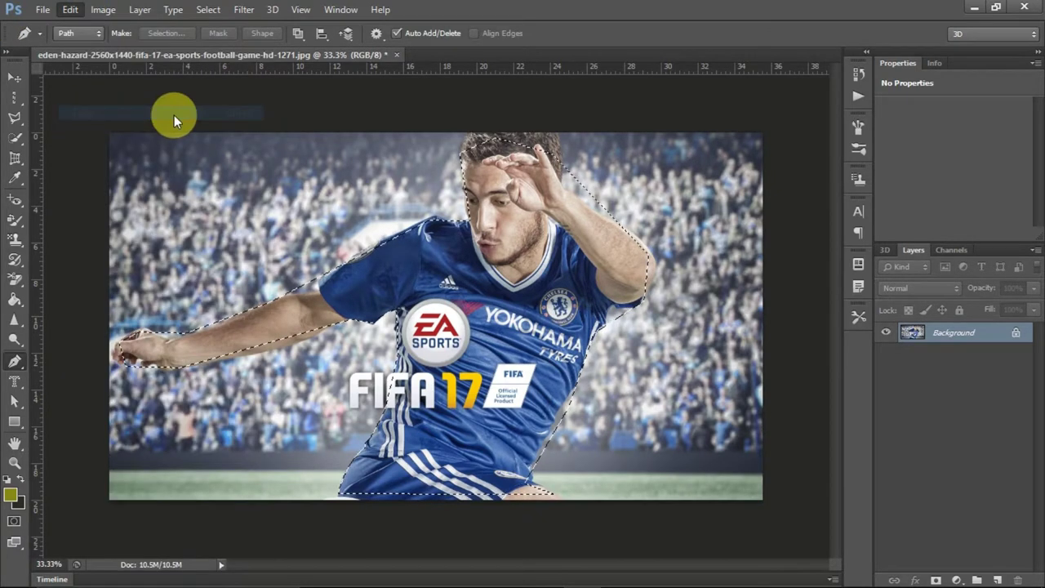
key(ctrl+v)
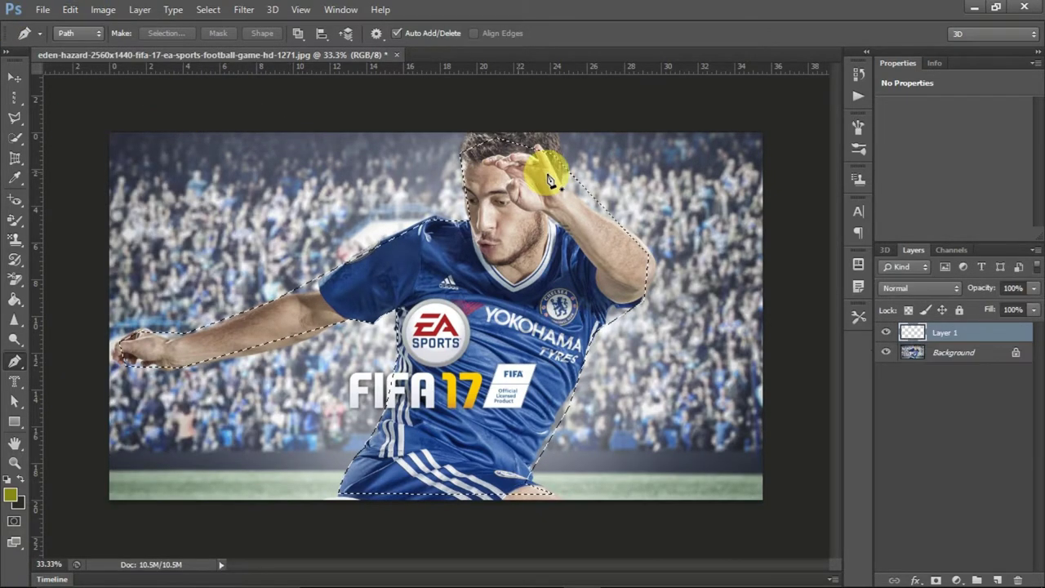
click(886, 352)
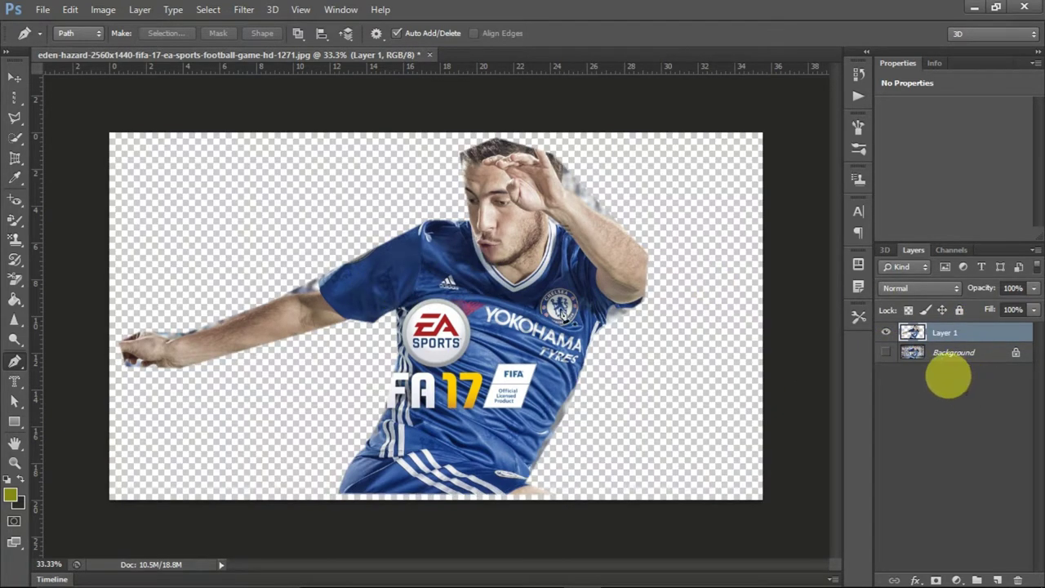
Add a layer beneath the footballer, fill it olive with the foreground colour, then reselect Layer 1.
click(1001, 578)
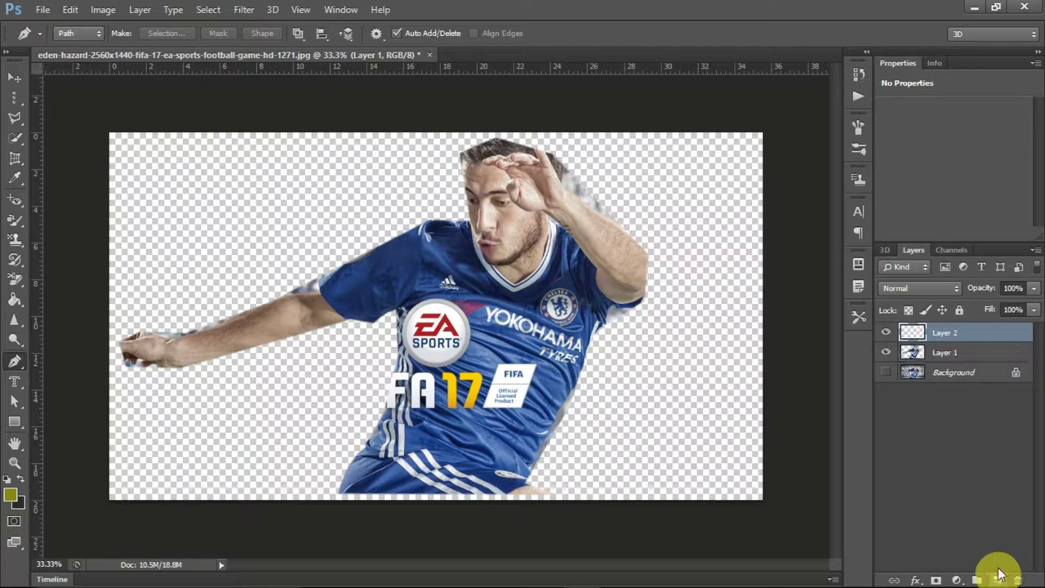
drag(961, 331, 965, 362)
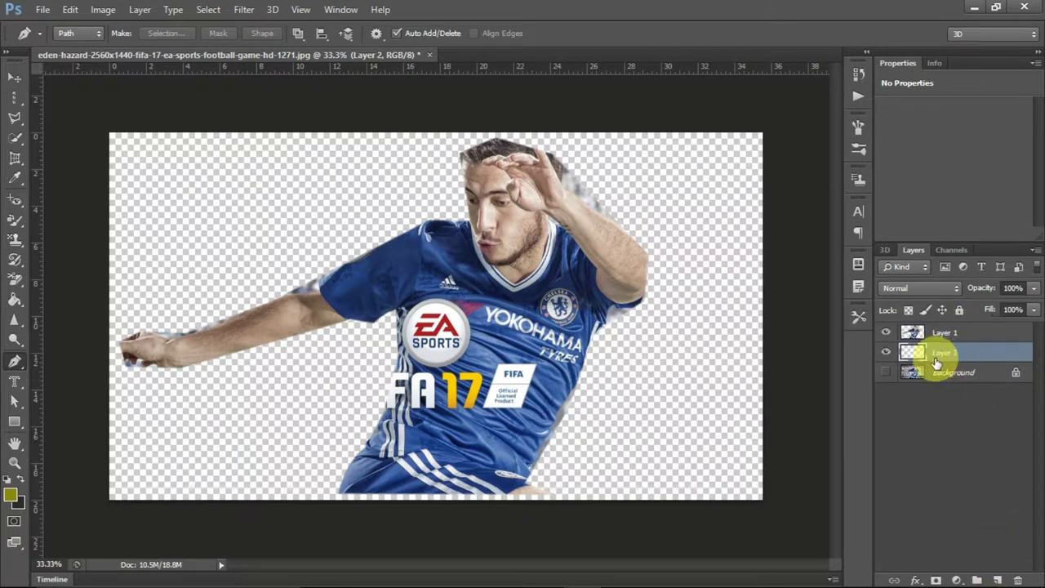
key(alt+BackSpace)
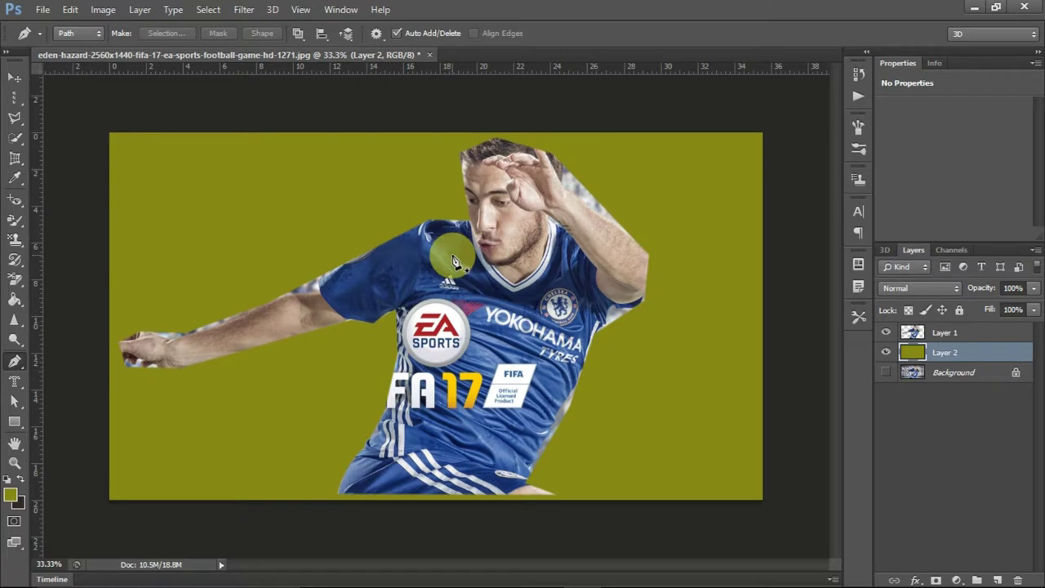
click(955, 335)
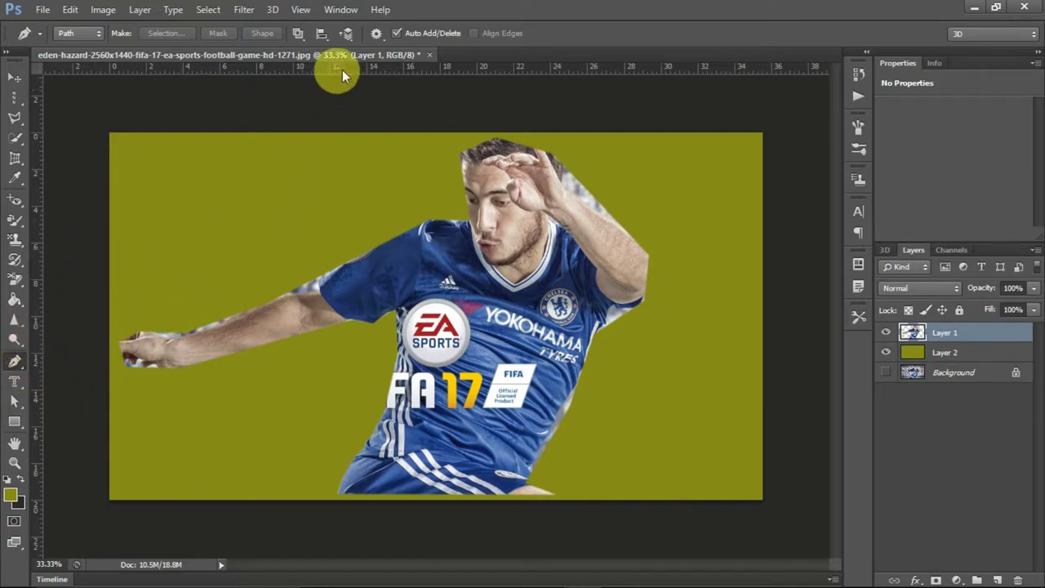
click(298, 33)
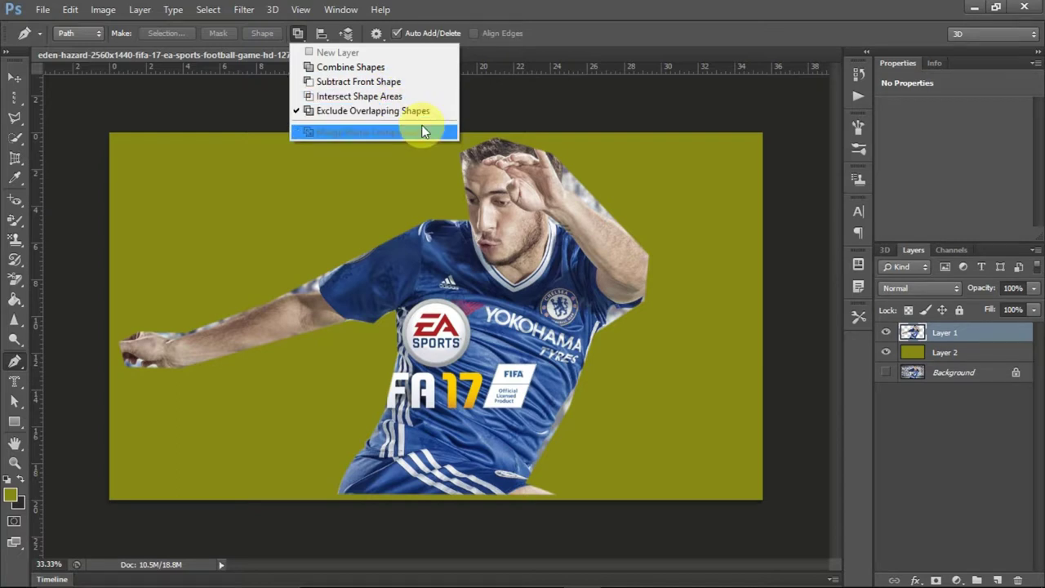
click(37, 16)
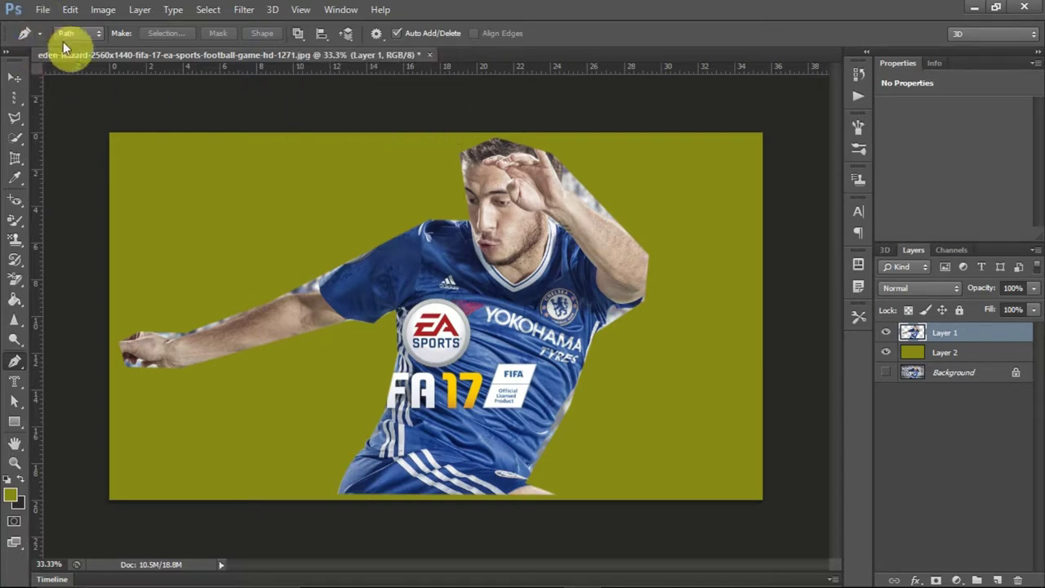
click(41, 10)
click(75, 41)
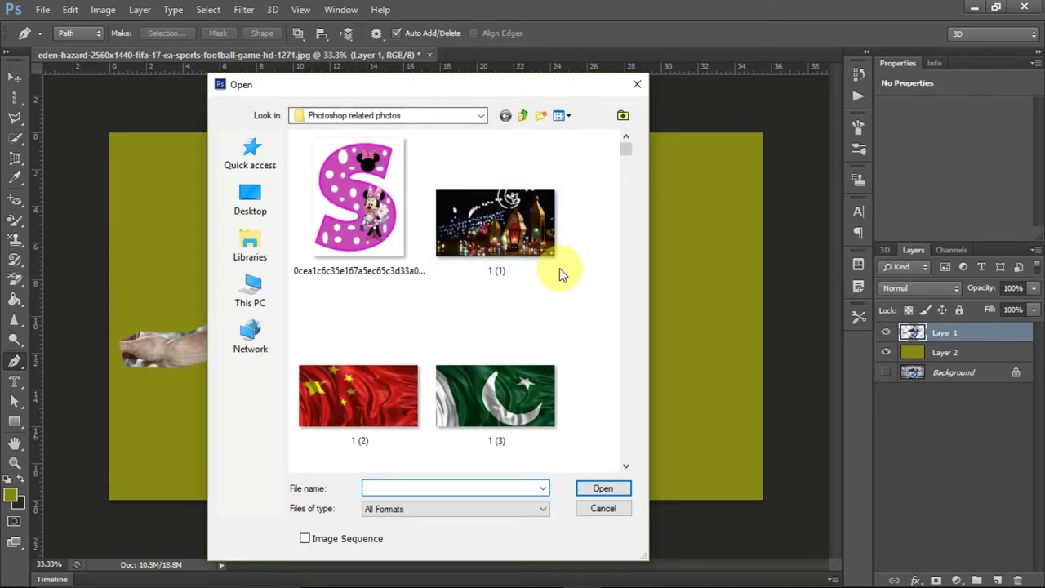
Open 1 (3).jpg and accept the pixel aspect ratio notice.
scroll(560, 270, down, 3)
scroll(561, 274, down, 3)
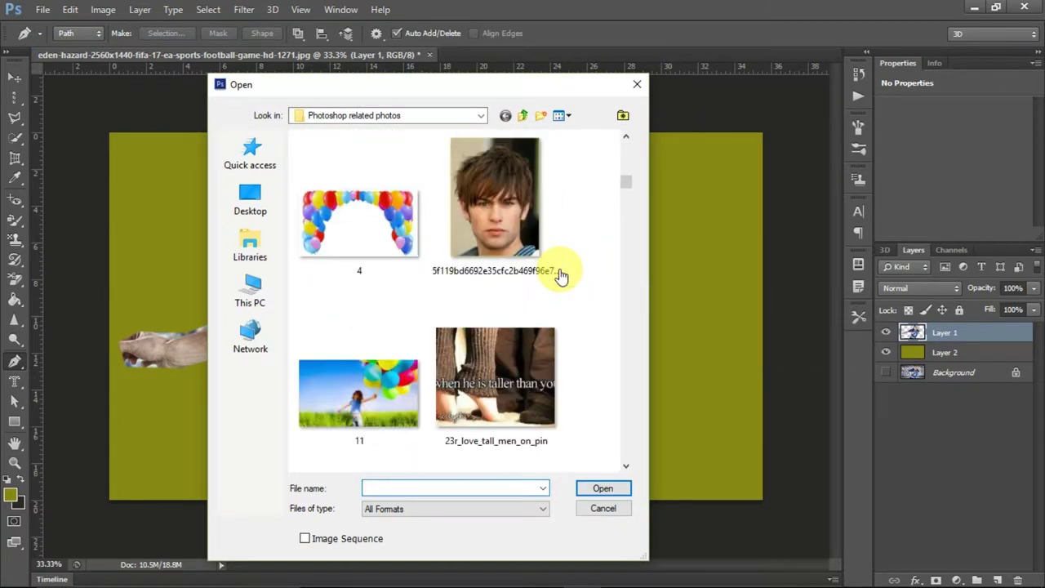
scroll(560, 276, down, 3)
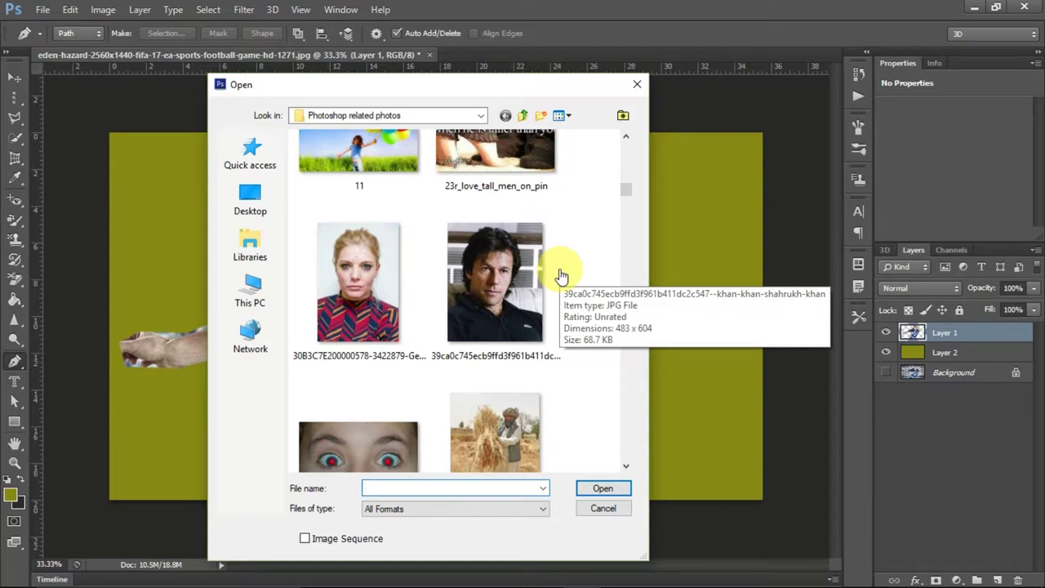
mouse_move(495, 286)
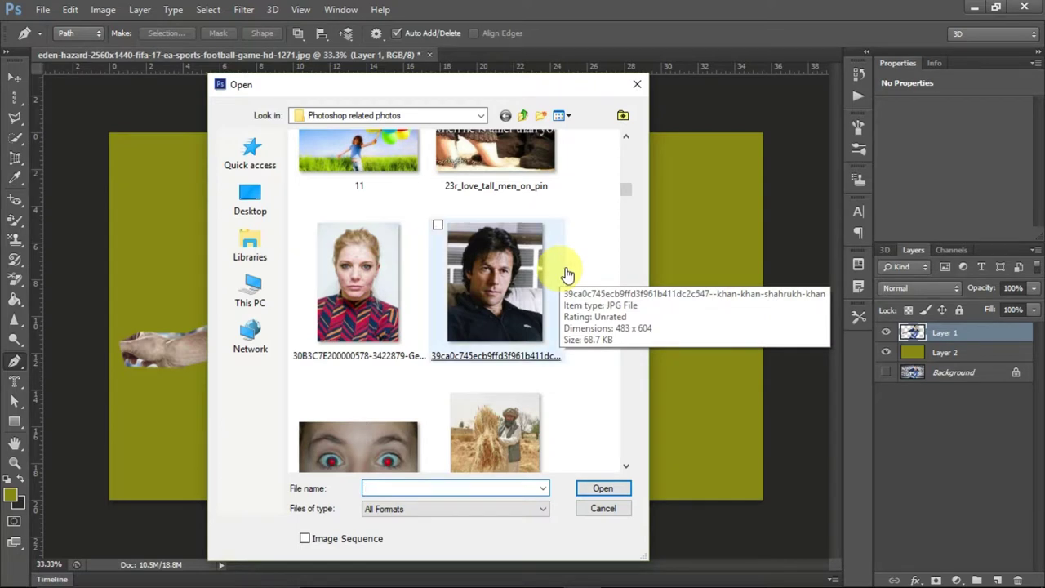
scroll(583, 285, up, 1)
scroll(583, 285, up, 1)
scroll(584, 287, up, 1)
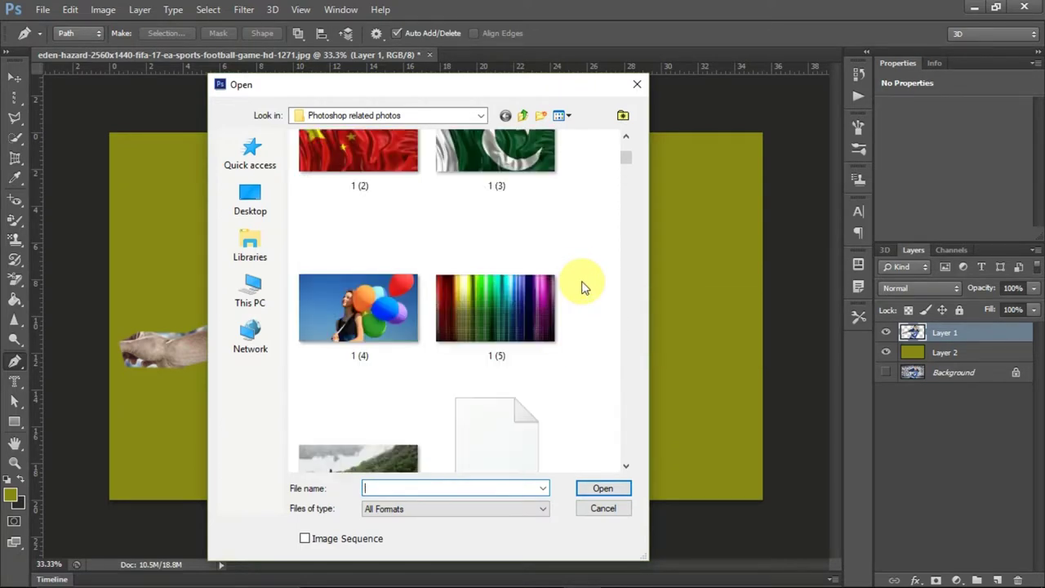
scroll(583, 285, up, 3)
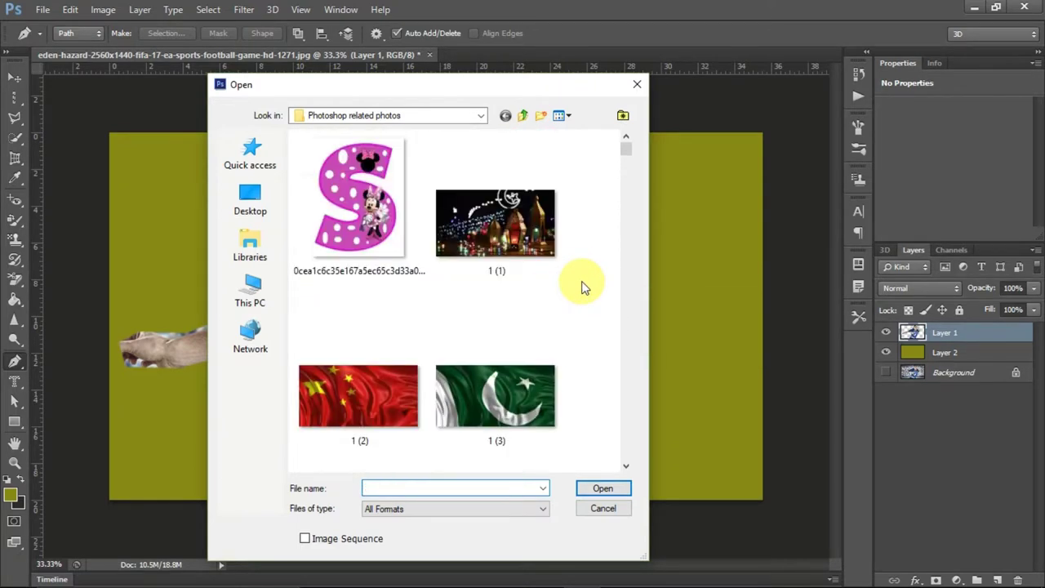
double_click(496, 412)
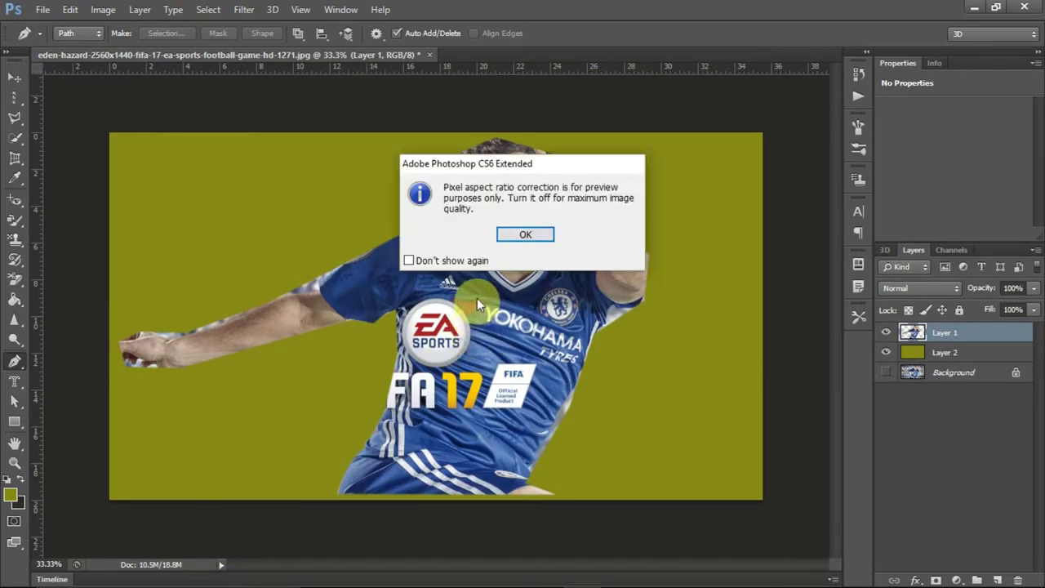
click(524, 236)
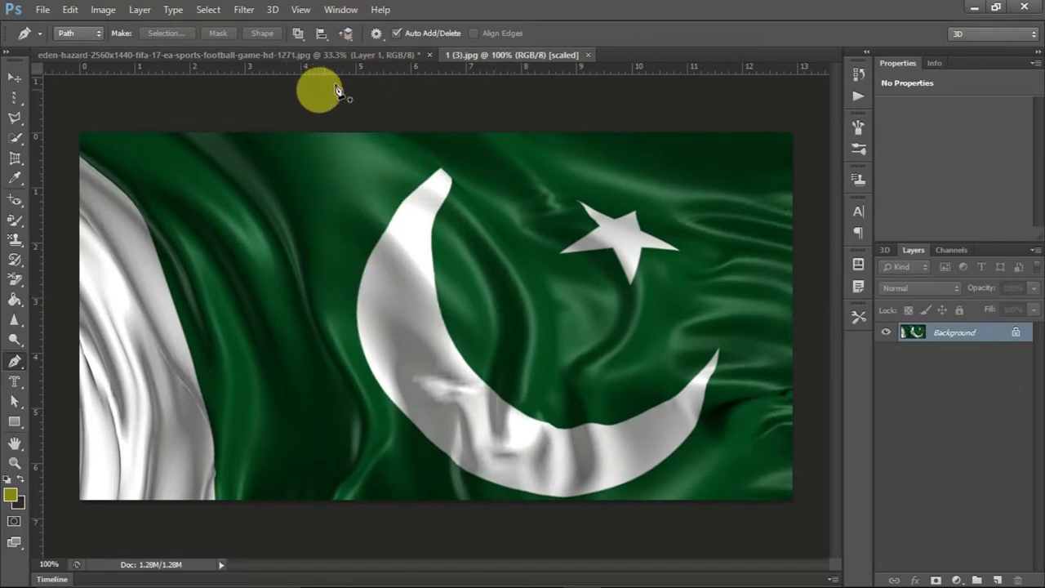
Start the crescent path at its upper tip and trace down its outer edge, undoing one misplaced anchor.
click(304, 40)
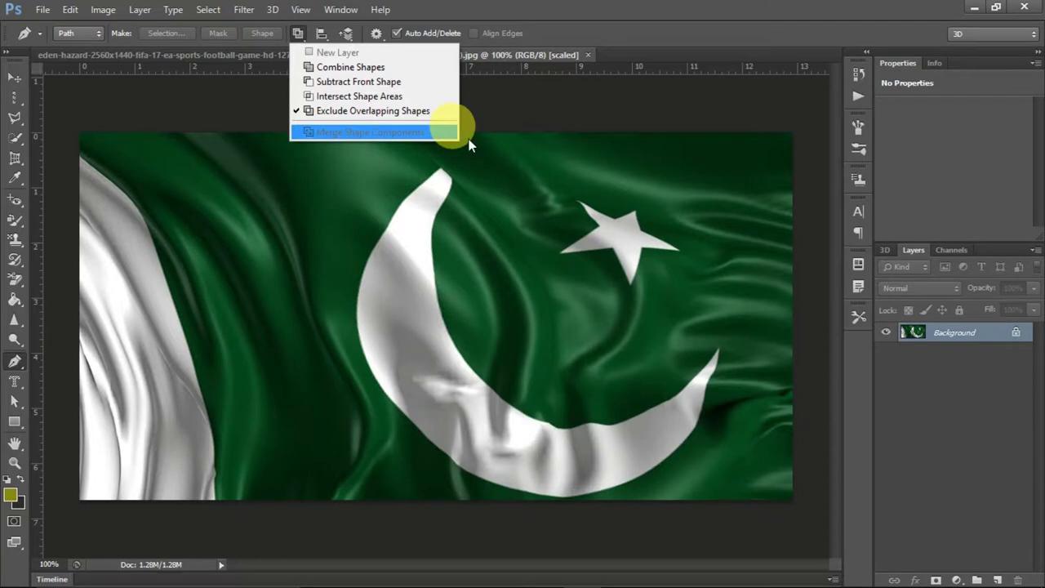
click(14, 361)
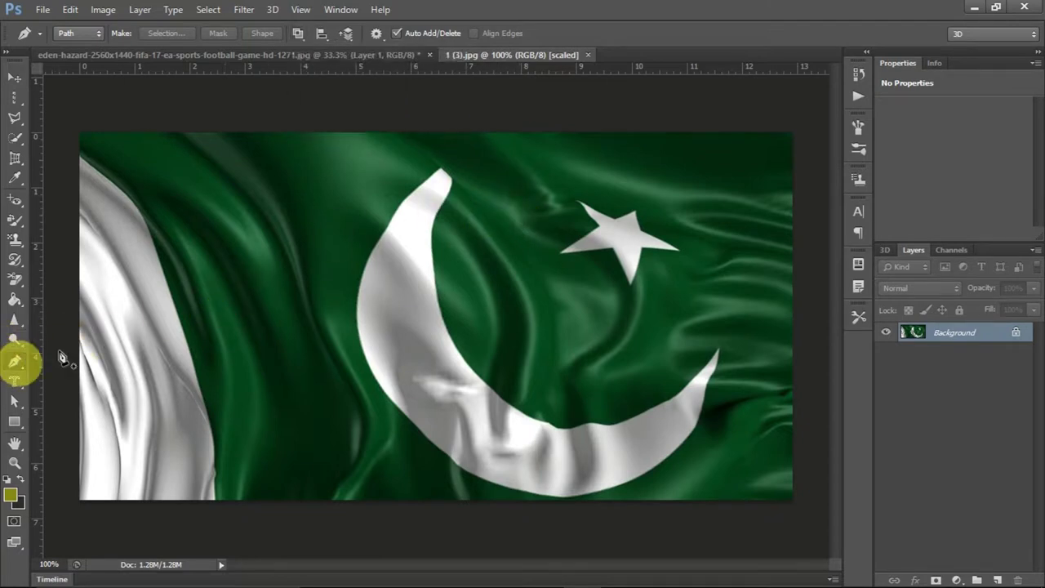
click(420, 173)
click(319, 291)
drag(355, 429, 364, 432)
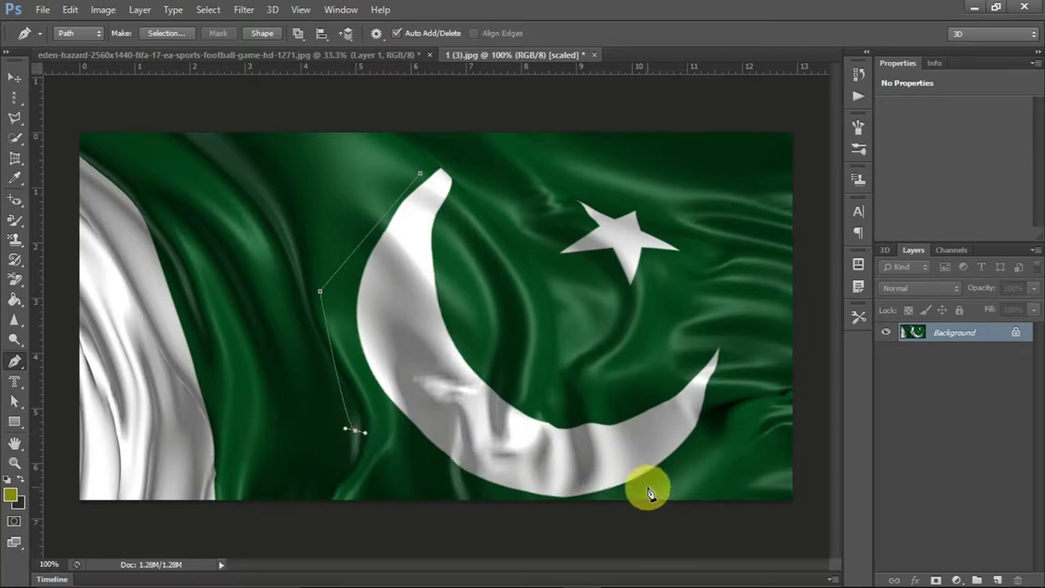
key(ctrl+z)
click(343, 369)
click(408, 458)
Trace around the crescent's lower tip and inner edge, close the path, and load it as a selection.
click(458, 475)
click(647, 486)
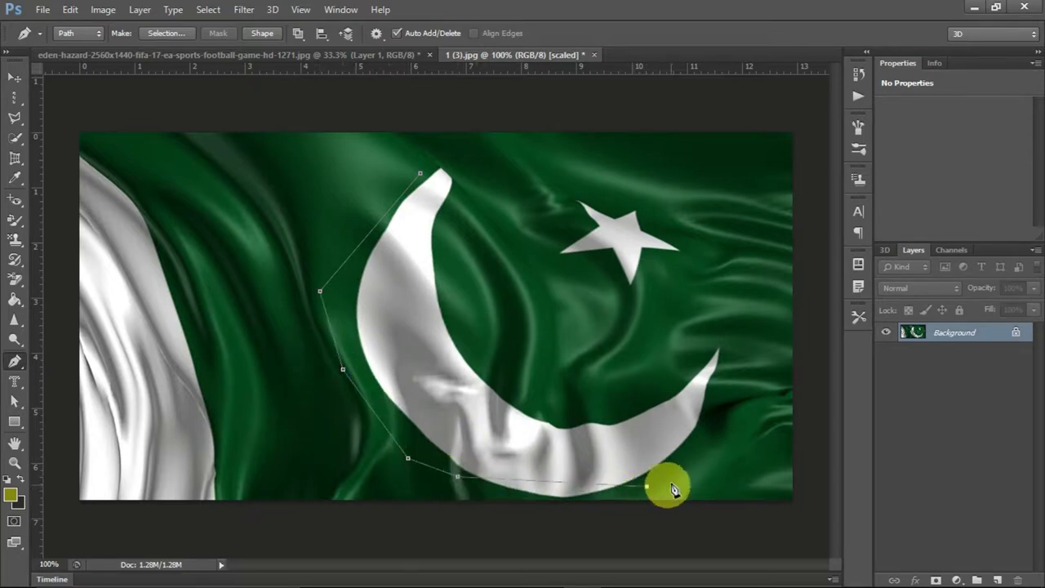
click(749, 383)
click(716, 340)
click(596, 415)
click(439, 309)
click(462, 174)
click(420, 173)
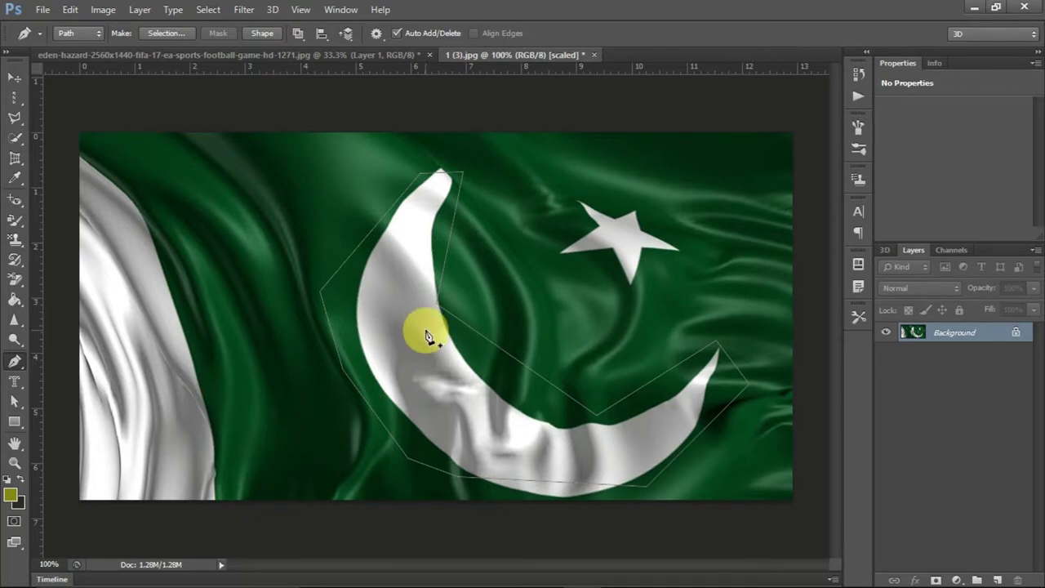
key(ctrl+Return)
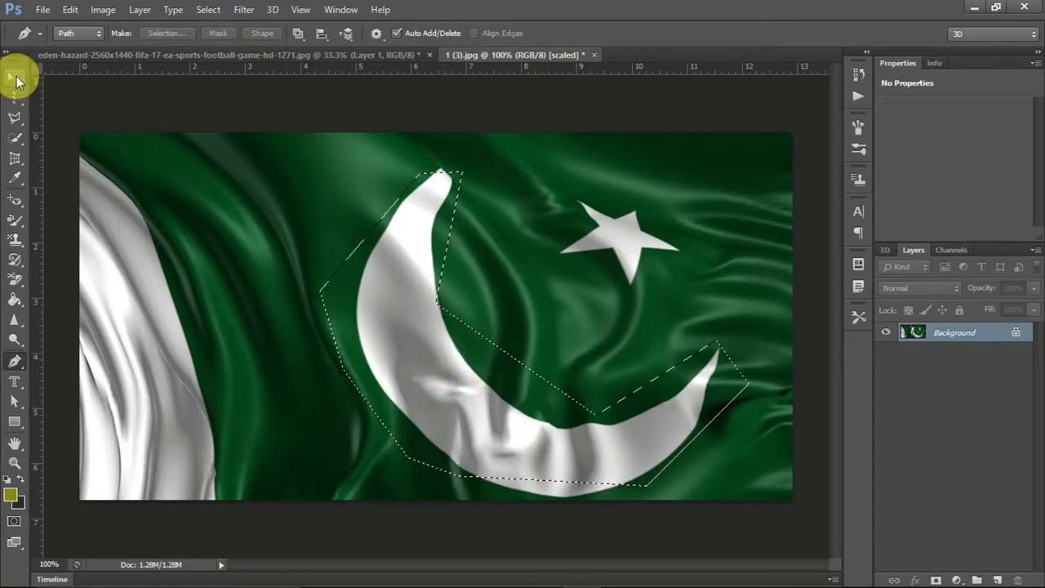
Nudge the crescent area slightly, then add and remove stray anchors on the crescent path.
click(15, 77)
mouse_move(458, 392)
mouse_down()
mouse_move(496, 365)
mouse_move(460, 373)
mouse_up()
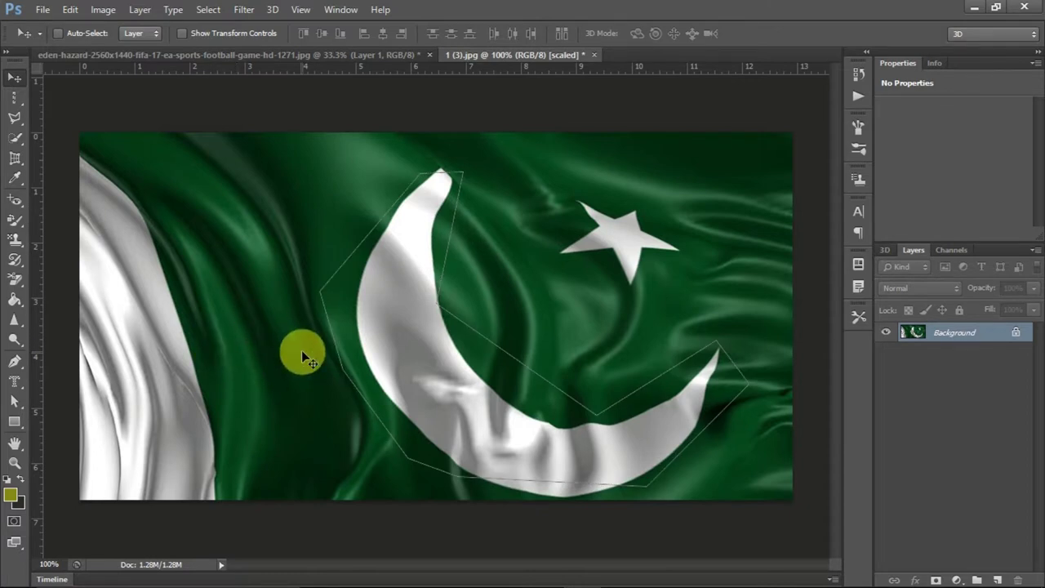
click(14, 360)
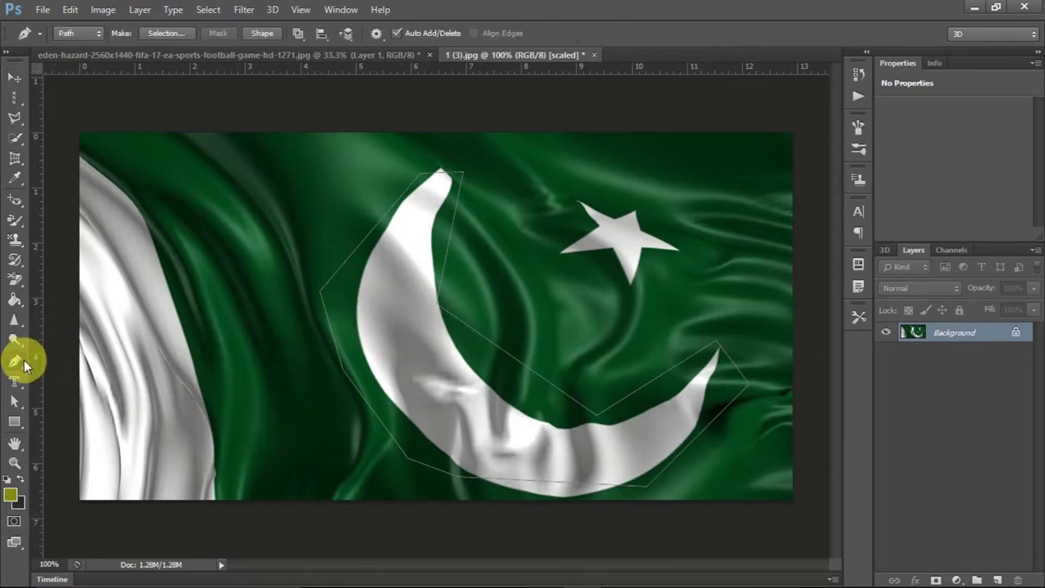
click(395, 341)
click(408, 380)
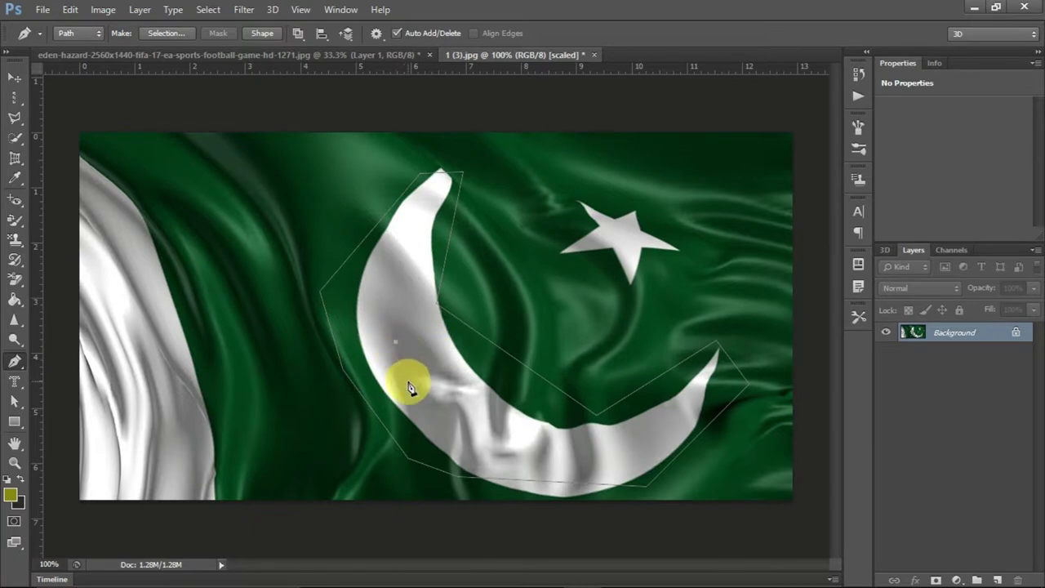
click(396, 343)
Adjust the crescent outline's left corner and drag the crescent area up and to the right.
drag(321, 290, 333, 292)
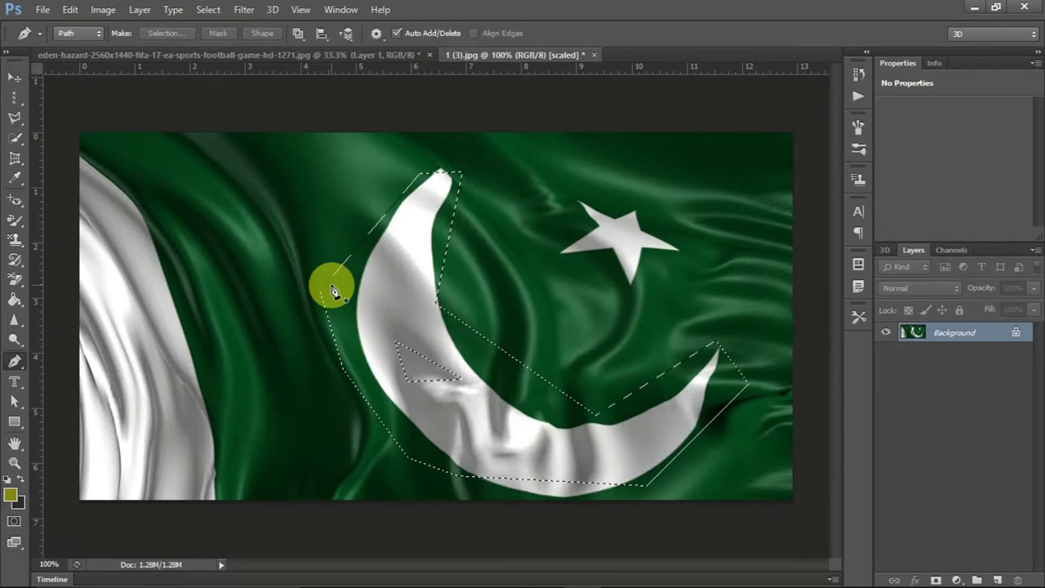
click(327, 289)
click(15, 78)
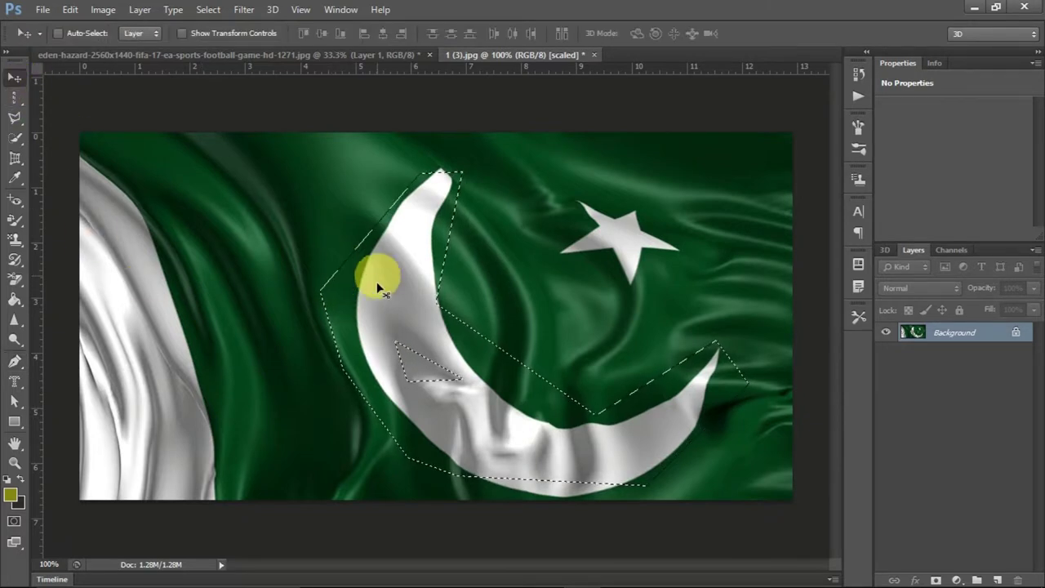
mouse_move(378, 286)
mouse_down()
mouse_move(508, 266)
mouse_move(529, 273)
mouse_up()
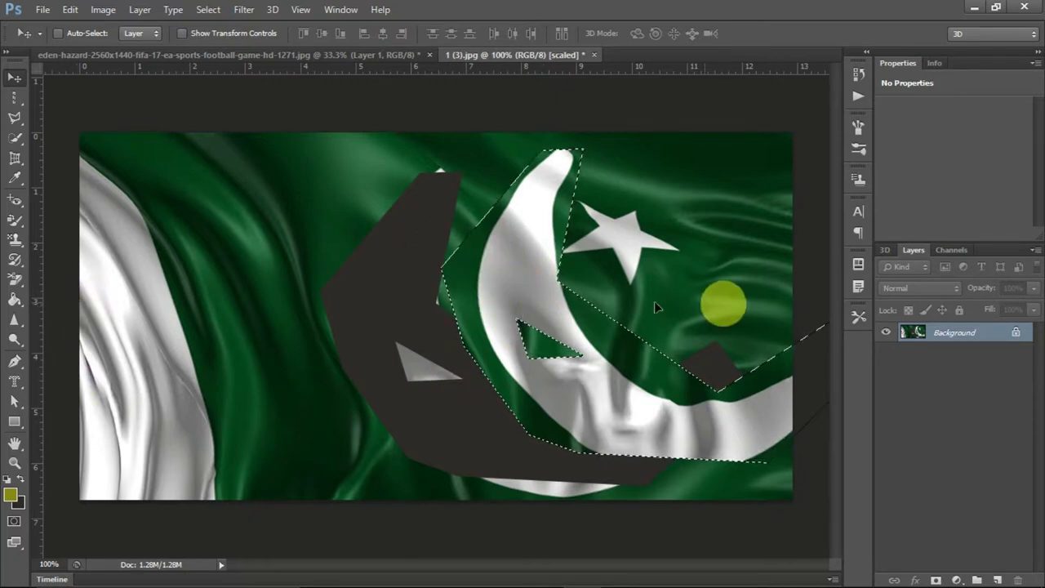
Set the pen's Path Operations to Combine Shapes and clear the selection, keeping the path.
click(15, 361)
click(301, 36)
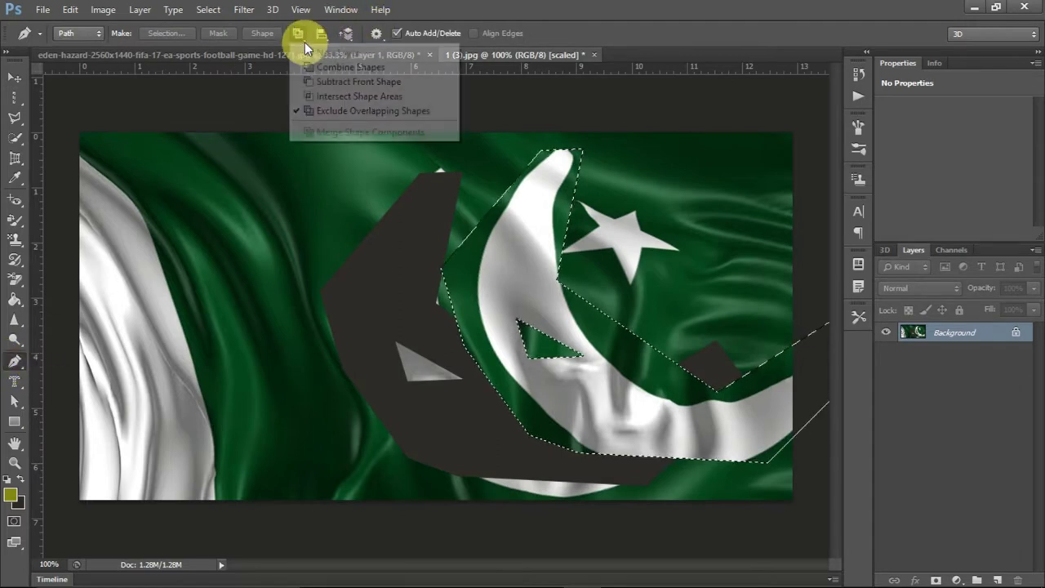
click(641, 179)
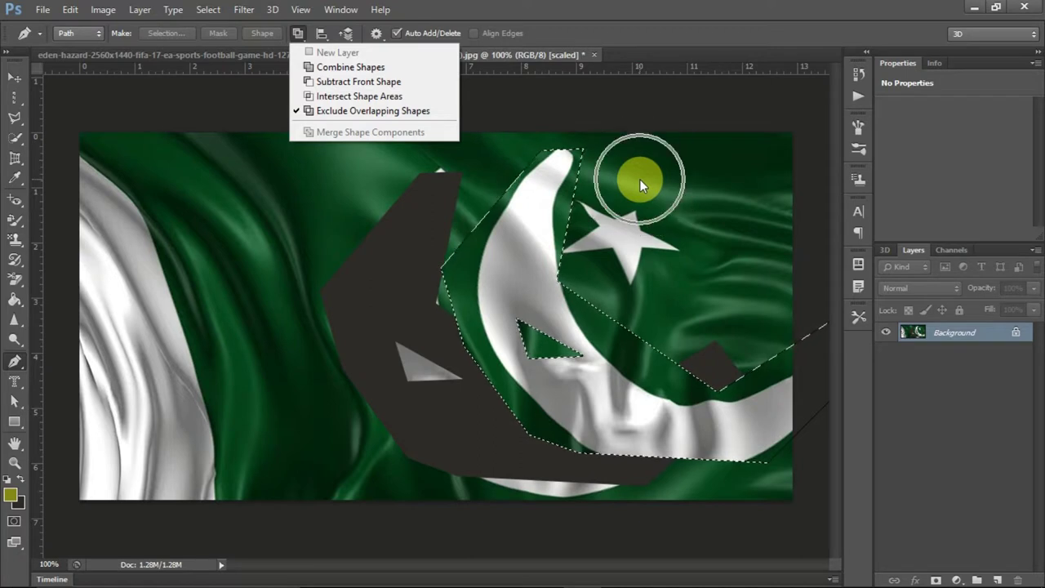
click(386, 69)
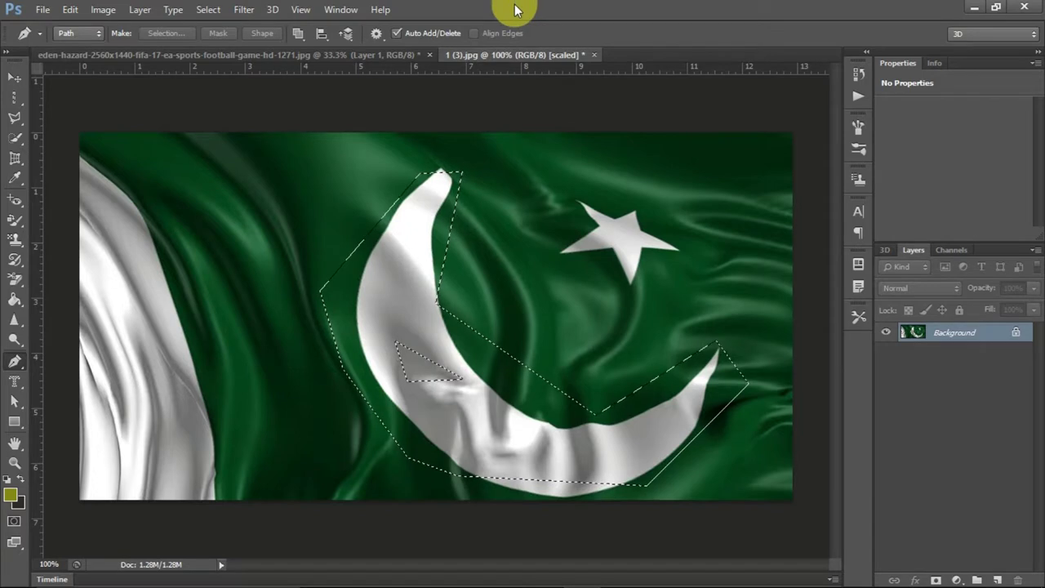
key(ctrl+d)
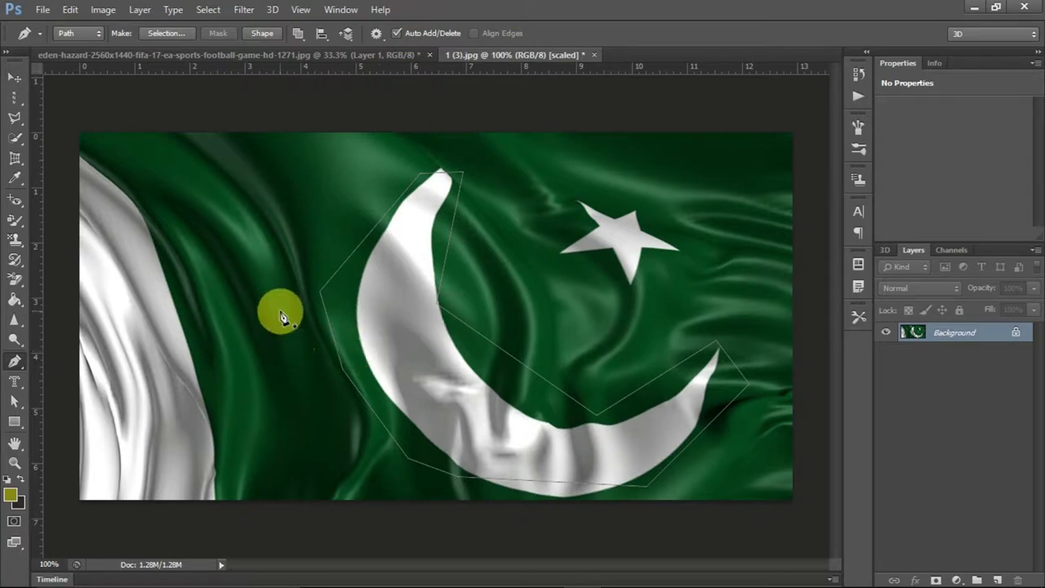
Draw a second closed outline across the crescent, preview it as a selection, then deselect.
right_click(13, 361)
click(51, 357)
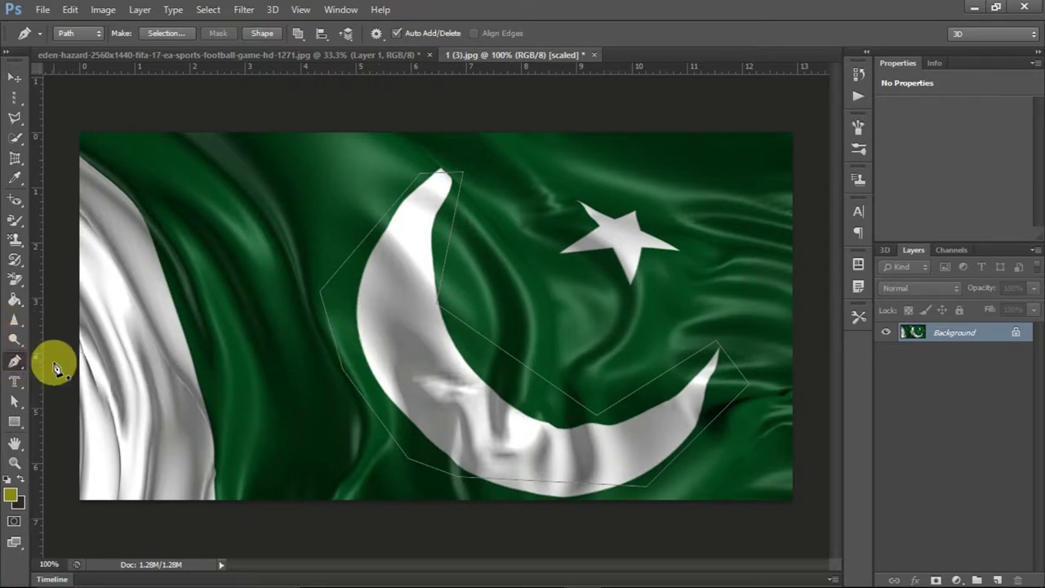
click(296, 338)
click(538, 300)
click(639, 352)
drag(321, 462, 362, 382)
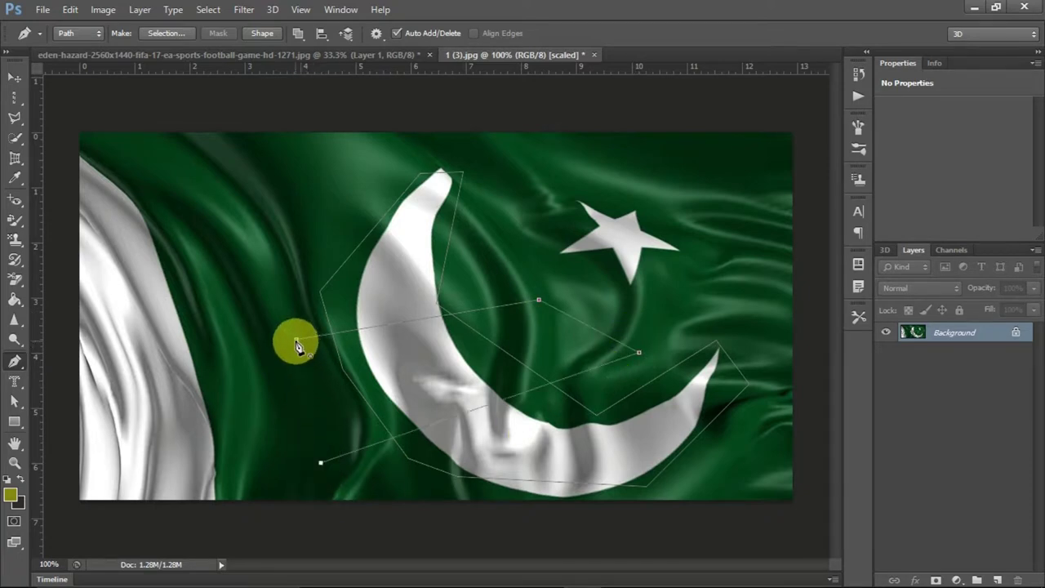
click(426, 437)
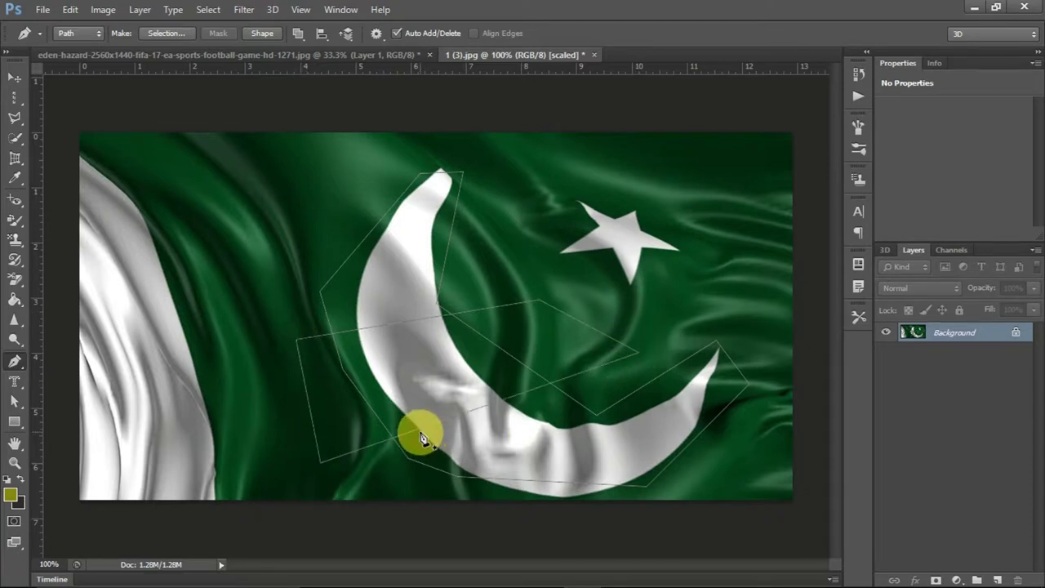
key(ctrl+Return)
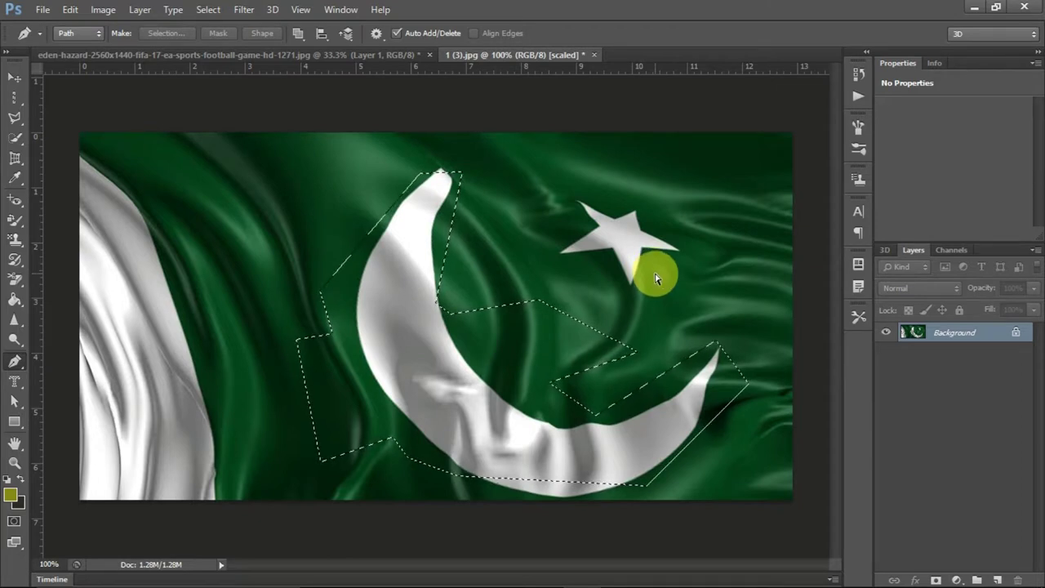
key(ctrl+d)
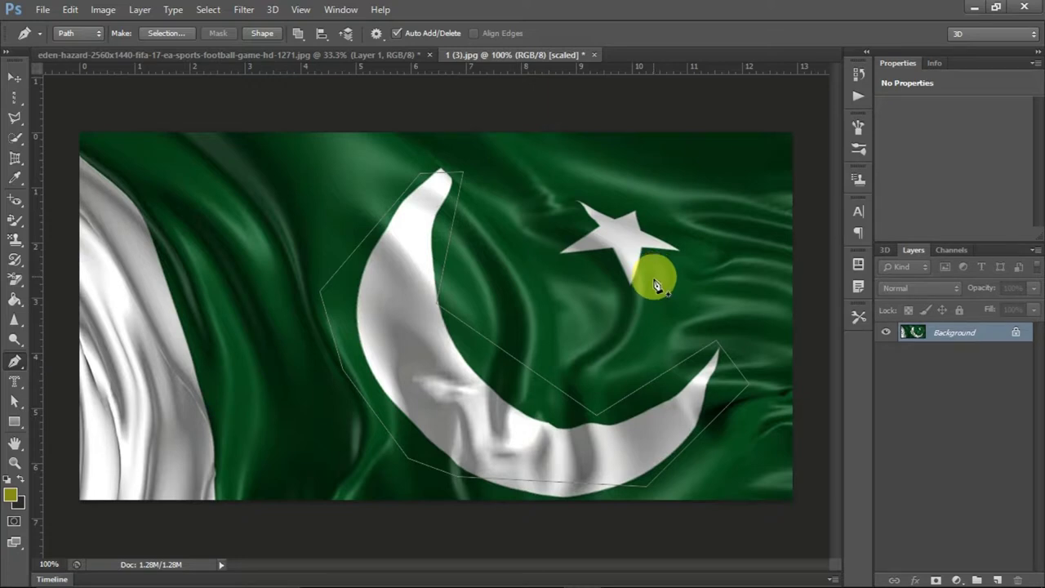
click(301, 33)
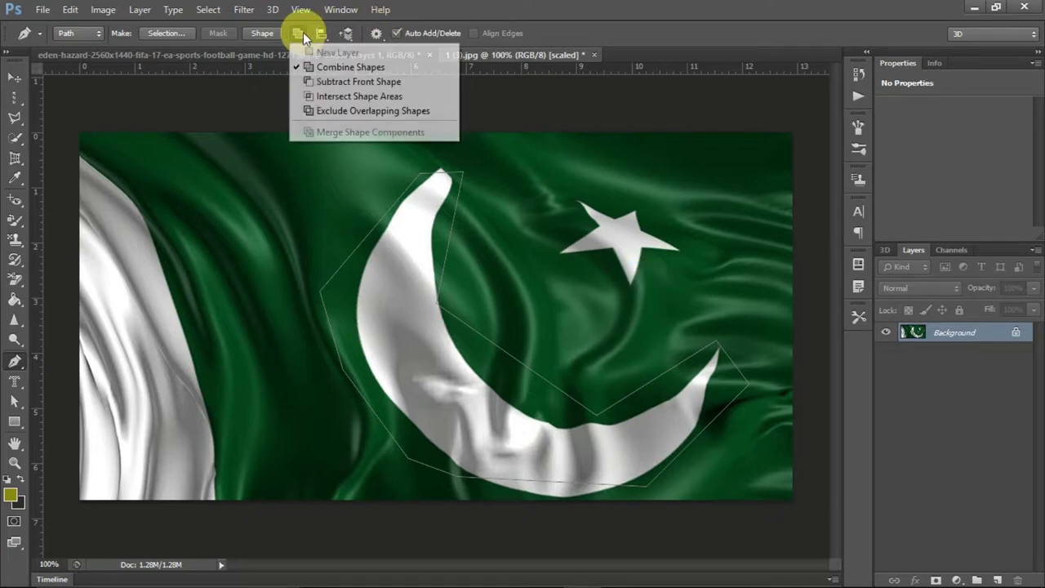
click(337, 82)
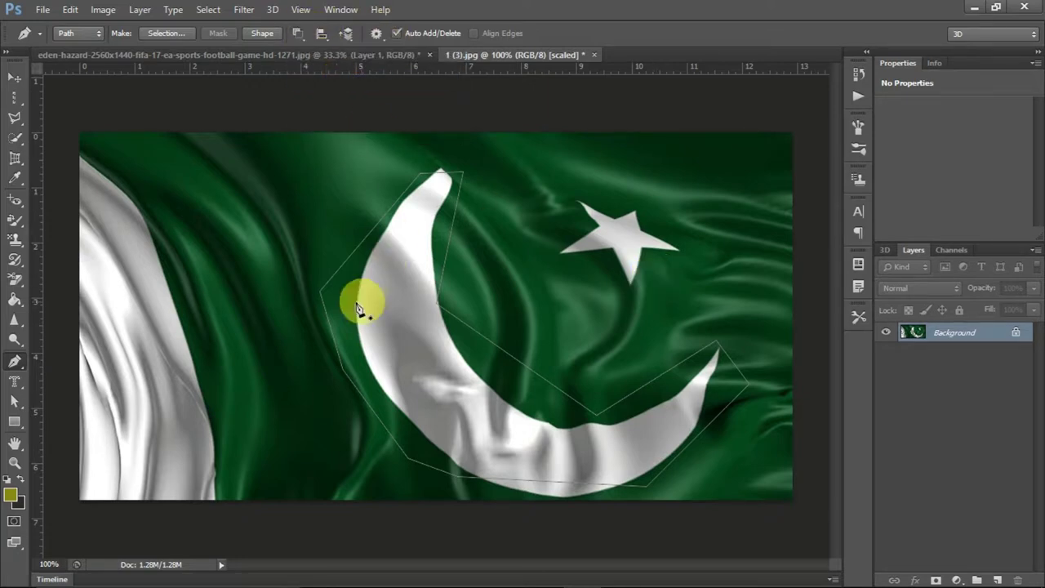
click(275, 325)
click(509, 297)
click(613, 353)
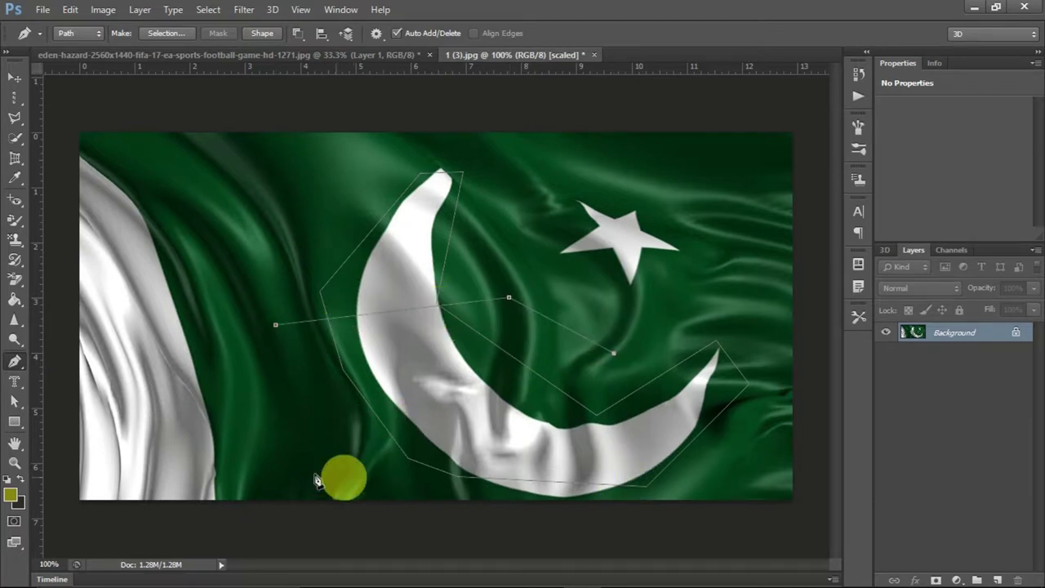
click(370, 459)
click(275, 326)
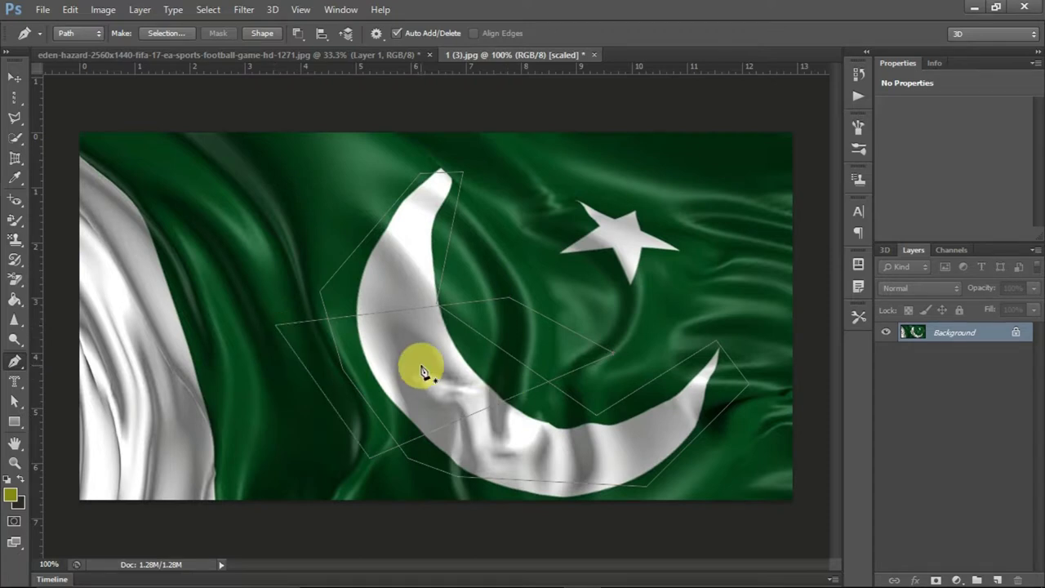
key(ctrl+Return)
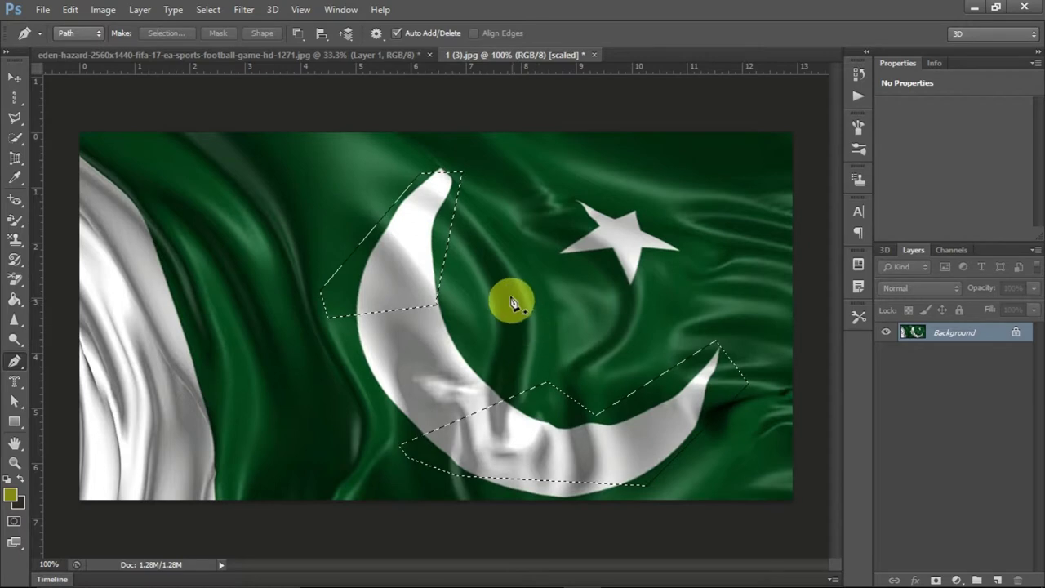
key(ctrl+d)
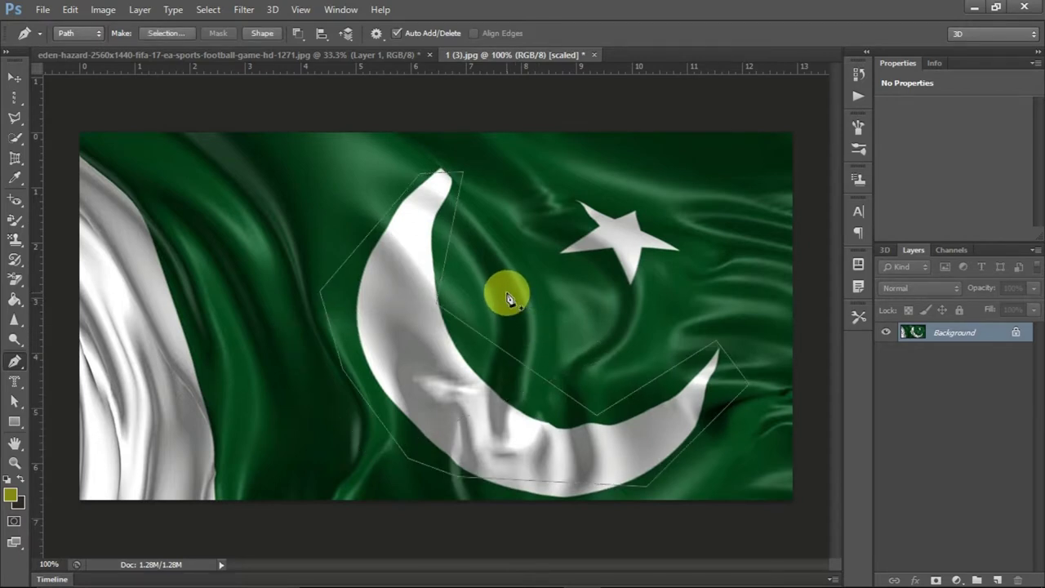
click(297, 36)
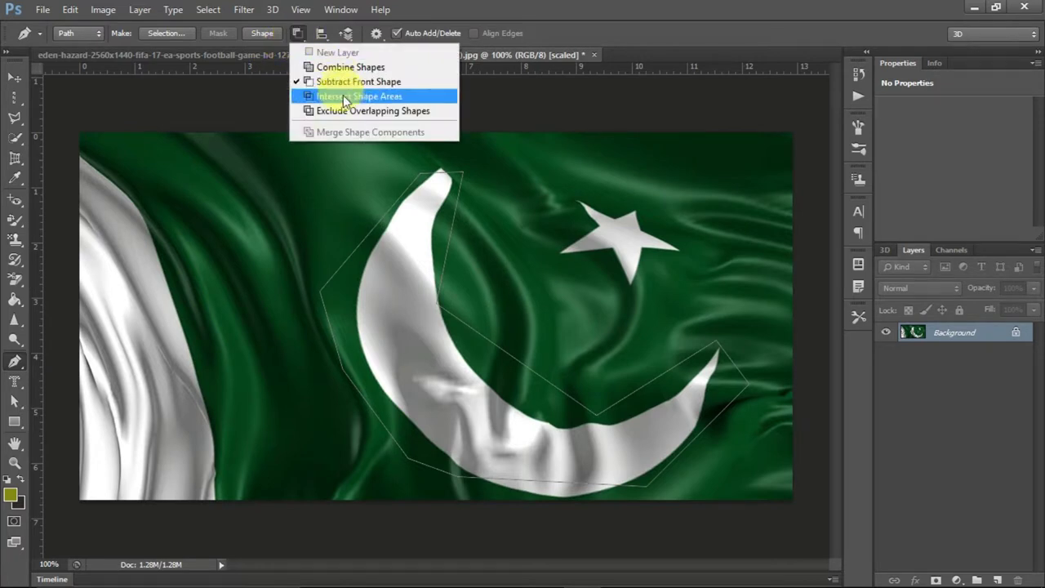
click(349, 98)
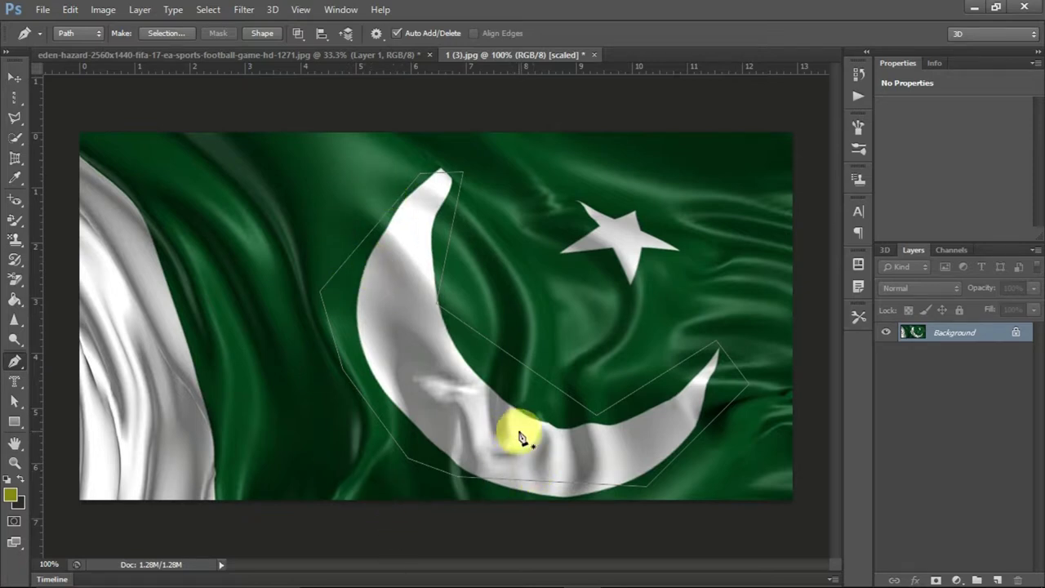
click(296, 335)
click(588, 313)
click(644, 365)
click(277, 438)
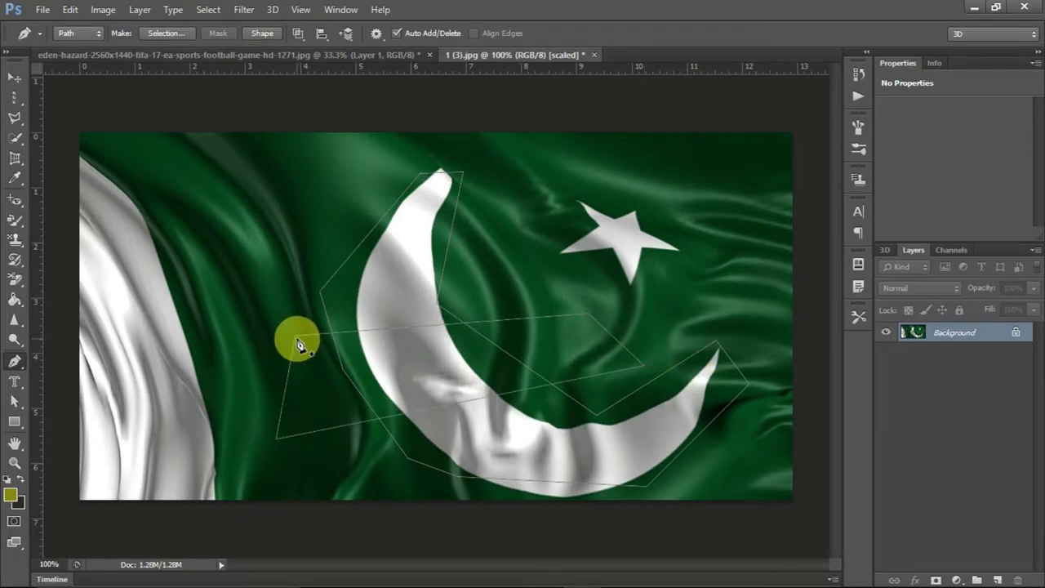
key(ctrl+Return)
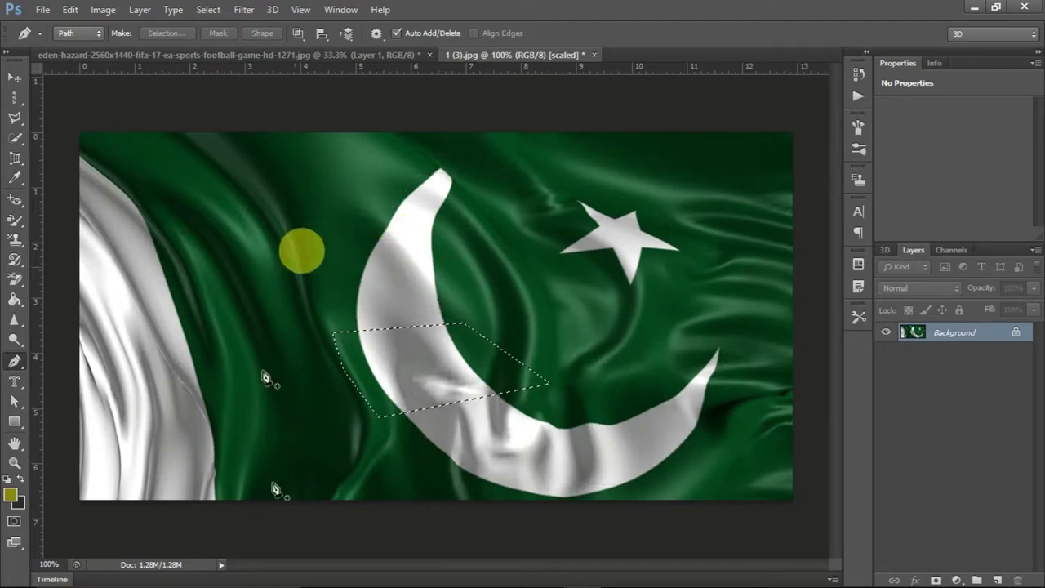
key(ctrl+z)
click(459, 307)
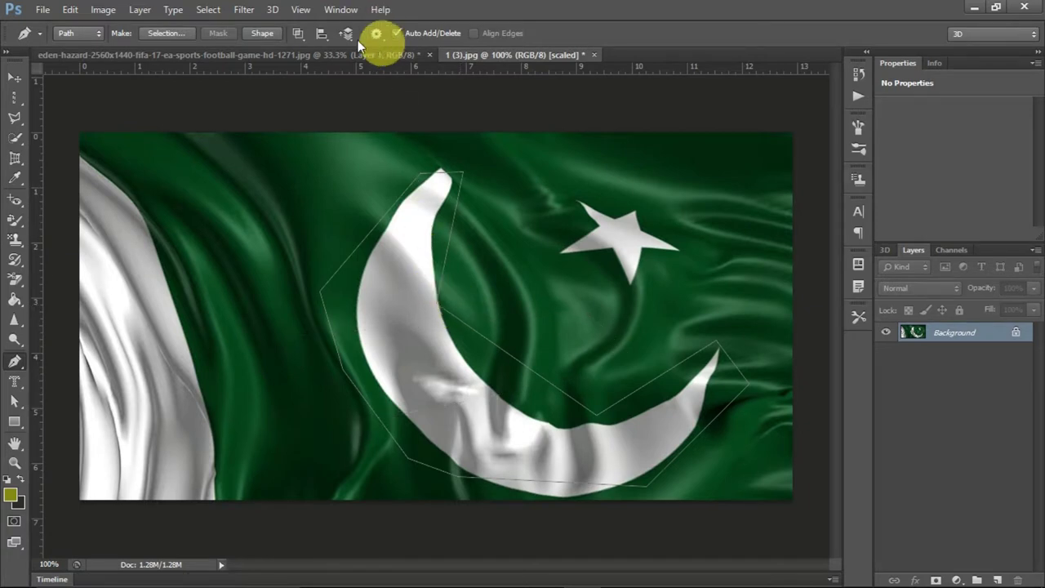
Set Path Operations to Exclude Overlapping Shapes, pick the Freeform Pen, and delete the partial path.
click(299, 34)
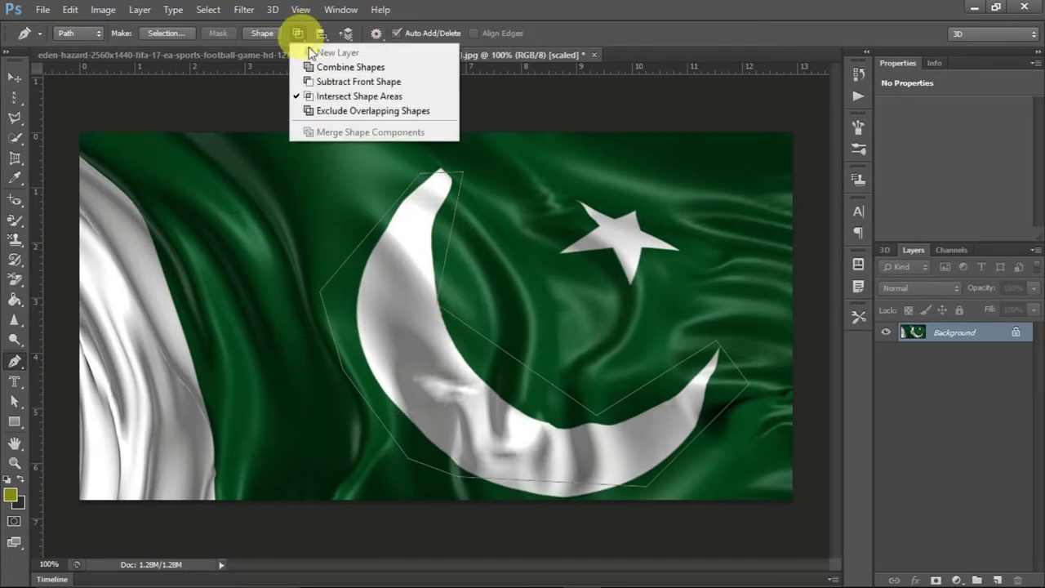
click(344, 113)
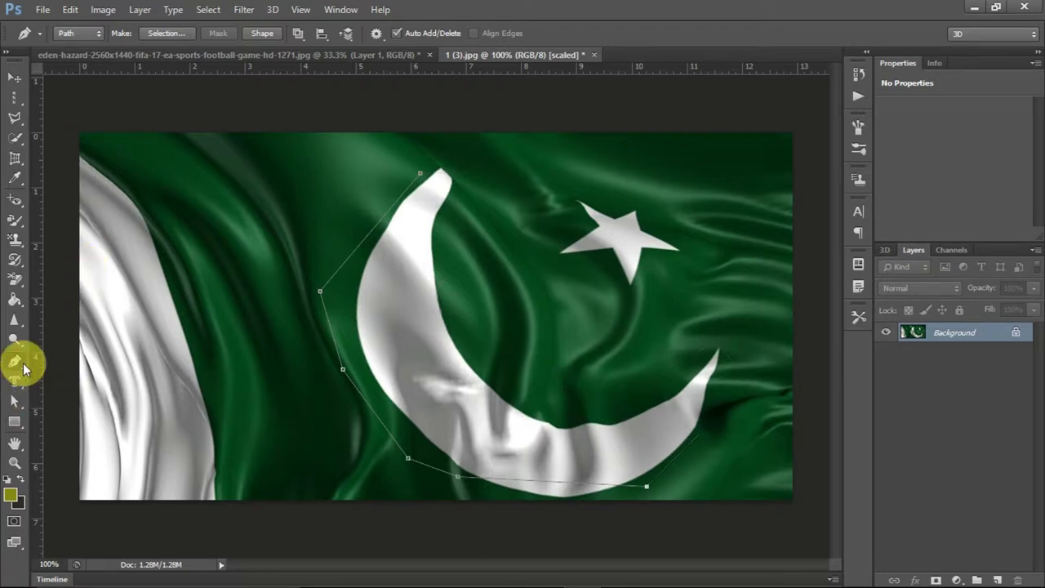
right_click(23, 369)
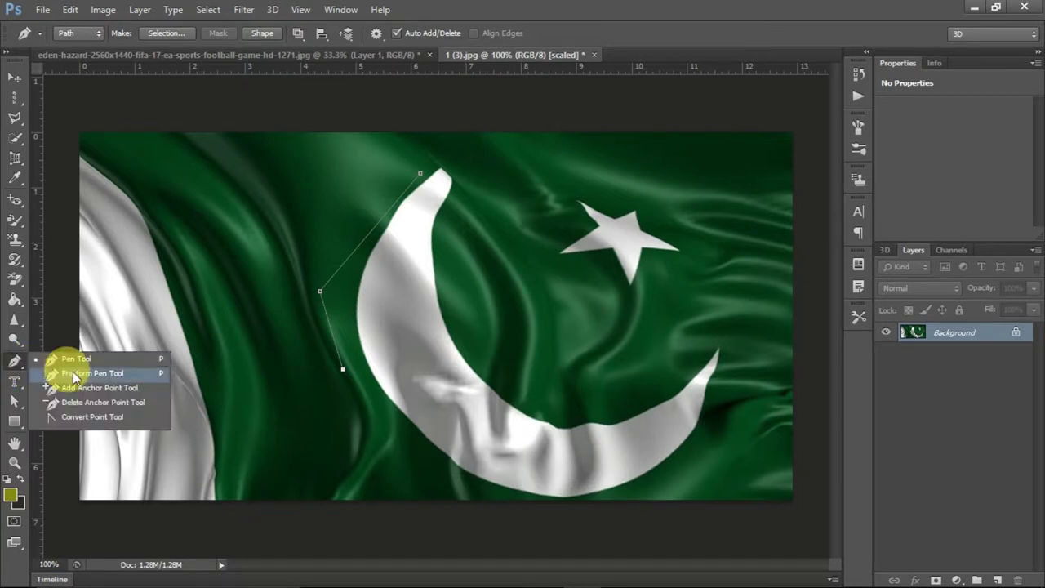
click(133, 379)
key(Delete)
key(Delete)
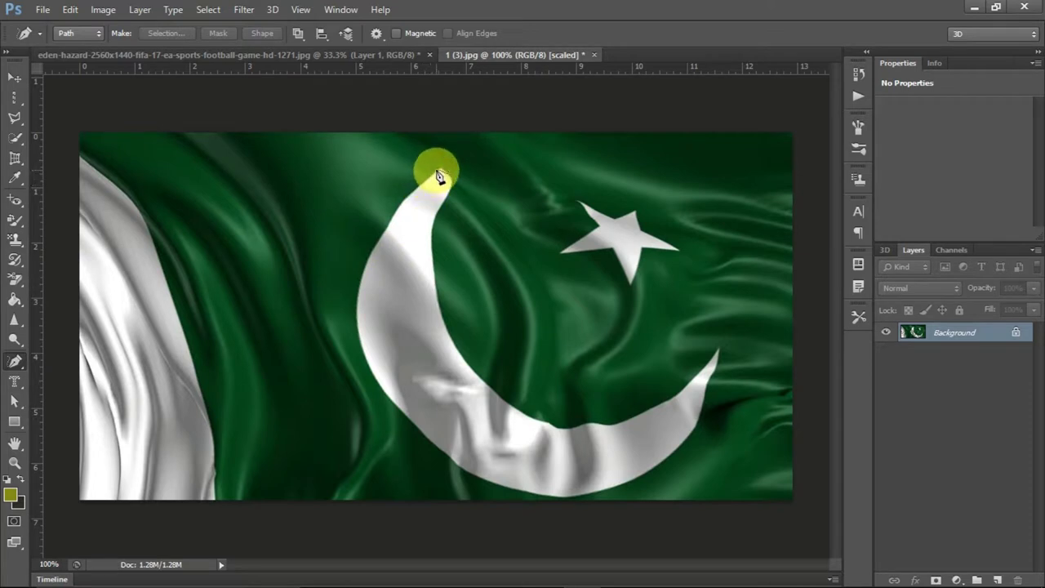
Switch between the Lasso and the Freeform Pen Tool, ending on the Freeform Pen.
click(17, 120)
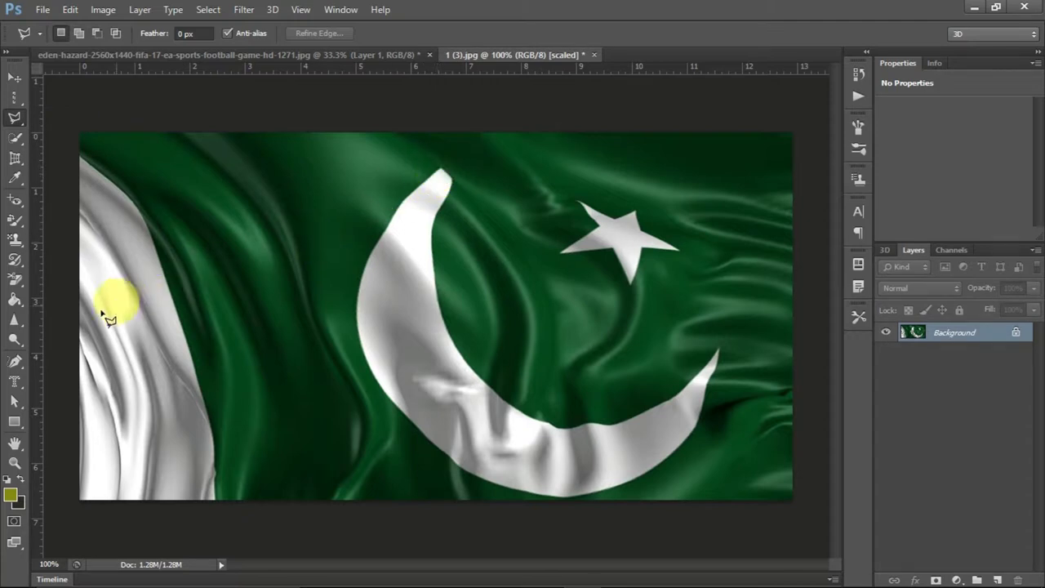
click(24, 363)
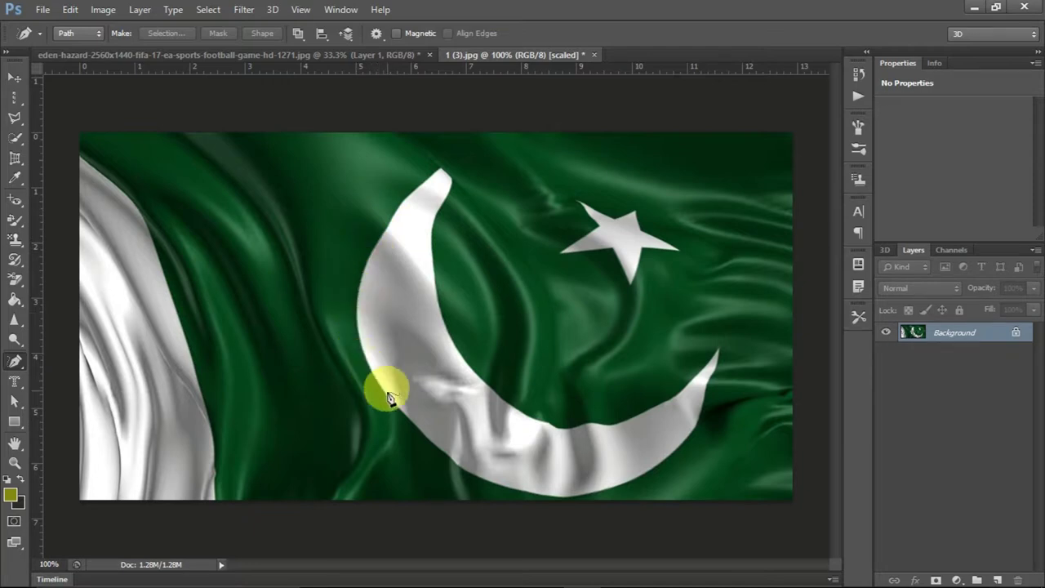
right_click(15, 360)
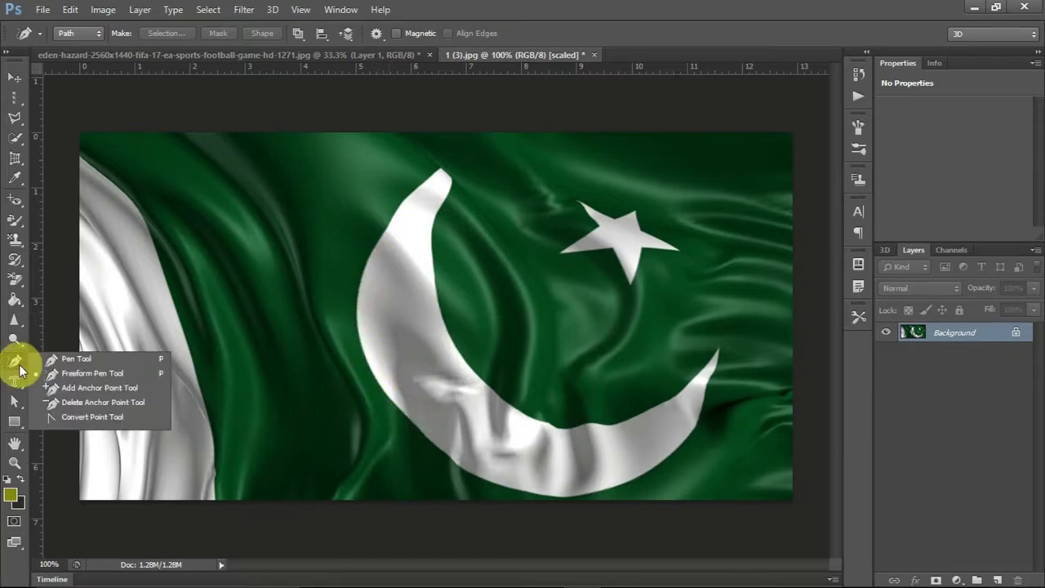
click(71, 374)
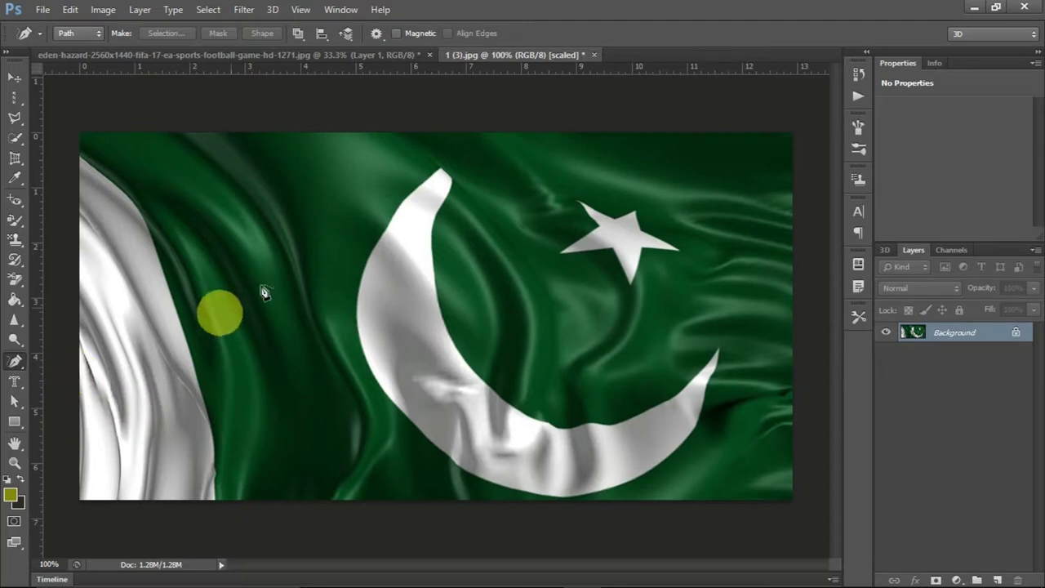
click(15, 117)
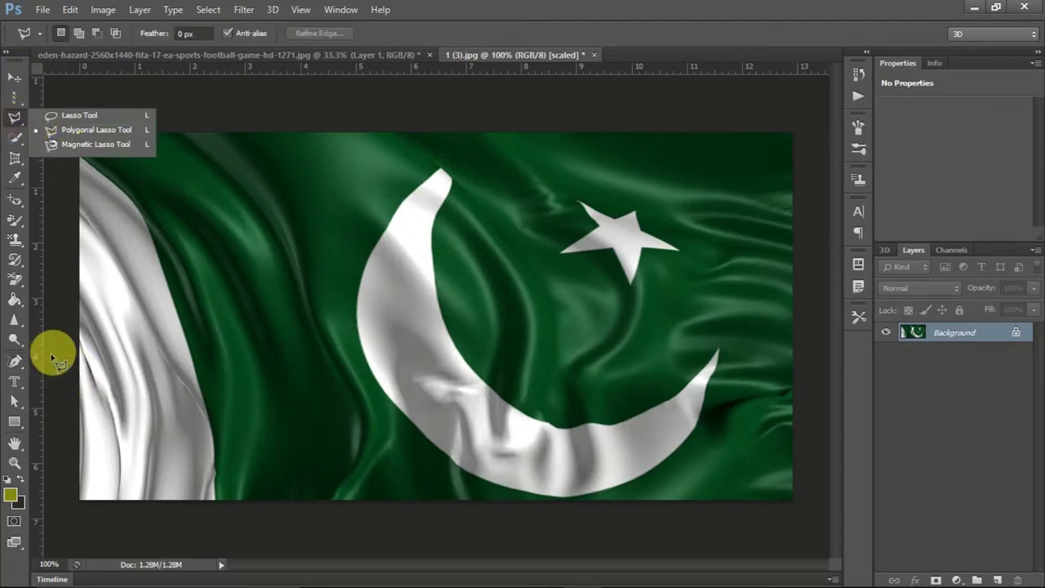
click(23, 363)
click(66, 371)
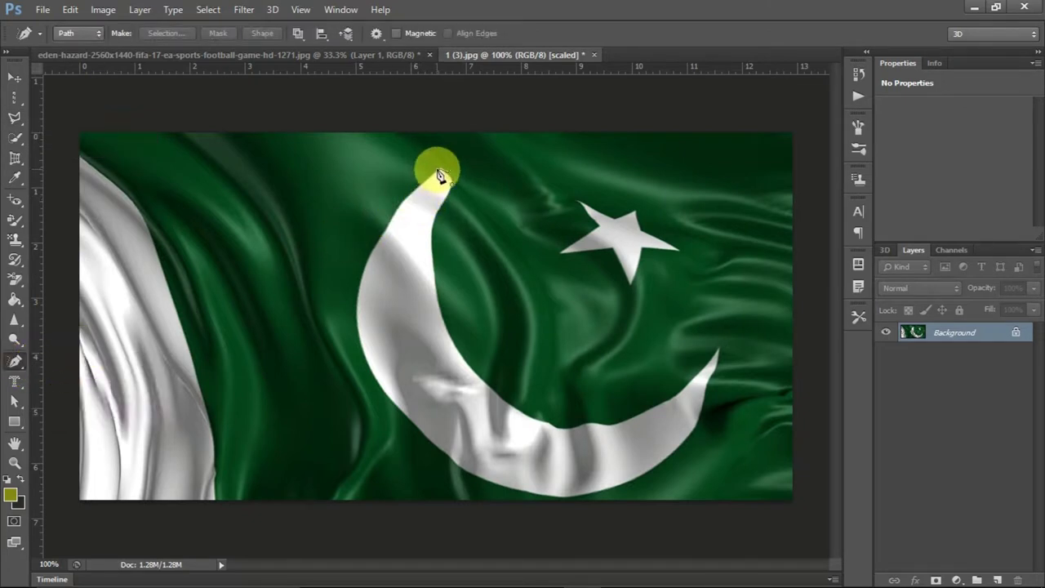
Trace the crescent's edge freehand, load it as a selection, then deselect.
mouse_move(392, 225)
mouse_down()
mouse_move(363, 363)
mouse_move(449, 458)
mouse_move(554, 488)
mouse_move(625, 478)
mouse_move(700, 425)
mouse_move(721, 354)
mouse_move(683, 392)
mouse_move(597, 420)
mouse_move(523, 420)
mouse_move(460, 343)
mouse_move(441, 219)
mouse_move(446, 169)
mouse_up()
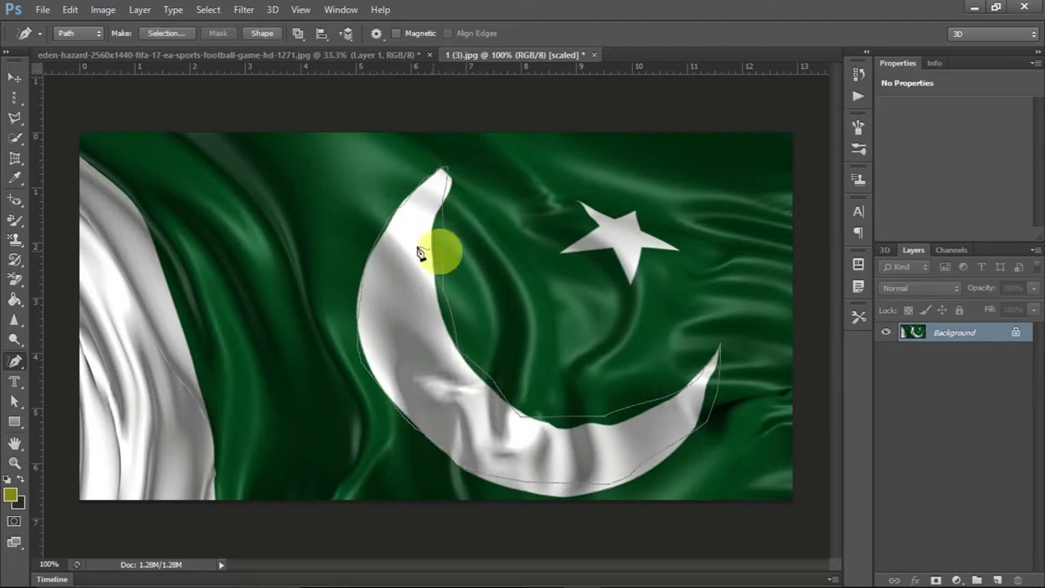
key(ctrl+Return)
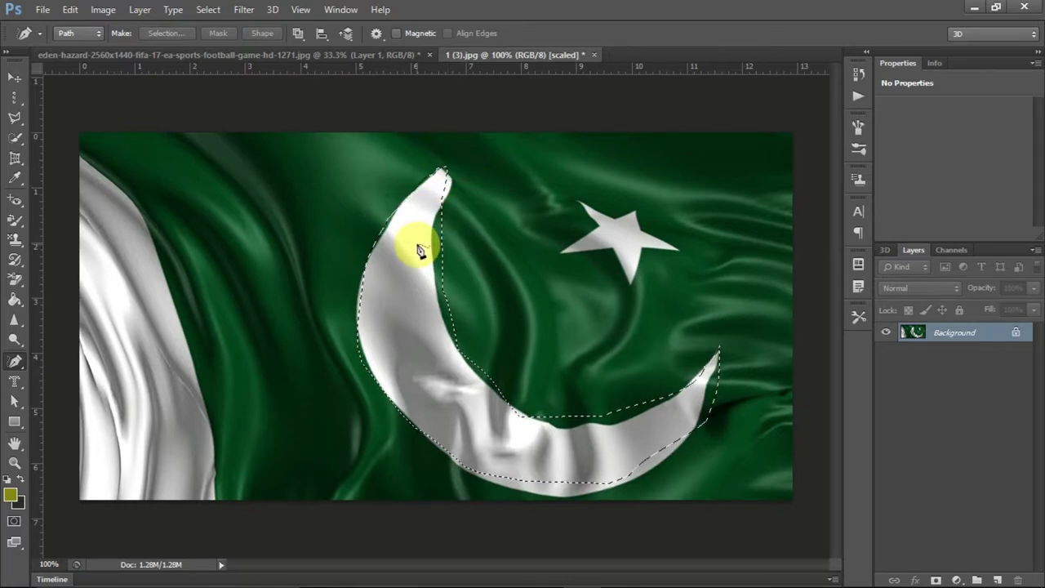
key(ctrl+d)
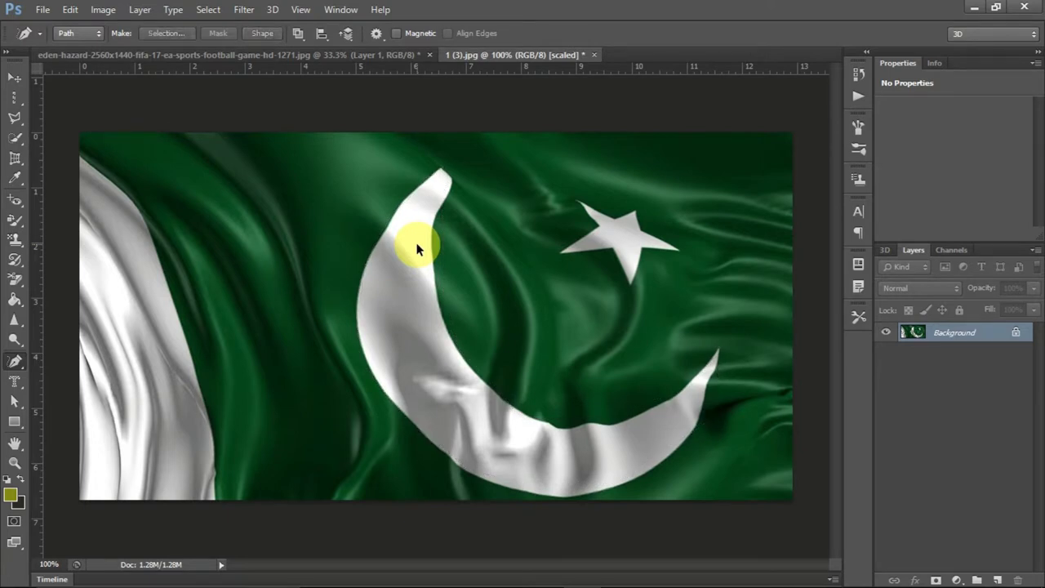
right_click(14, 361)
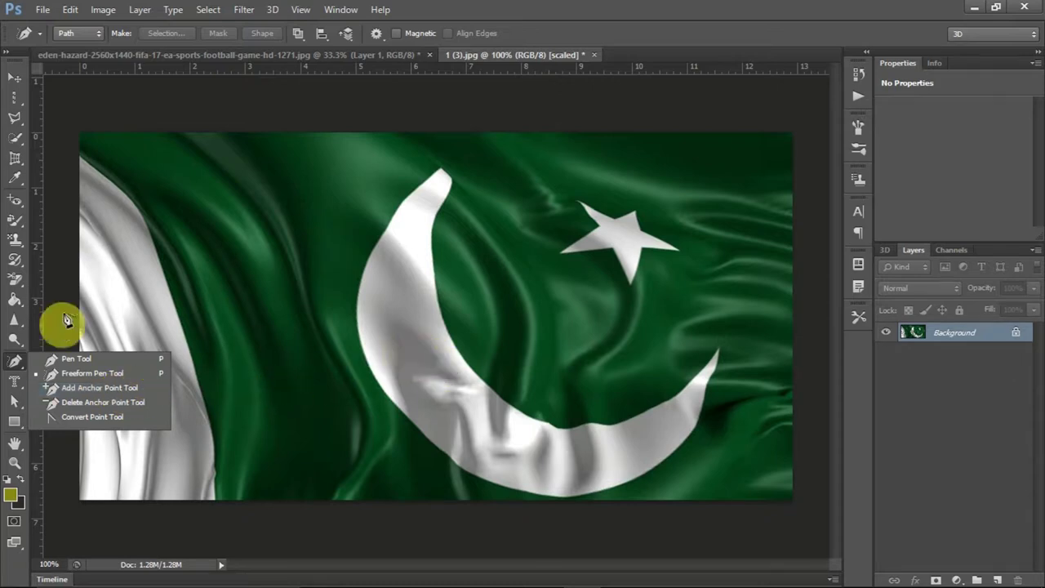
Open 11.jpg, dismiss the pixel aspect ratio alert, and zoom in to 200%.
click(47, 10)
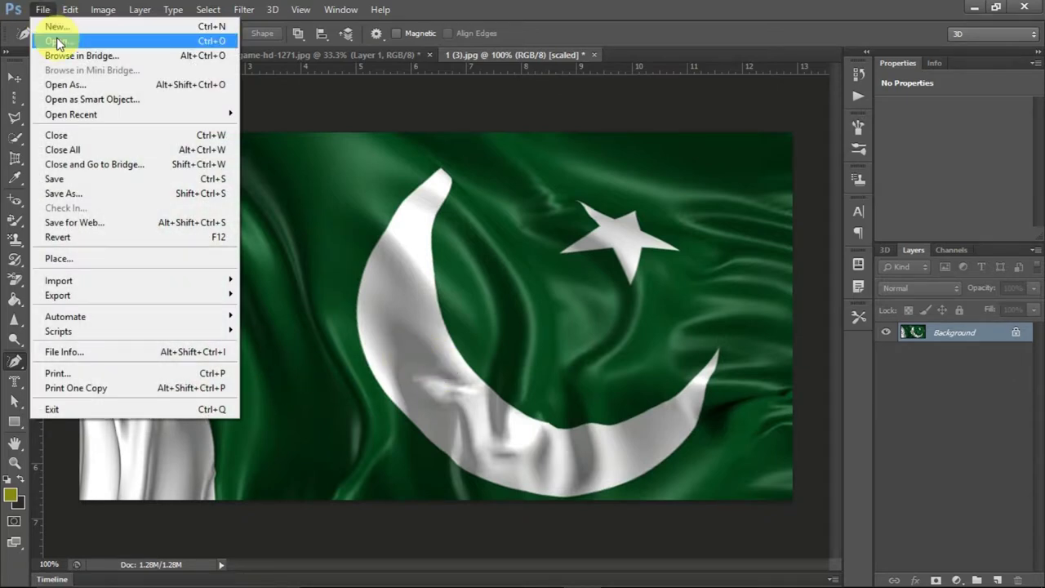
click(57, 41)
scroll(555, 364, down, 3)
mouse_move(359, 392)
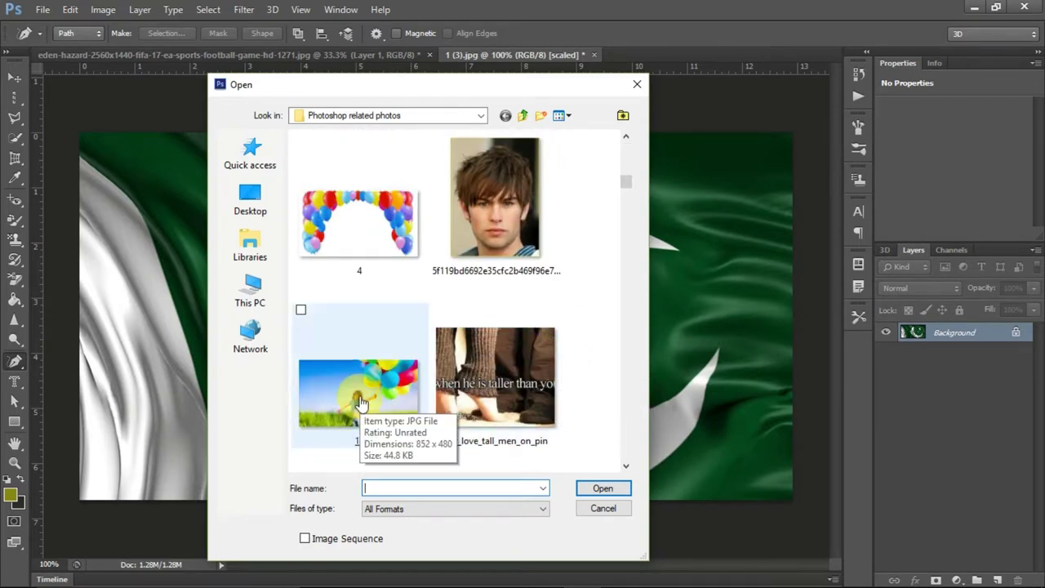
double_click(389, 366)
click(511, 232)
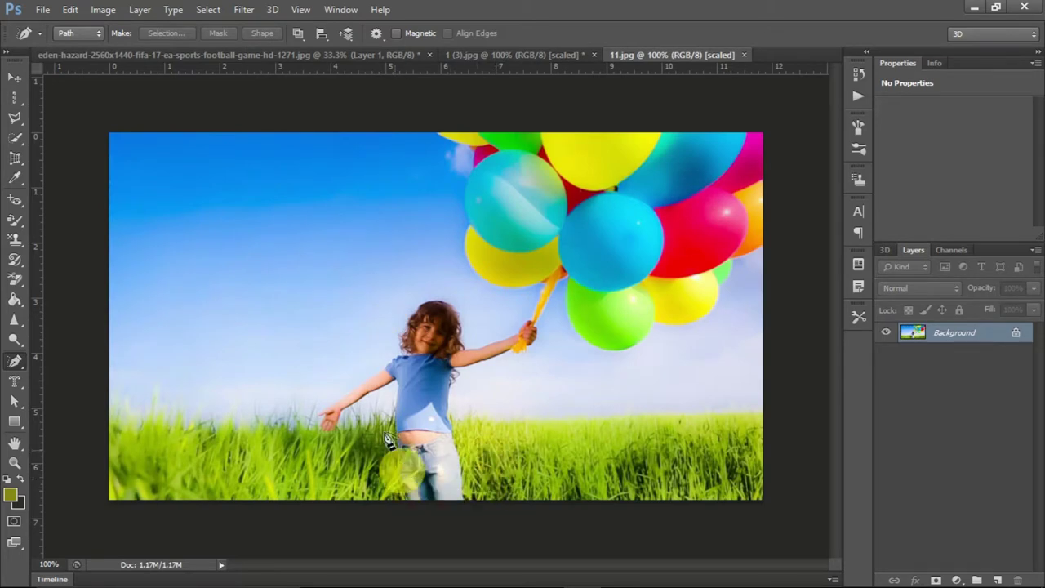
key(ctrl+plus)
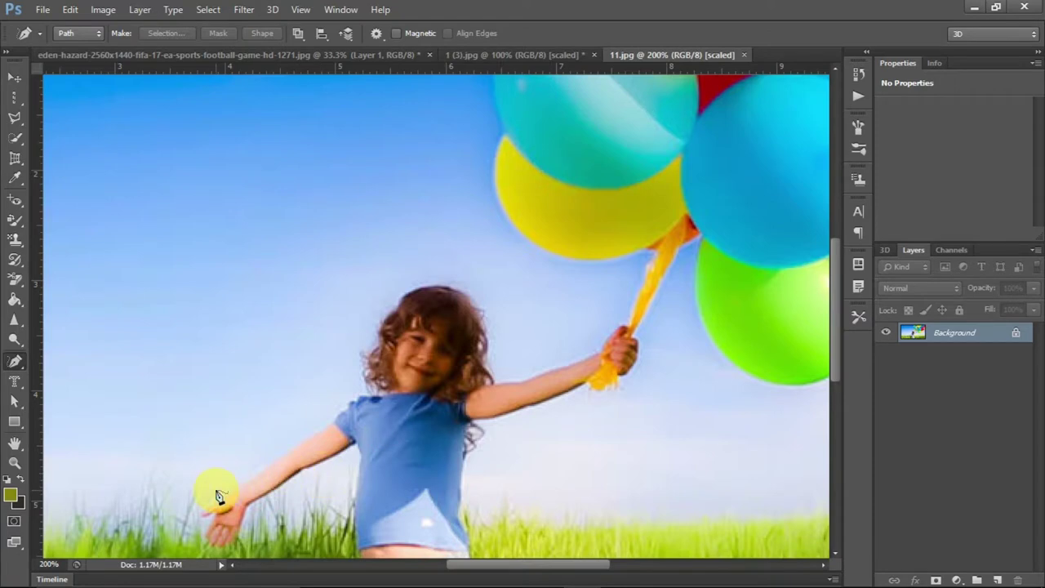
right_click(12, 368)
With the Pen Tool, trace from the girl's left wrist over her shoulder and hair to her right hand.
click(63, 361)
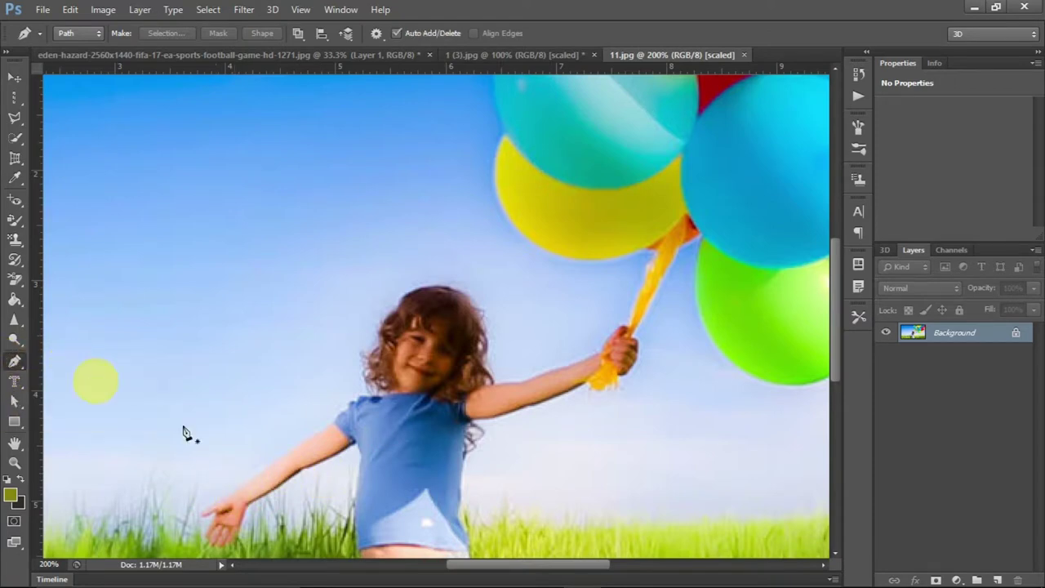
click(247, 480)
click(285, 455)
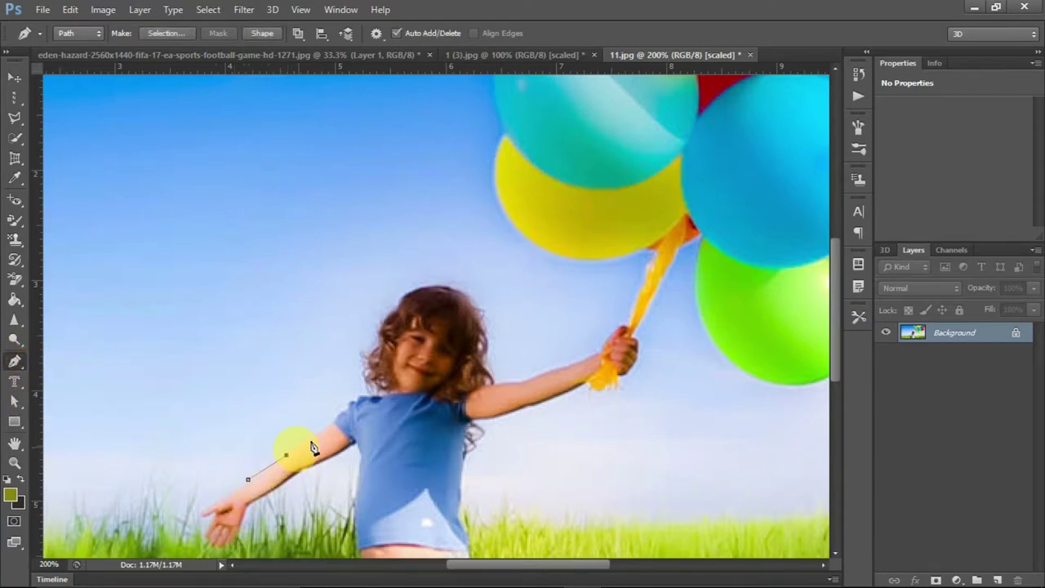
click(346, 408)
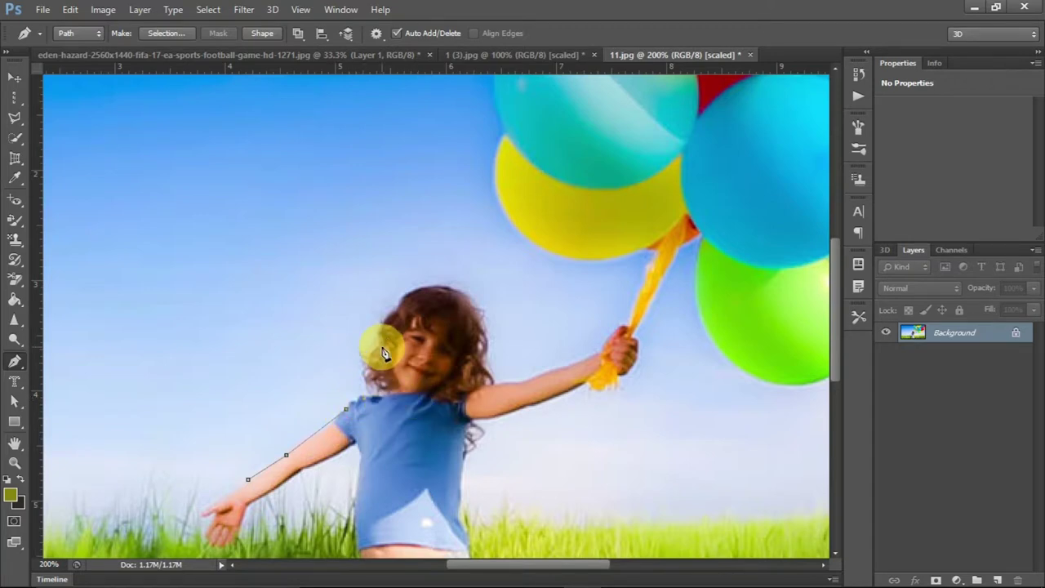
click(405, 294)
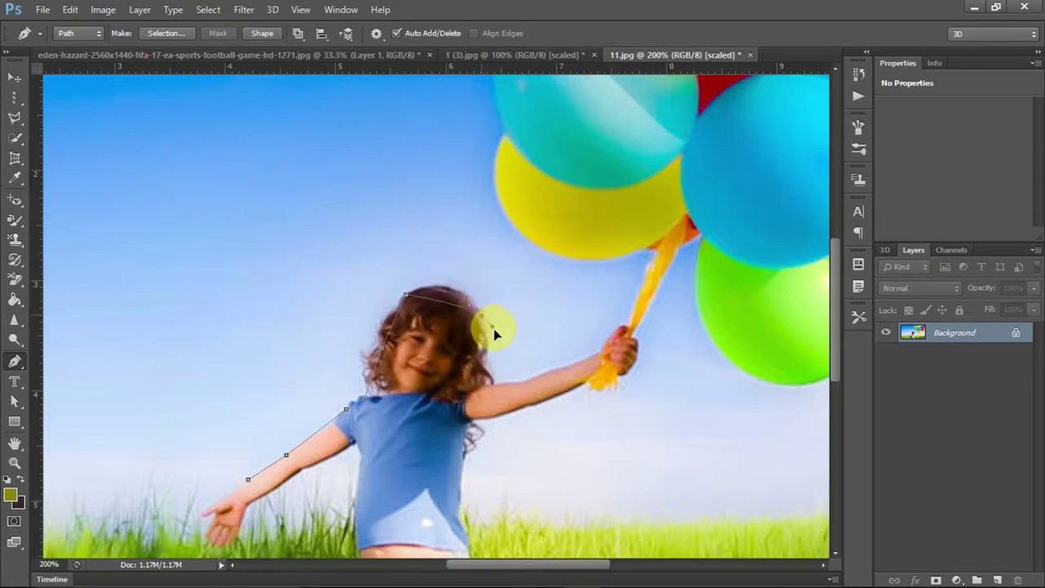
drag(505, 360, 508, 364)
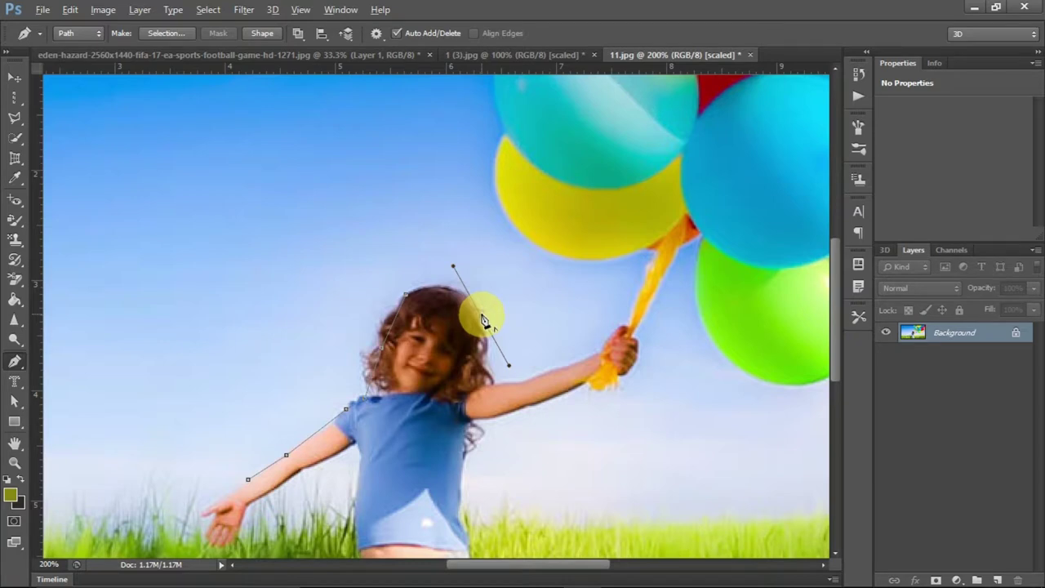
click(489, 380)
click(553, 369)
drag(606, 352, 611, 323)
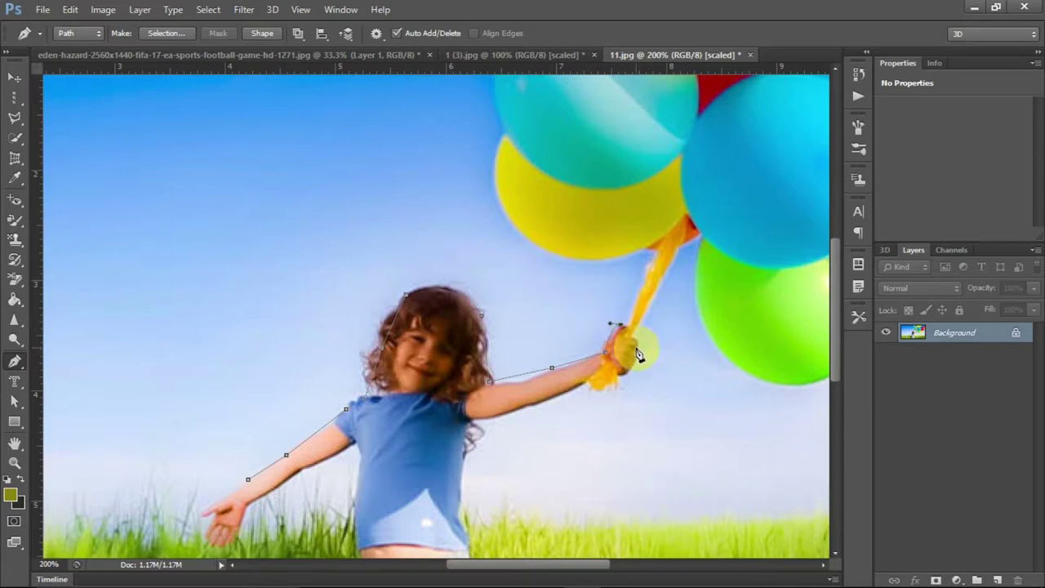
drag(637, 349, 620, 387)
Trace under her right arm, down her side, along the bottom and around her left hand to close the path.
click(612, 378)
click(572, 392)
click(495, 418)
click(465, 504)
click(471, 554)
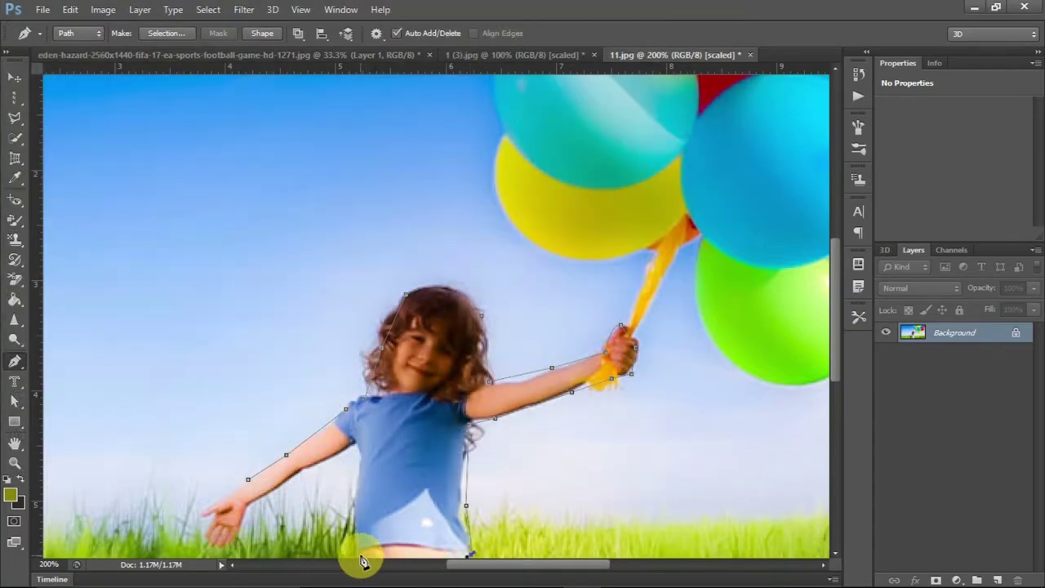
click(364, 557)
click(358, 447)
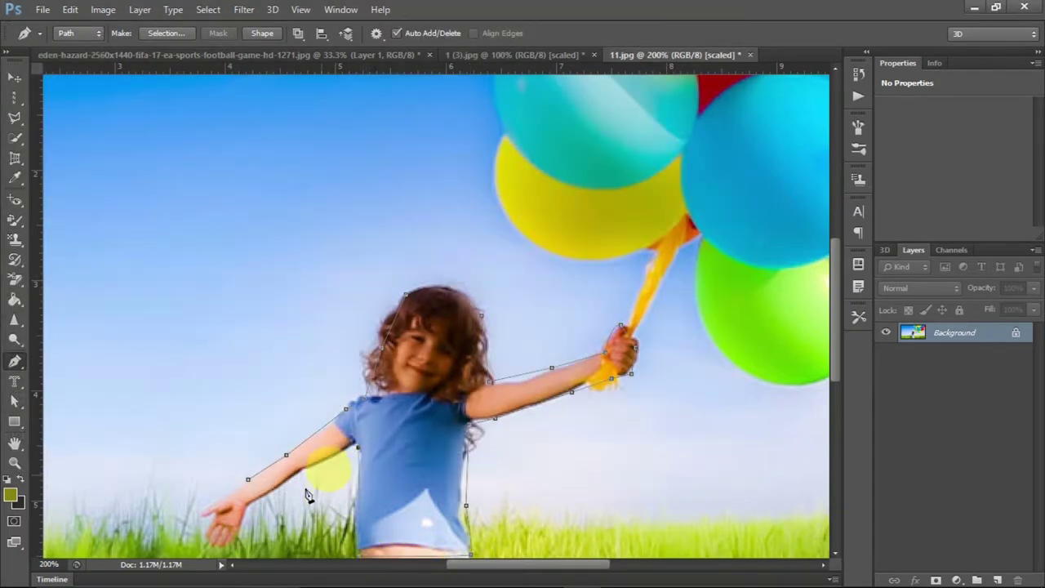
click(252, 503)
click(198, 517)
click(219, 499)
click(249, 486)
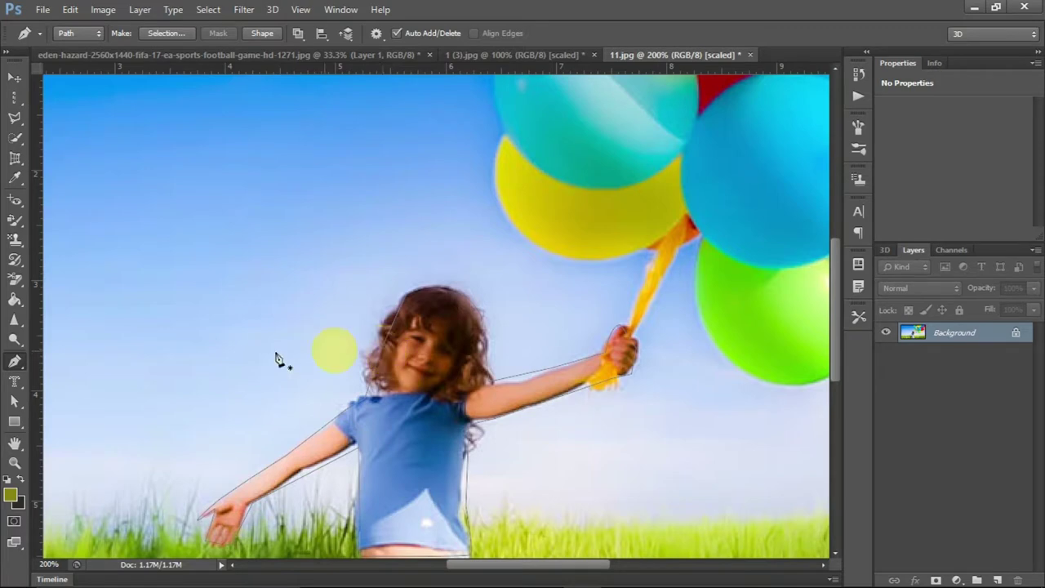
Add anchor points beside the girl's hair and shoulder, then load her outline as a selection.
right_click(24, 364)
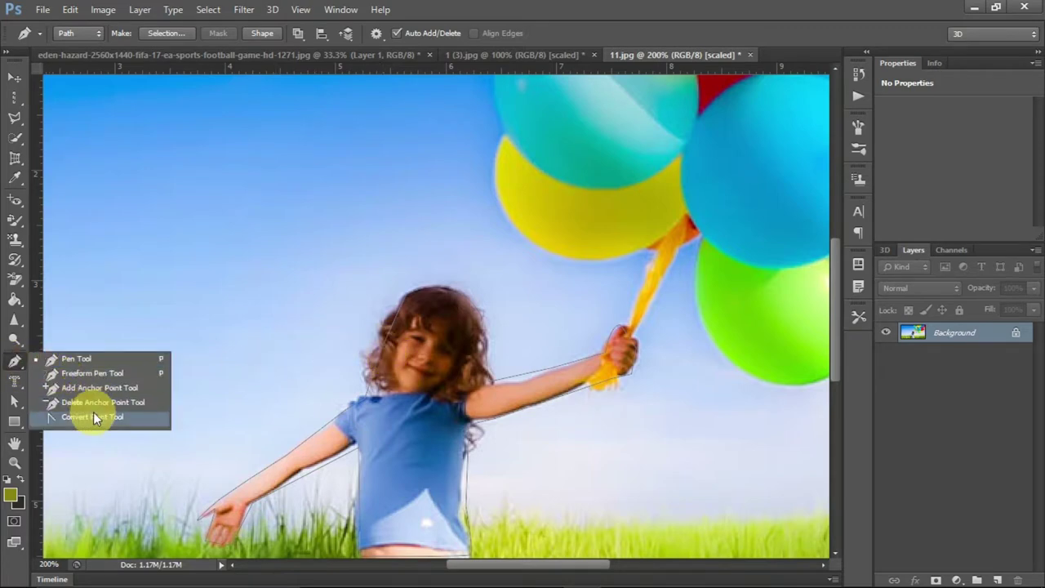
click(99, 392)
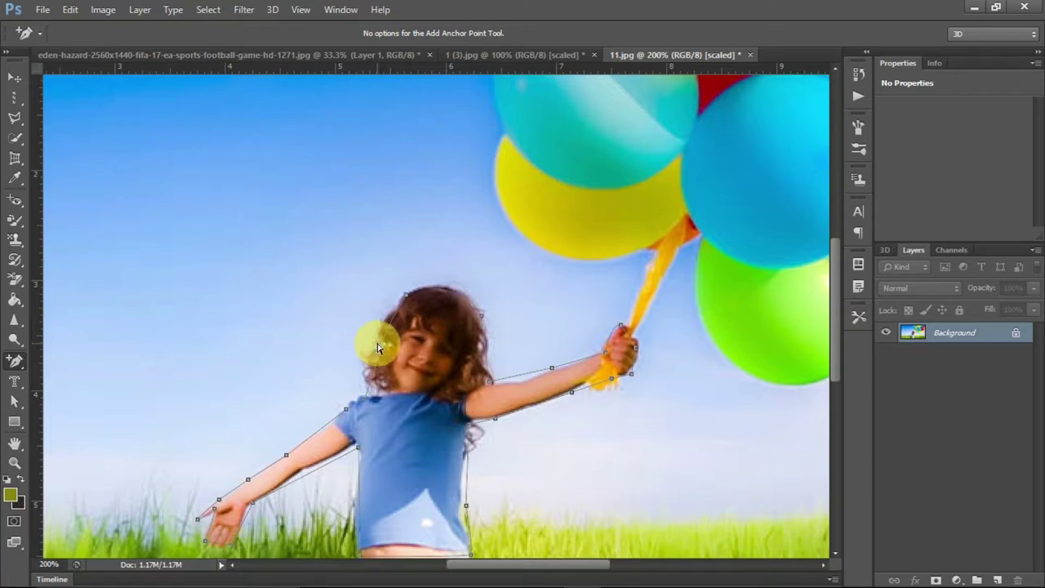
ctrl+click(385, 349)
click(374, 346)
click(363, 380)
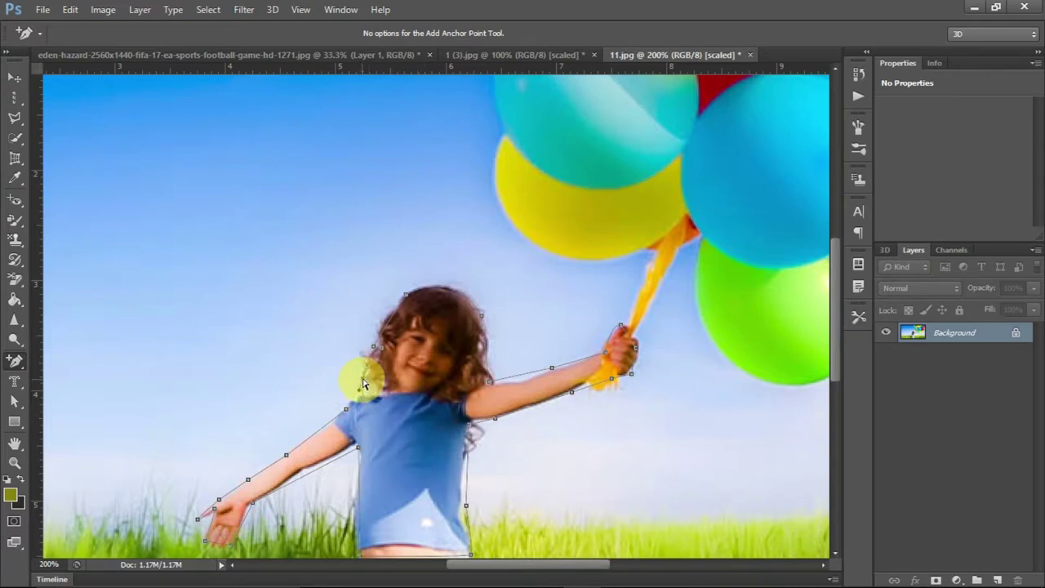
click(15, 360)
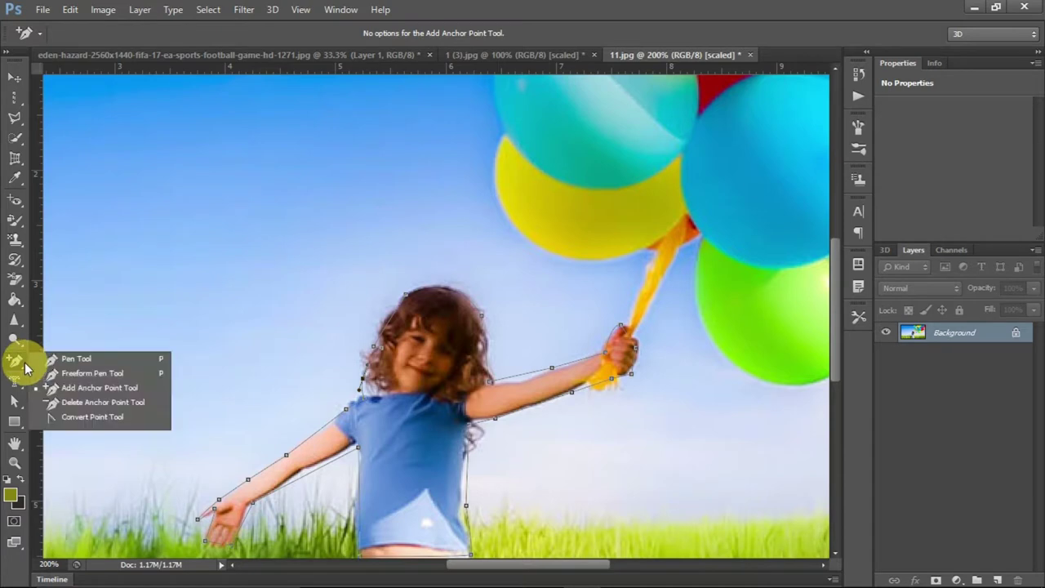
click(53, 361)
key(ctrl+Return)
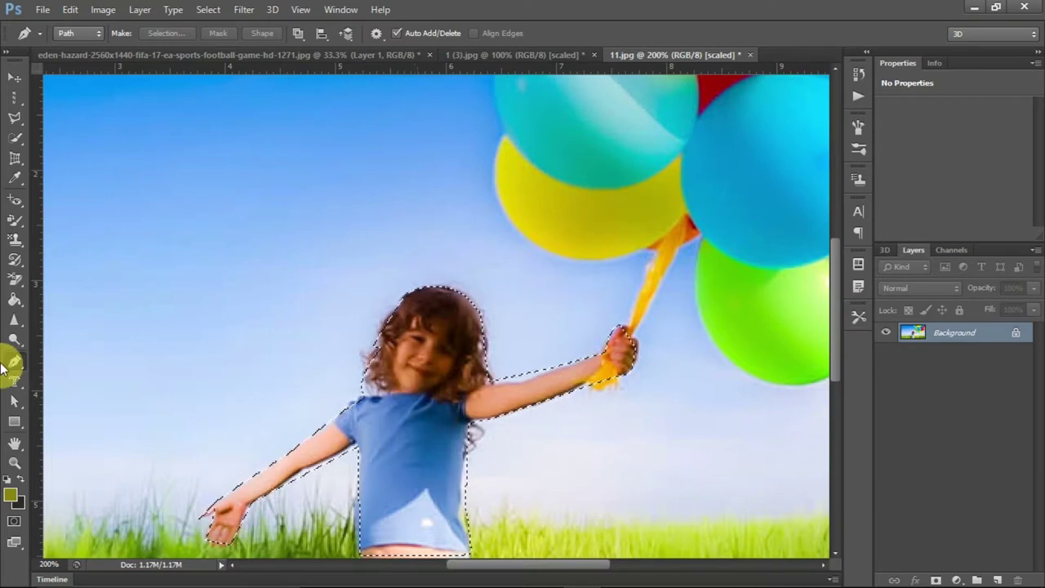
Draw a closed three-corner practice triangle path in the sky.
click(17, 361)
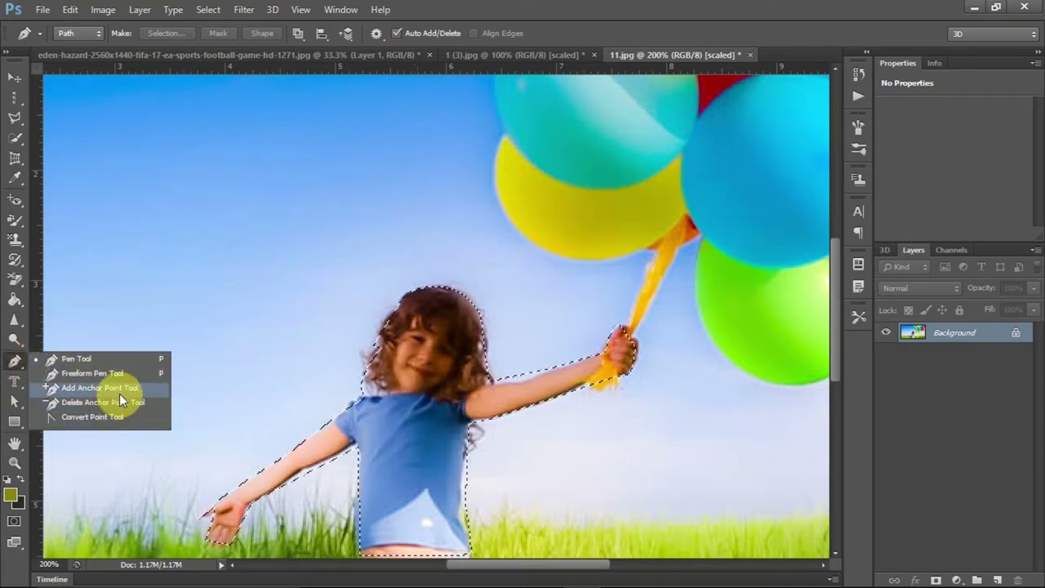
click(98, 359)
click(191, 219)
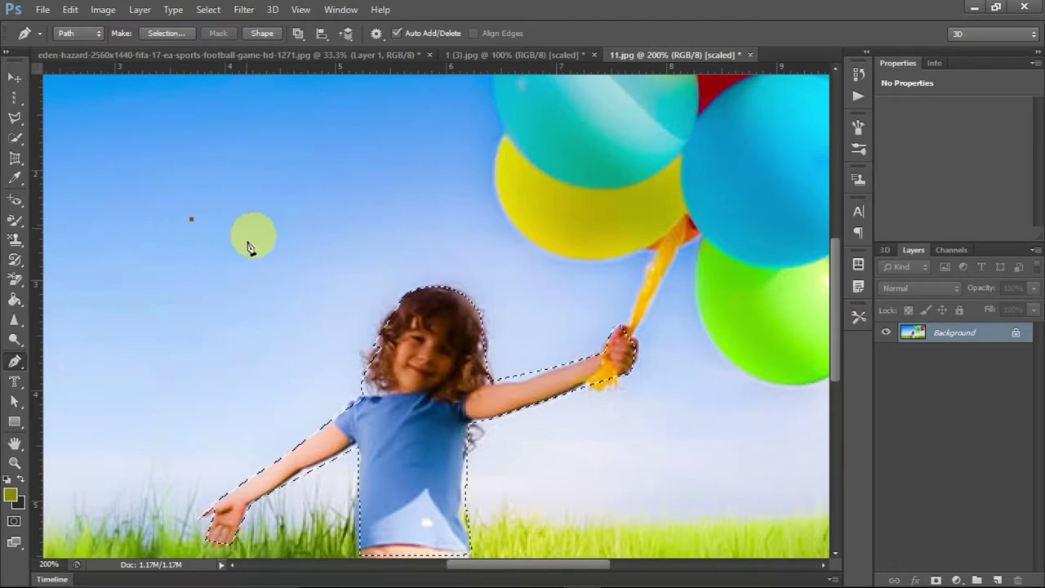
click(297, 251)
click(252, 156)
click(192, 218)
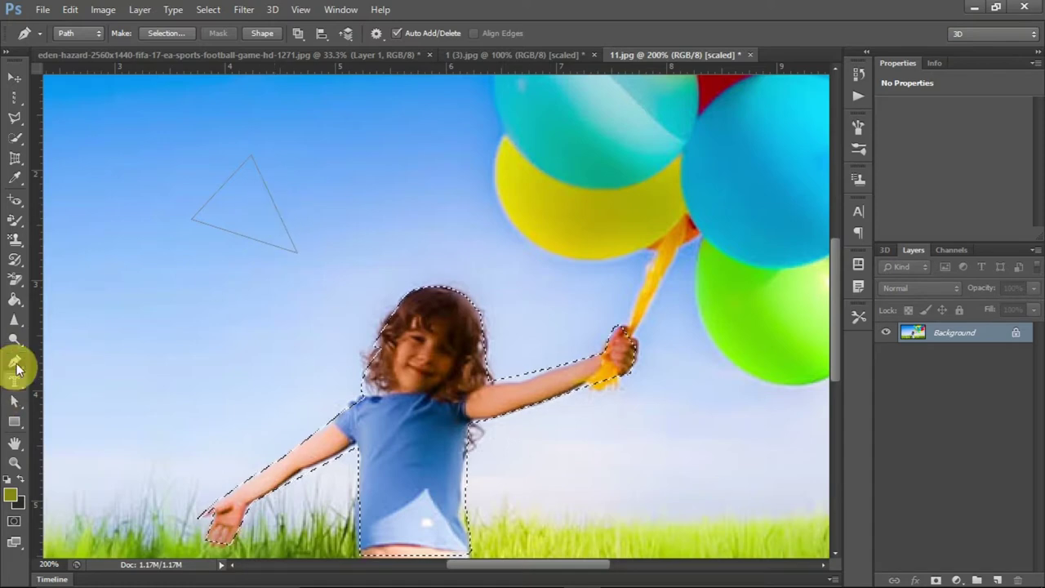
Add an anchor on the triangle's right edge and bulge that edge outward into a curve.
right_click(14, 361)
click(75, 392)
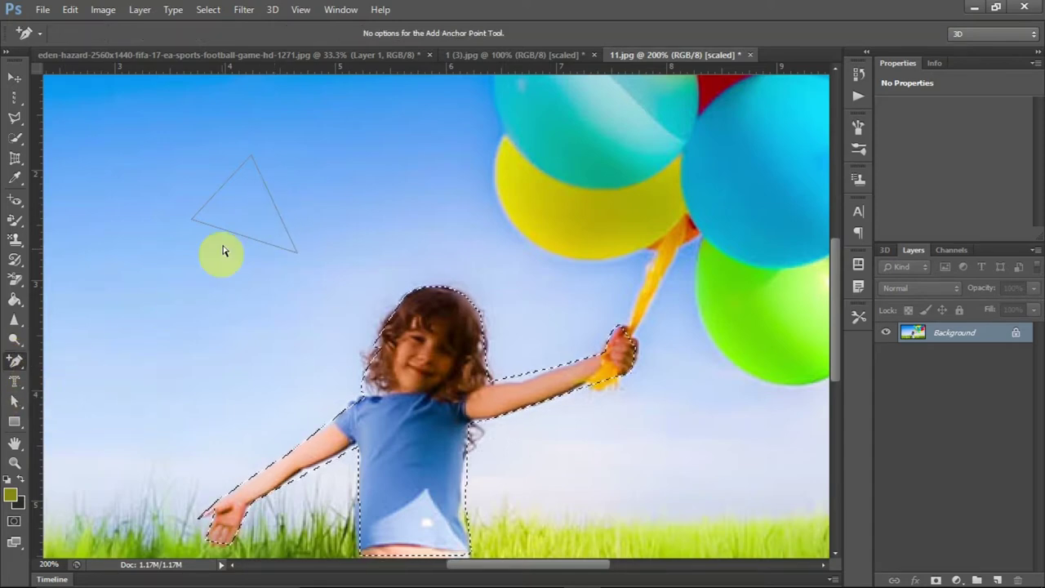
click(273, 203)
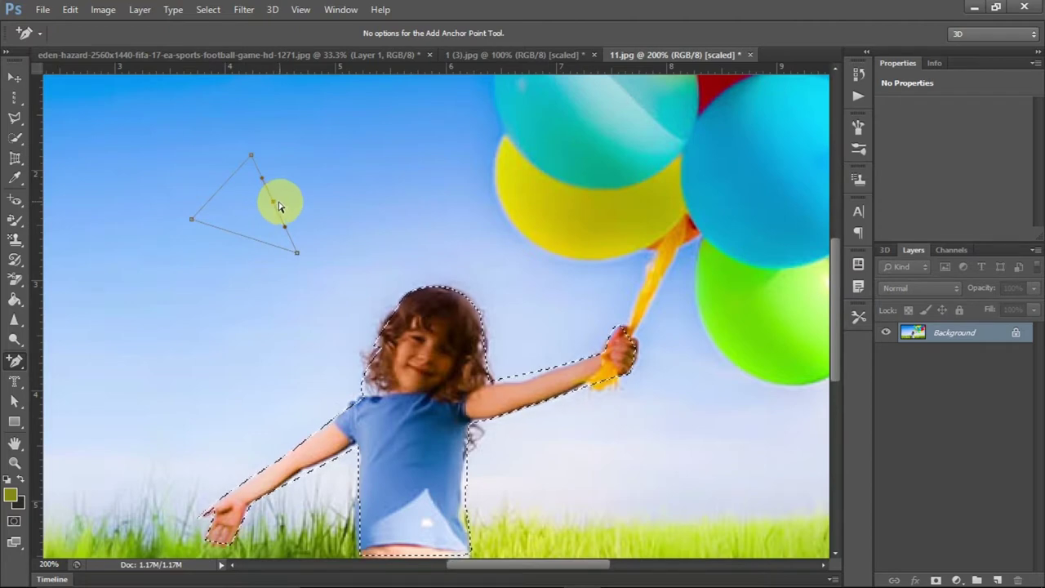
drag(274, 206, 309, 184)
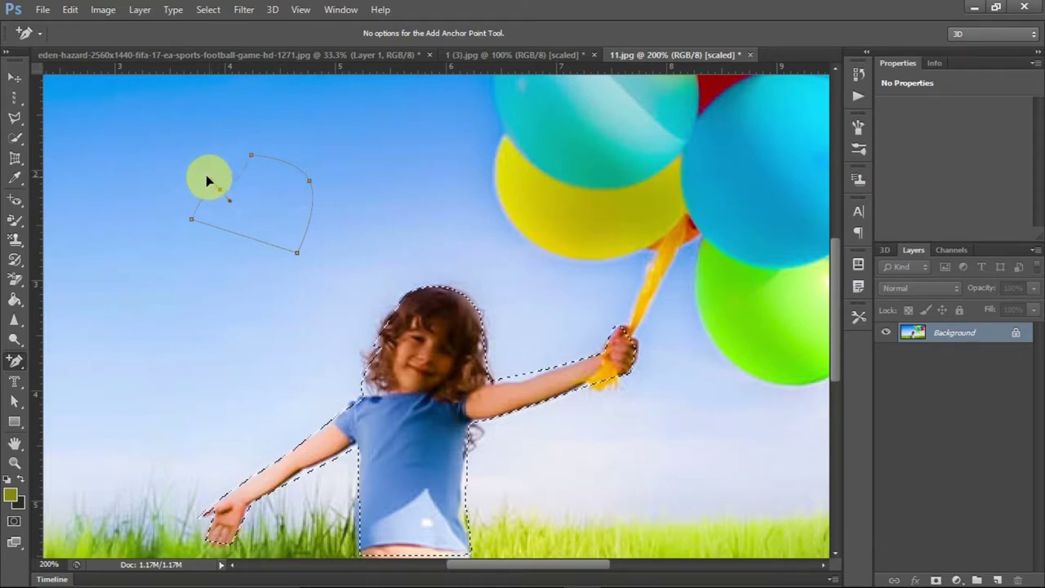
drag(207, 176, 202, 187)
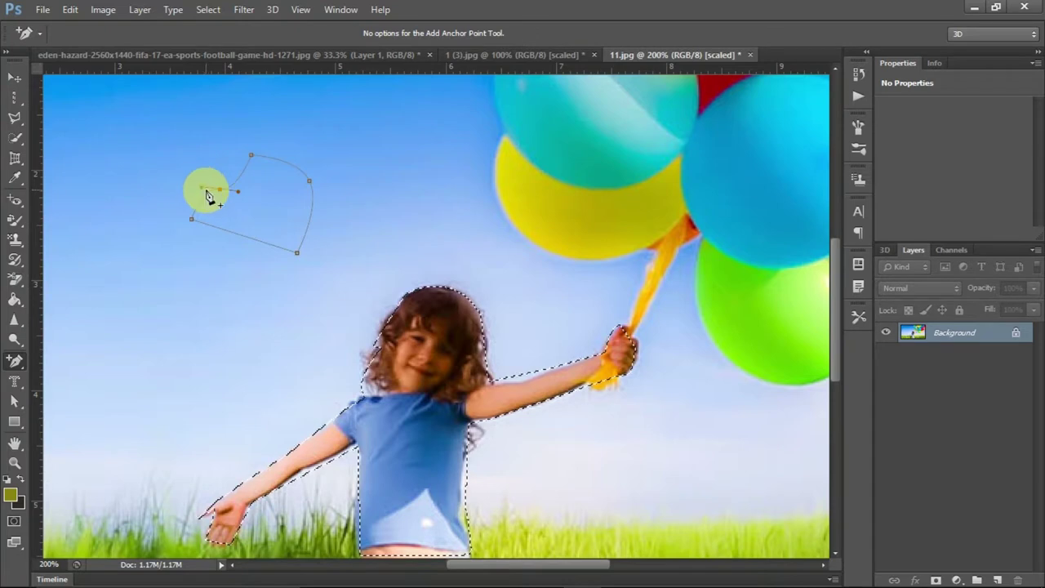
Delete the extra anchor with the Delete Anchor Point Tool, restoring a straight-sided triangle.
drag(15, 360, 78, 408)
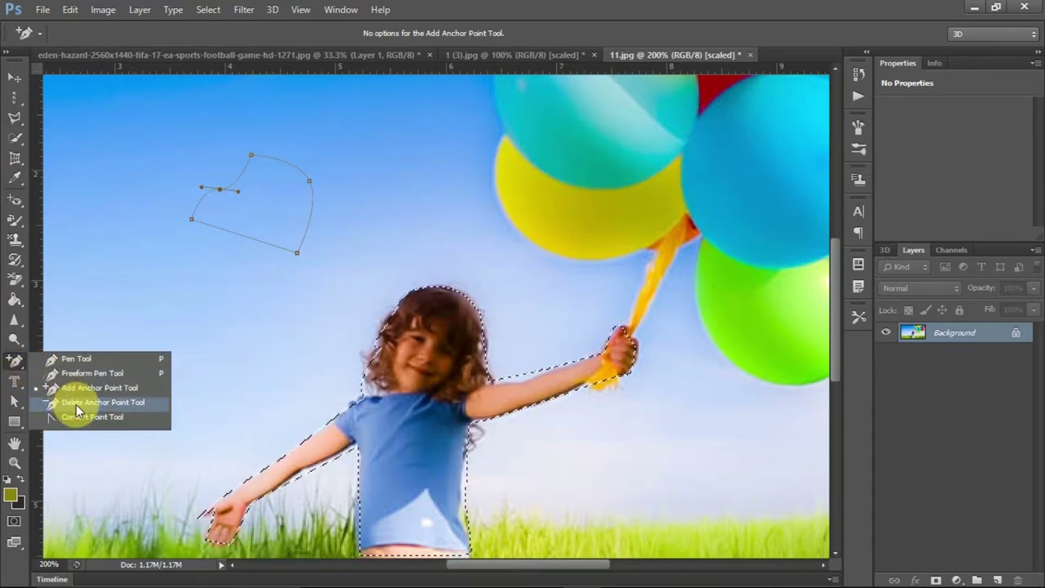
click(78, 408)
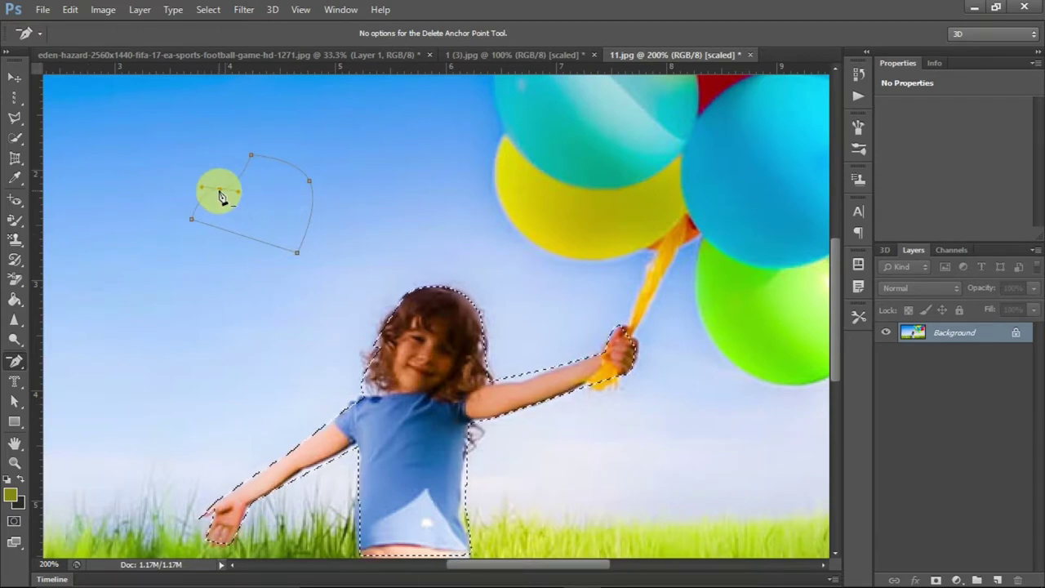
click(222, 195)
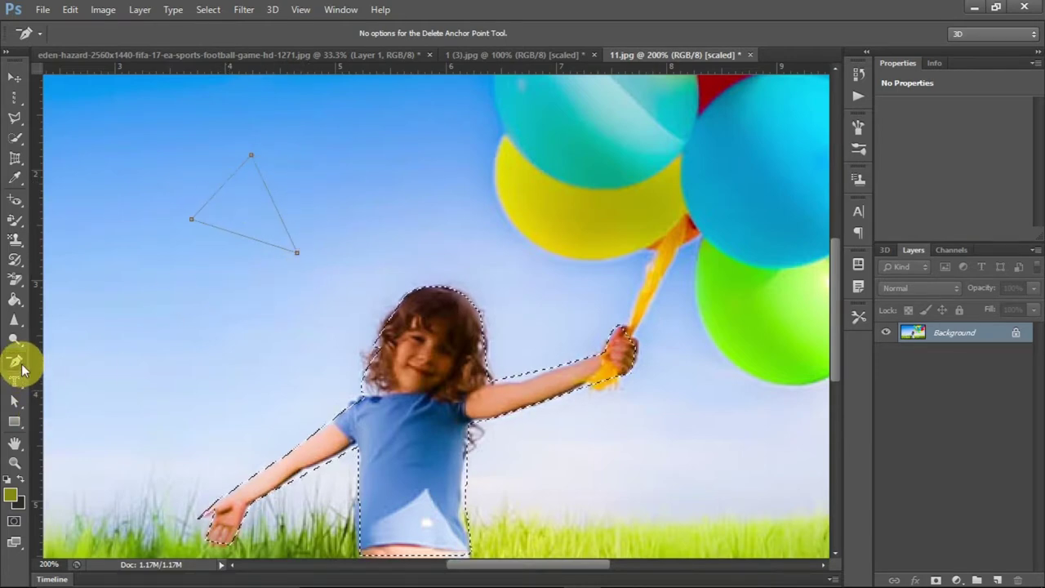
right_click(22, 369)
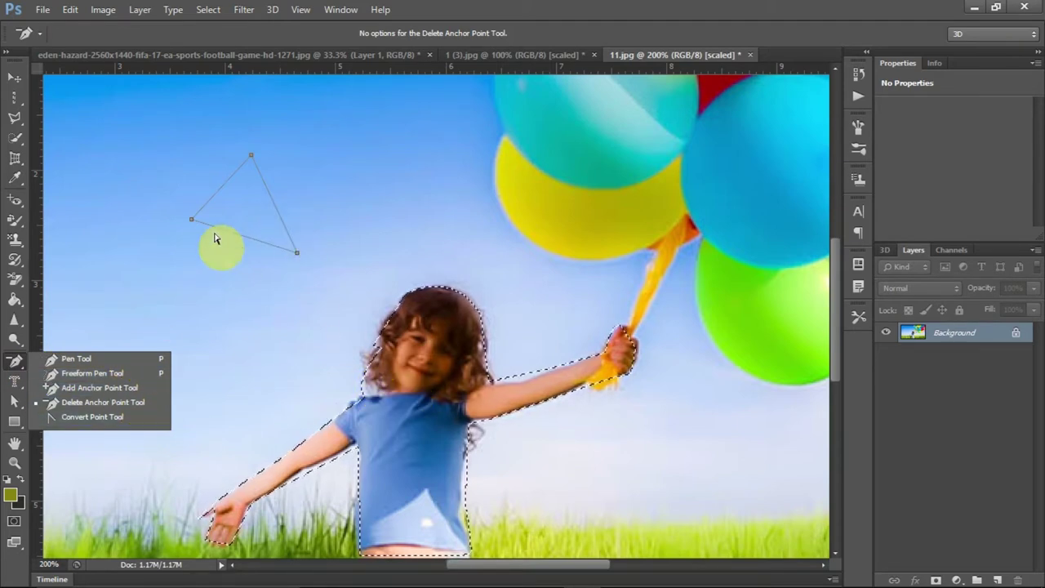
Draw a new curved practice path left of the triangle with dragged anchors.
click(217, 266)
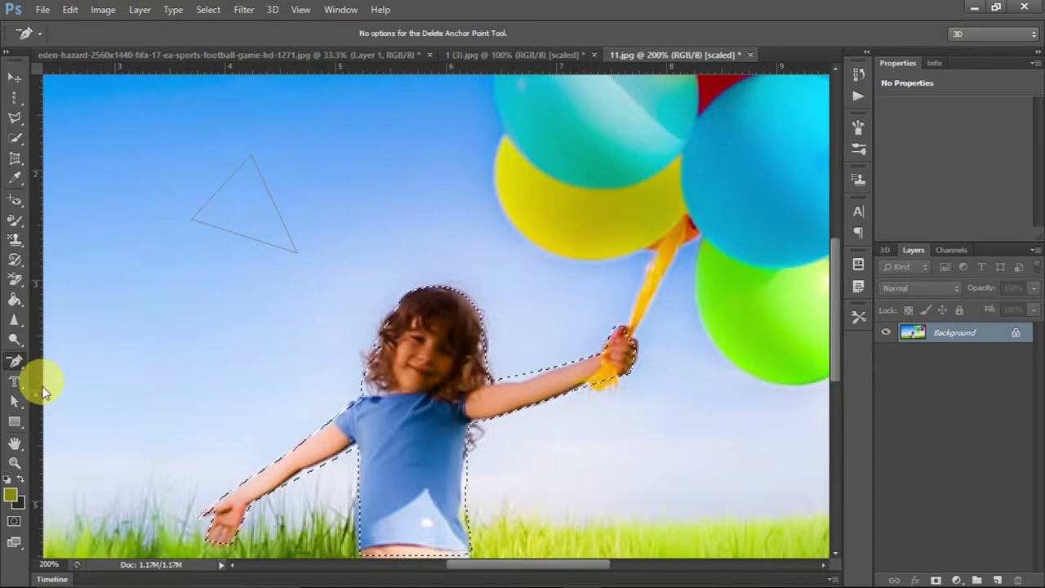
right_click(22, 371)
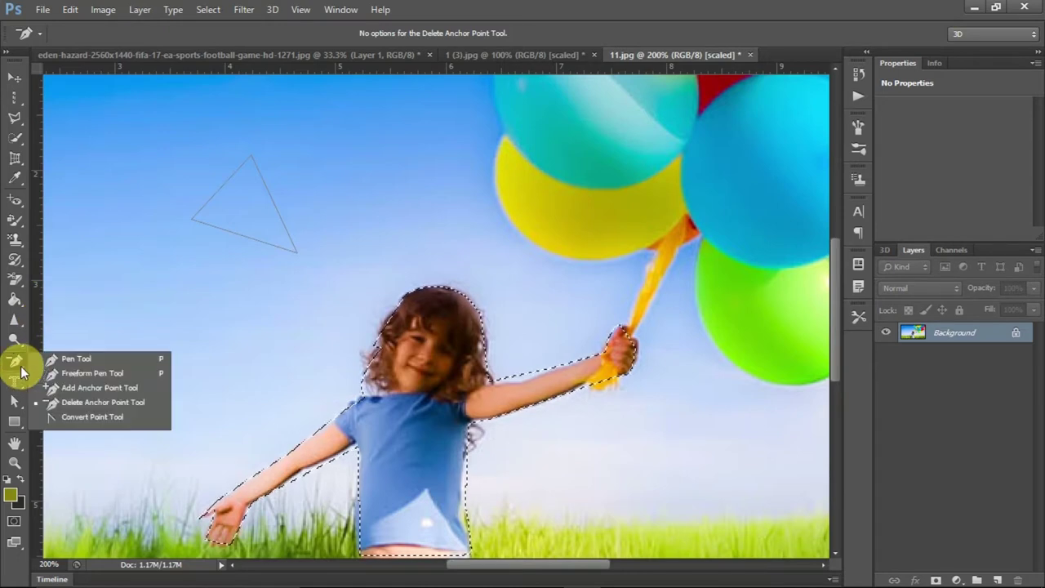
click(100, 359)
click(65, 278)
click(166, 315)
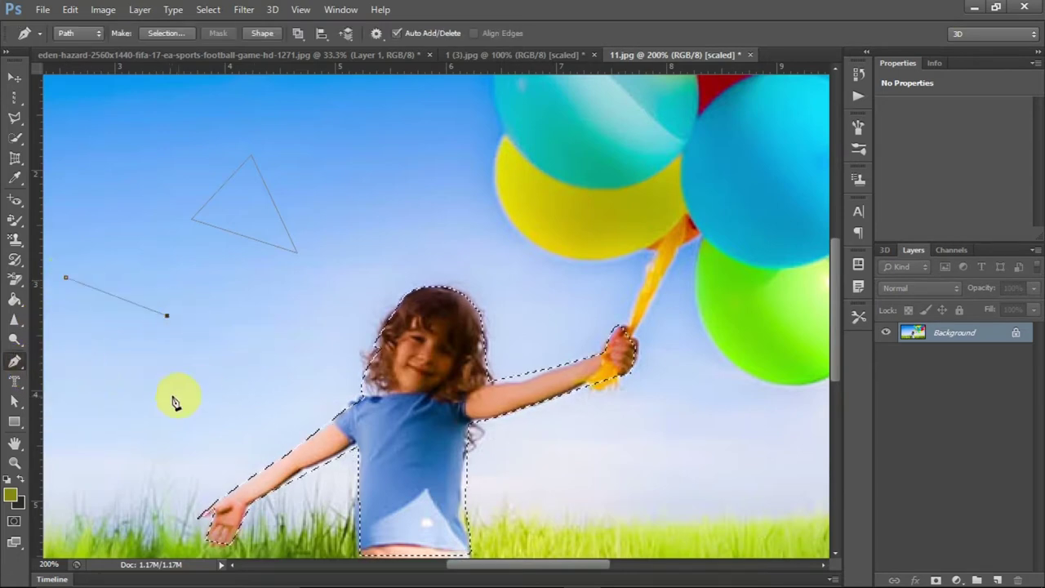
drag(178, 403, 128, 421)
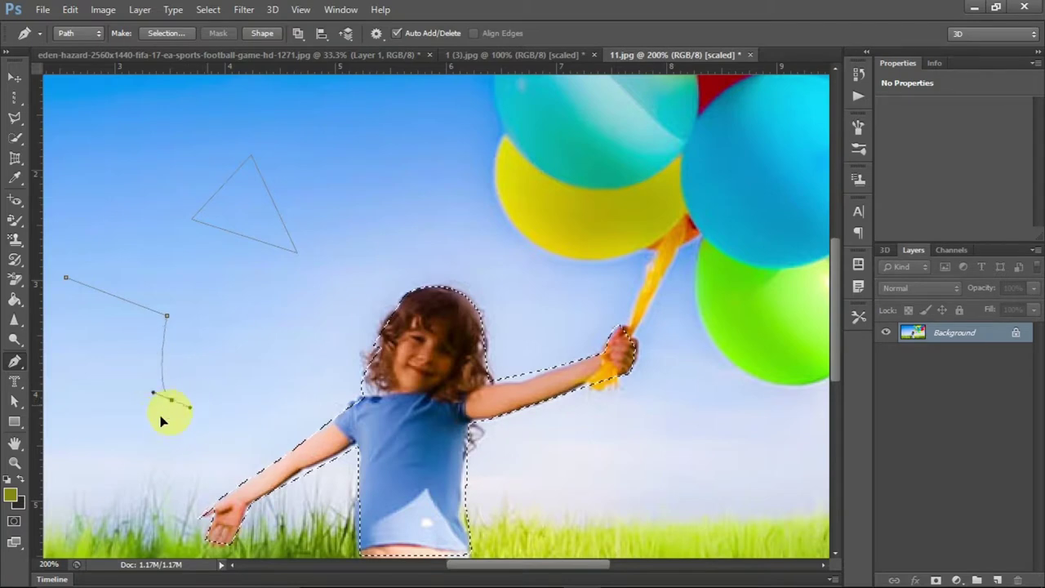
drag(128, 421, 126, 452)
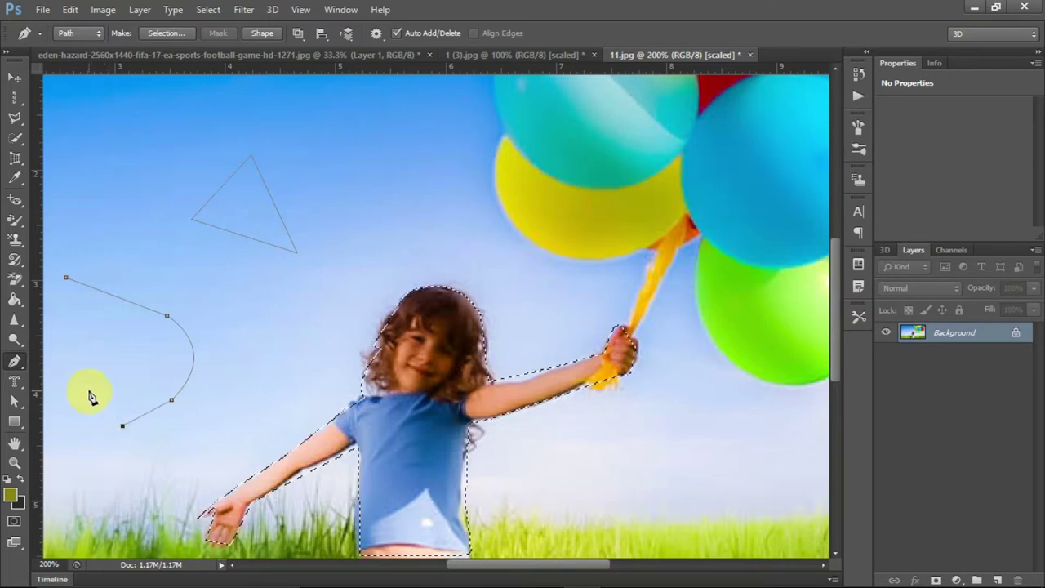
drag(67, 323, 109, 282)
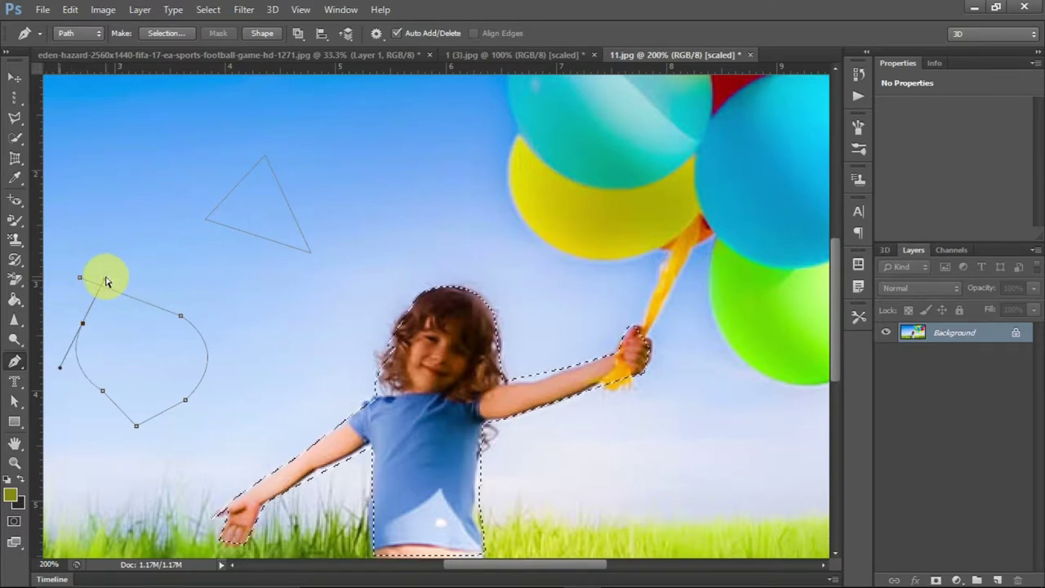
drag(121, 271, 121, 261)
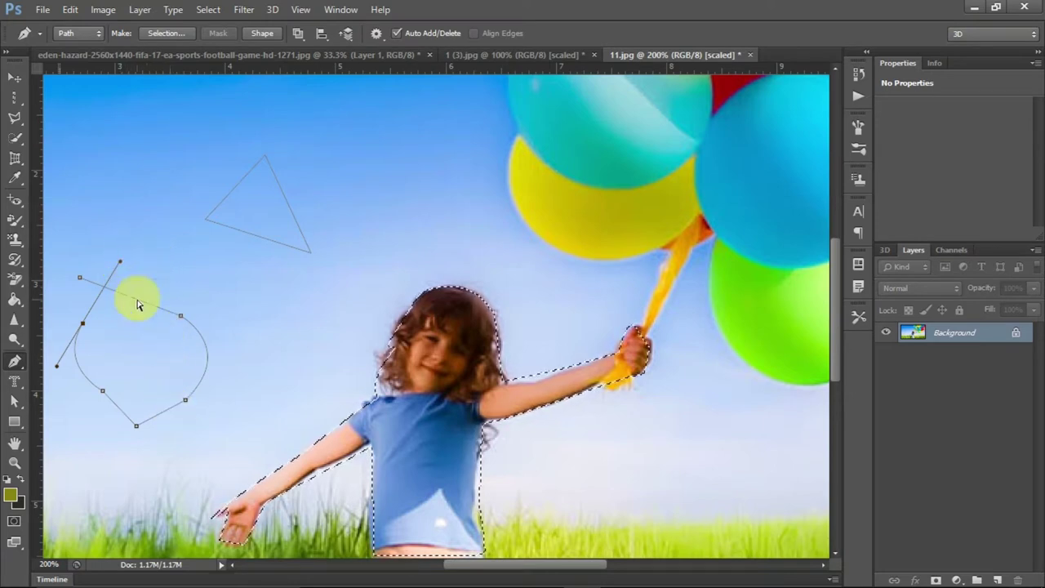
With the Direct Selection Tool, move the curved path right, then undo and redo the move.
drag(14, 401, 73, 417)
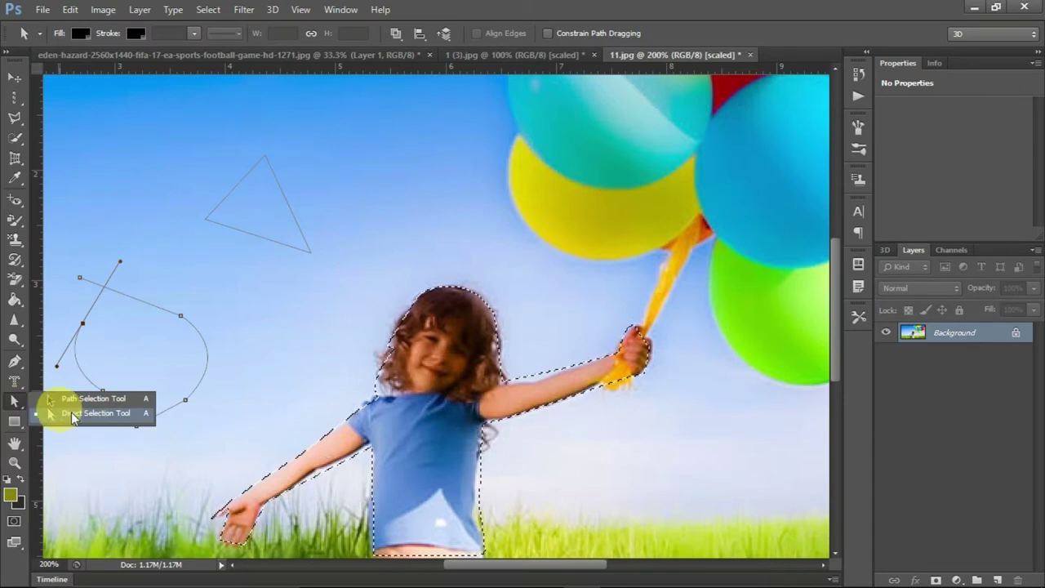
click(84, 417)
click(160, 252)
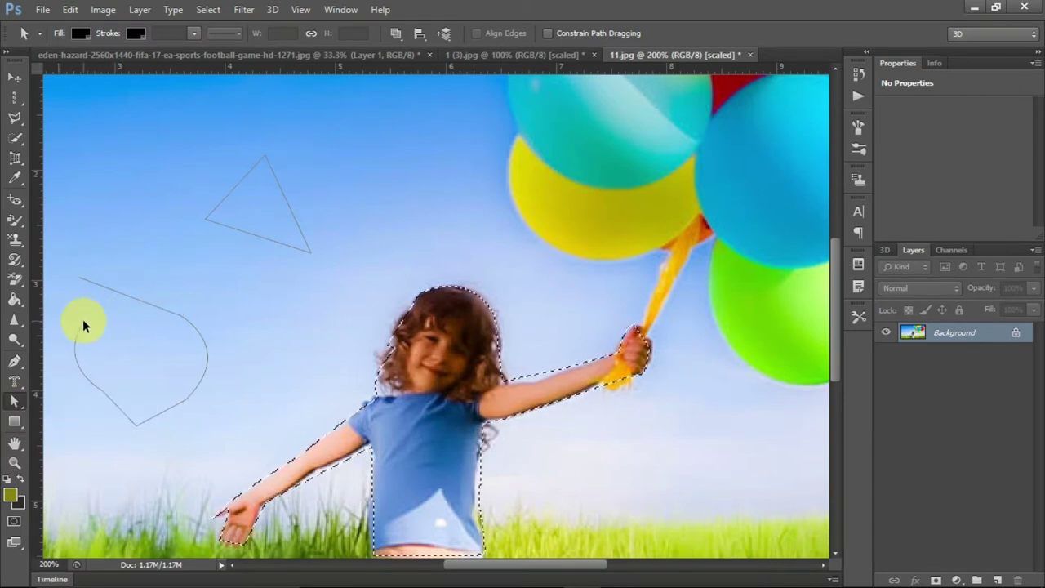
drag(87, 326, 139, 325)
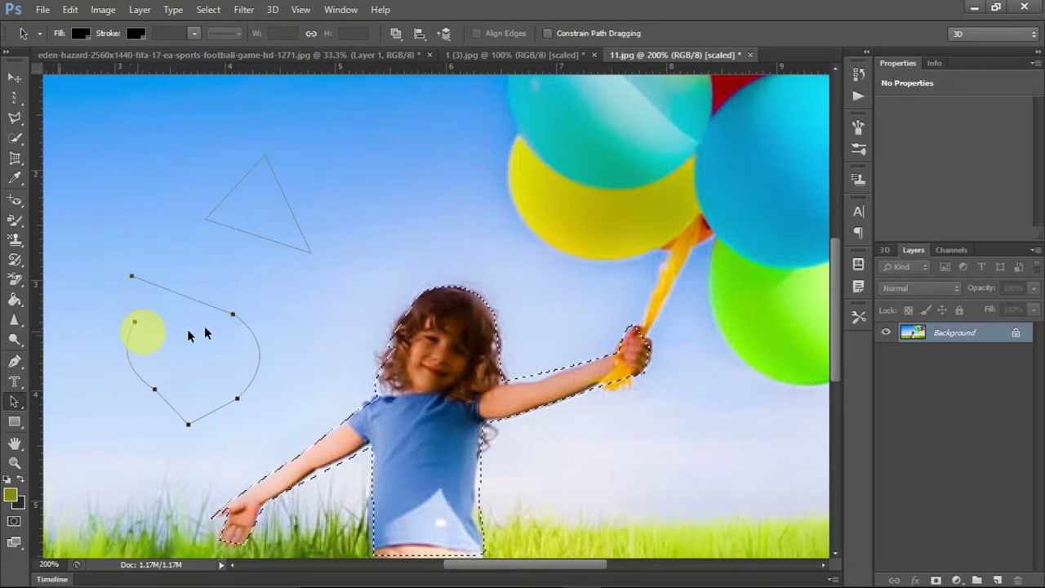
key(ctrl+z)
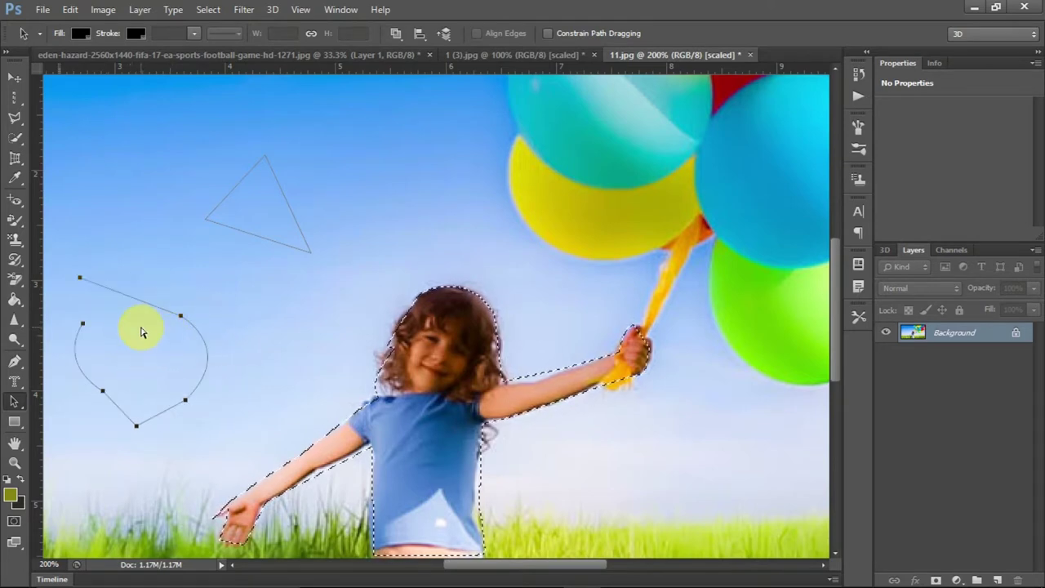
key(ctrl+z)
key(ctrl+z)
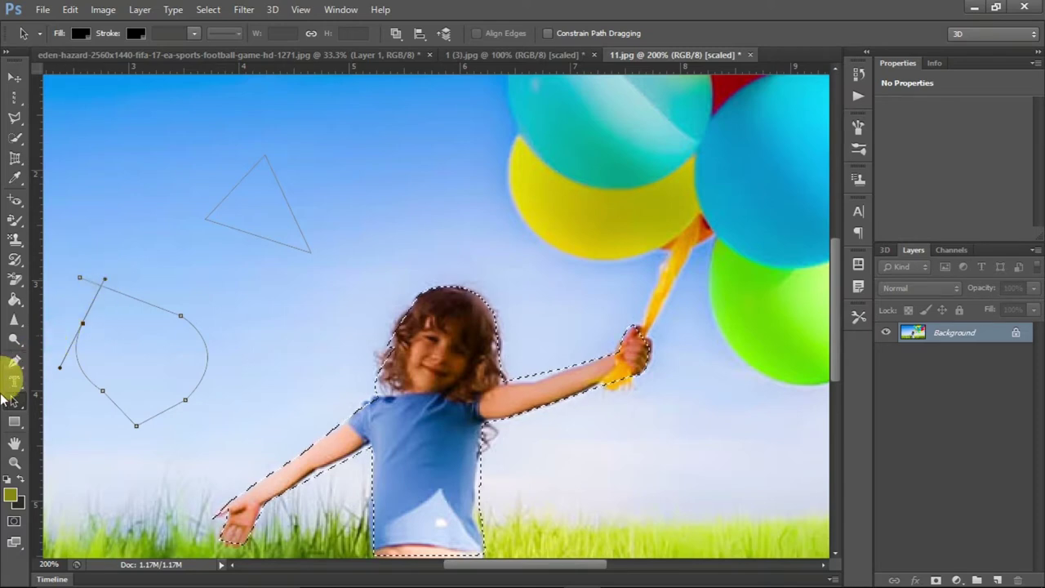
Reshape the practice curve by dragging its anchors' direction handles.
drag(15, 360, 56, 367)
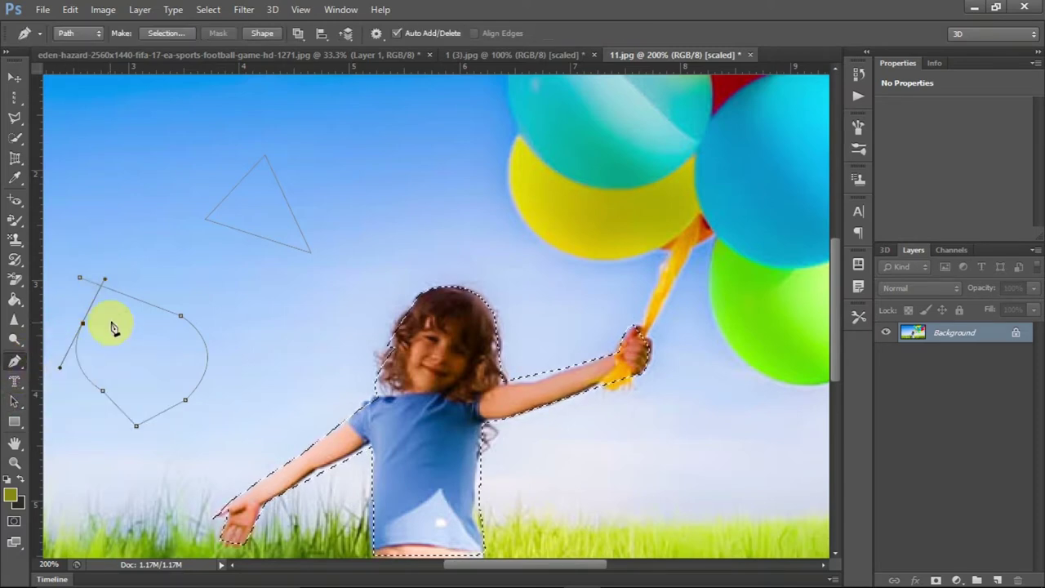
drag(104, 282, 118, 300)
drag(115, 270, 61, 261)
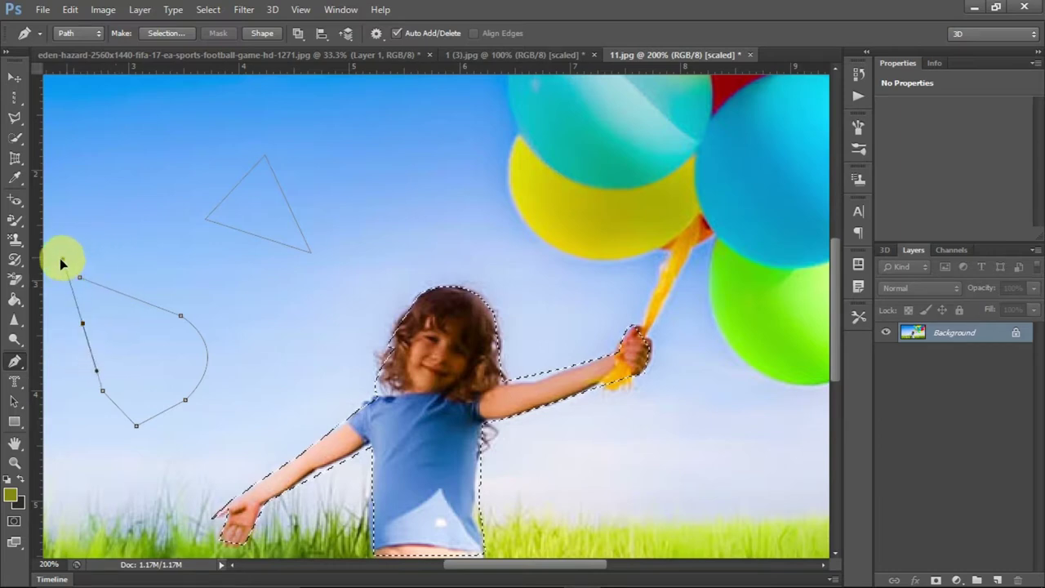
drag(133, 270, 106, 262)
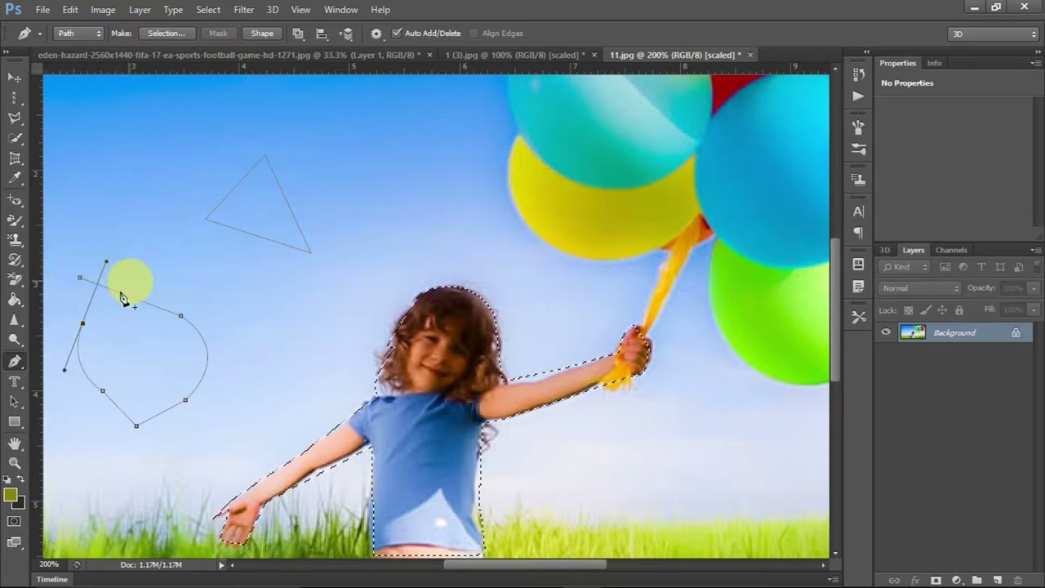
click(17, 400)
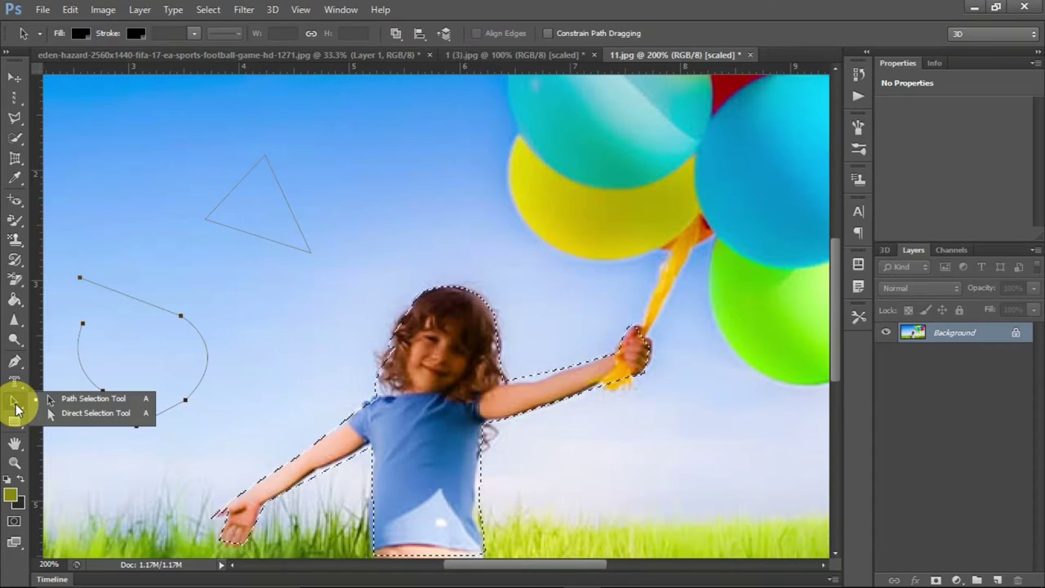
click(85, 413)
click(82, 323)
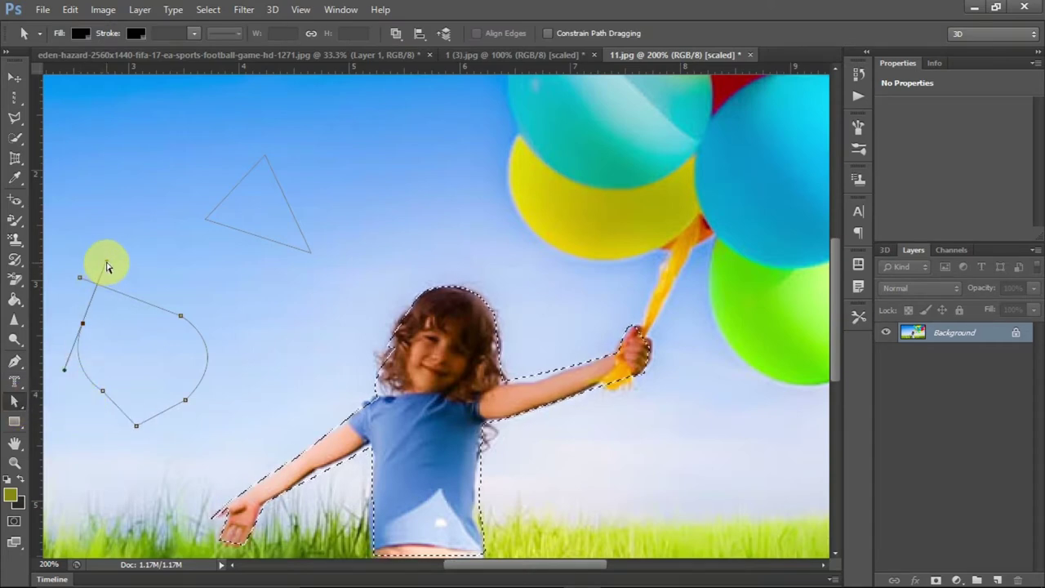
mouse_move(107, 262)
mouse_down()
mouse_move(50, 267)
mouse_move(51, 281)
mouse_up()
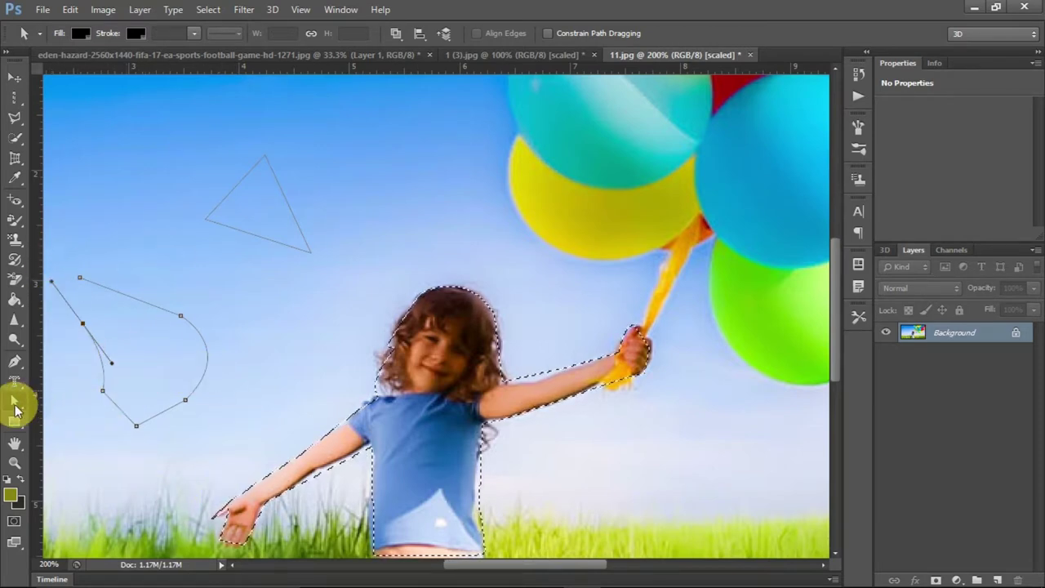
Move the whole path with Path Selection, then step back through history with Ctrl+Alt+Z.
click(14, 401)
click(82, 400)
mouse_move(156, 365)
mouse_down()
mouse_move(333, 351)
mouse_move(300, 327)
mouse_up()
click(382, 384)
key(ctrl+alt+z)
key(ctrl+alt+z)
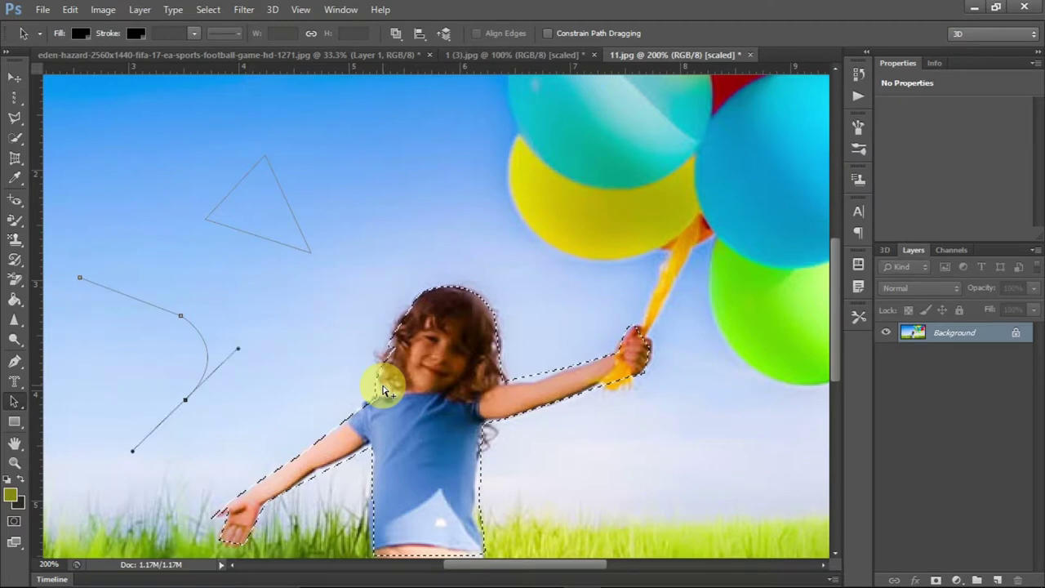
key(ctrl+alt+z)
key(ctrl+alt+z)
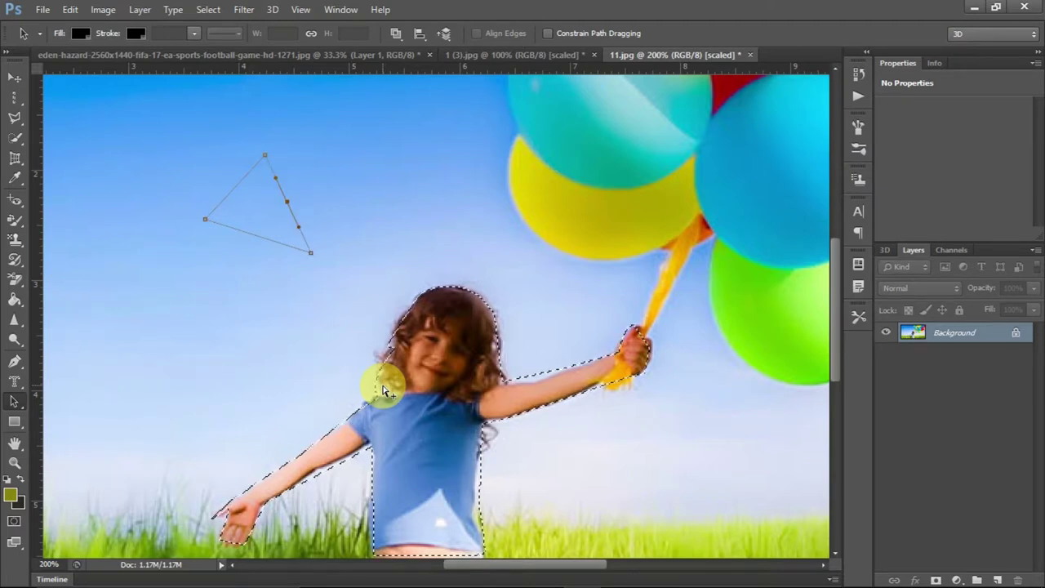
key(ctrl+alt+z)
key(ctrl+alt+z)
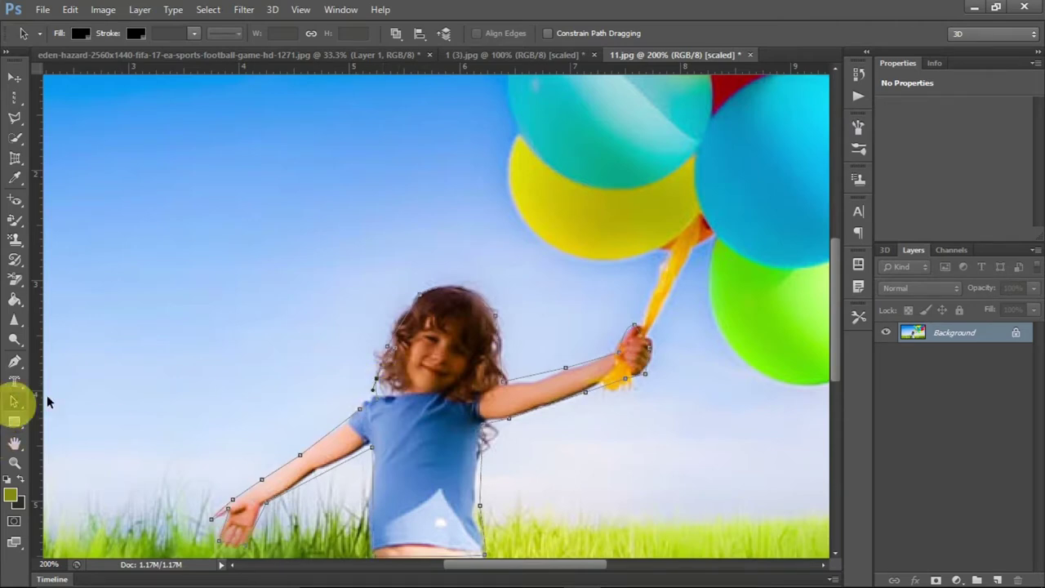
Step back in history to remove the practice paths, realign the girl's outline, and choose the Move Tool.
key(ctrl+alt+z)
drag(392, 342, 464, 394)
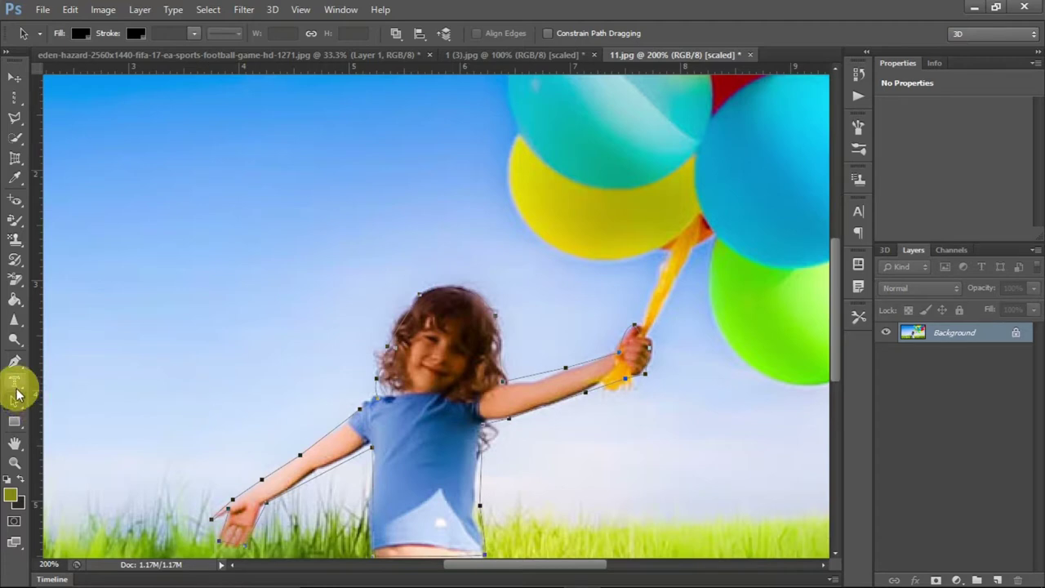
right_click(19, 411)
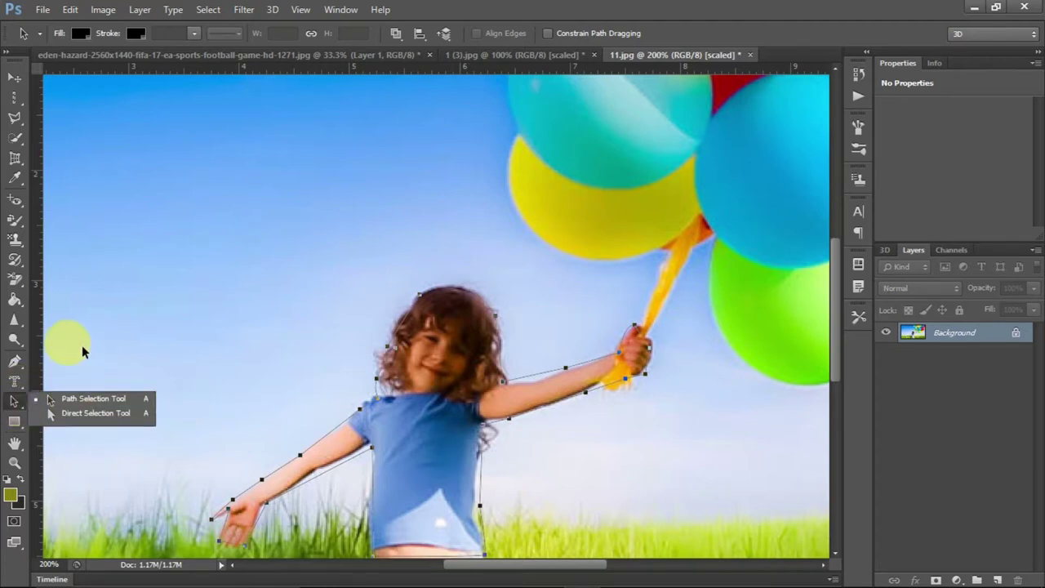
click(19, 371)
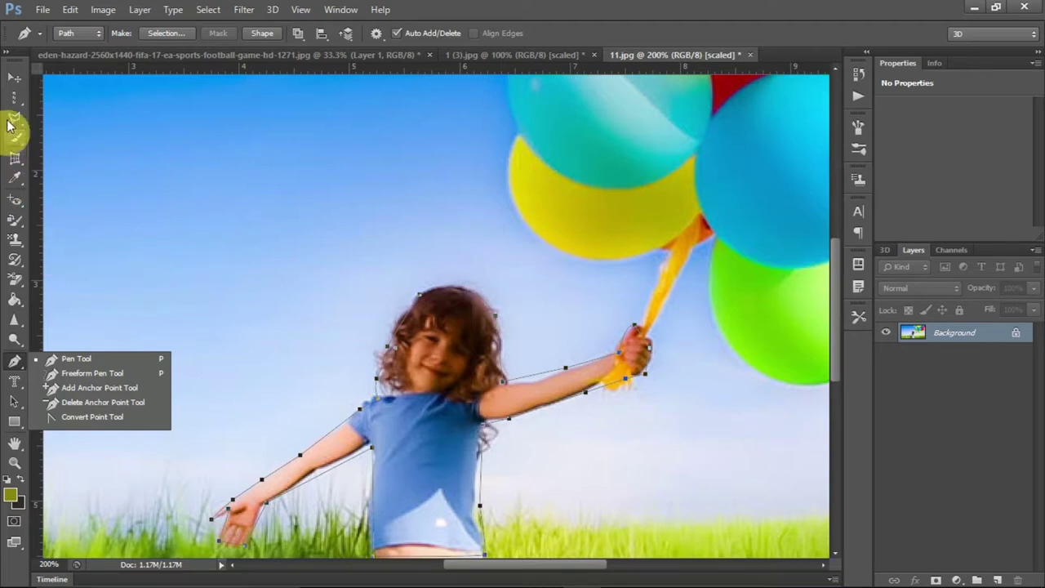
click(11, 80)
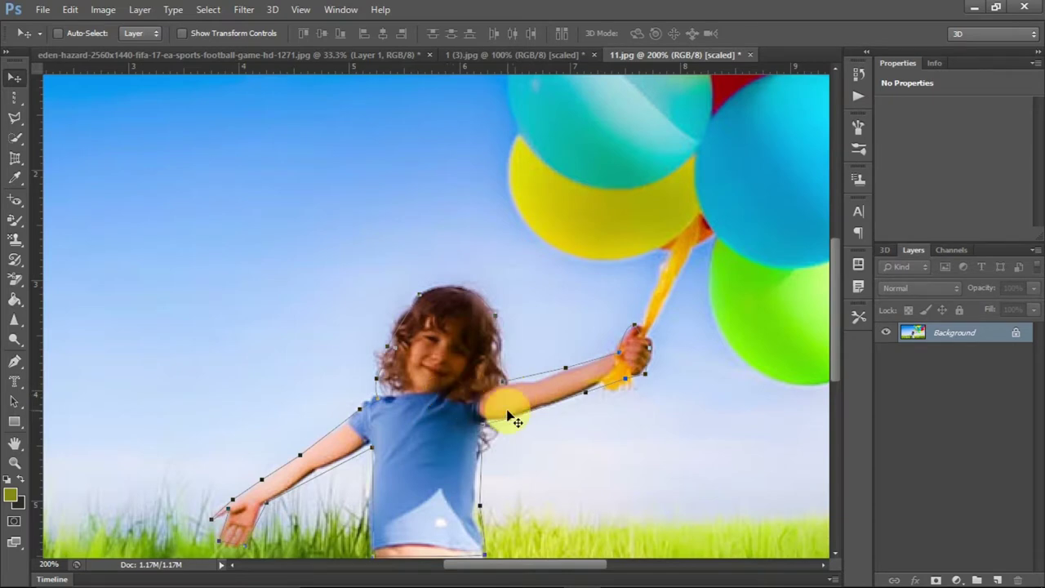
Zoom out to fit the photo, then undo the last anchors placed on the girl's hand.
key(ctrl+minus)
key(ctrl+plus)
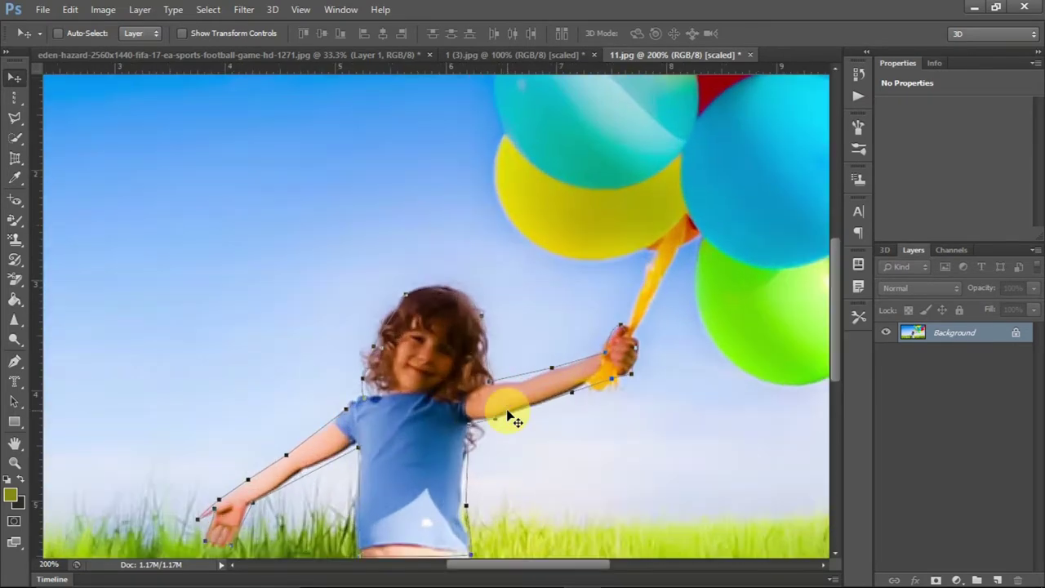
key(ctrl+plus)
key(ctrl+minus)
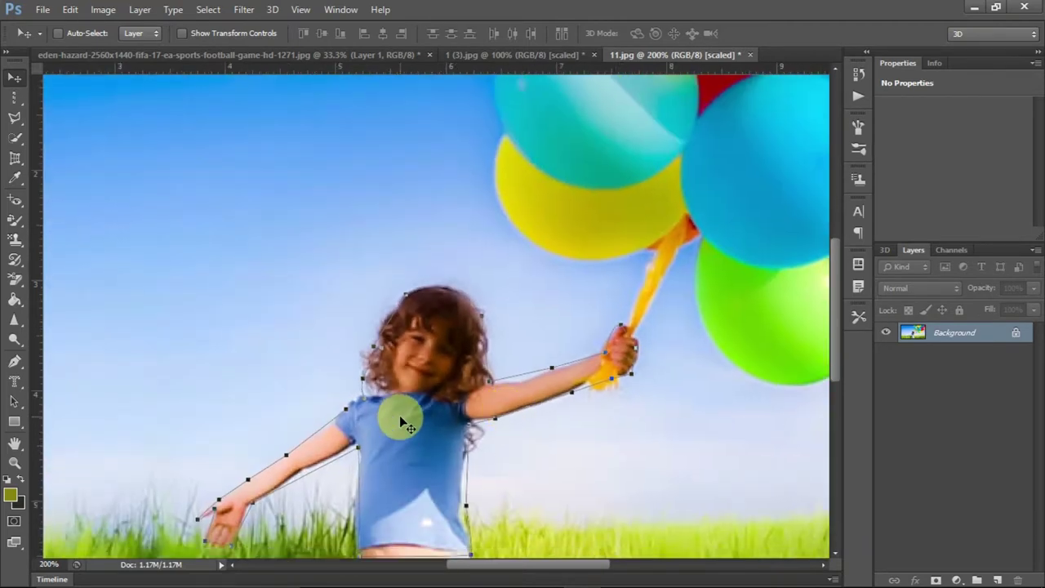
key(ctrl+minus)
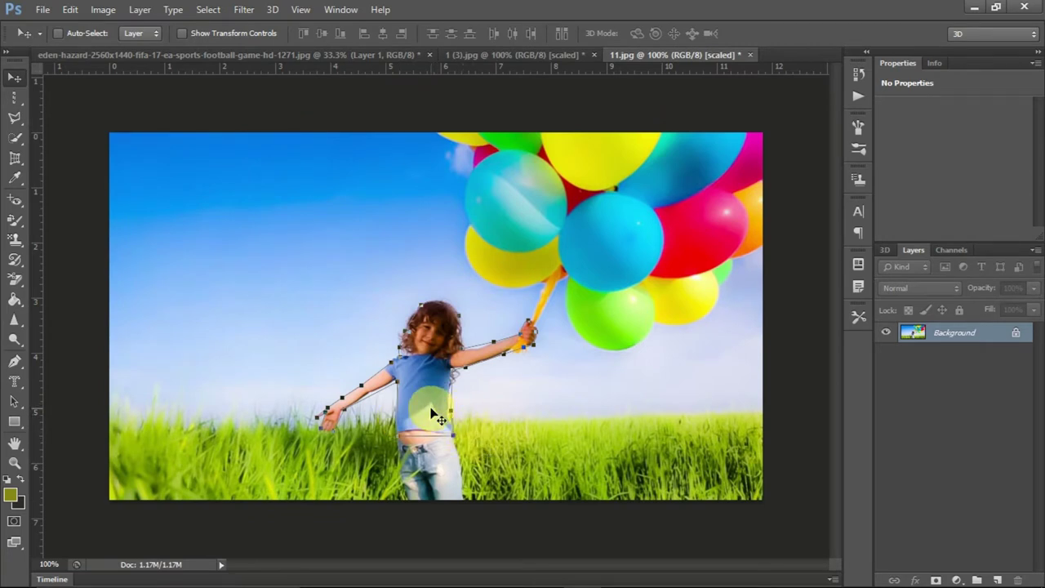
key(ctrl+alt+z)
key(ctrl+alt+z)
Close the girl's outline with points along the jeans' bottom and add a new empty Layer 1.
click(16, 362)
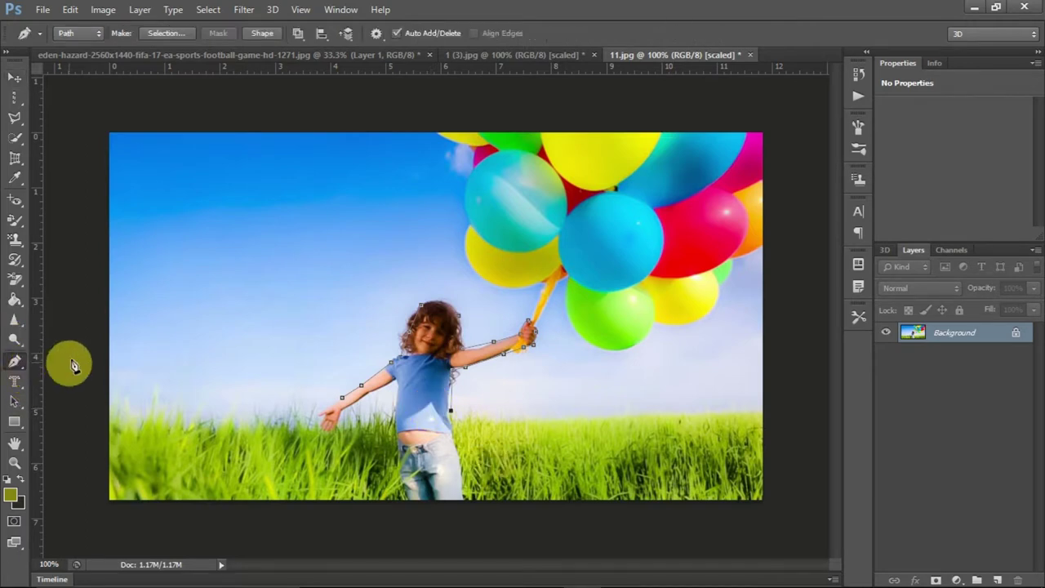
click(462, 499)
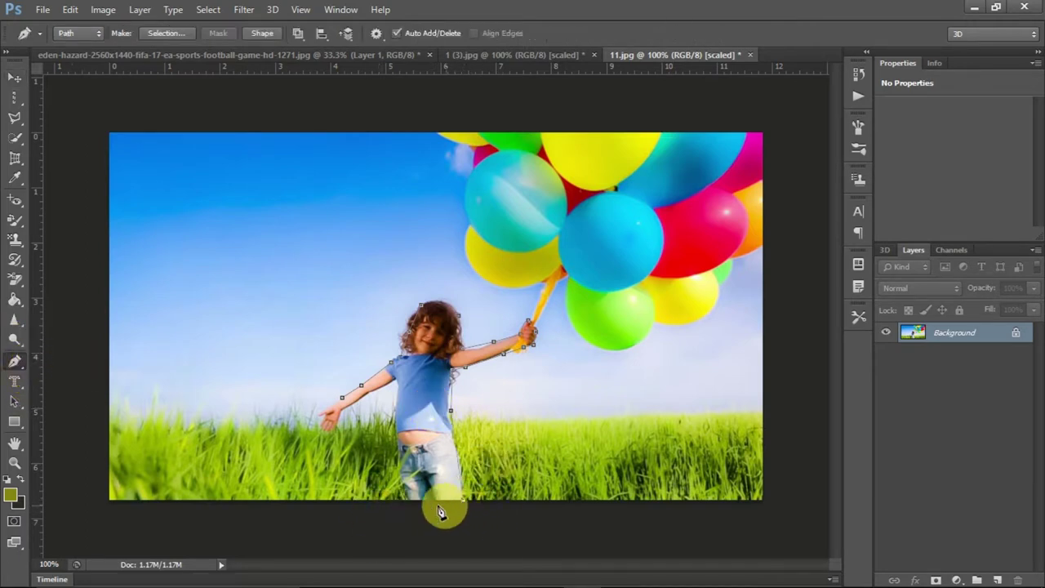
click(402, 499)
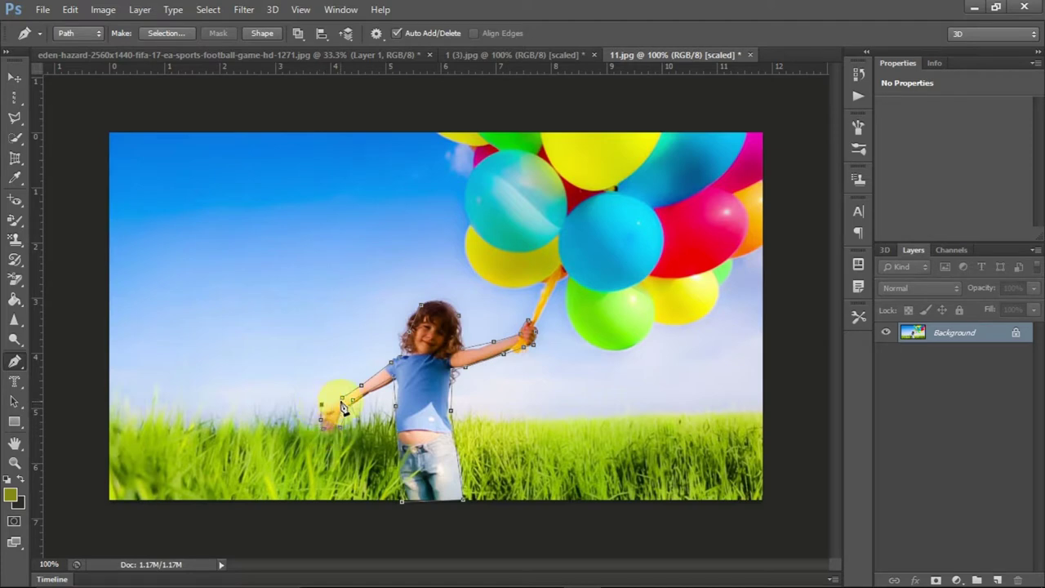
click(349, 405)
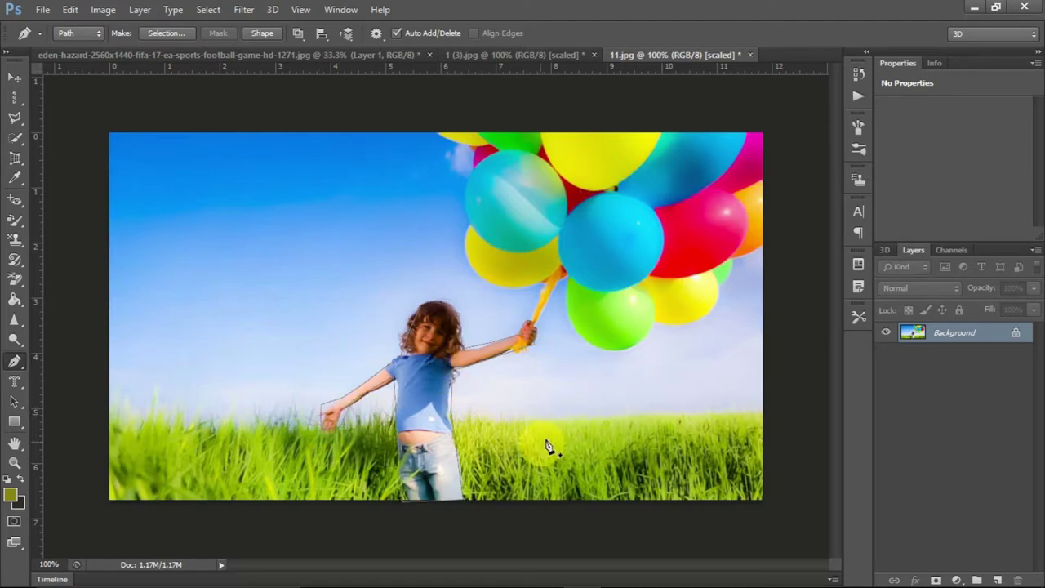
click(997, 578)
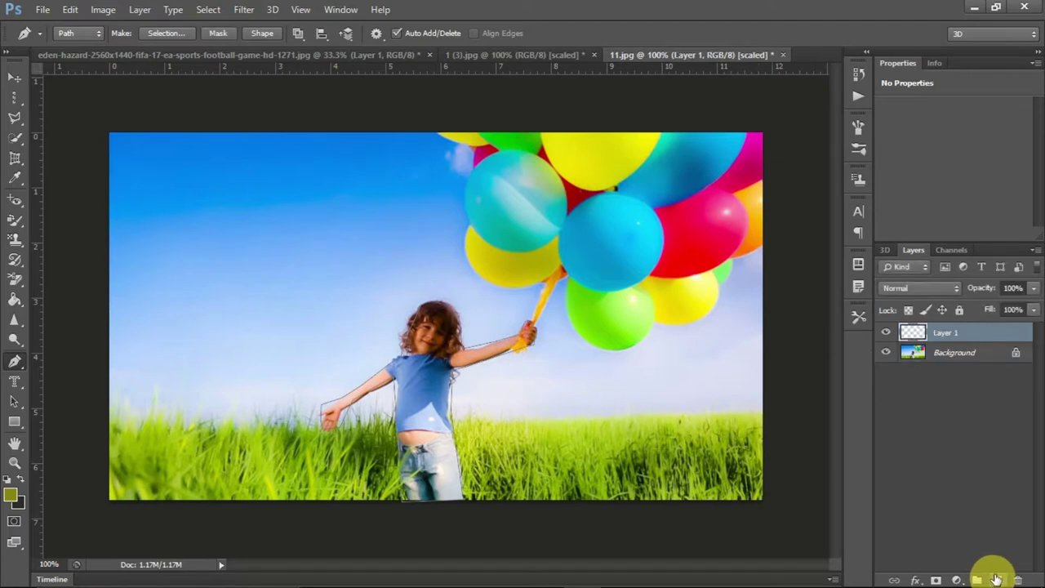
Unlock the Background as Layer 0 and place an olive-filled Layer 1 beneath it.
double_click(952, 353)
click(692, 190)
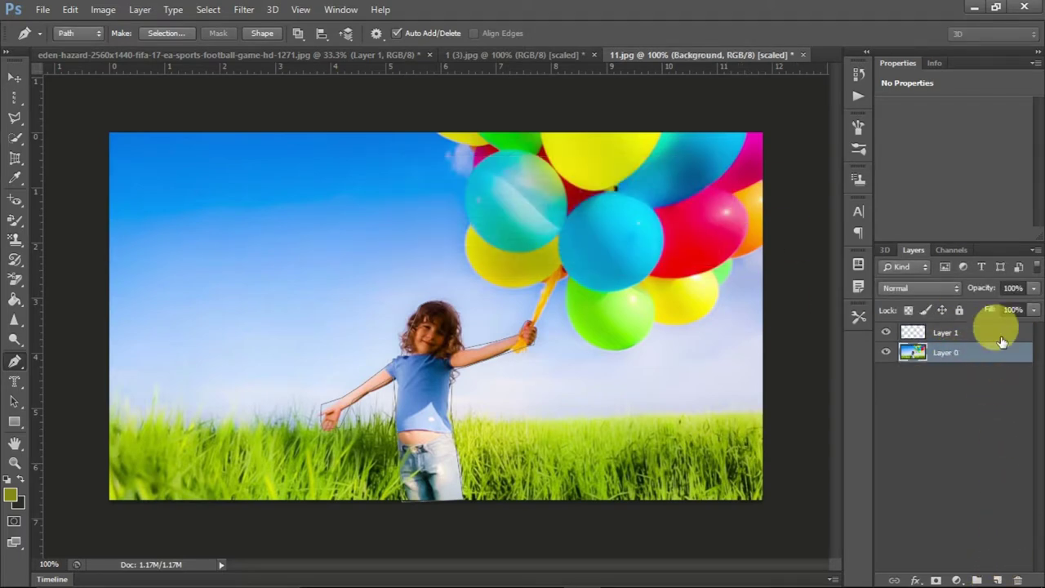
drag(968, 332, 971, 373)
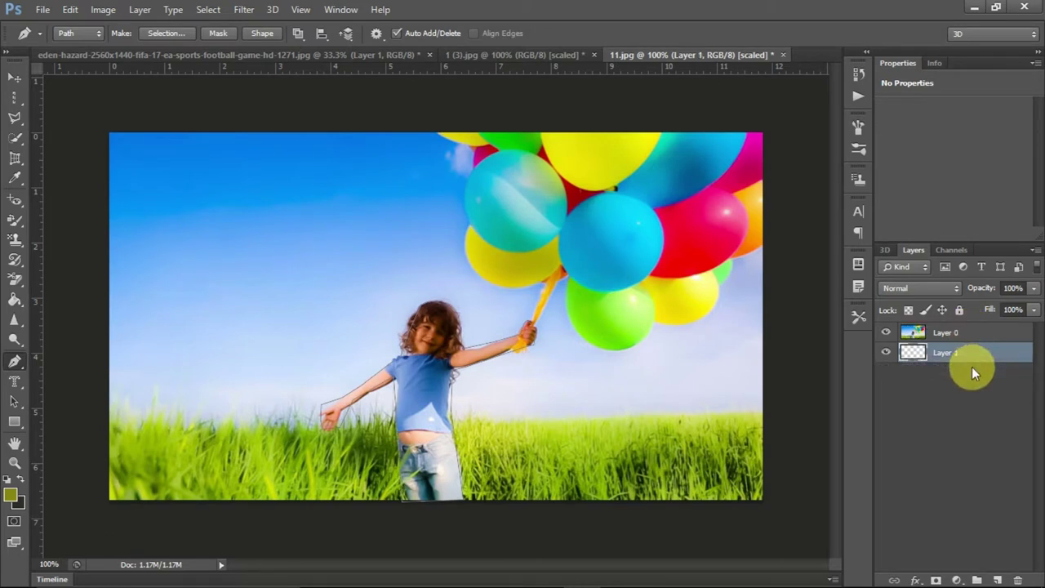
key(alt+BackSpace)
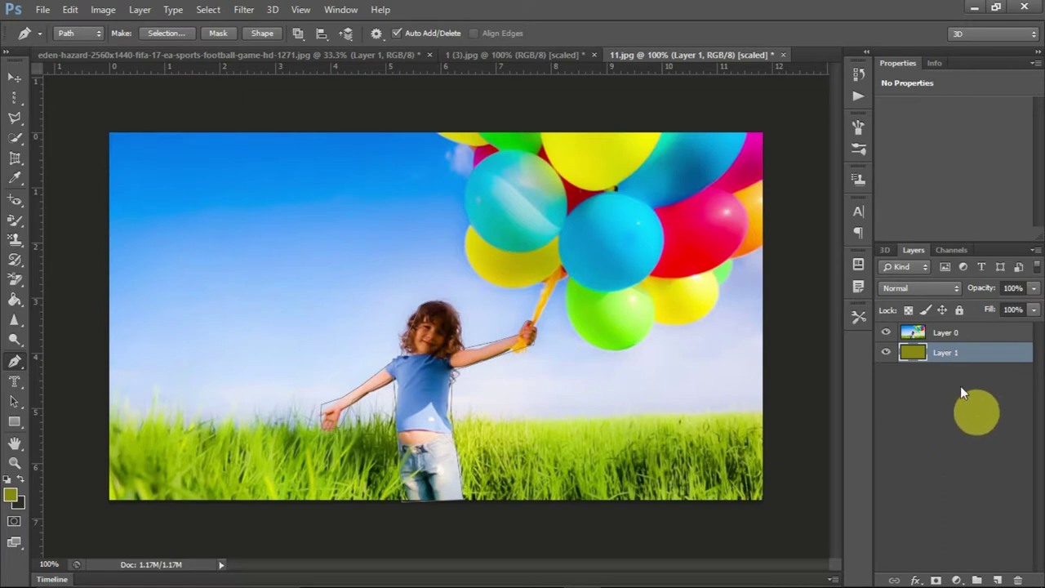
Load the girl's traced path as a selection with a 1-pixel feather radius.
right_click(424, 402)
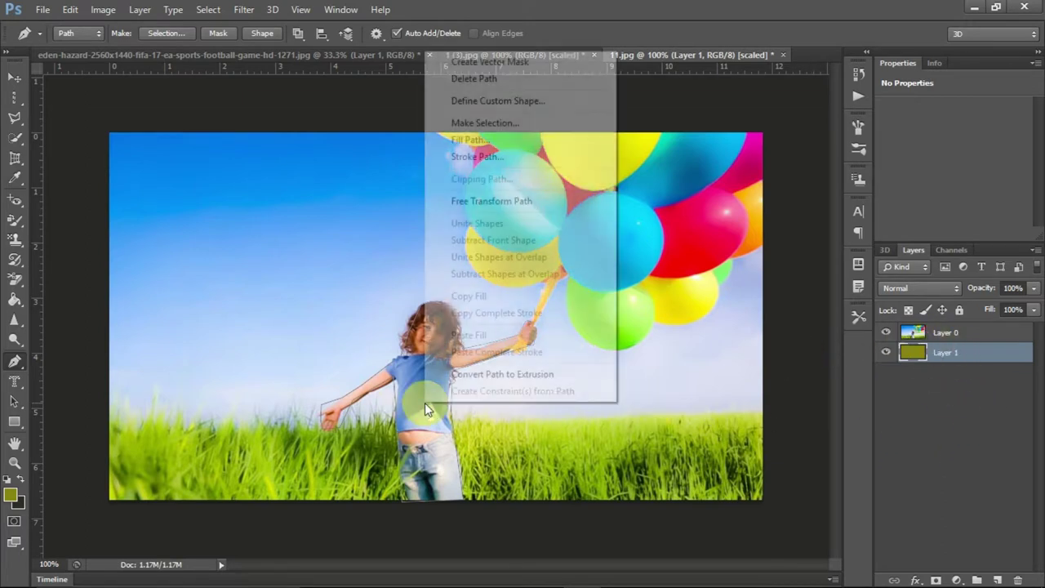
click(521, 126)
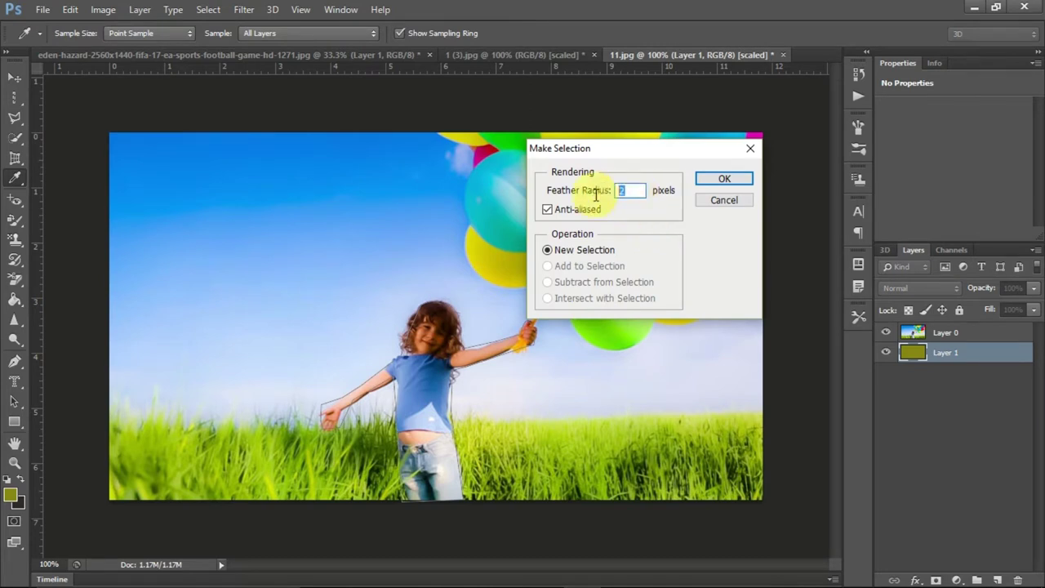
text(1)
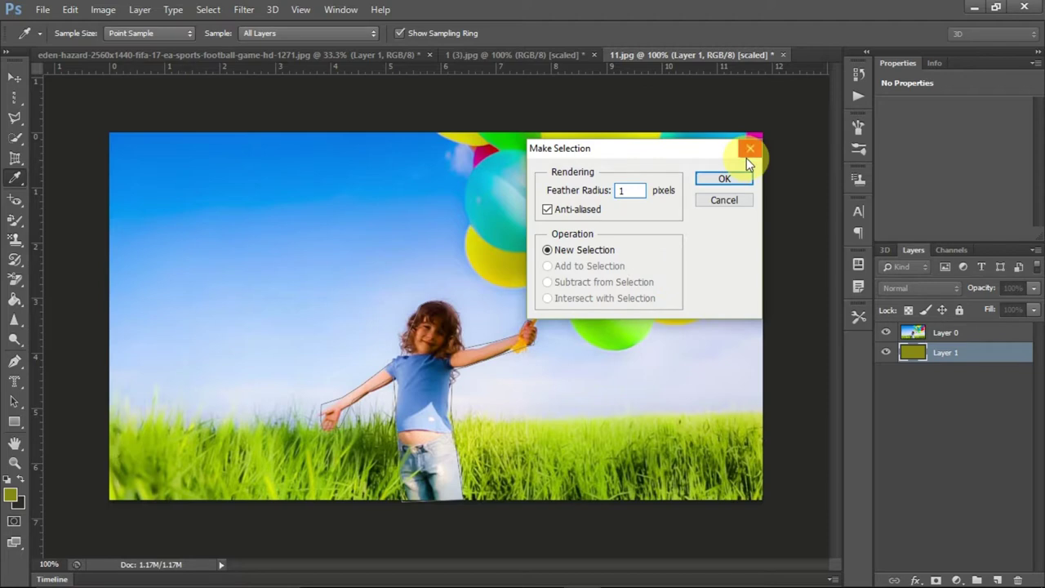
click(737, 179)
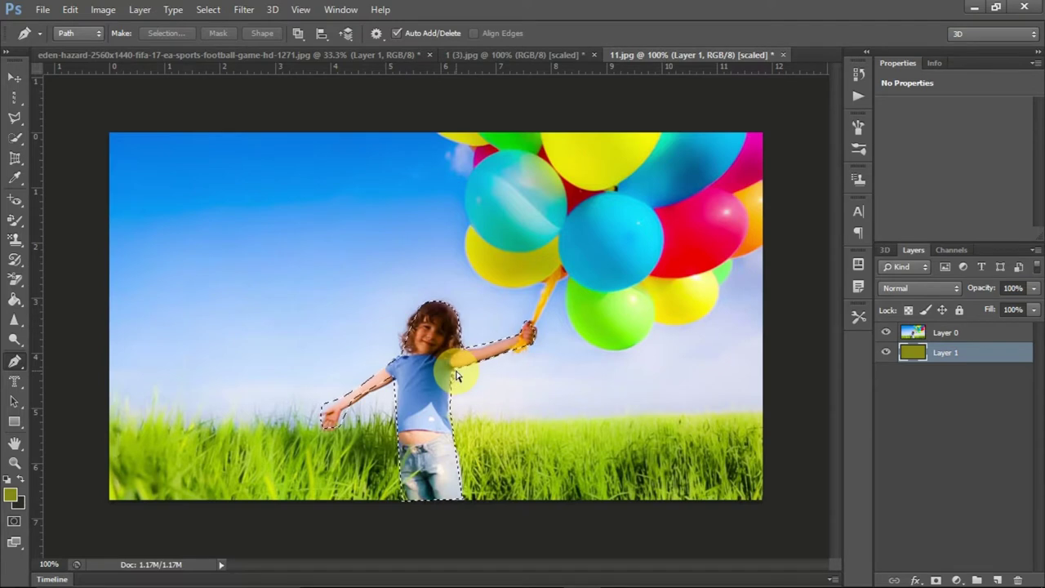
Copy the selected girl onto Layer 2, preview it, and drag Layer 0 above it.
key(ctrl+j)
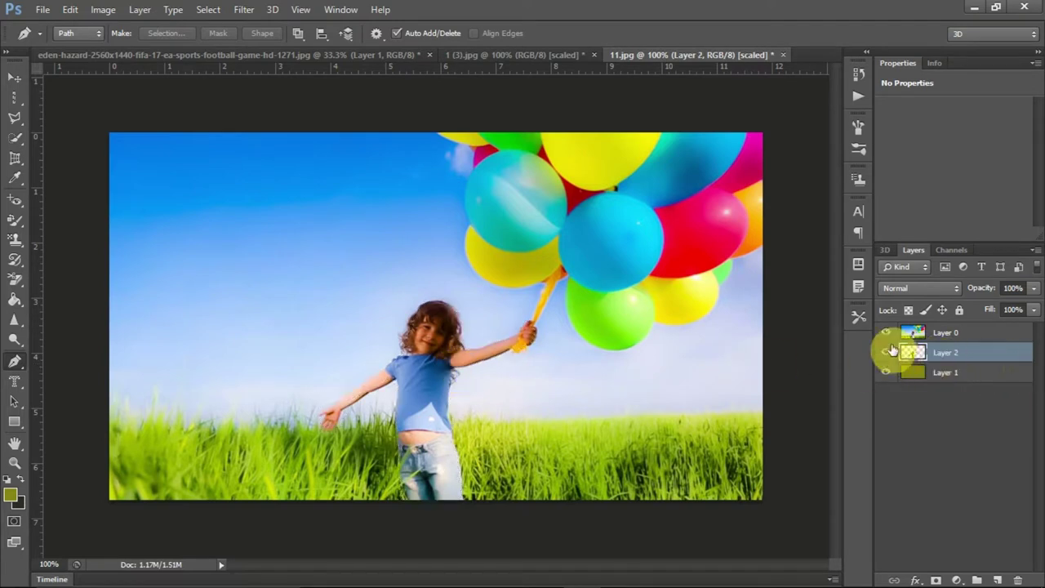
click(886, 332)
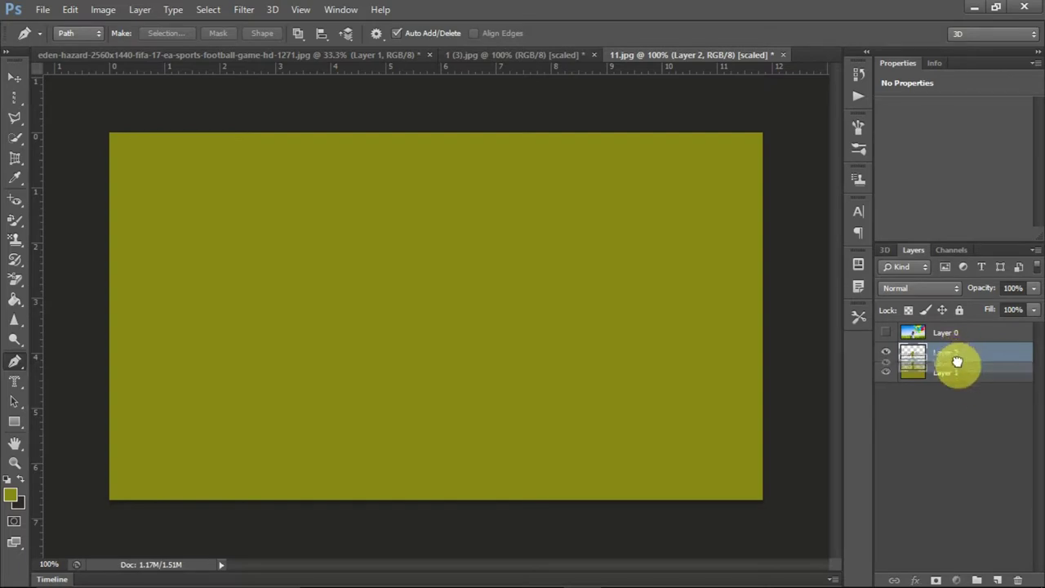
click(923, 377)
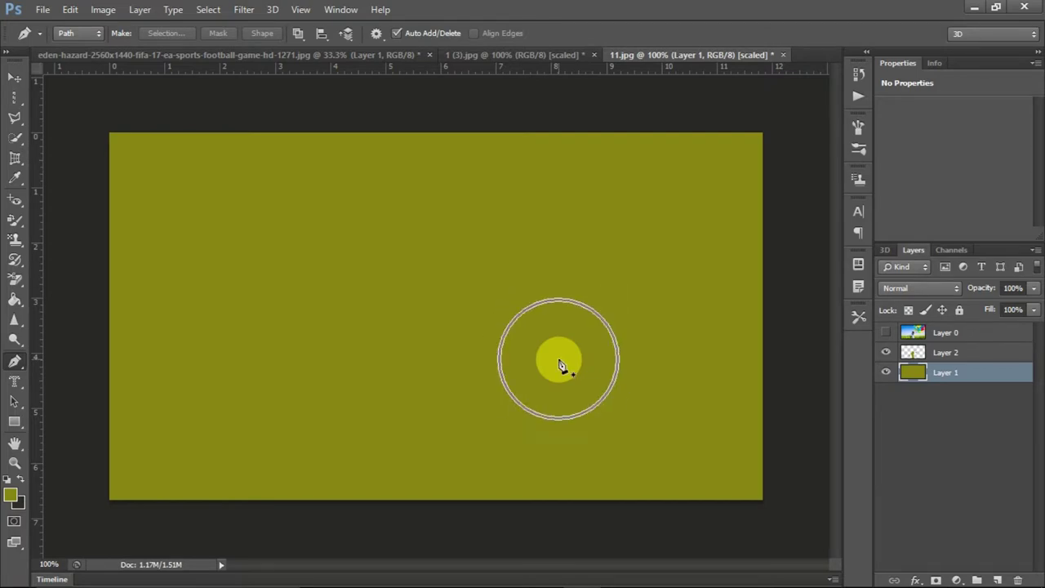
key(ctrl+j)
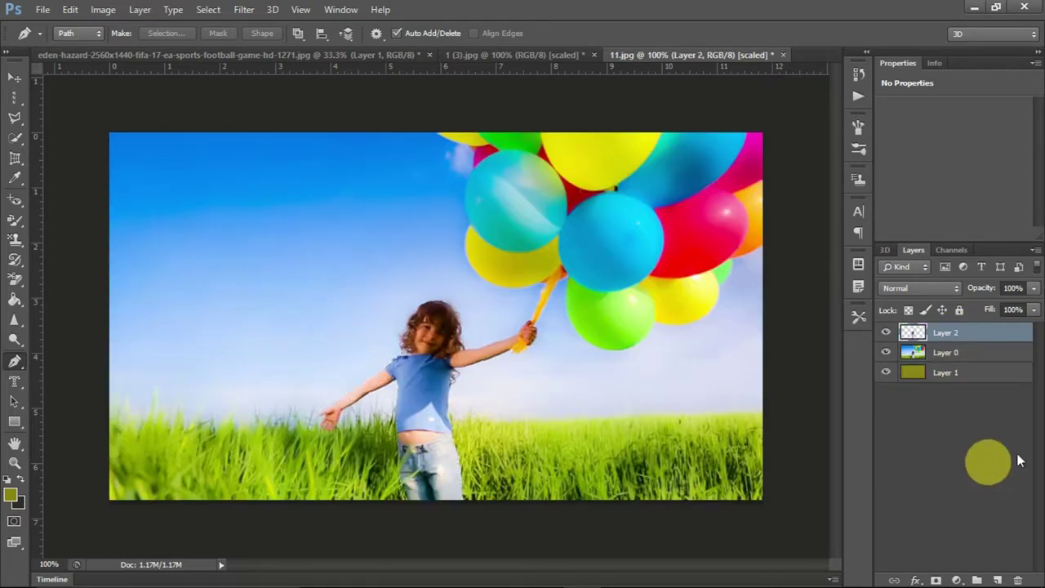
click(886, 353)
click(887, 353)
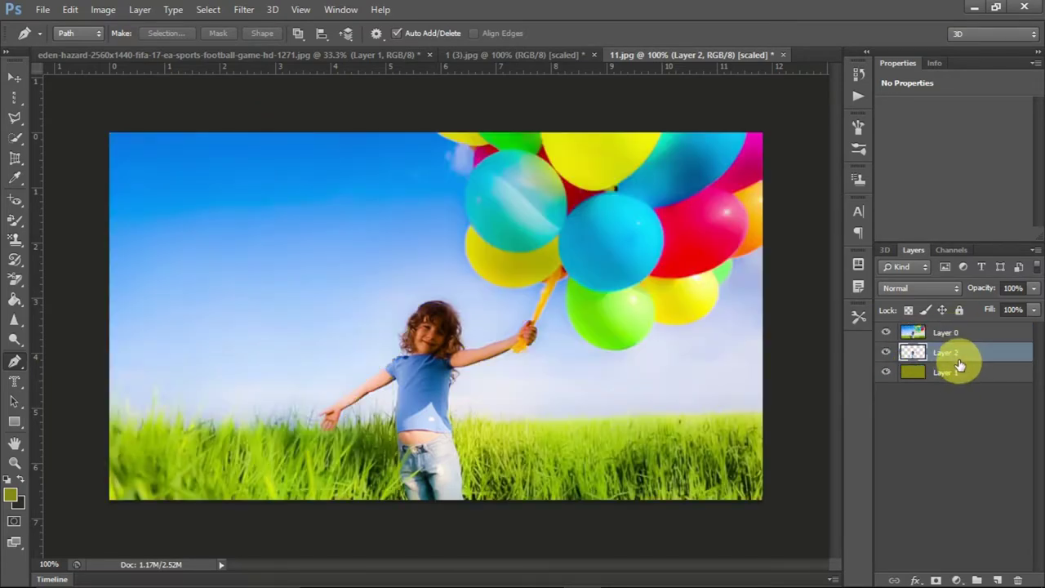
click(955, 356)
drag(979, 362, 976, 335)
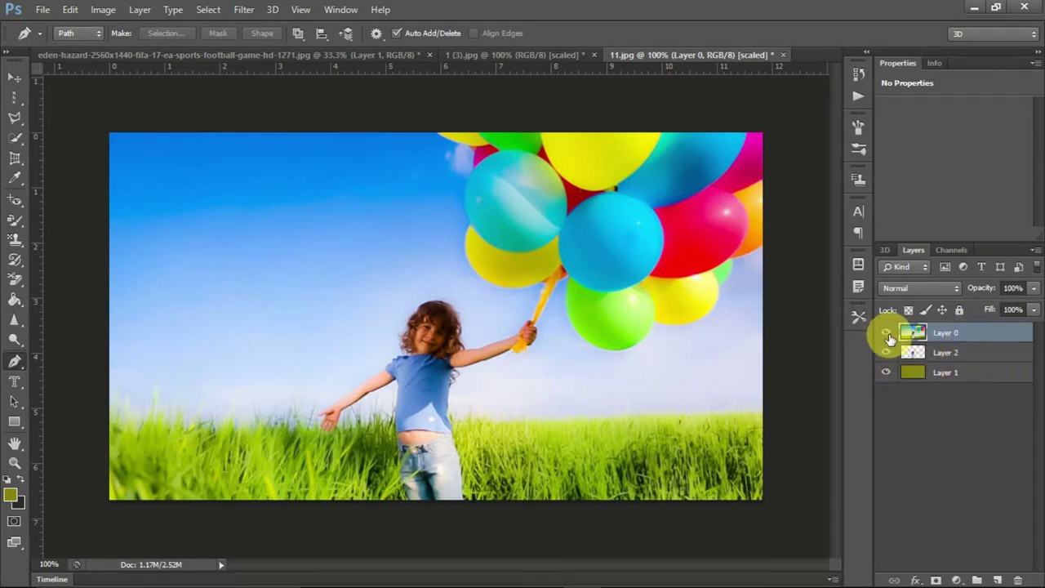
Hide the photo and move the Layer 2 girl cut-out to the right.
click(886, 332)
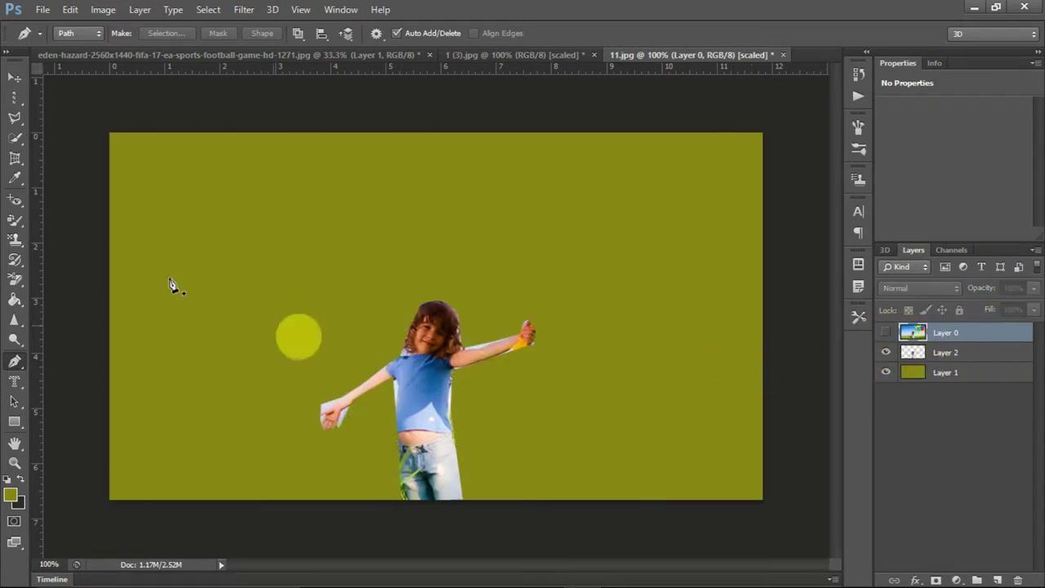
click(16, 76)
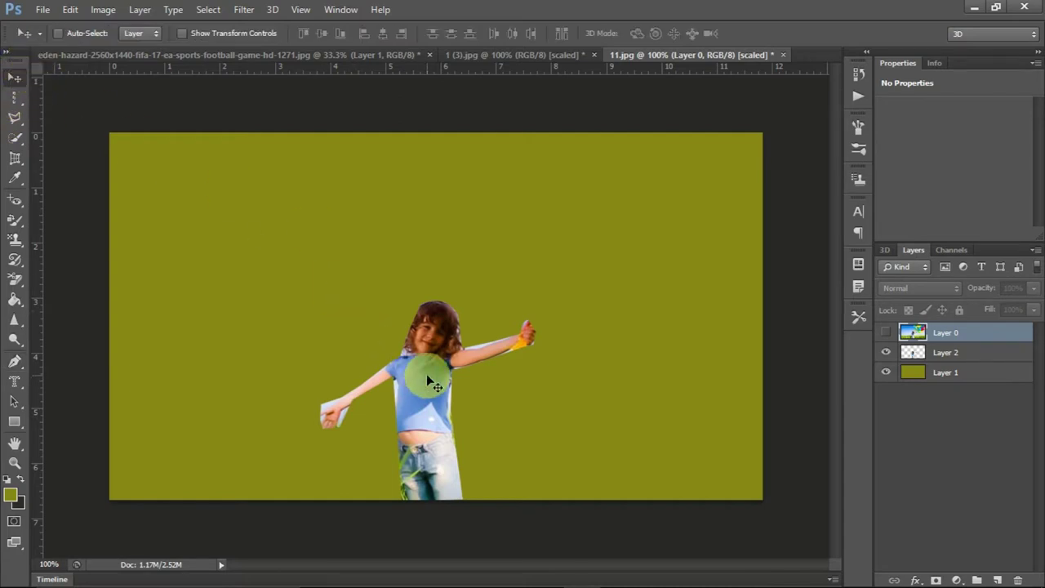
drag(440, 393, 432, 407)
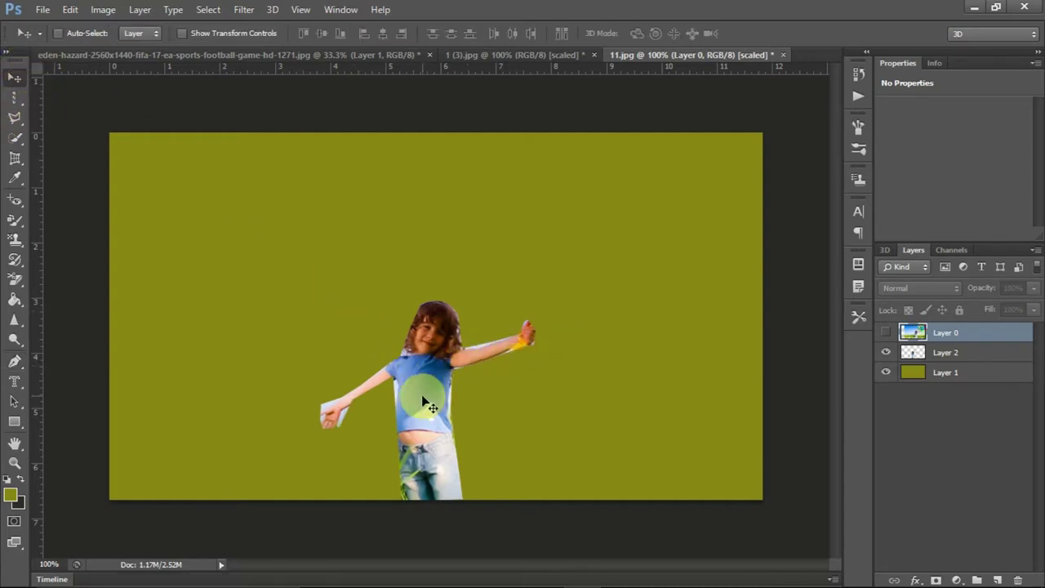
click(919, 354)
drag(457, 381, 609, 383)
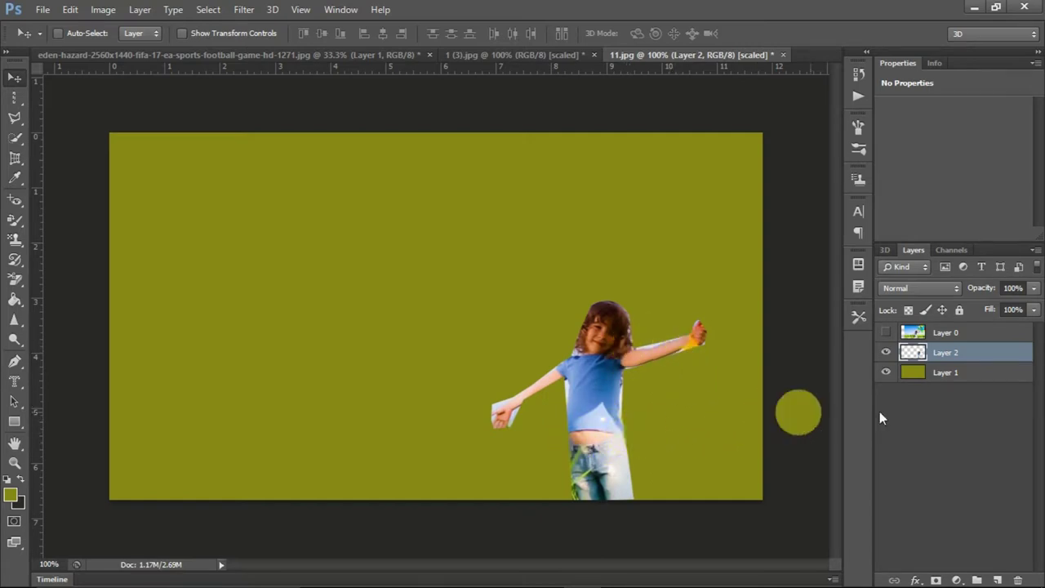
Shift the photo left, then undo back to the empty Layer 1 state.
click(945, 334)
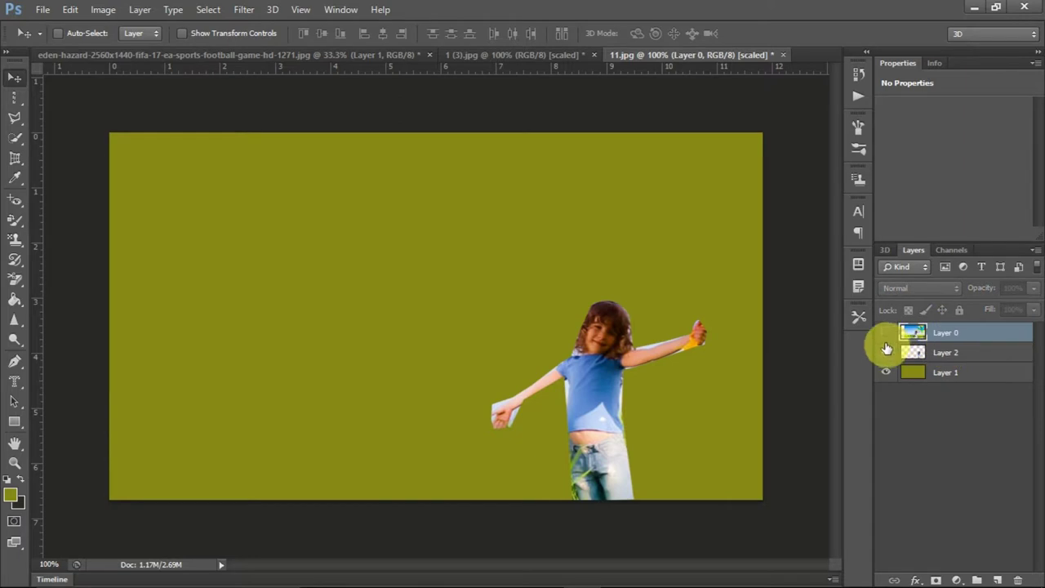
click(886, 334)
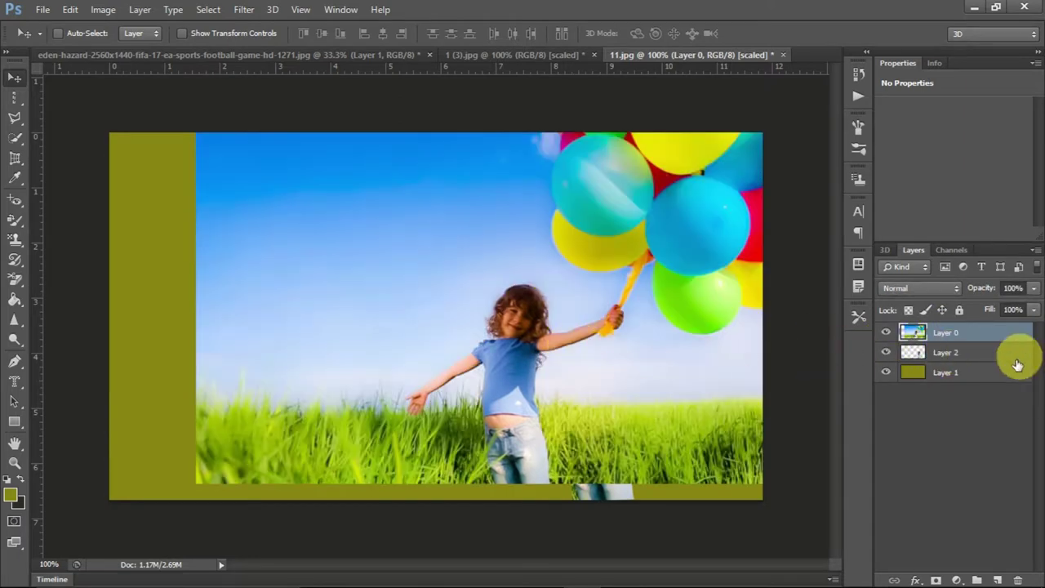
click(886, 373)
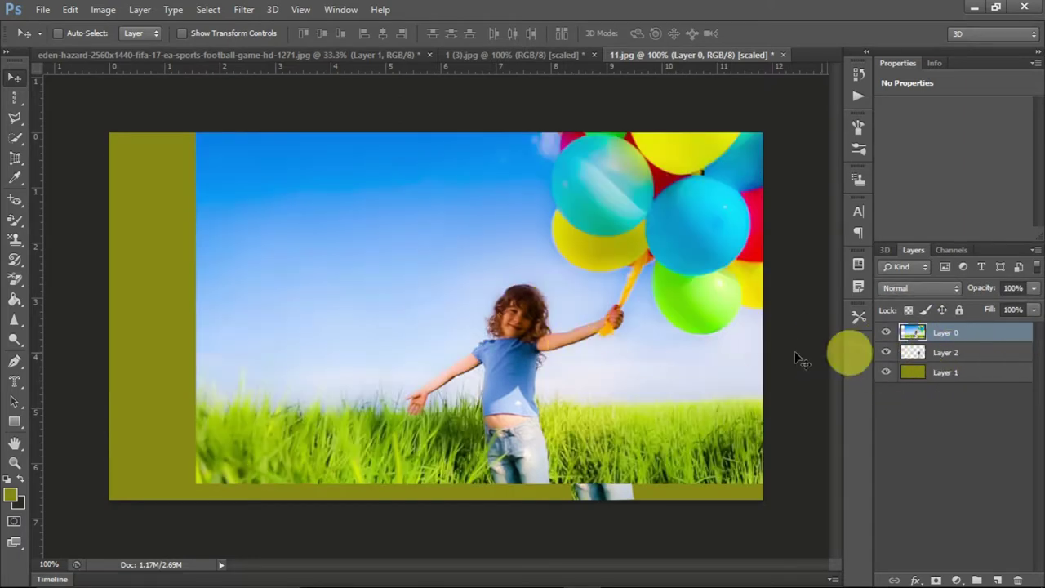
drag(676, 365, 583, 382)
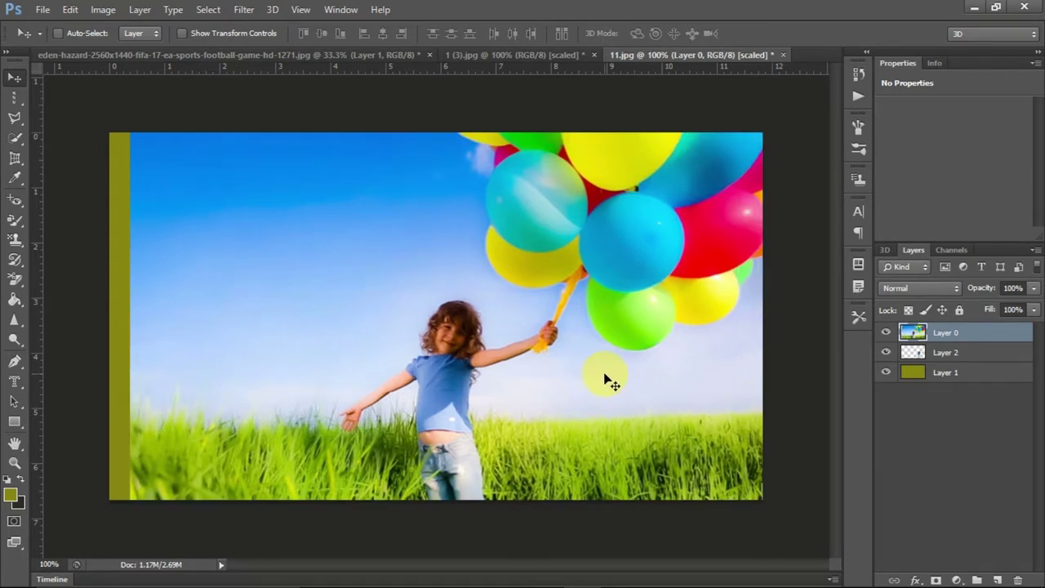
click(648, 378)
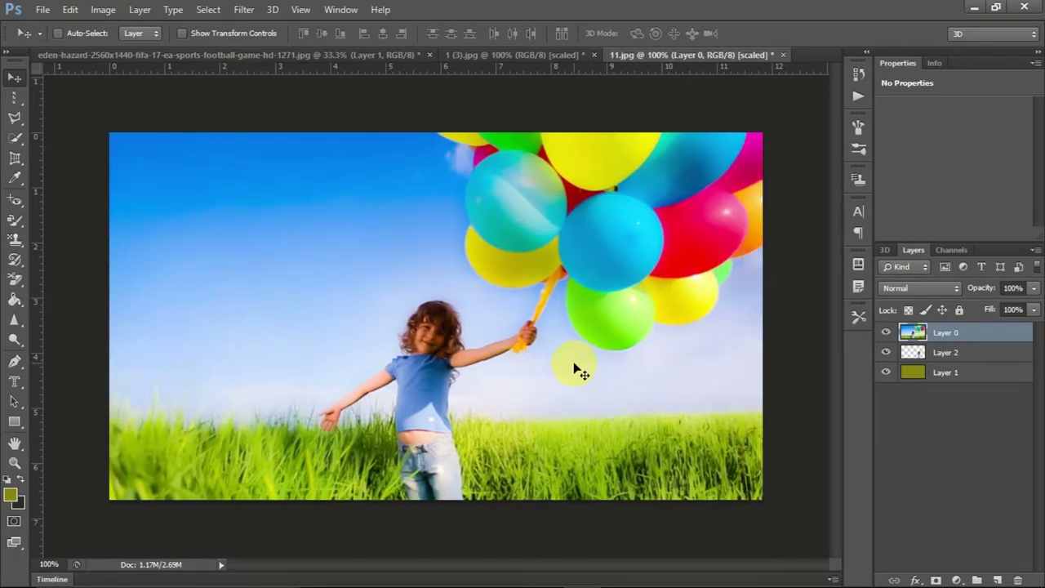
key(ctrl+z)
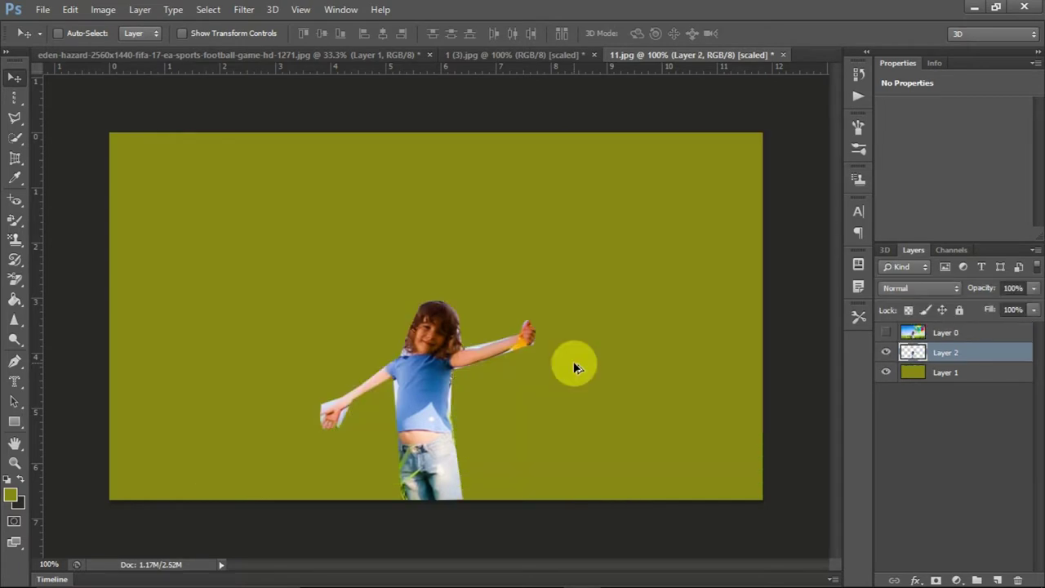
key(ctrl+alt+z)
key(ctrl+alt+z)
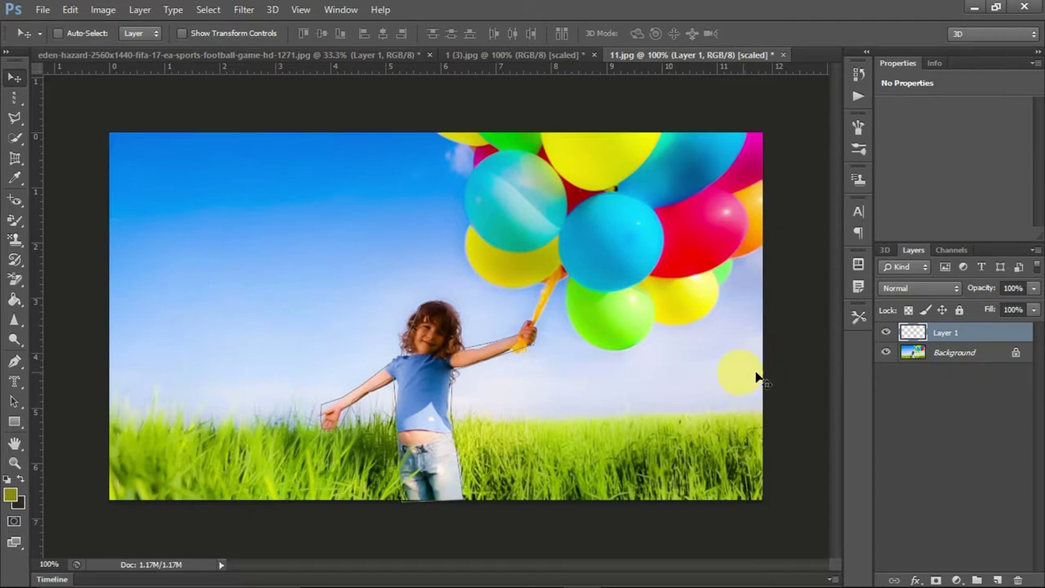
Add a new layer, then strip the document back to only the Background.
click(997, 579)
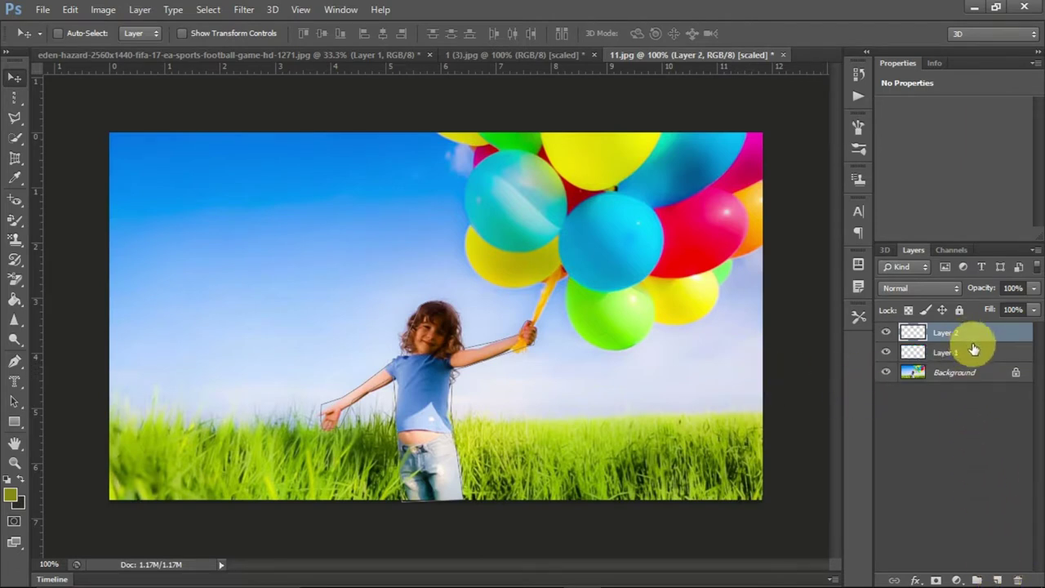
key(ctrl+e)
key(ctrl+e)
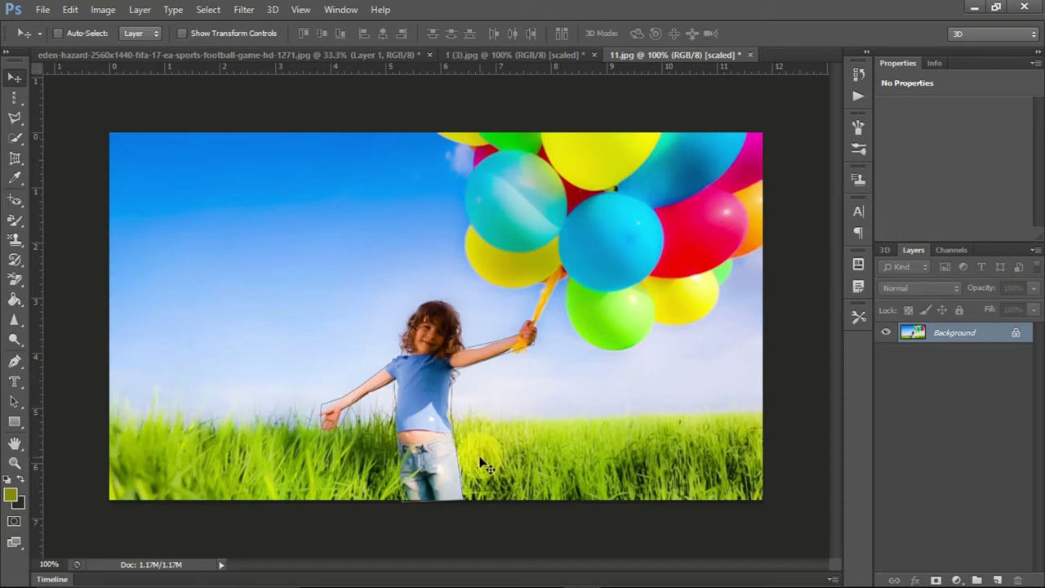
Unlock Layer 0, olive-fill a new Layer 1 beneath it, and copy the girl to a new layer.
double_click(984, 337)
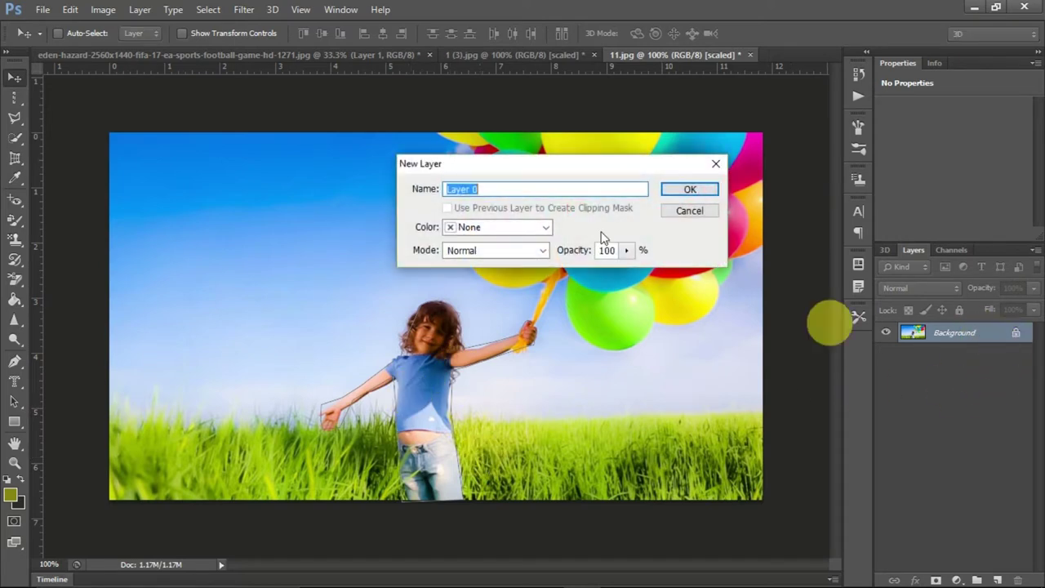
click(690, 185)
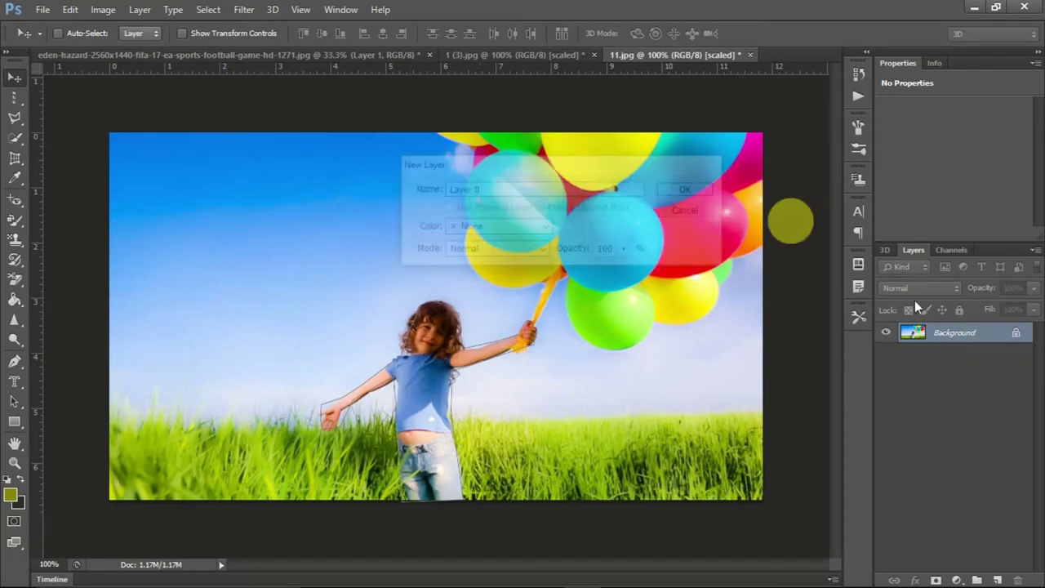
click(998, 580)
drag(961, 360, 966, 326)
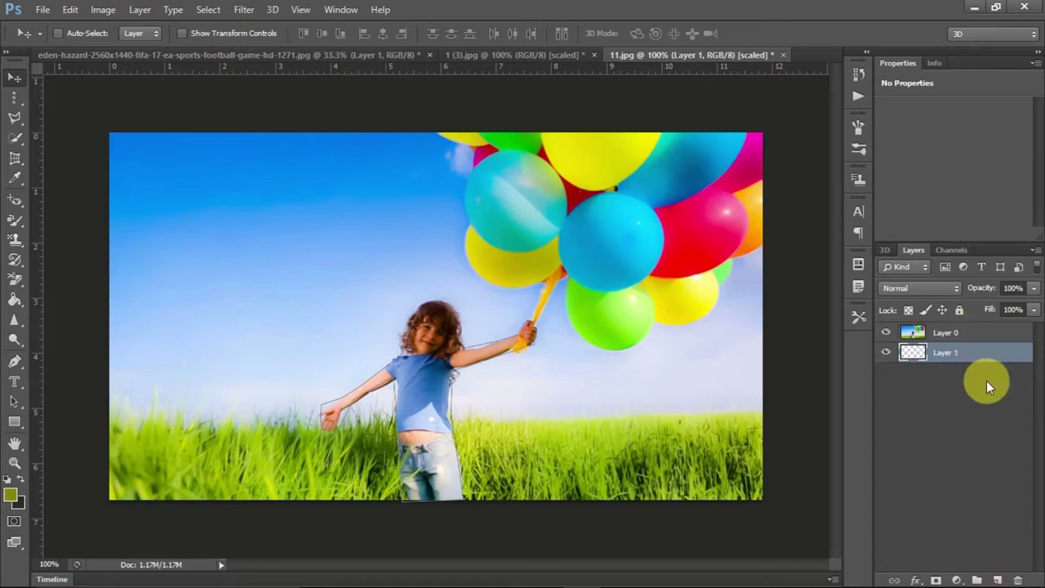
key(alt+BackSpace)
drag(959, 353, 957, 339)
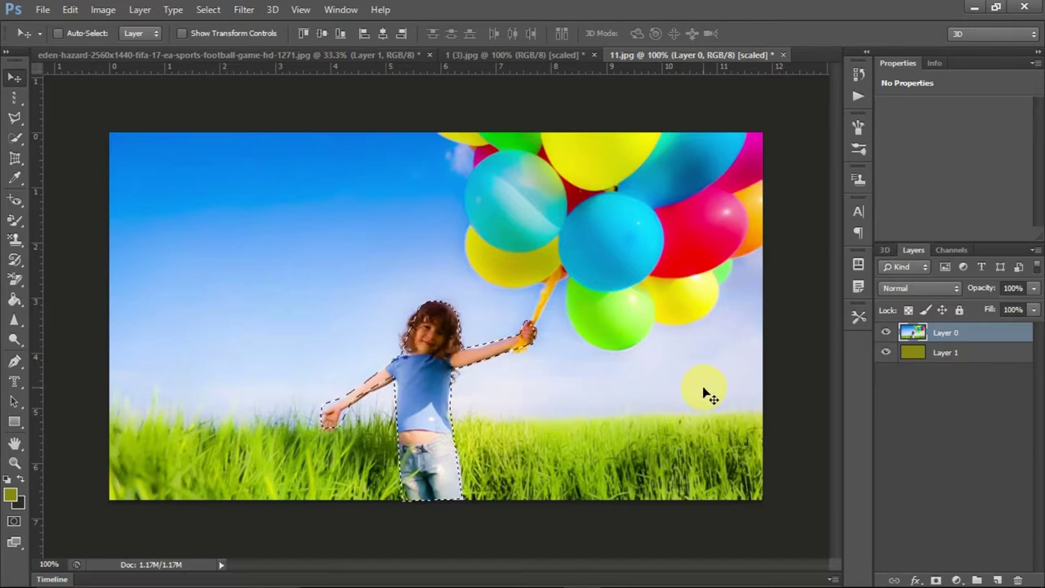
key(ctrl+j)
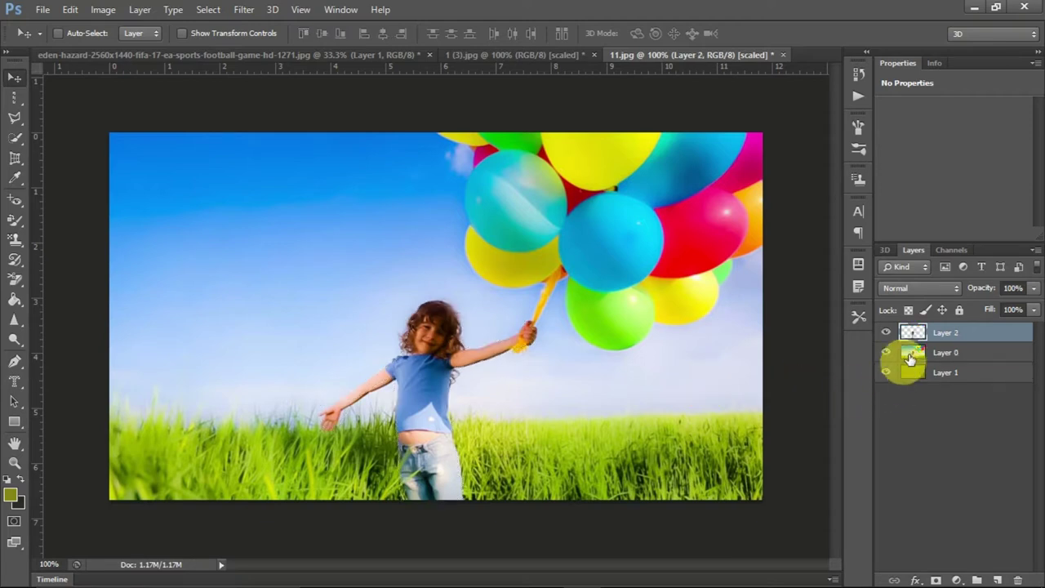
Preview the moved girl copy over the olive fill, then undo back to the single Background.
click(886, 355)
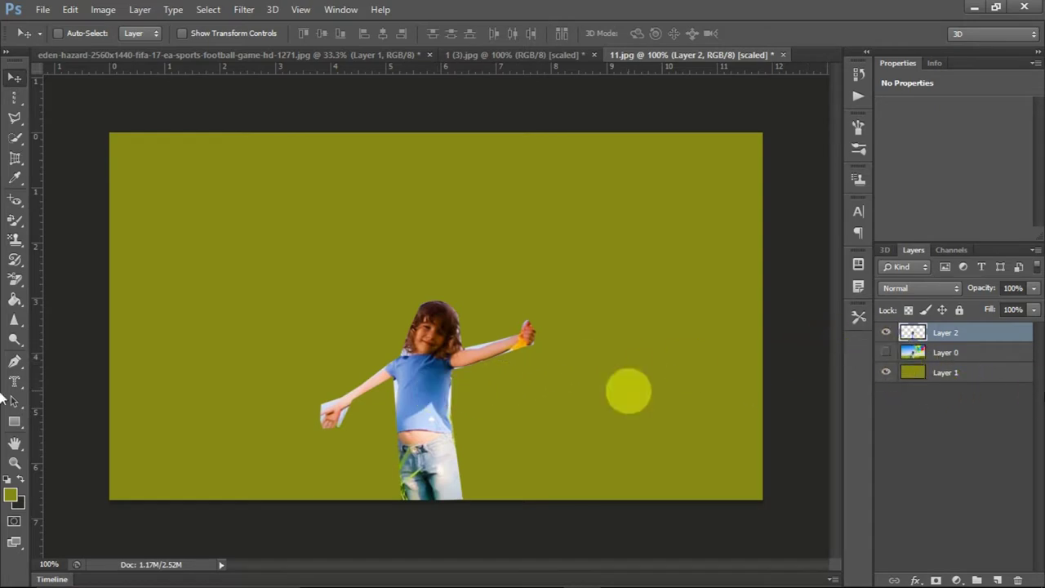
mouse_move(443, 381)
mouse_down()
mouse_move(641, 386)
mouse_move(433, 375)
mouse_up()
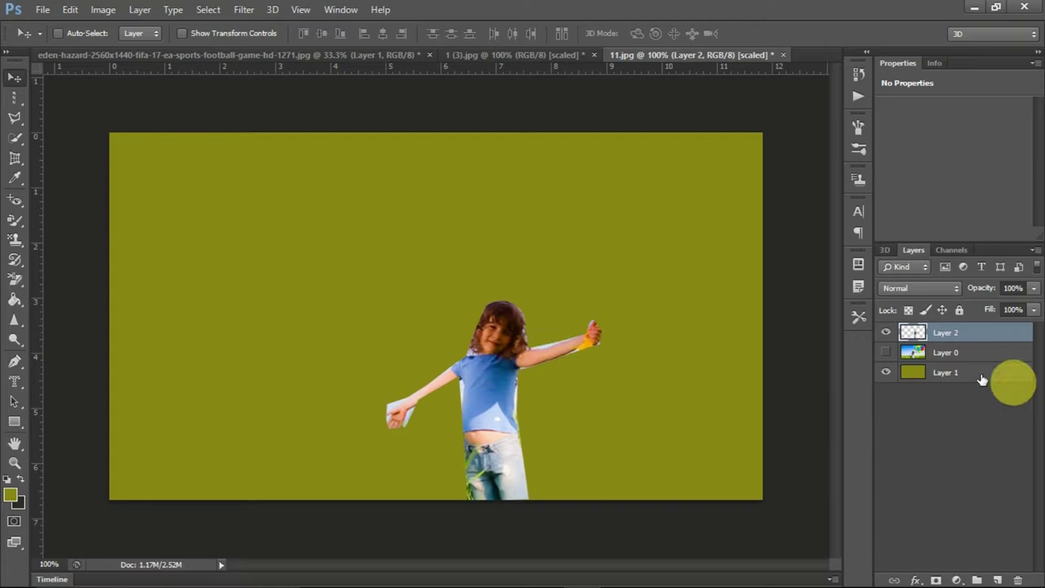
click(939, 356)
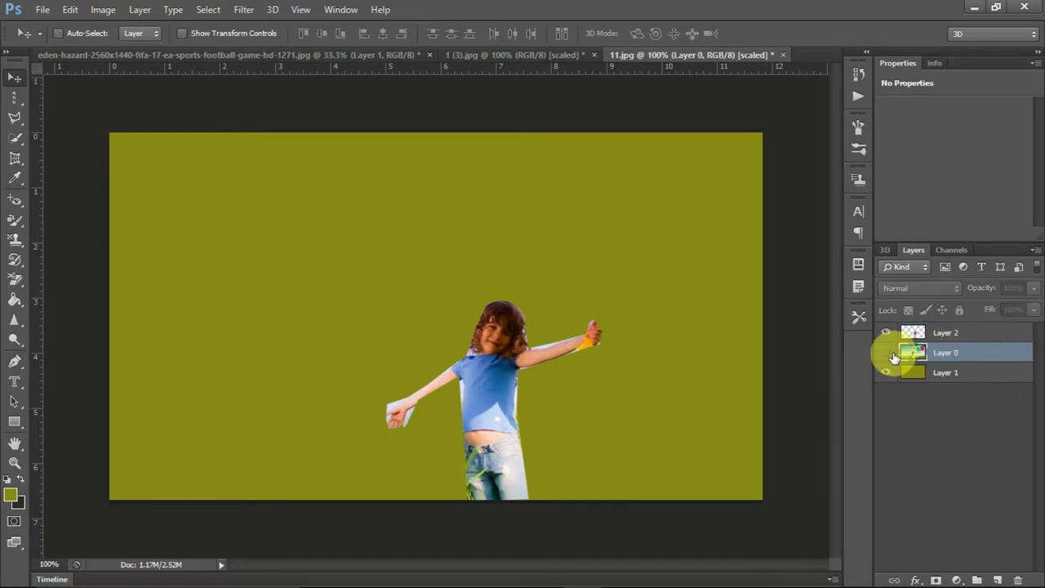
click(939, 336)
click(886, 352)
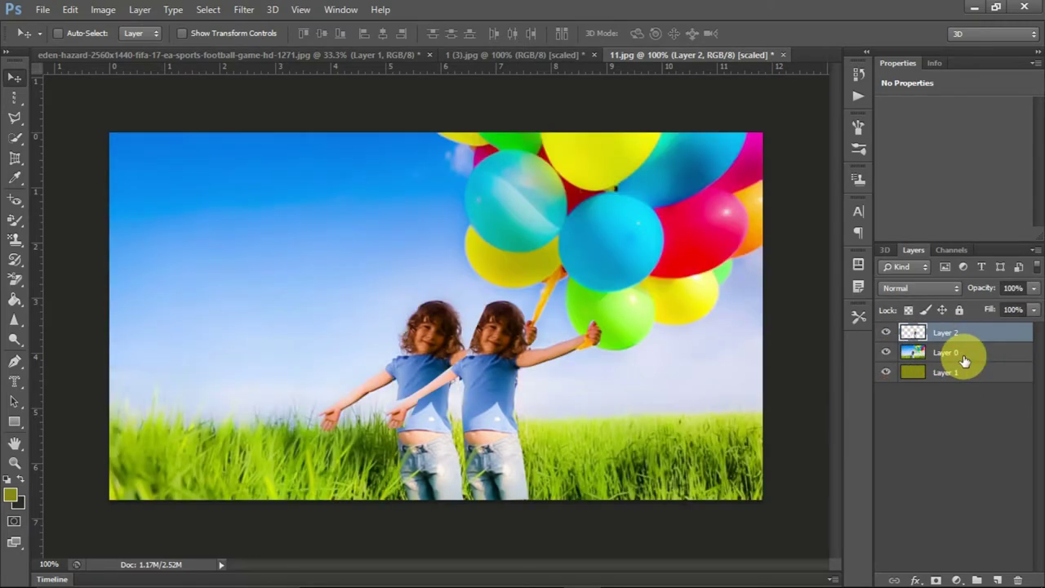
click(886, 335)
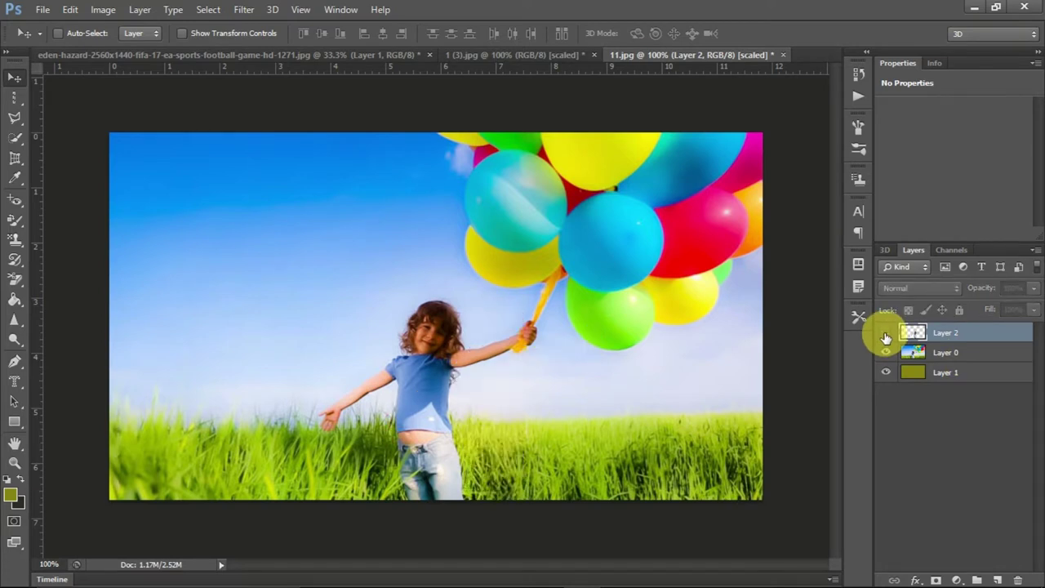
click(886, 335)
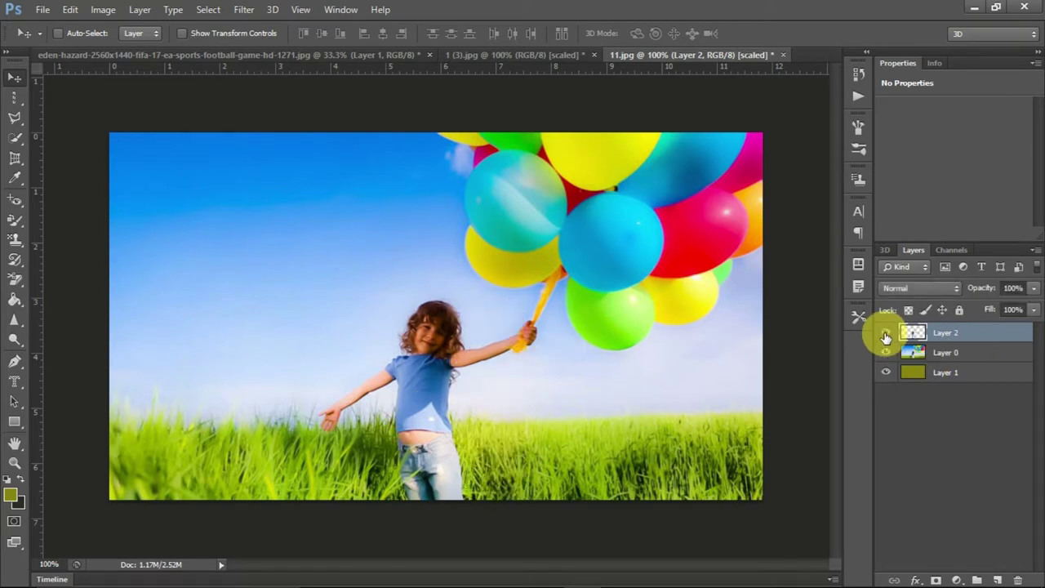
key(ctrl+z)
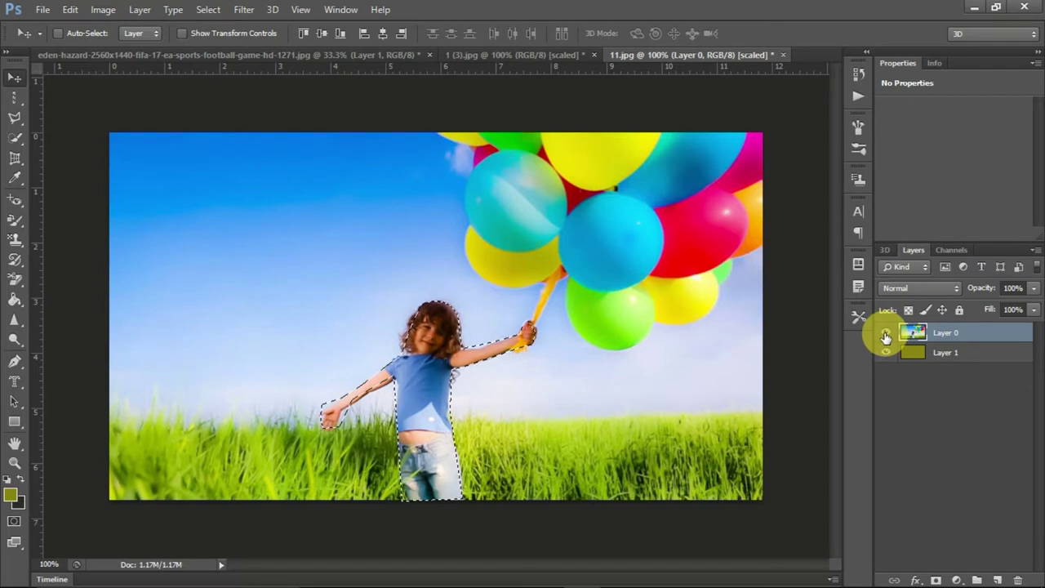
key(ctrl+alt+z)
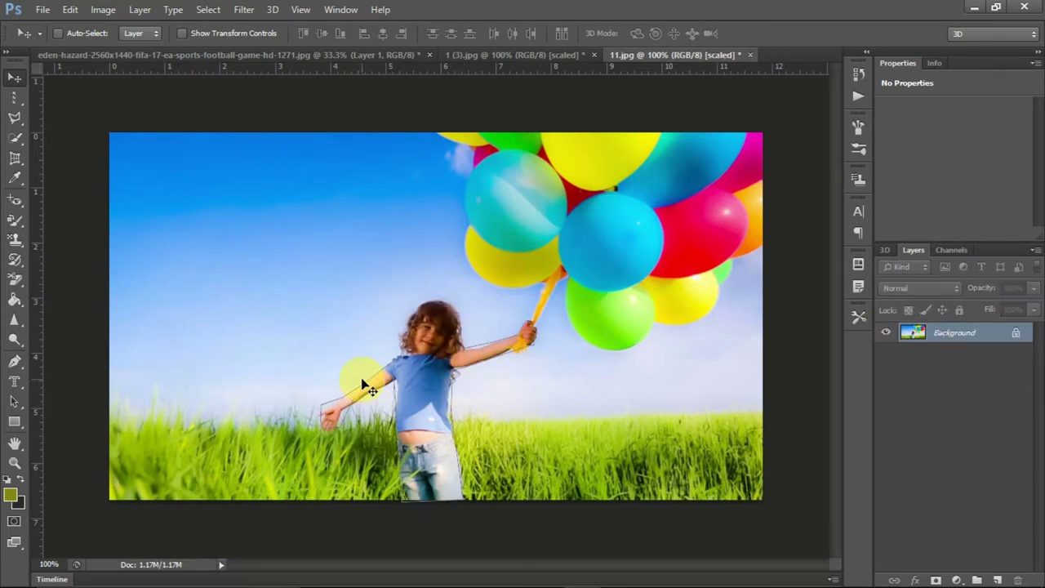
Open the asphalt road texture image.
key(ctrl+n)
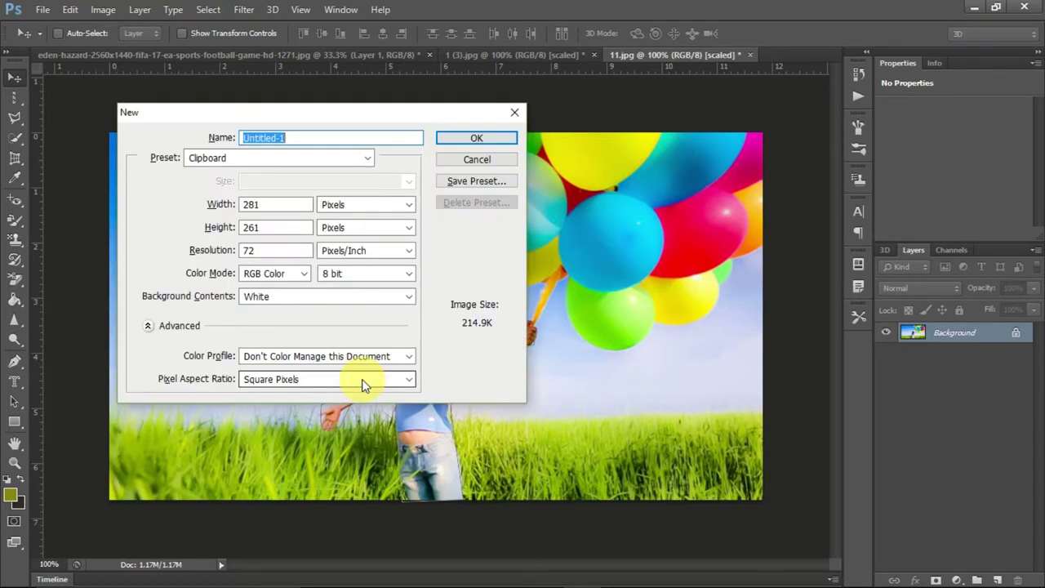
click(508, 112)
click(42, 9)
click(57, 39)
scroll(535, 349, down, 2)
scroll(538, 351, down, 2)
scroll(539, 351, up, 2)
scroll(538, 351, down, 2)
scroll(538, 351, down, 2)
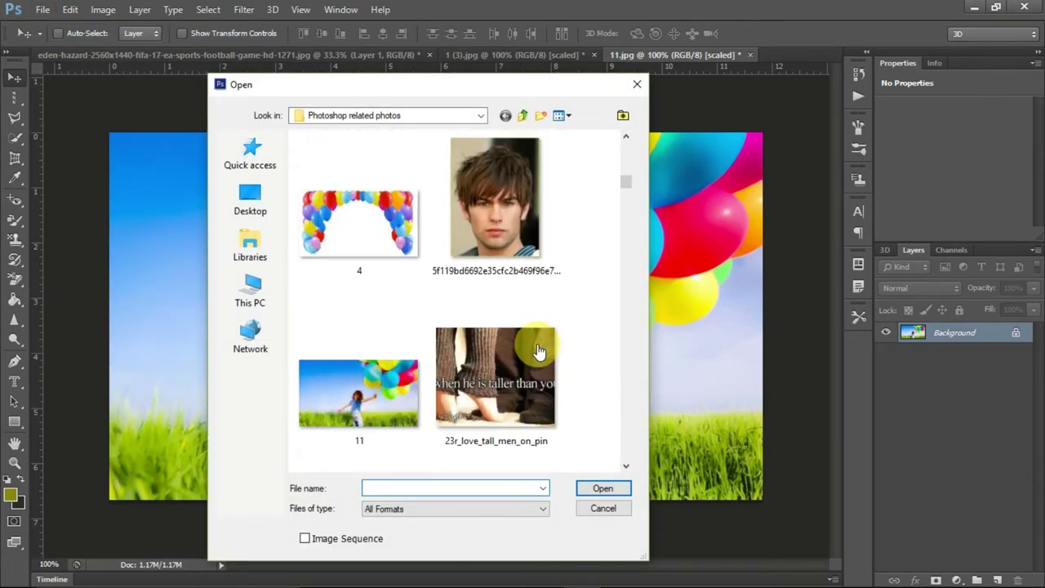
scroll(539, 351, up, 2)
double_click(458, 327)
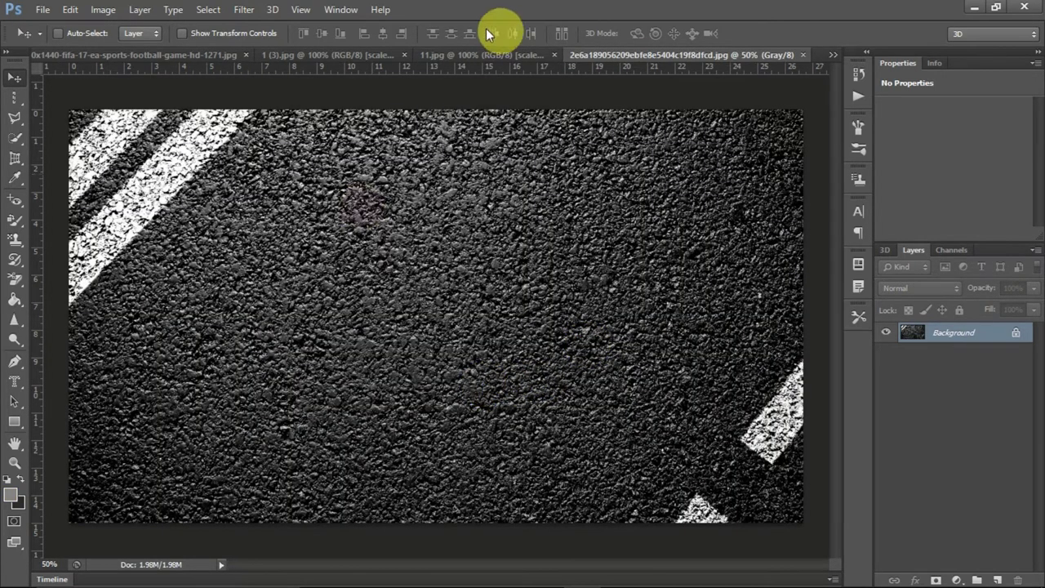
Copy the girl's path selection from 11.jpg and paste it near the asphalt image's bottom edge.
click(454, 52)
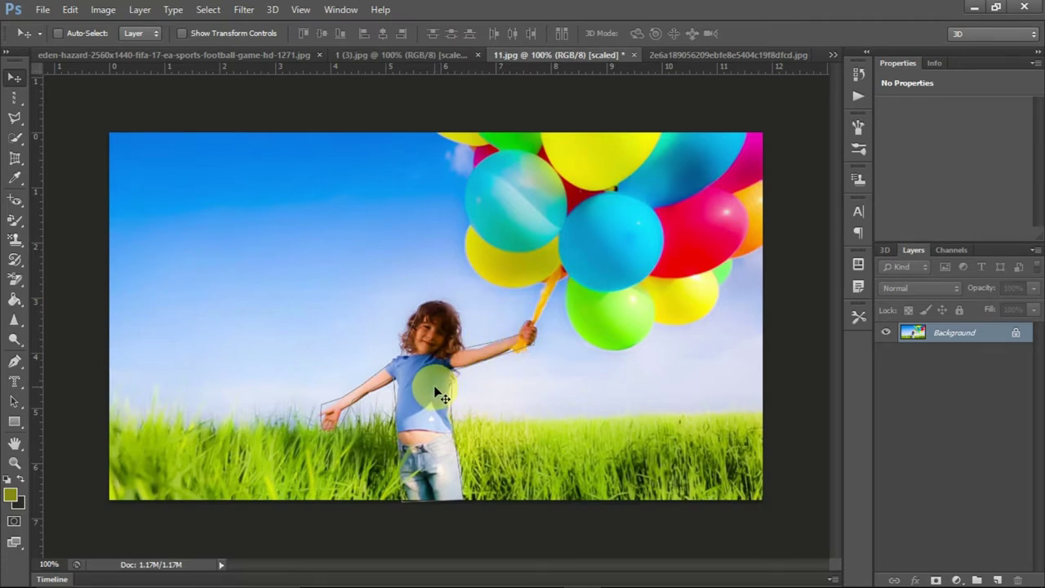
key(ctrl+Return)
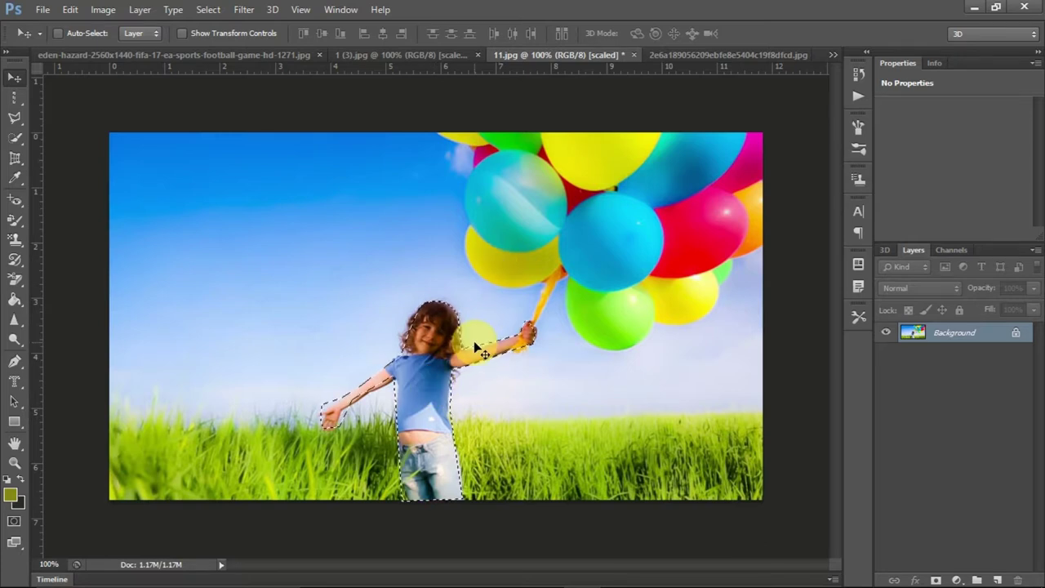
click(70, 9)
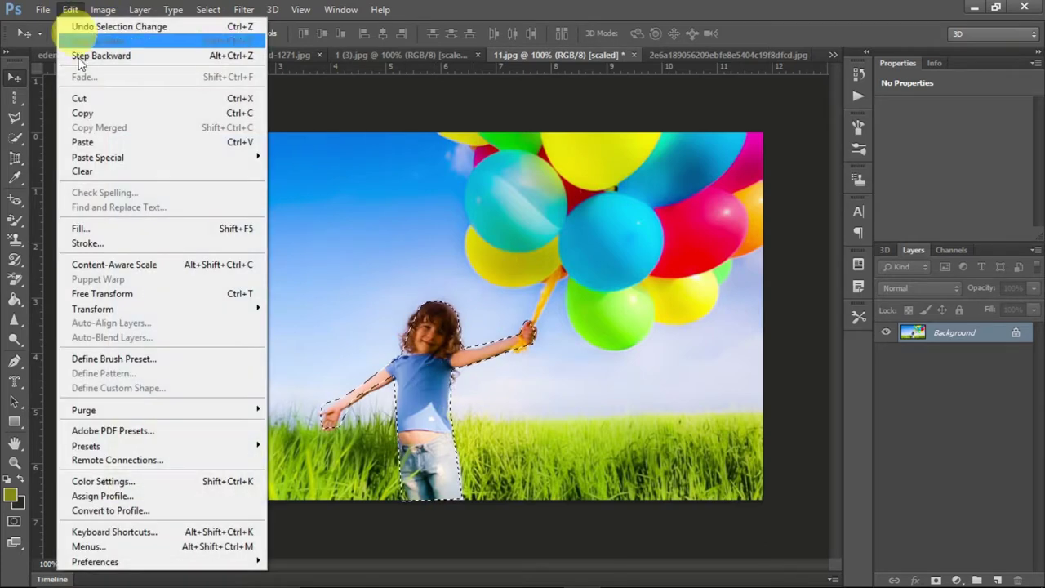
click(91, 113)
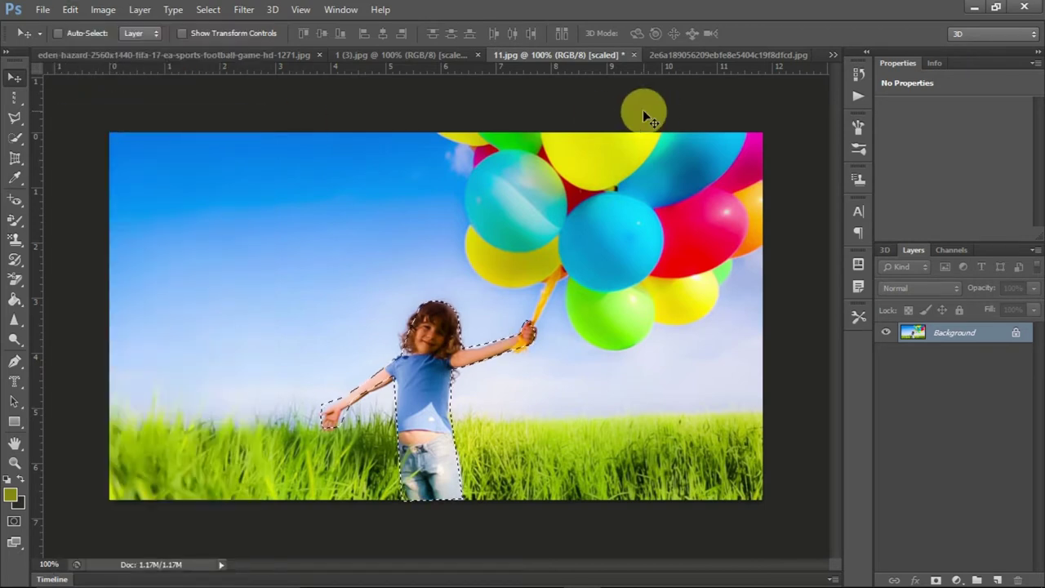
click(719, 58)
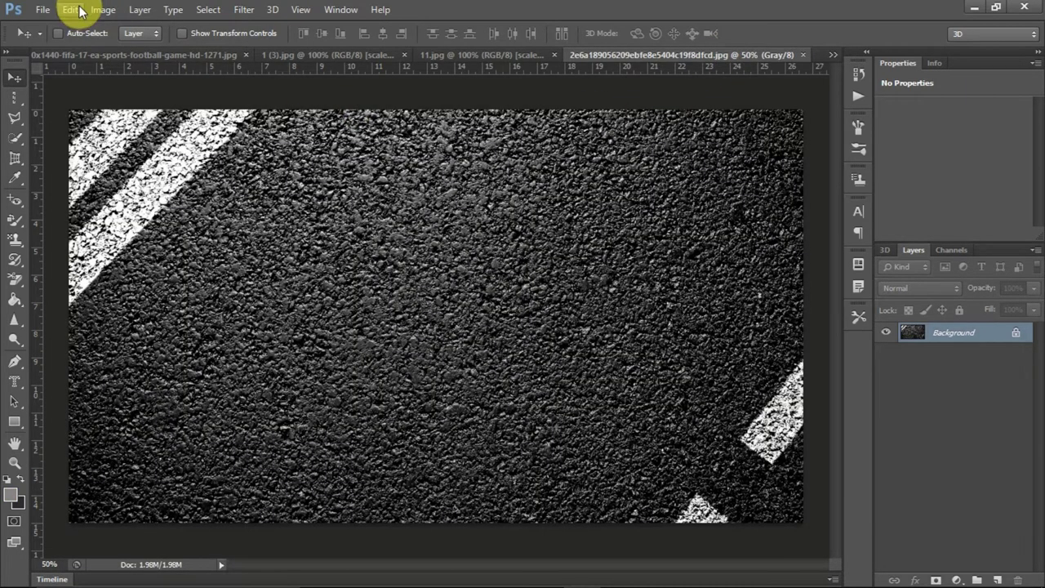
key(ctrl+v)
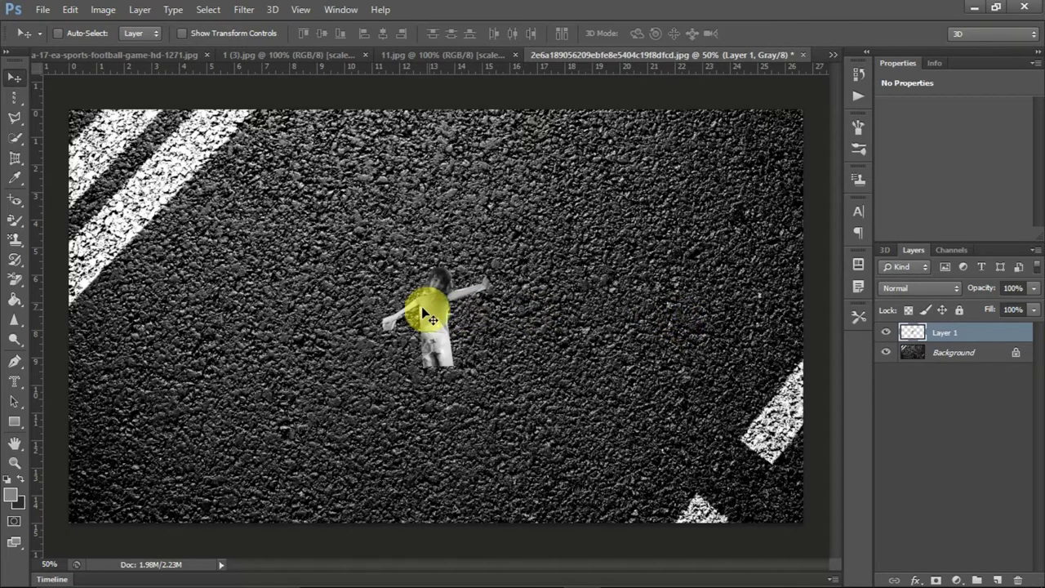
drag(426, 308, 473, 465)
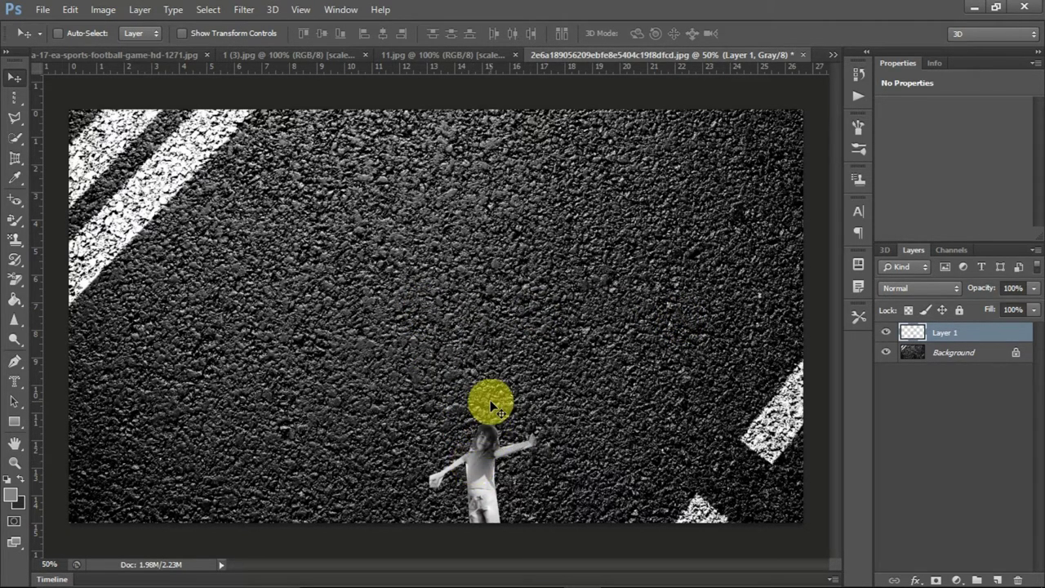
scroll(492, 406, up, 2)
scroll(492, 406, down, 2)
scroll(493, 406, down, 2)
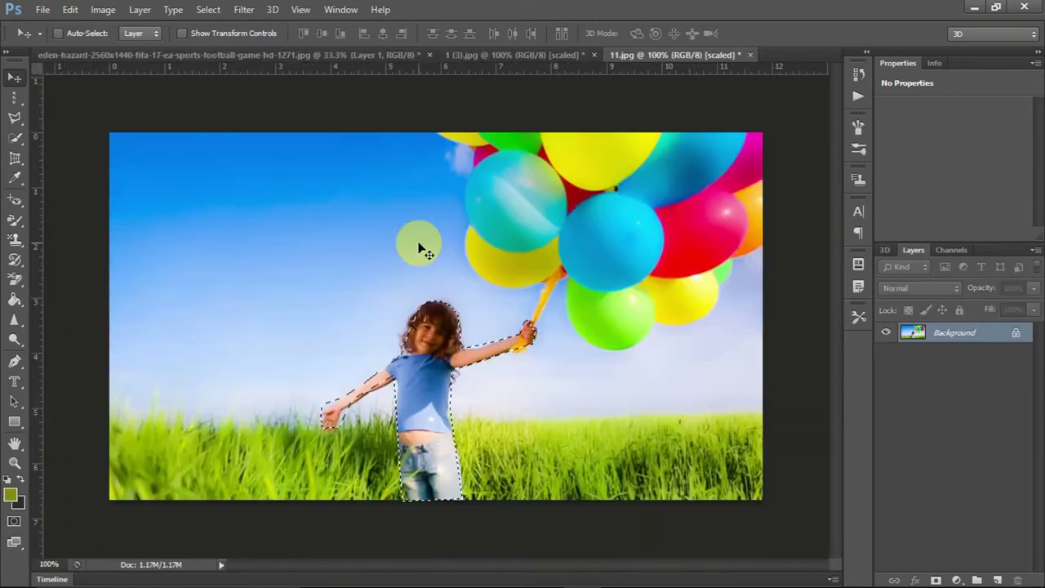
Deselect, then create a 281 × 261 pixel Clipboard-preset document and return to 11.jpg.
key(ctrl+d)
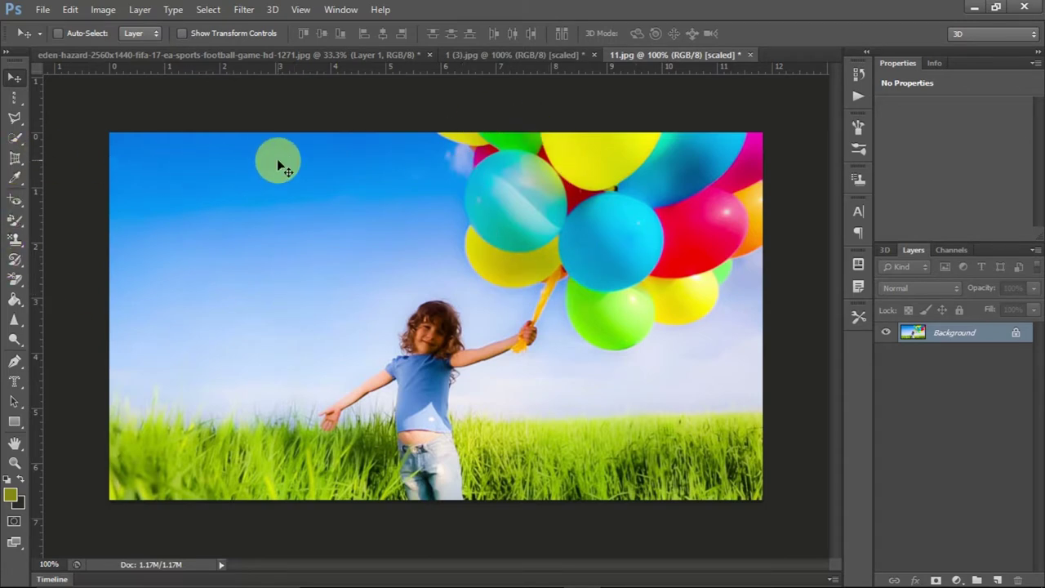
key(ctrl+n)
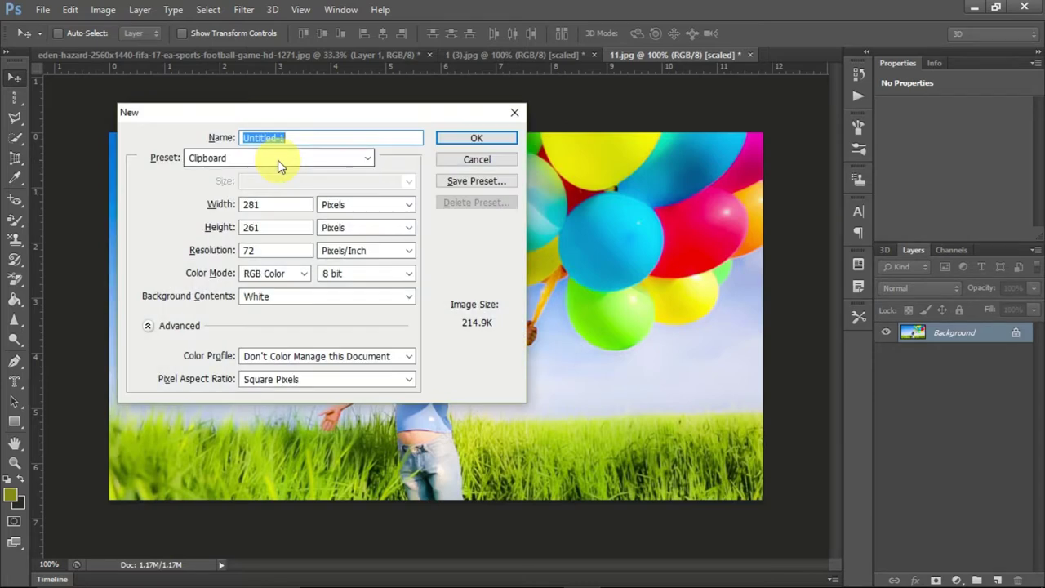
key(Return)
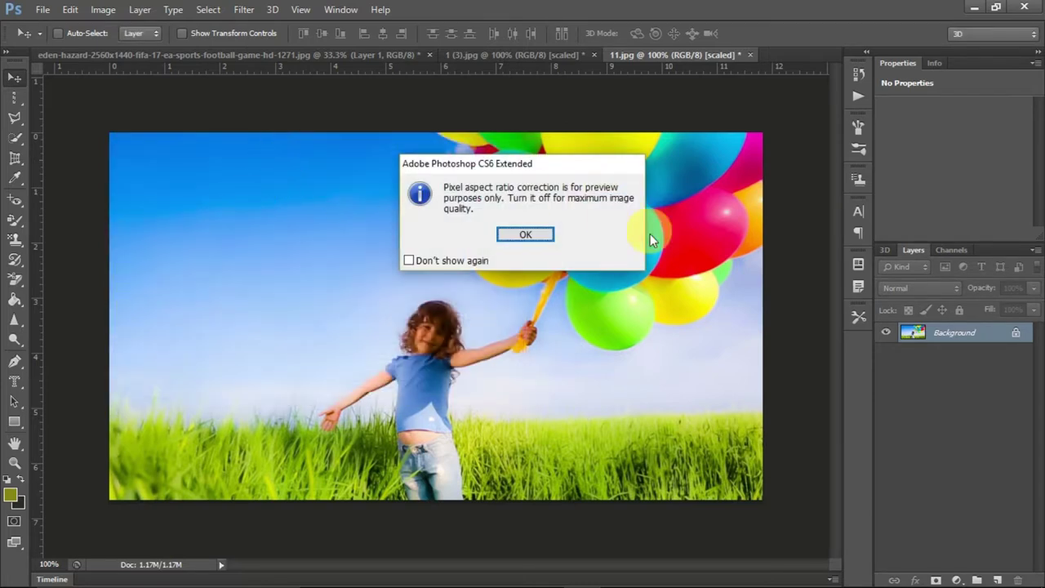
click(536, 233)
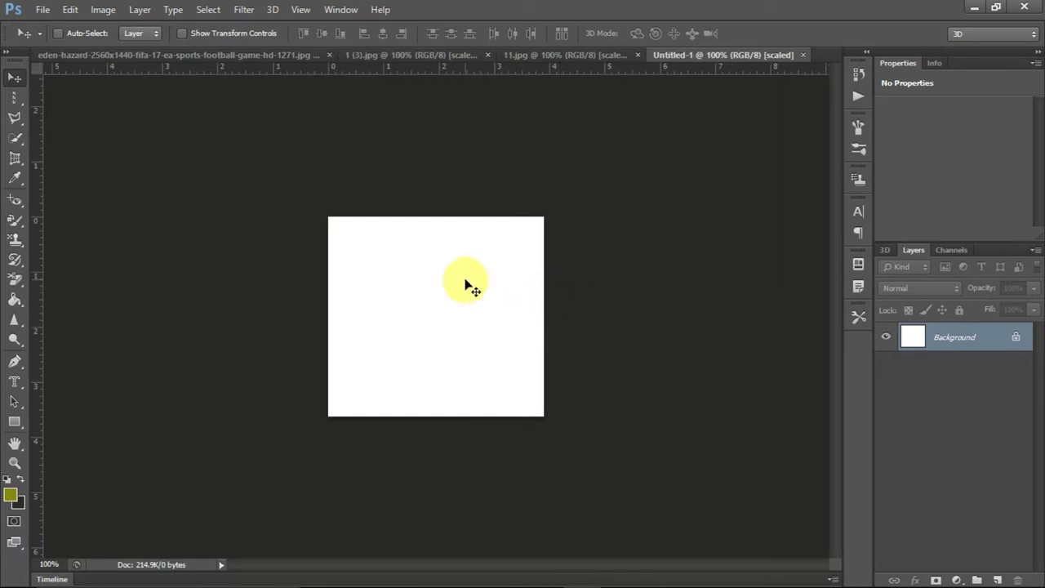
key(ctrl+plus)
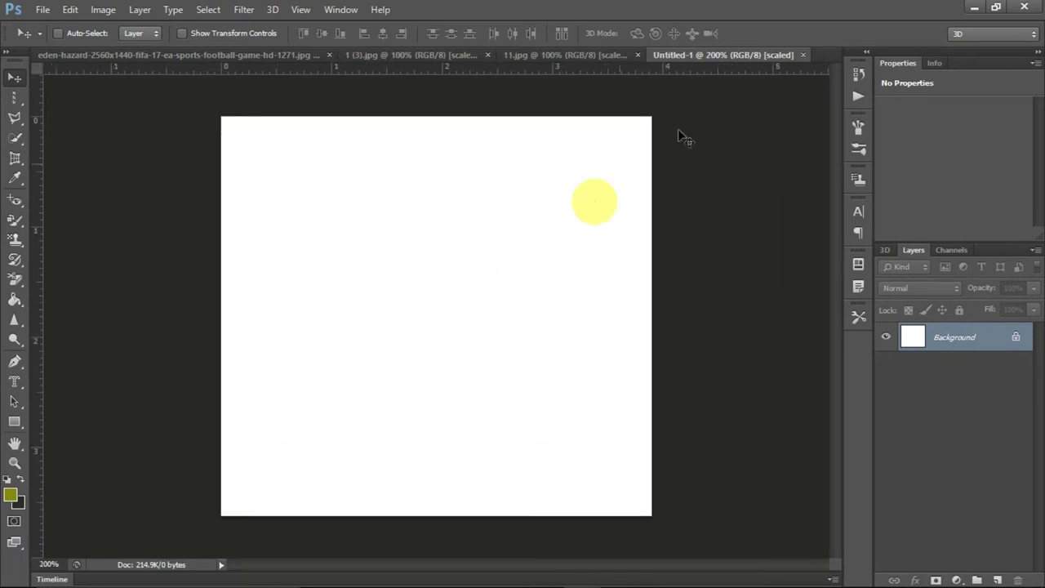
click(604, 55)
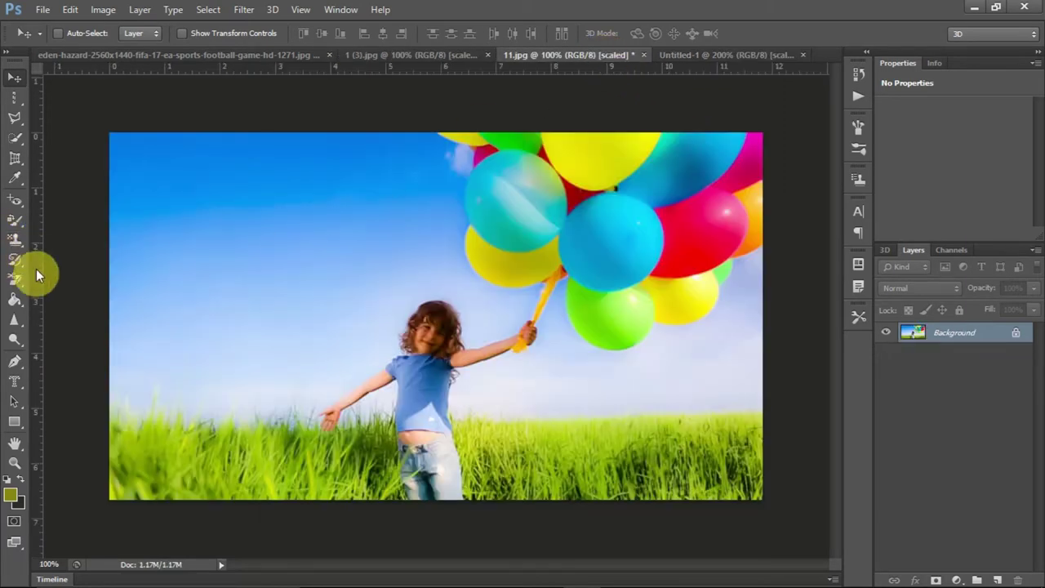
With the Pen tool, trace anchors from the top down around the girl's shoulder.
drag(15, 361, 58, 367)
click(59, 367)
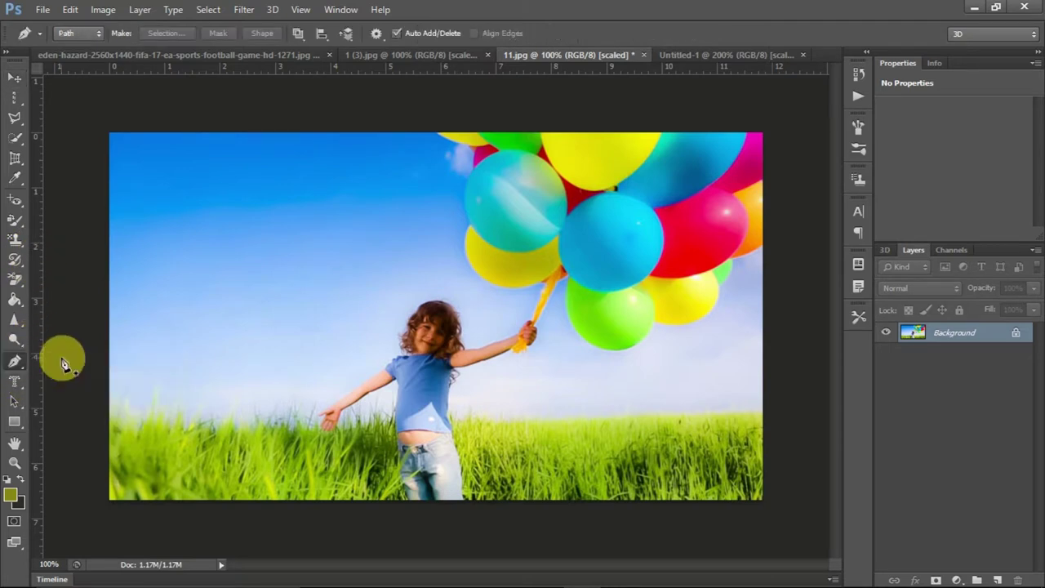
click(432, 155)
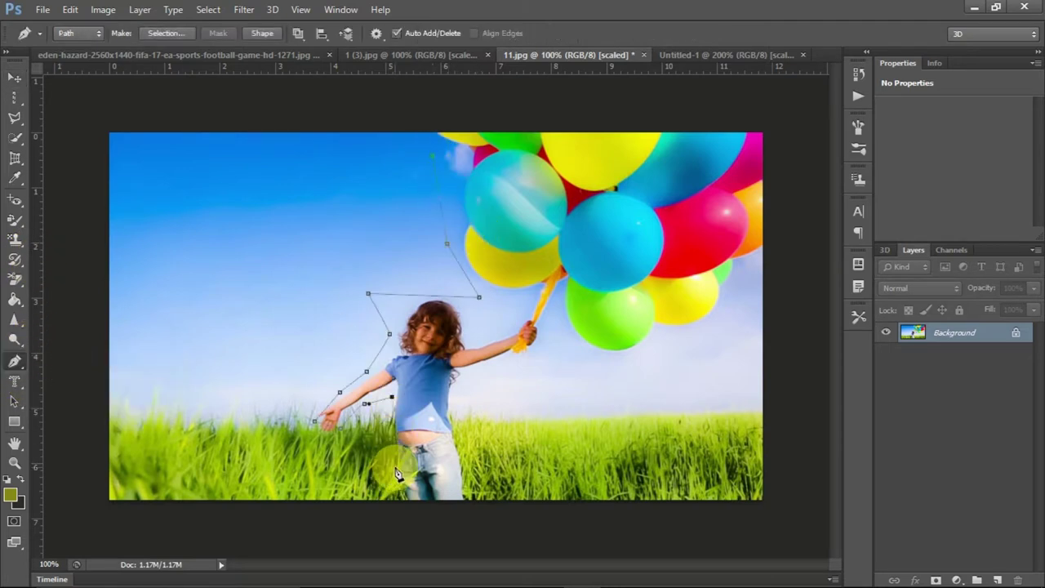
click(399, 499)
click(470, 431)
click(465, 394)
click(554, 332)
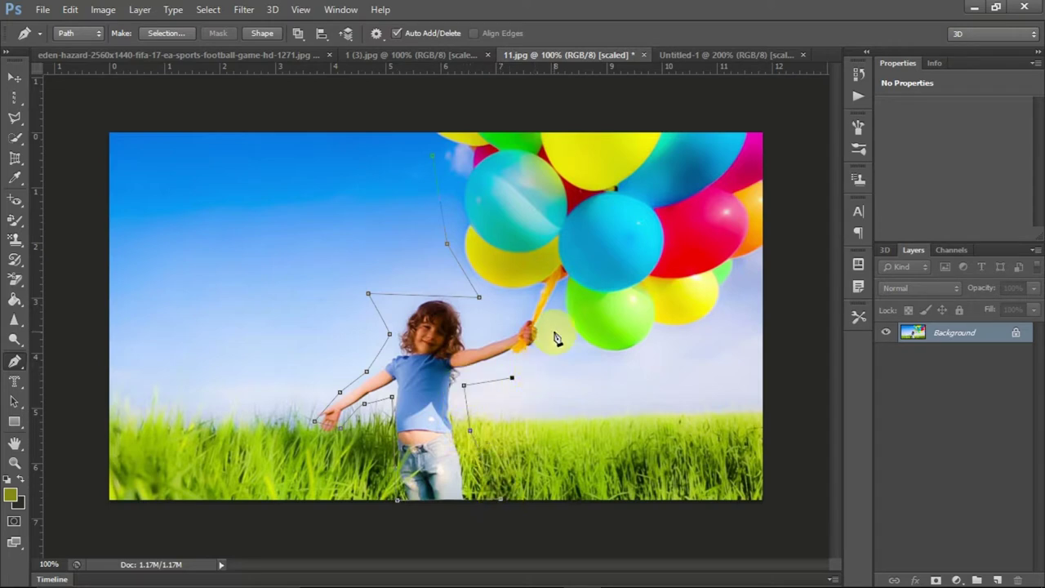
Extend the outline around the right-hand balloons, close it, and load it as a selection.
click(769, 269)
click(762, 130)
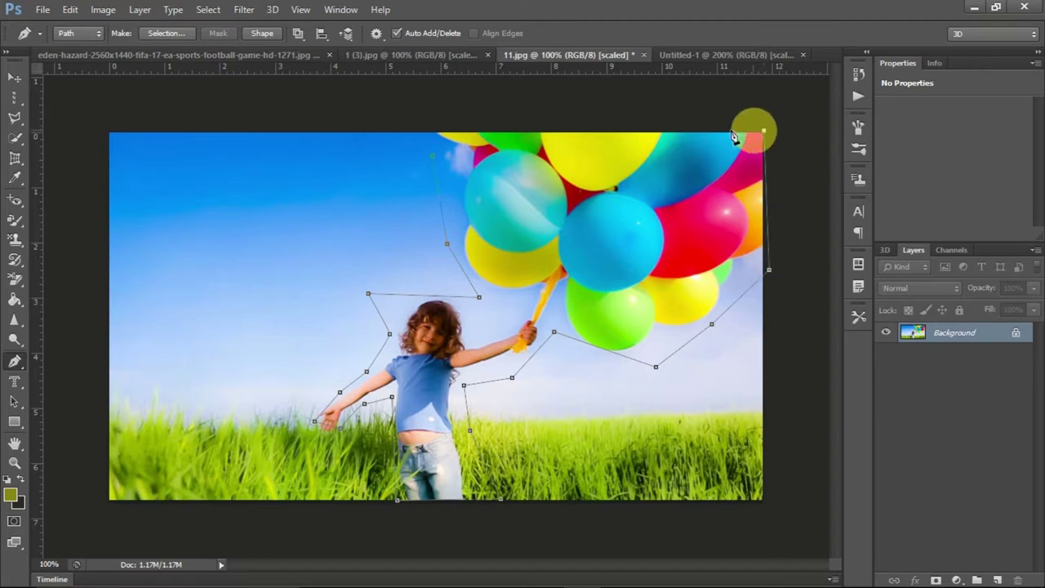
click(421, 127)
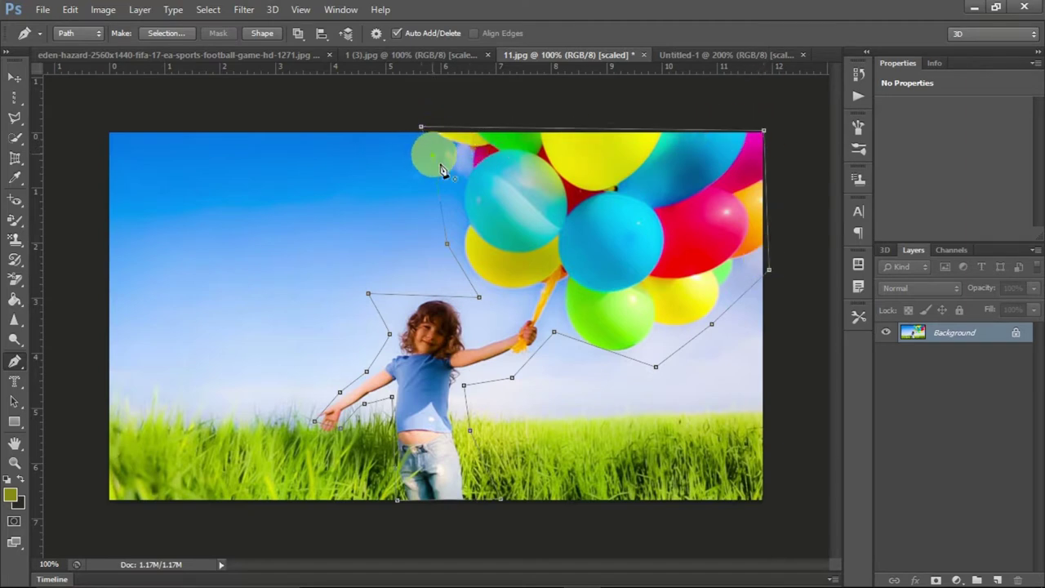
click(441, 170)
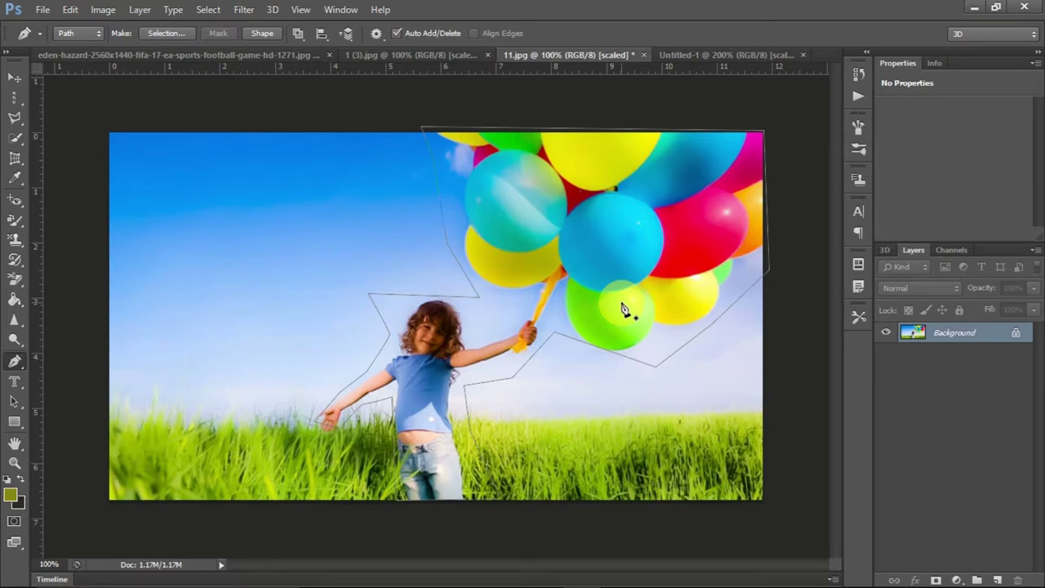
key(ctrl+Return)
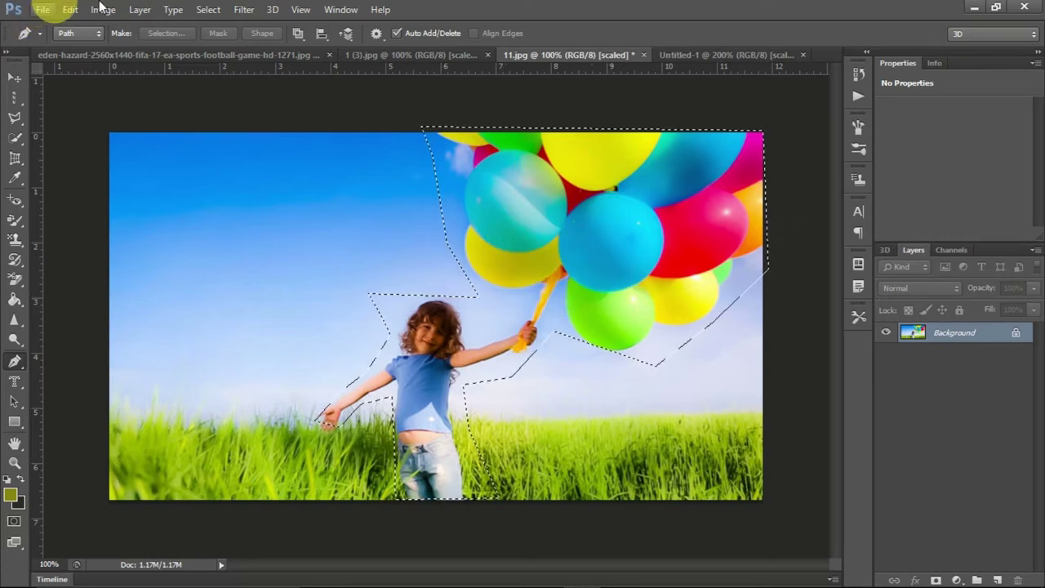
Copy the balloon-girl cutout and paste it into Untitled-1 as a new layer.
click(70, 10)
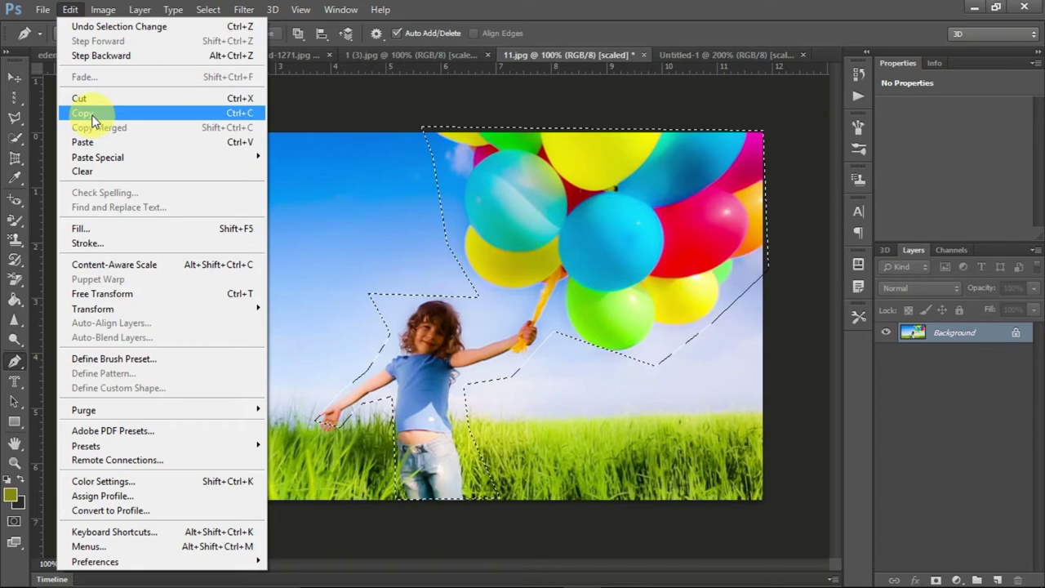
click(81, 112)
click(713, 59)
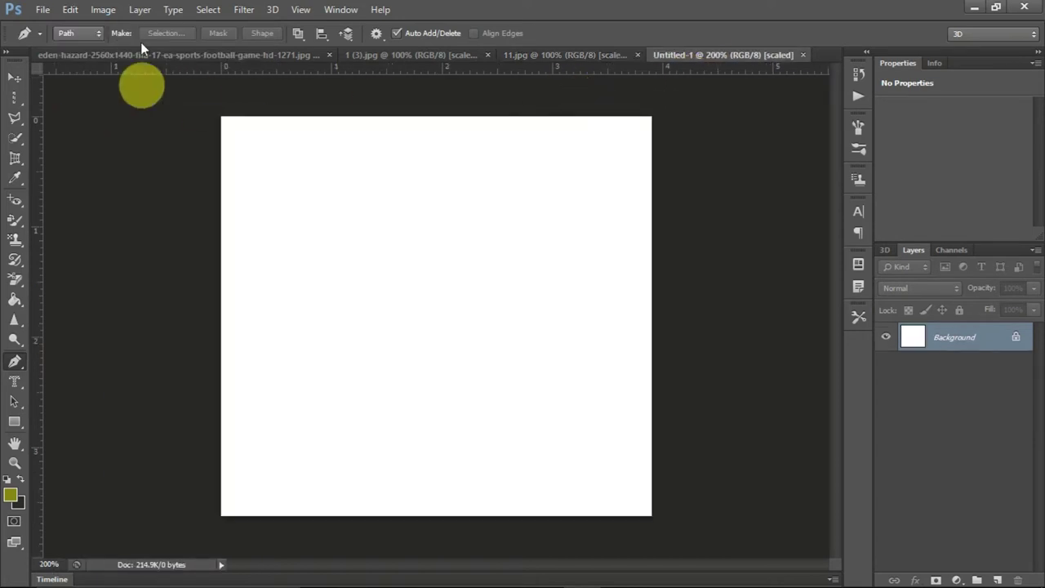
click(70, 10)
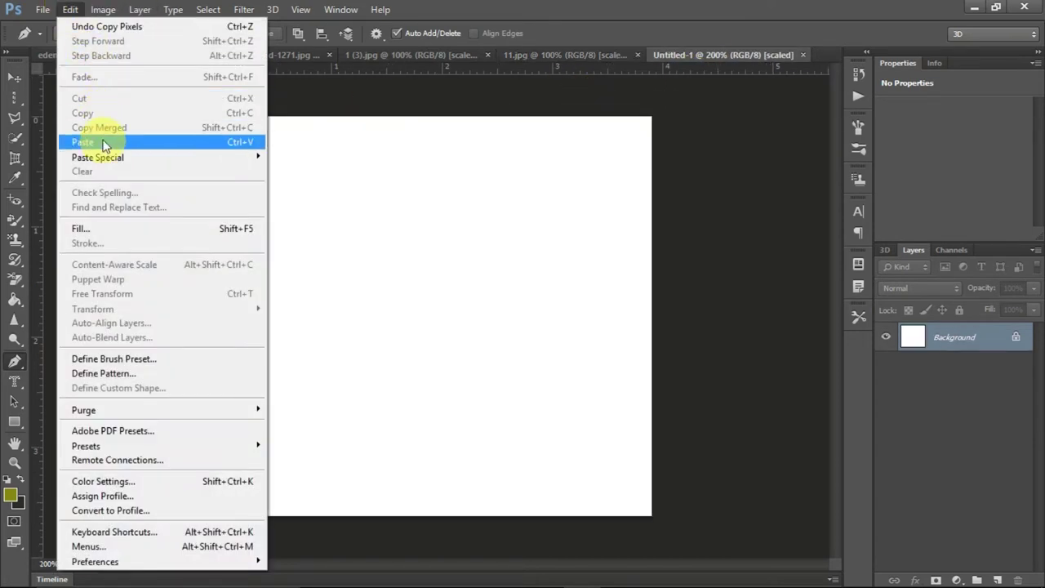
click(102, 142)
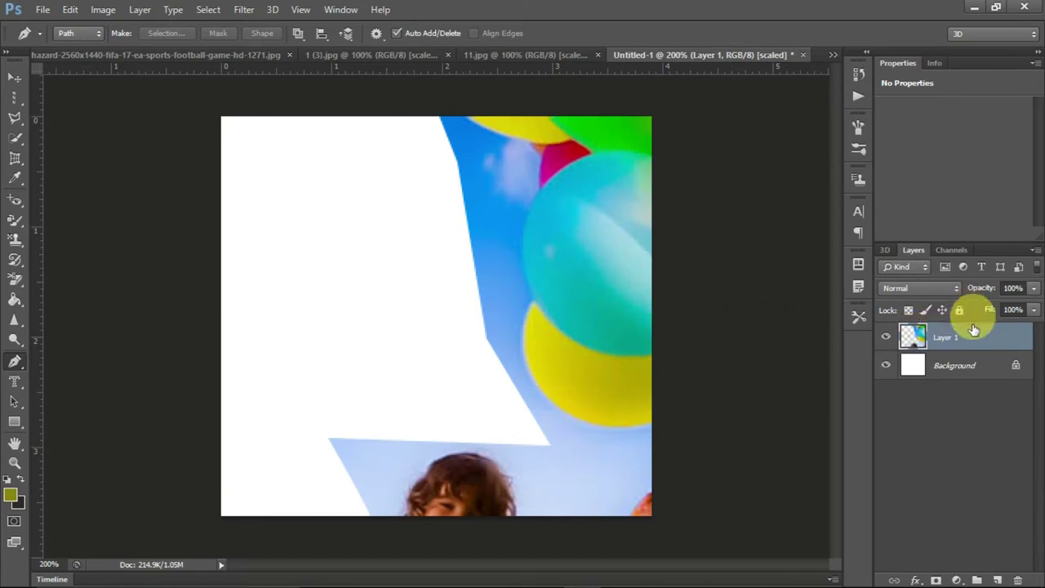
Shrink the pasted layer to about 24% at the lower right and fill the Background olive.
click(973, 343)
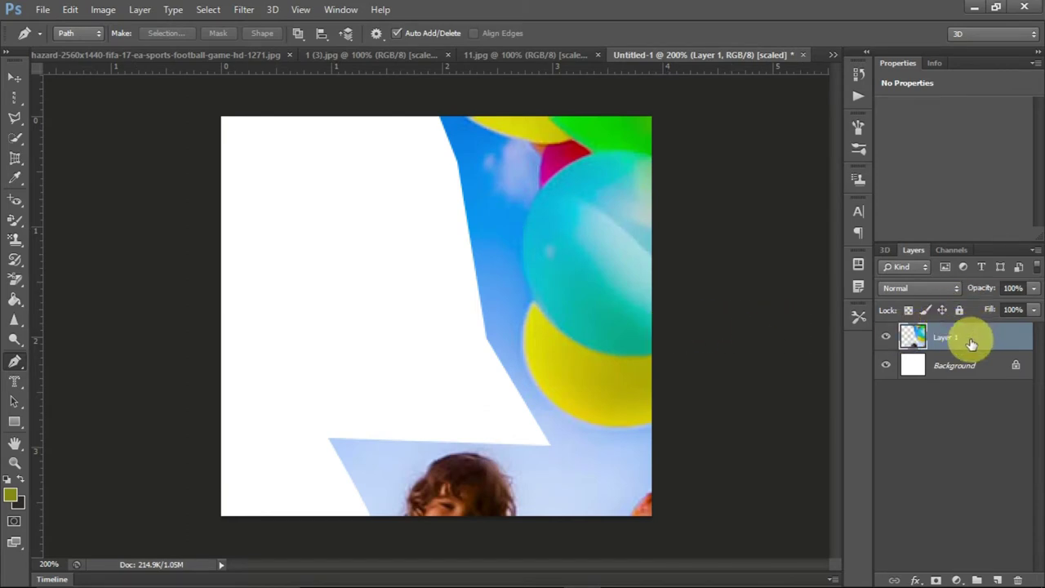
key(ctrl+t)
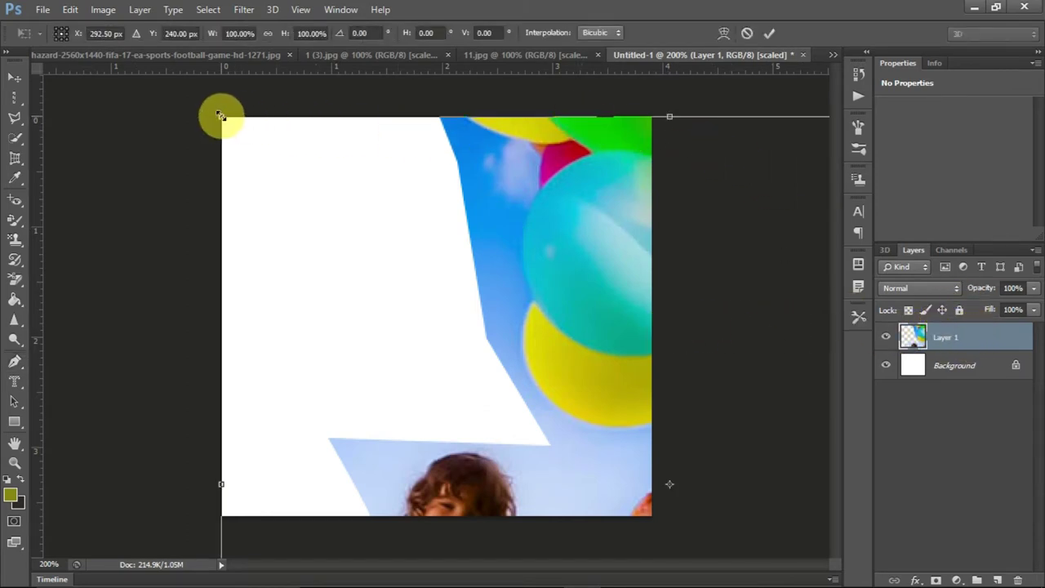
mouse_move(220, 114)
mouse_down()
mouse_move(542, 385)
mouse_move(466, 389)
mouse_up()
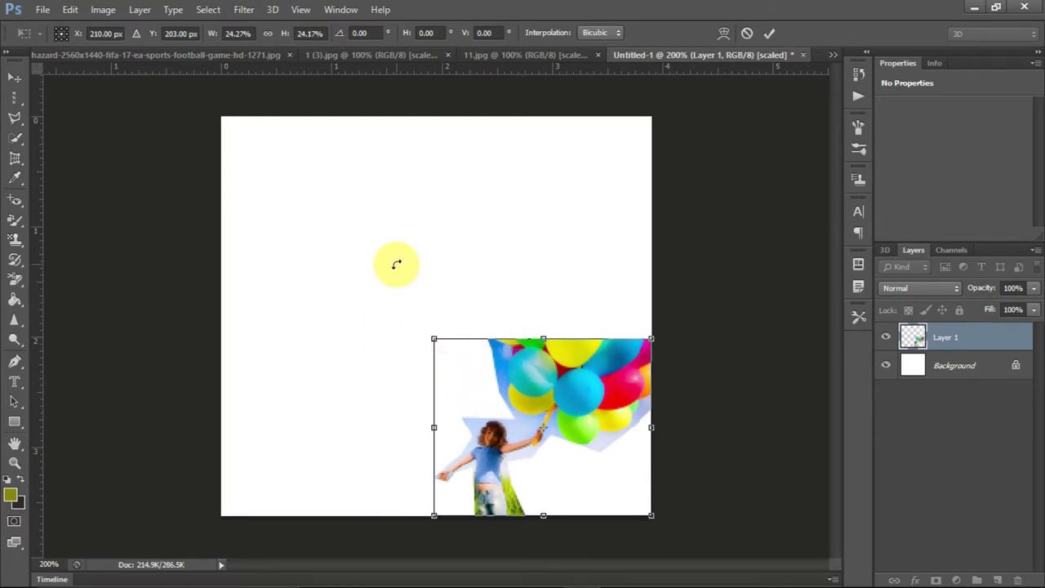
key(p)
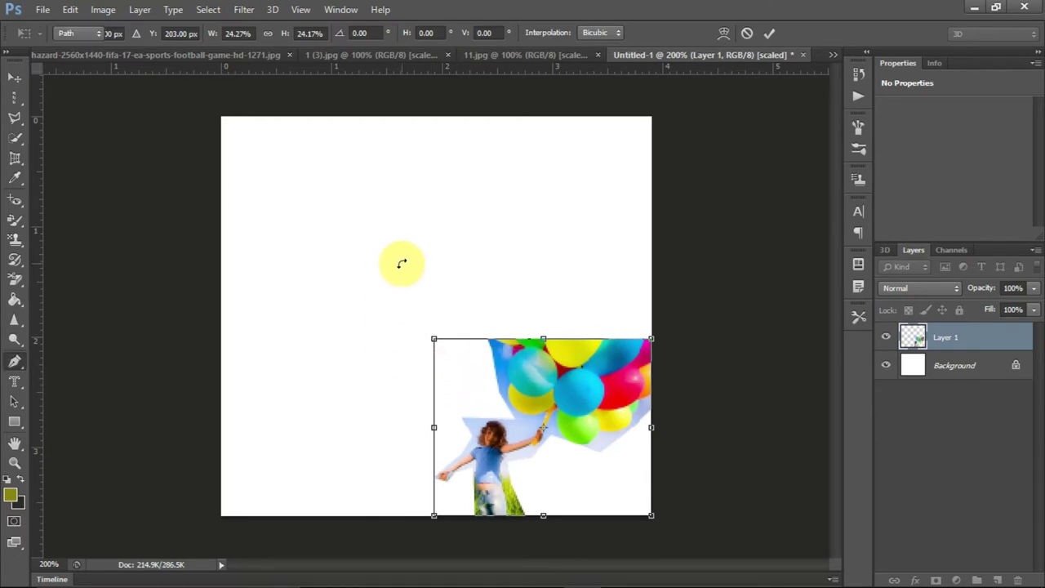
click(978, 382)
key(alt+BackSpace)
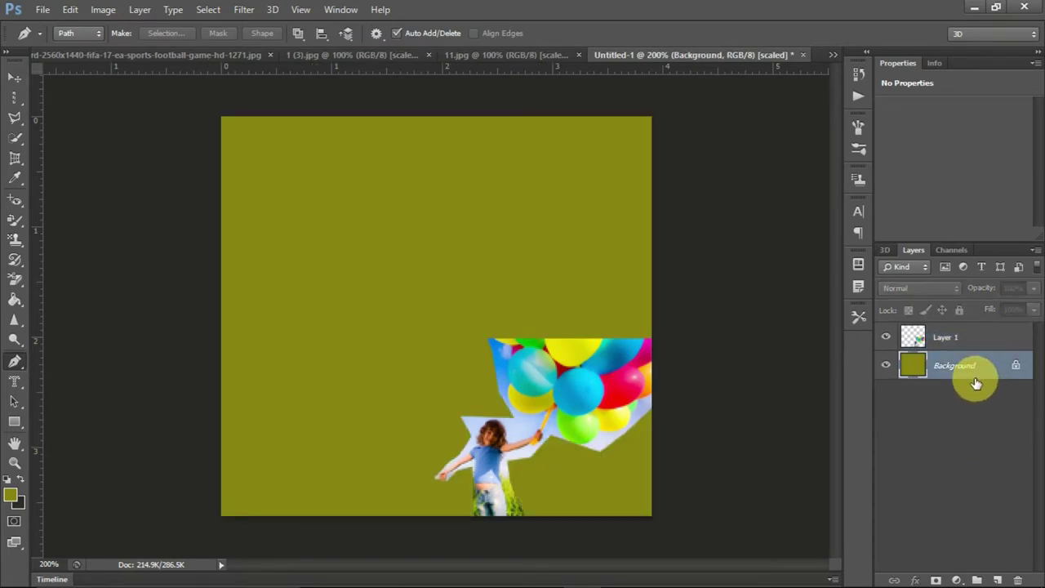
key(ctrl+Tab)
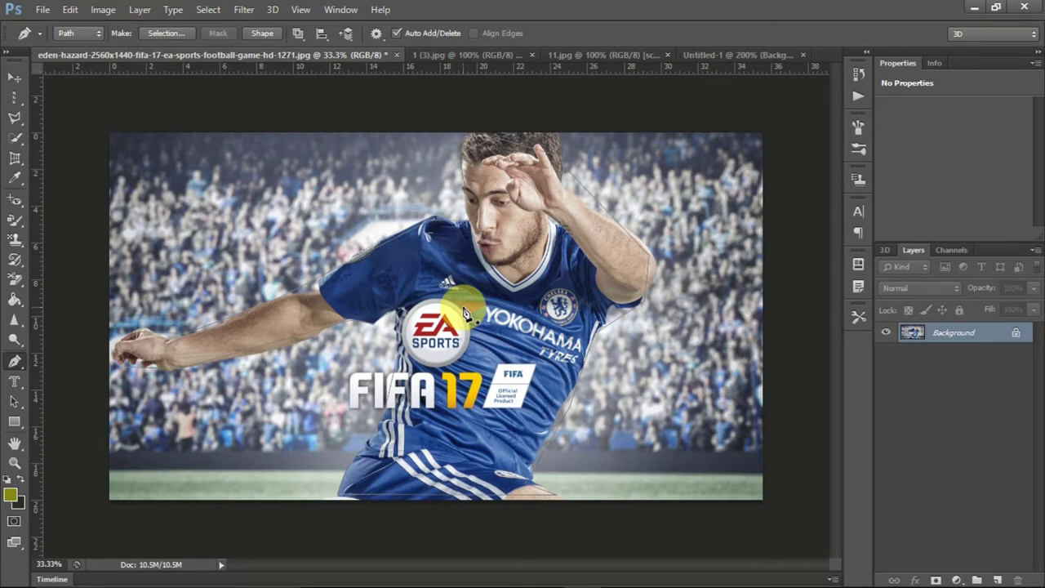
Turn the footballer's path into a selection, copy him, and paste him into the Pakistan flag.
key(ctrl+Return)
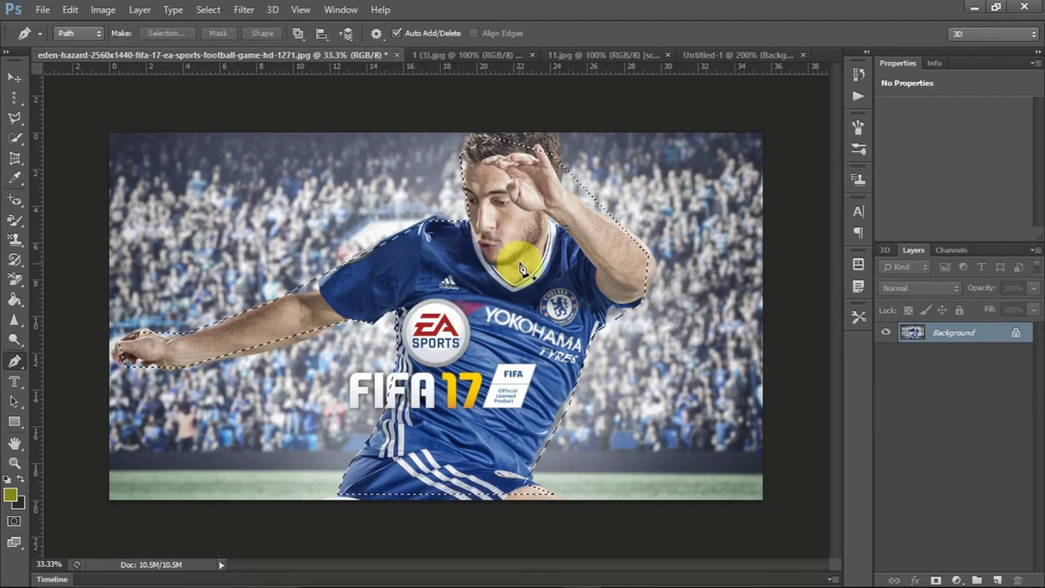
click(70, 9)
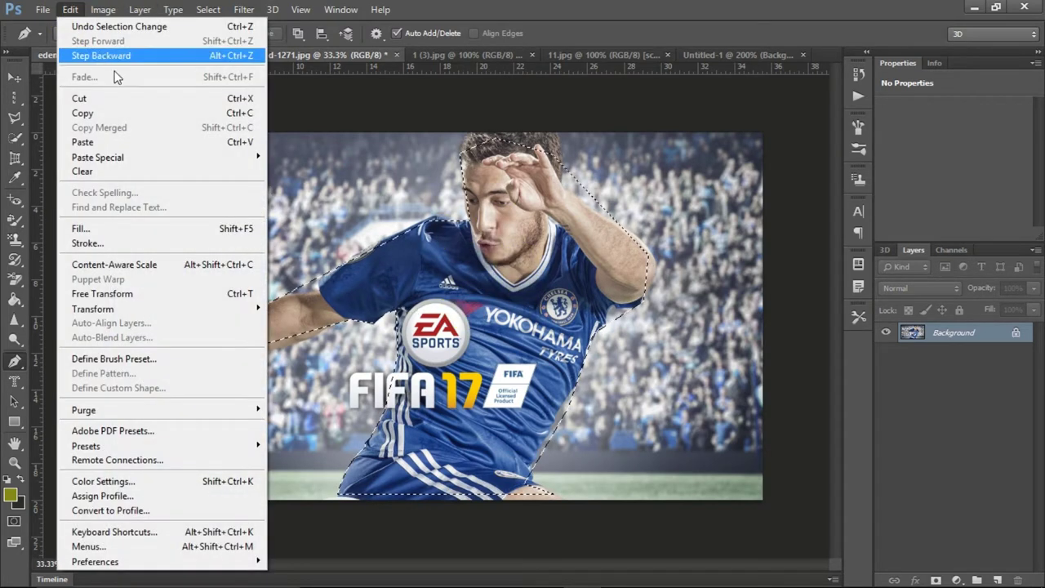
click(128, 112)
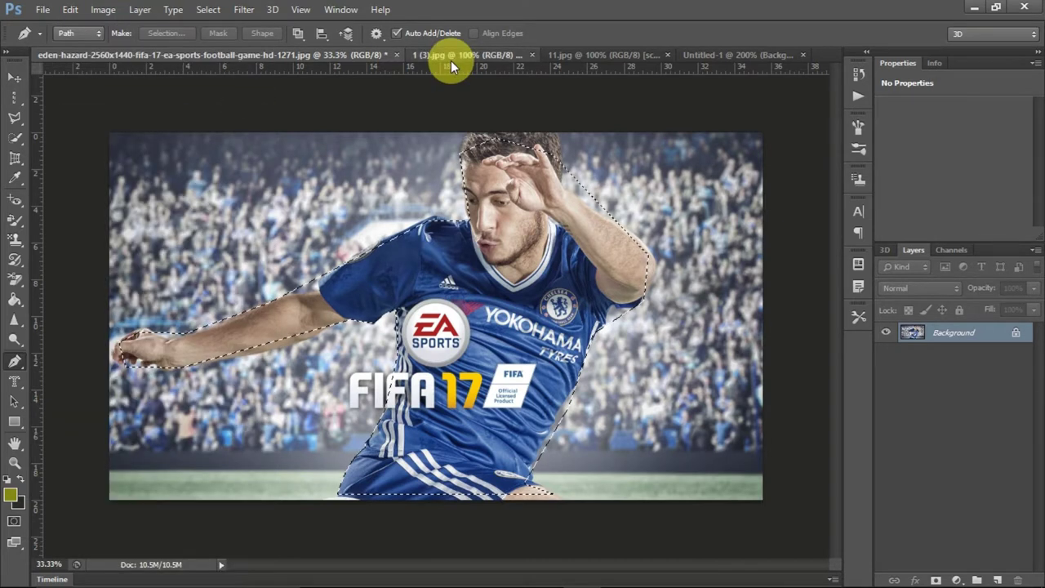
click(451, 55)
click(42, 11)
click(70, 9)
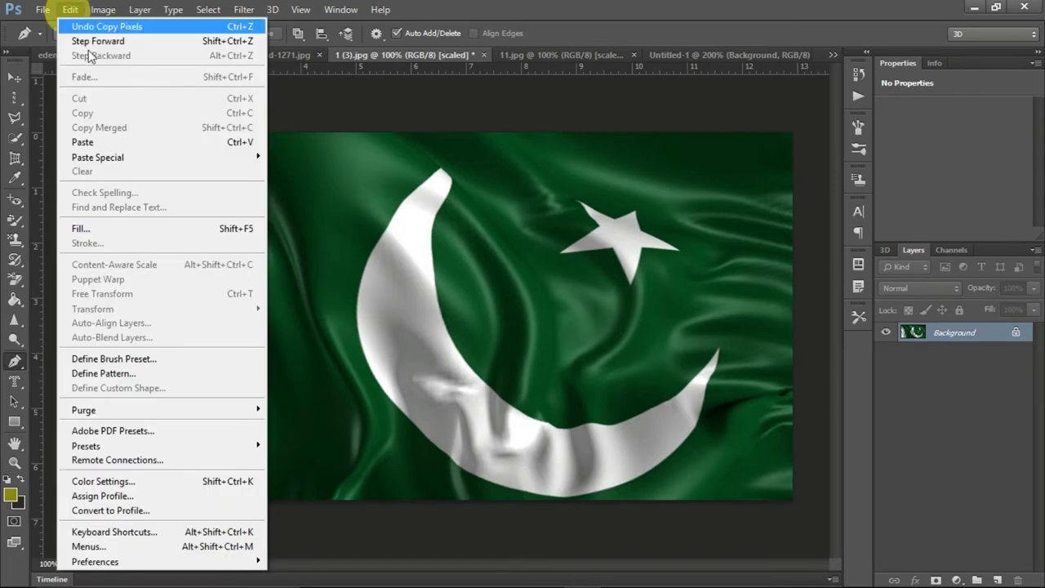
click(128, 142)
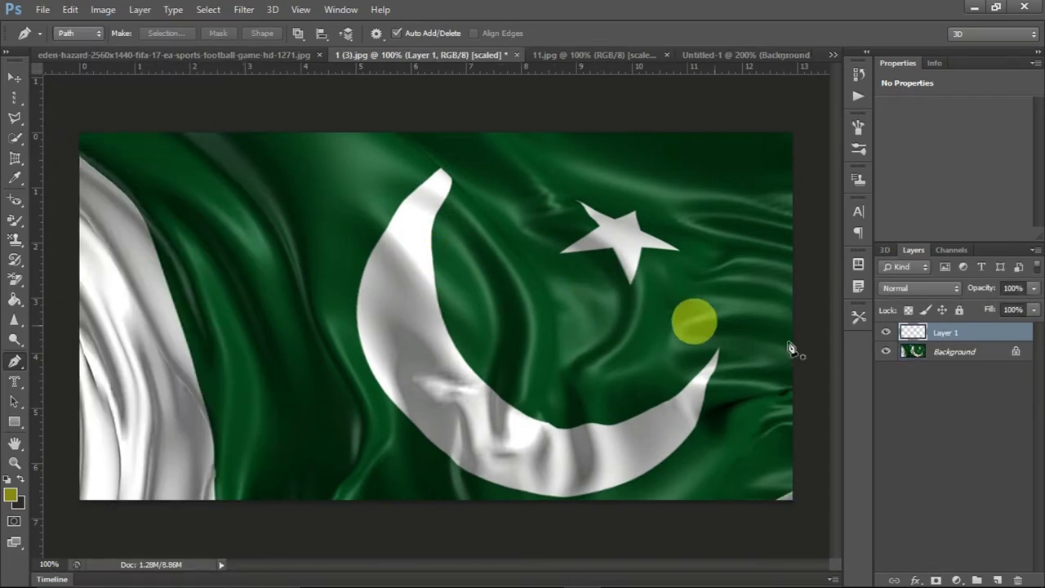
click(885, 351)
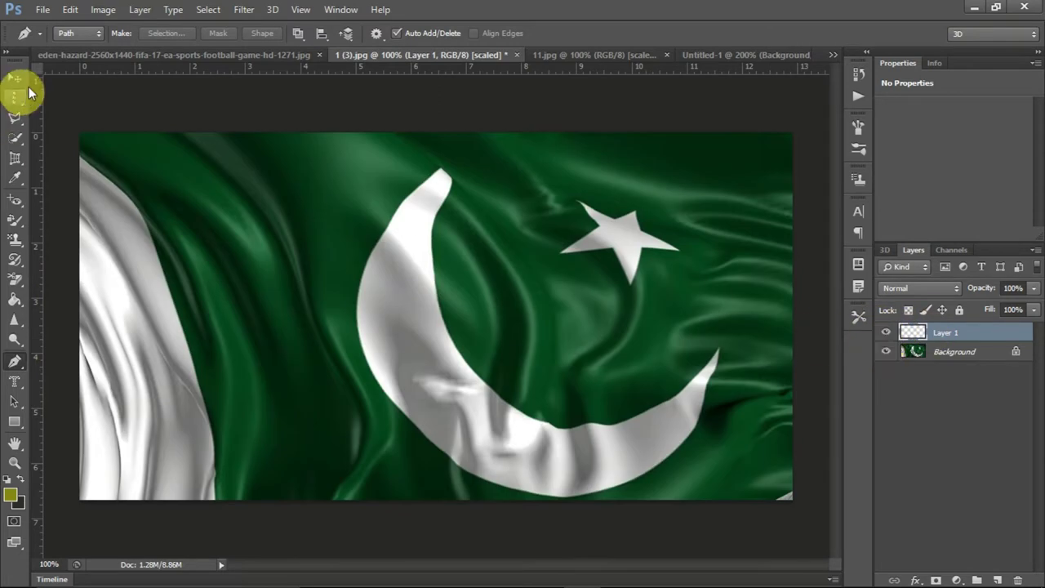
Copy the selected footballer from the FIFA 17 image again for pasting onto the flag.
click(142, 59)
click(77, 11)
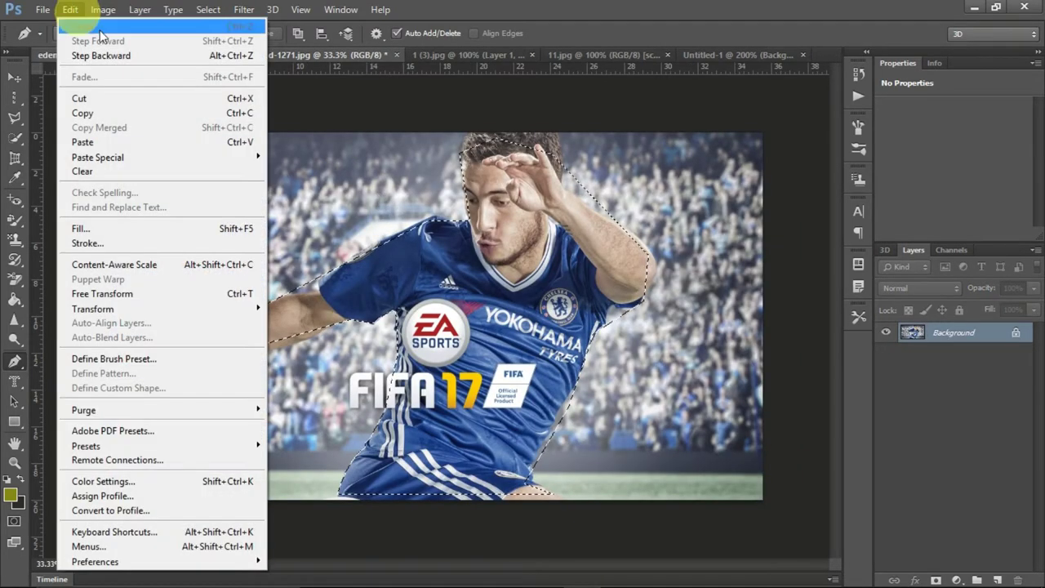
click(145, 116)
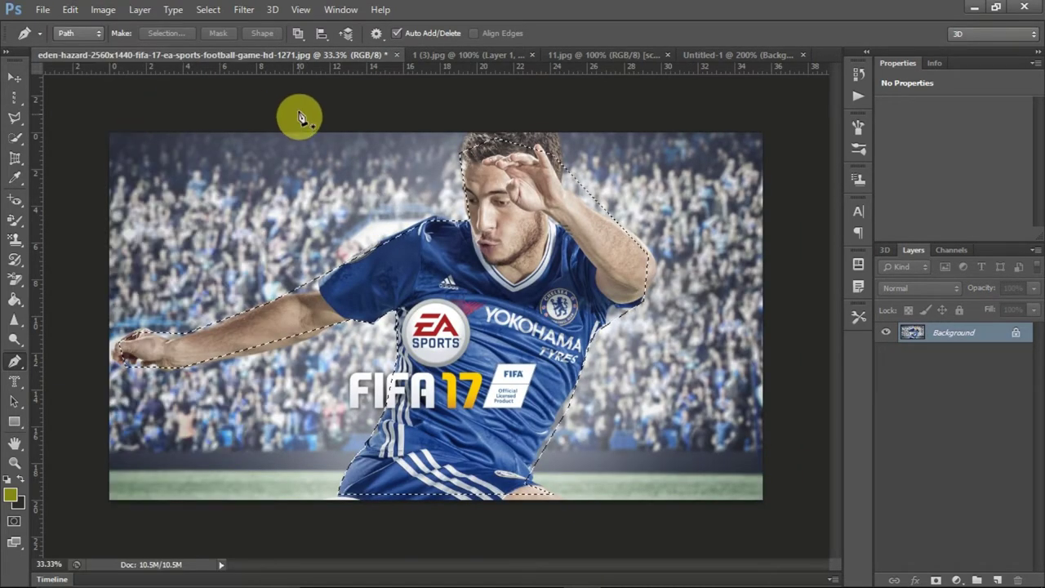
click(439, 65)
click(70, 9)
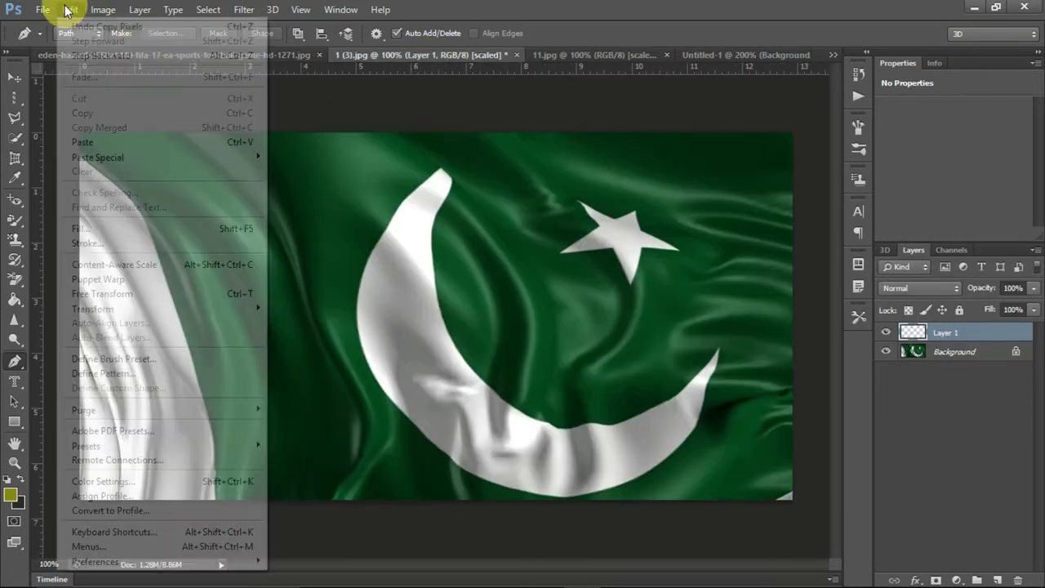
Reselect the footballer's outline in the FIFA 17 image, copy him, and paste him onto the flag.
click(107, 142)
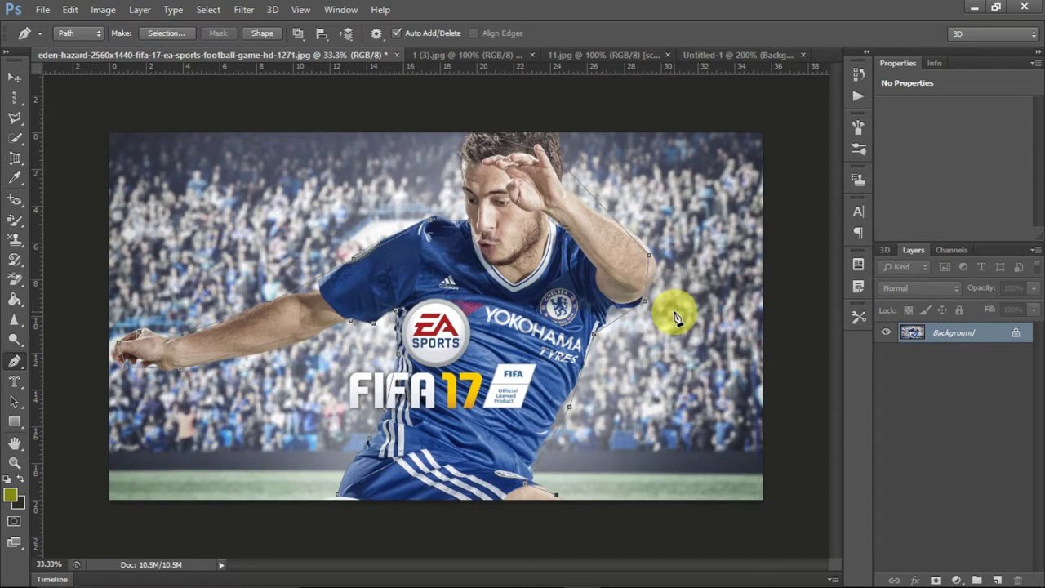
key(ctrl+Return)
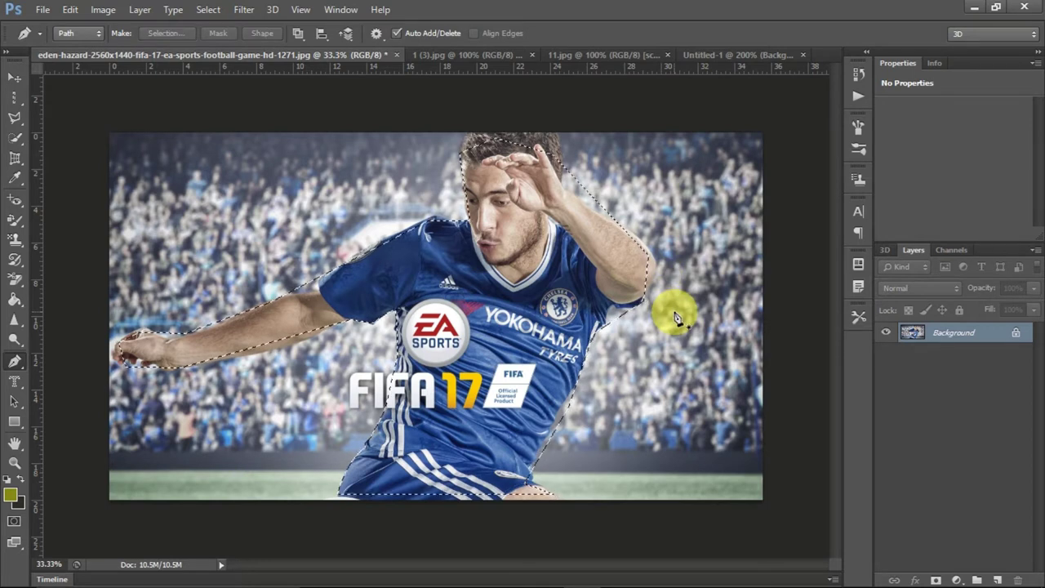
click(70, 12)
click(118, 116)
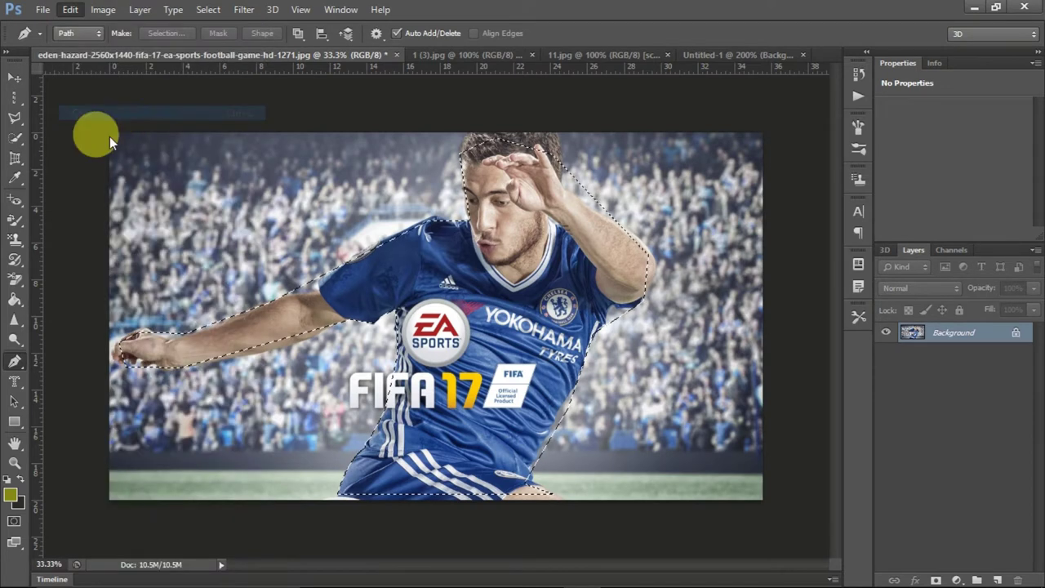
click(443, 55)
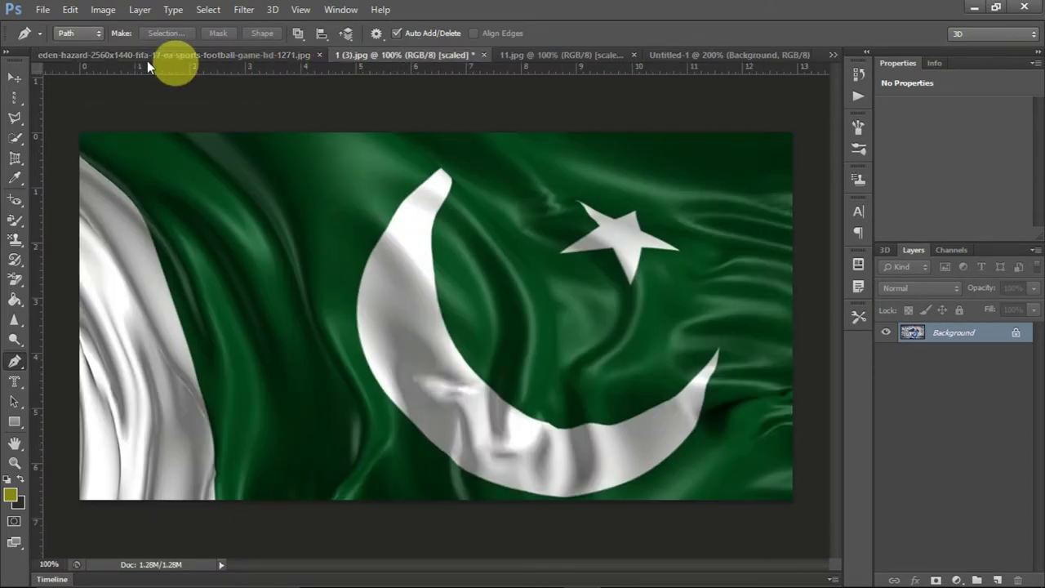
click(74, 10)
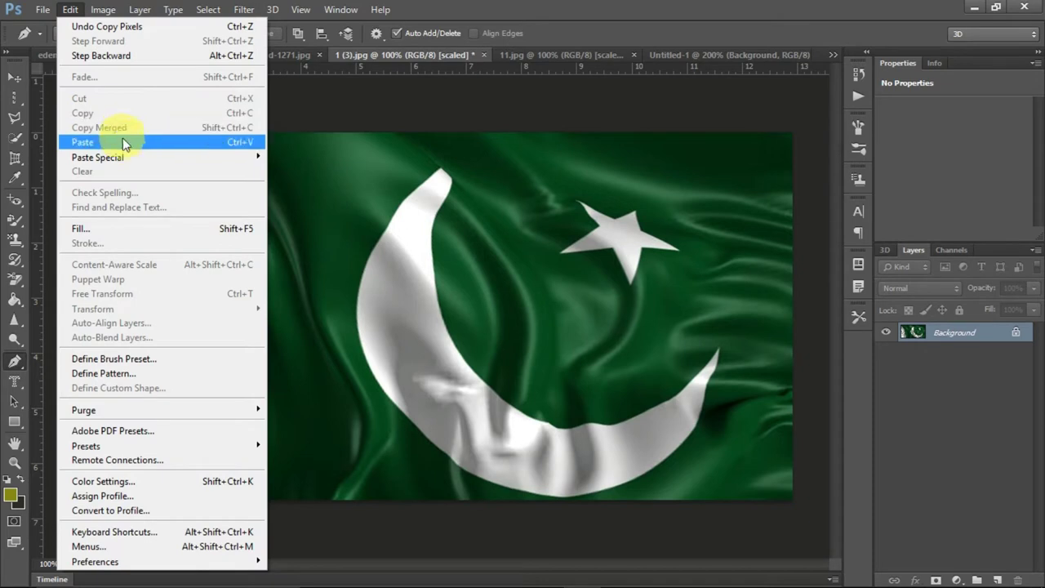
click(122, 139)
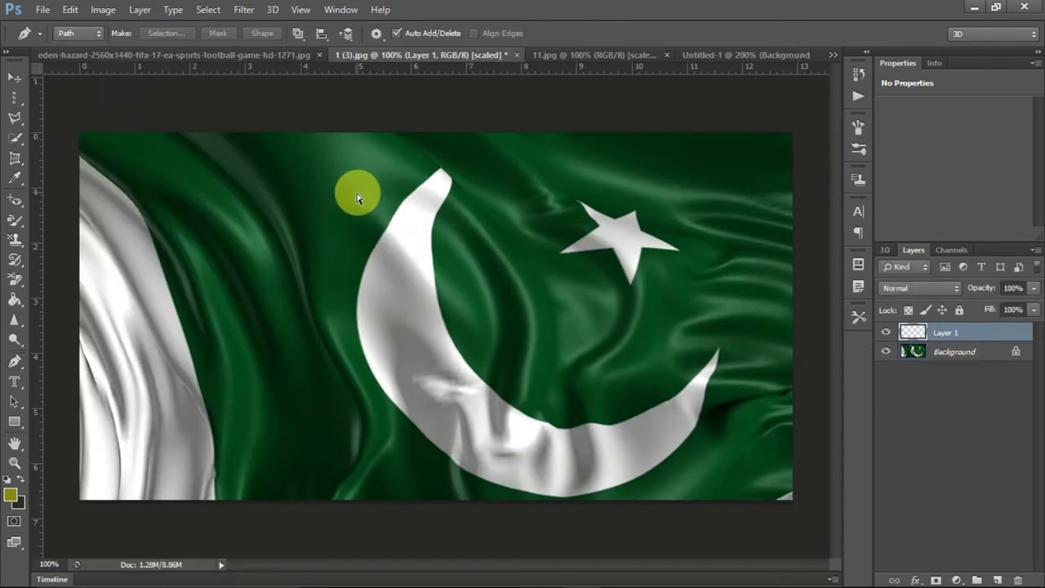
Scale the first pasted footballer down to about 29% and place him over the crescent.
key(ctrl+t)
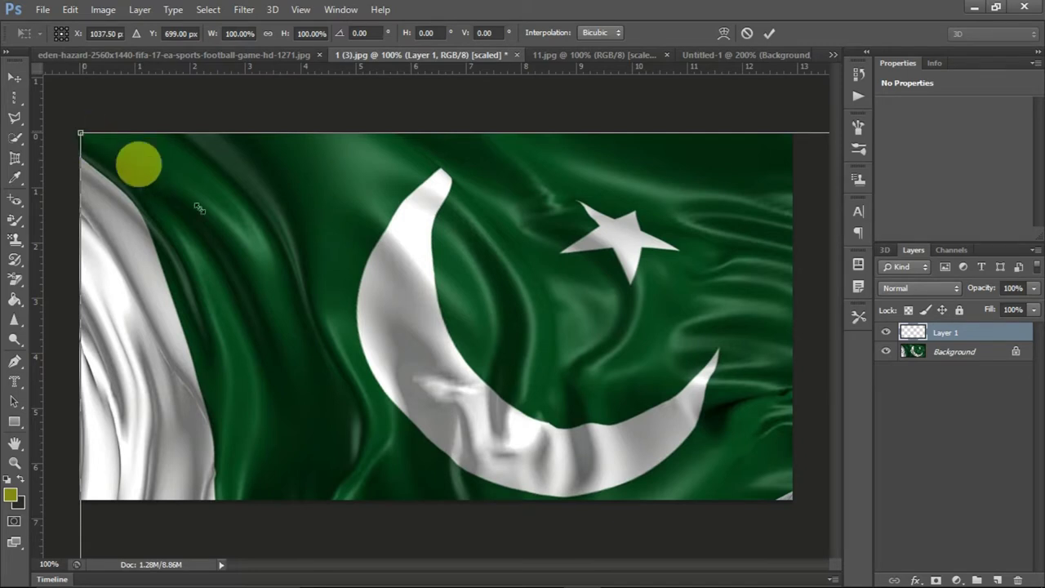
drag(82, 130, 503, 417)
mouse_move(666, 467)
mouse_down()
mouse_move(235, 147)
mouse_move(234, 164)
mouse_up()
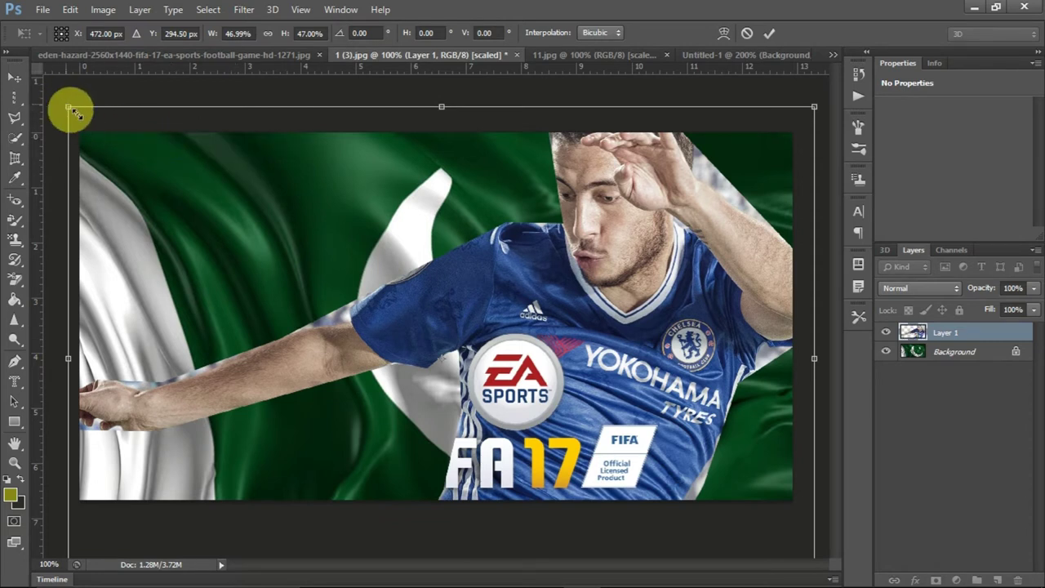
drag(72, 111, 180, 203)
mouse_move(303, 310)
mouse_down()
mouse_move(392, 326)
mouse_move(402, 318)
mouse_up()
key(ctrl+z)
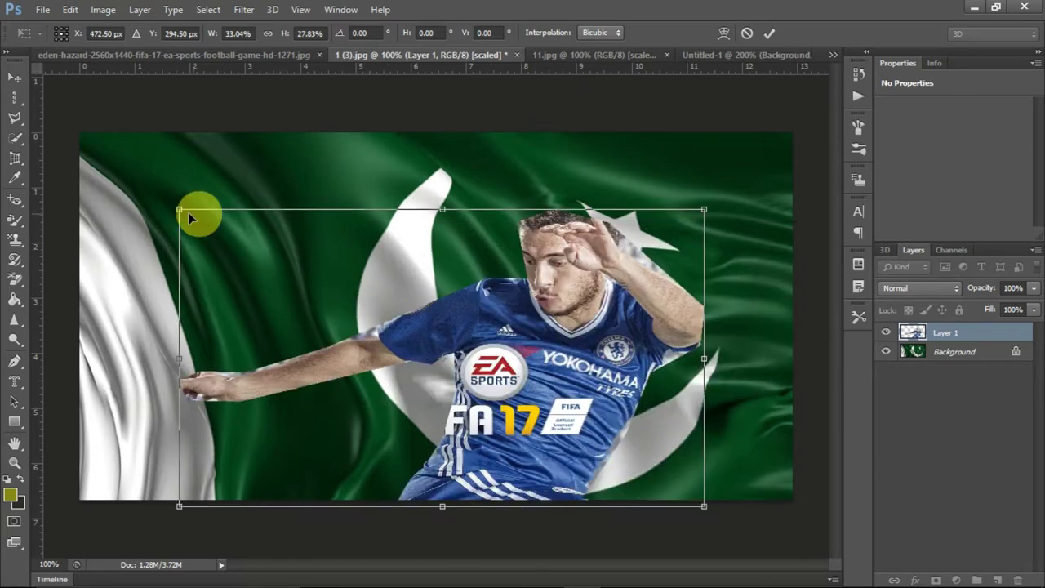
drag(176, 207, 235, 236)
mouse_move(345, 295)
mouse_down()
mouse_move(374, 333)
mouse_move(452, 343)
mouse_move(455, 303)
mouse_move(436, 286)
mouse_move(435, 305)
mouse_up()
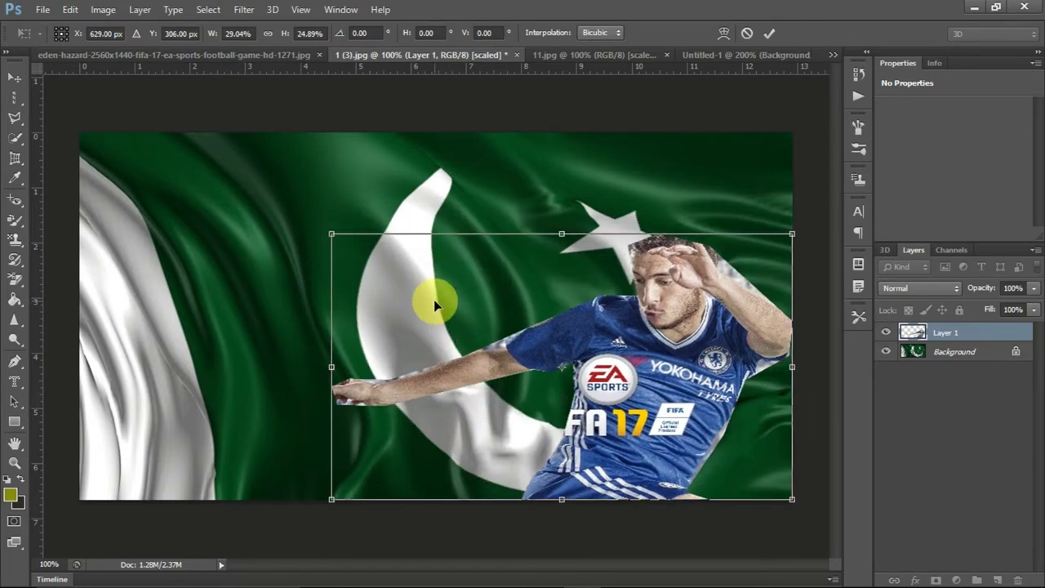
key(p)
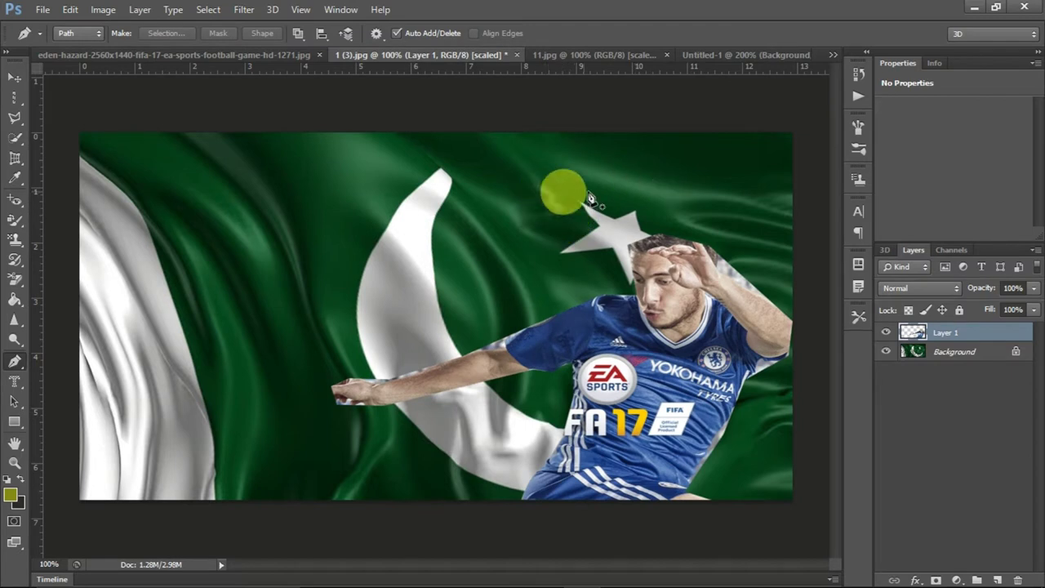
Make a selection from the footballer's path in the FIFA 17 image with a 2-pixel feather.
click(121, 55)
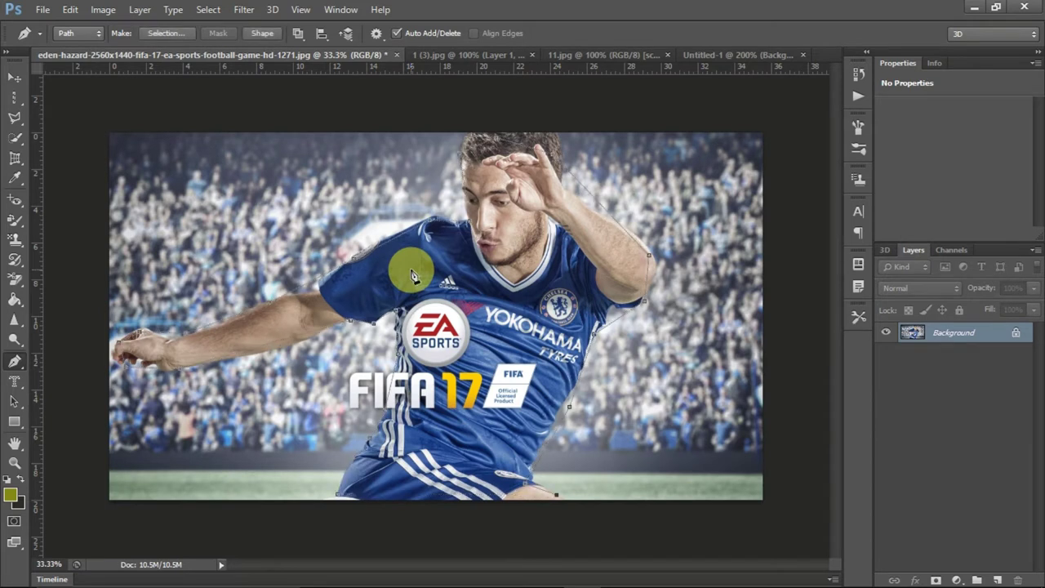
right_click(492, 289)
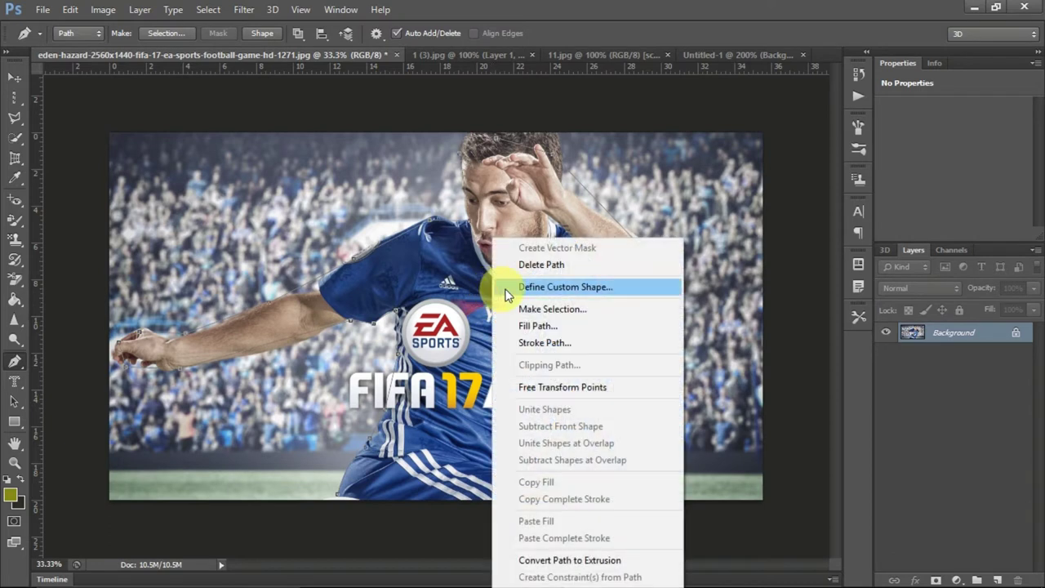
right_click(398, 280)
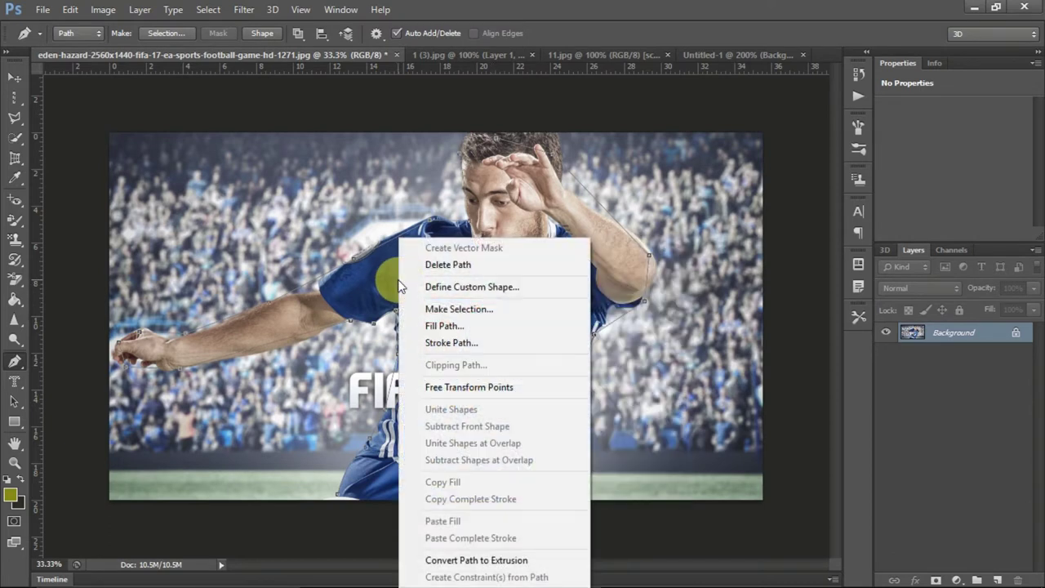
click(479, 311)
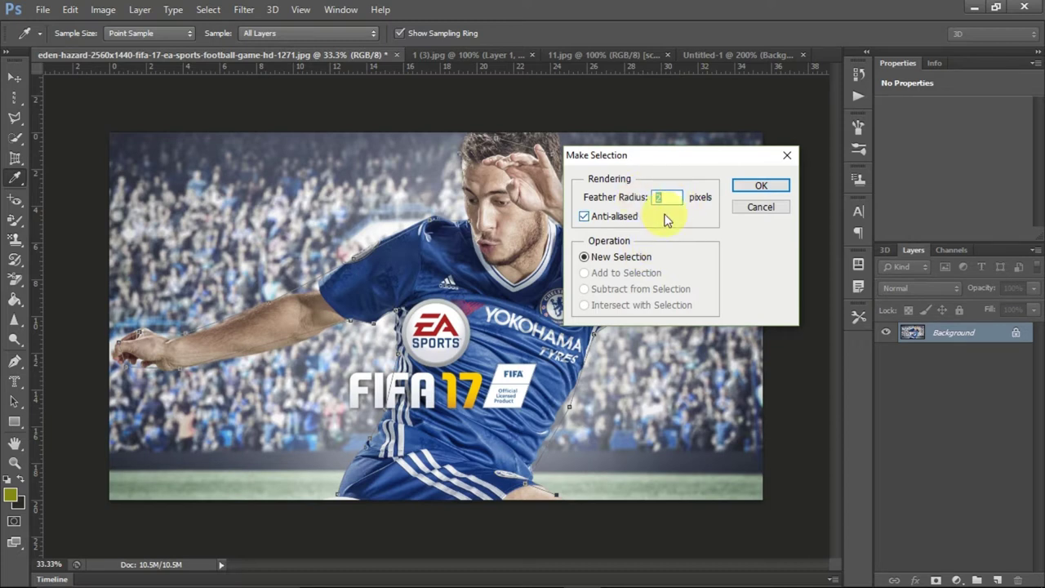
click(757, 190)
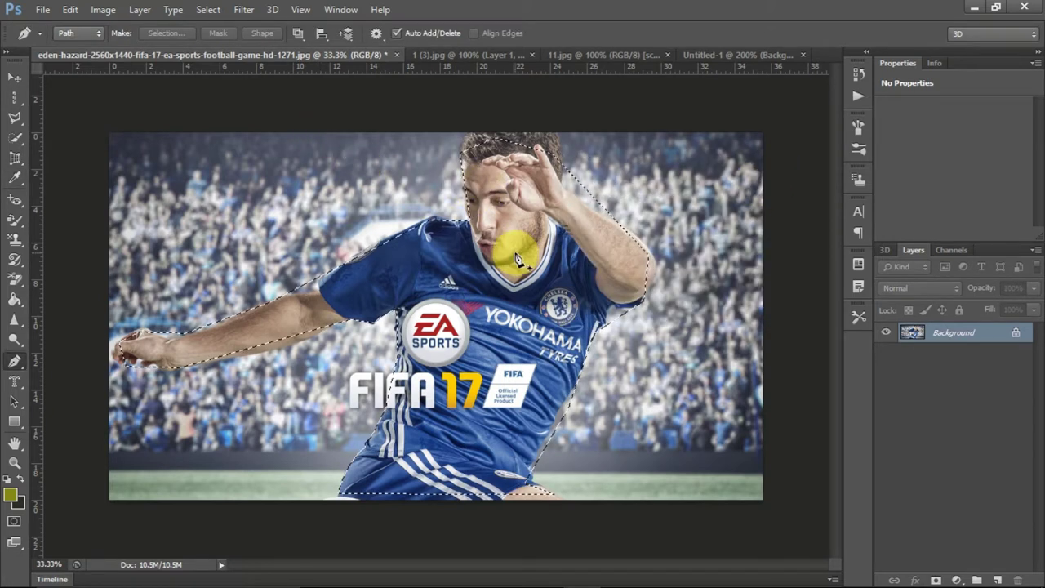
Copy the feathered footballer and paste him into the flag document as a new layer.
click(70, 9)
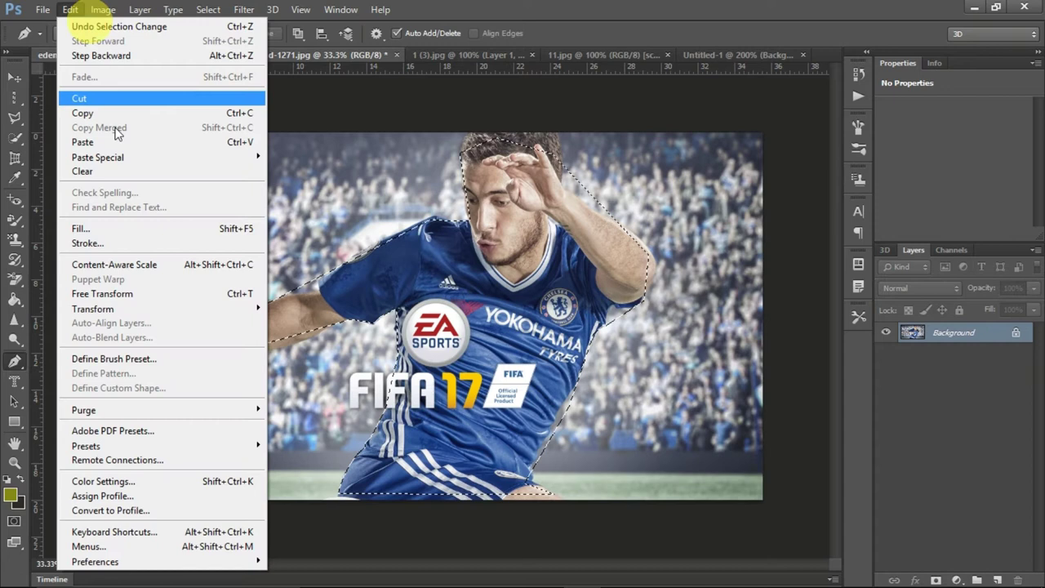
click(123, 115)
click(456, 59)
click(70, 9)
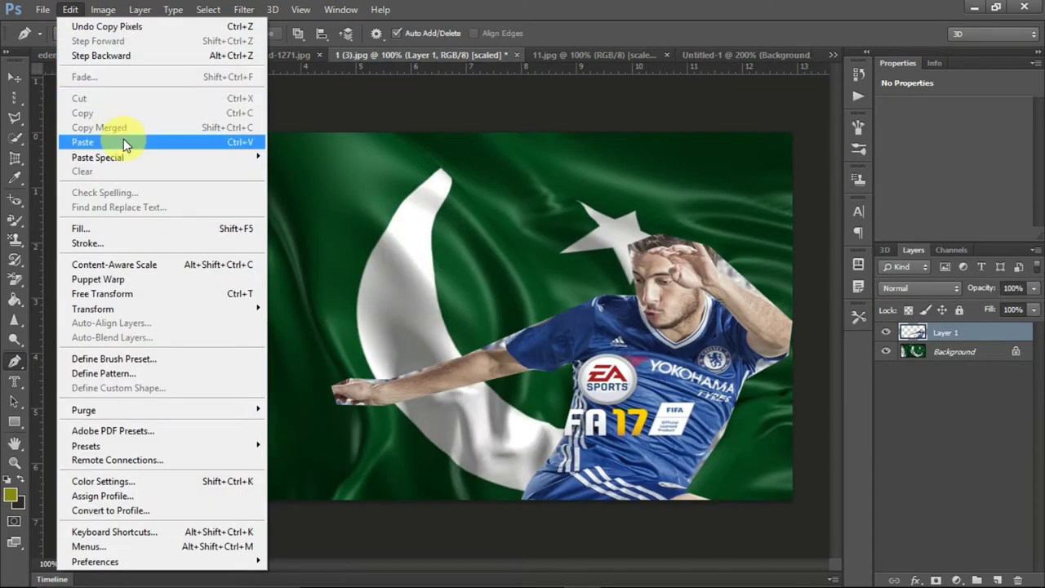
click(124, 140)
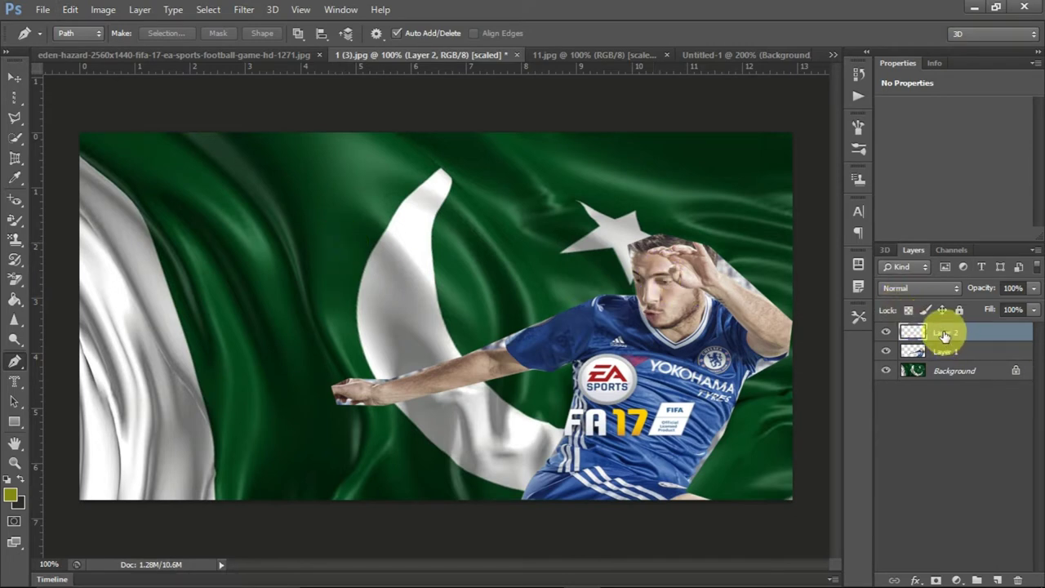
Scale the second footballer copy on Layer 2 to about 17% and place it at the flag's lower left.
key(ctrl+t)
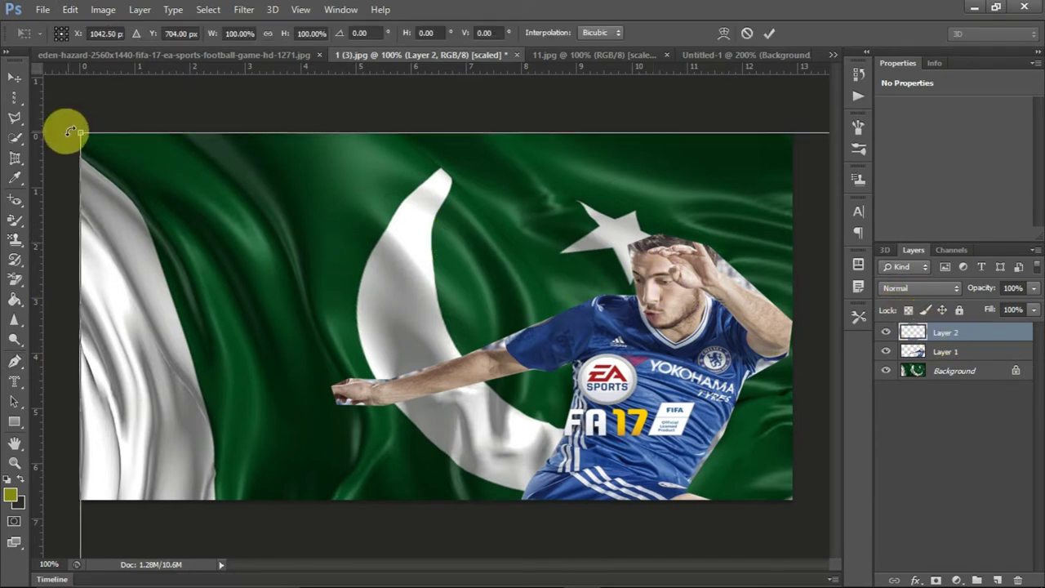
drag(81, 135, 462, 393)
drag(565, 439, 201, 182)
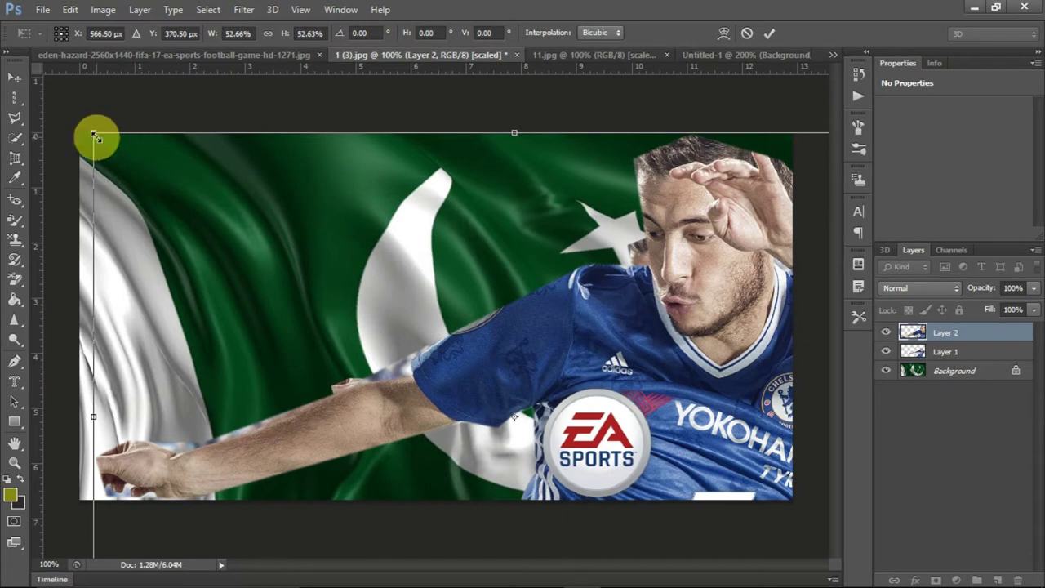
mouse_move(95, 133)
mouse_down()
mouse_move(319, 251)
mouse_move(288, 234)
mouse_up()
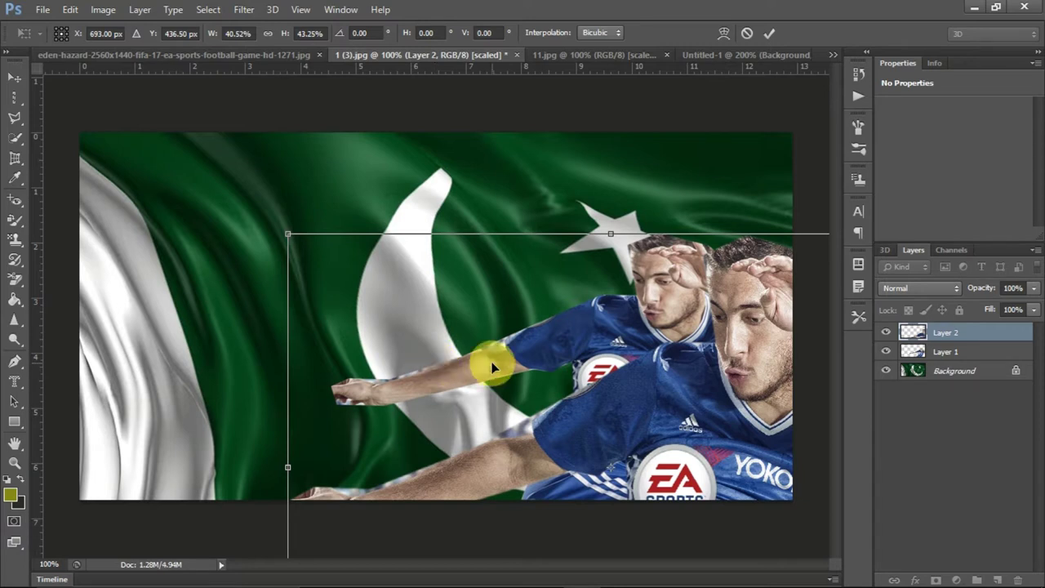
mouse_move(474, 357)
mouse_down()
mouse_move(106, 292)
mouse_move(289, 276)
mouse_up()
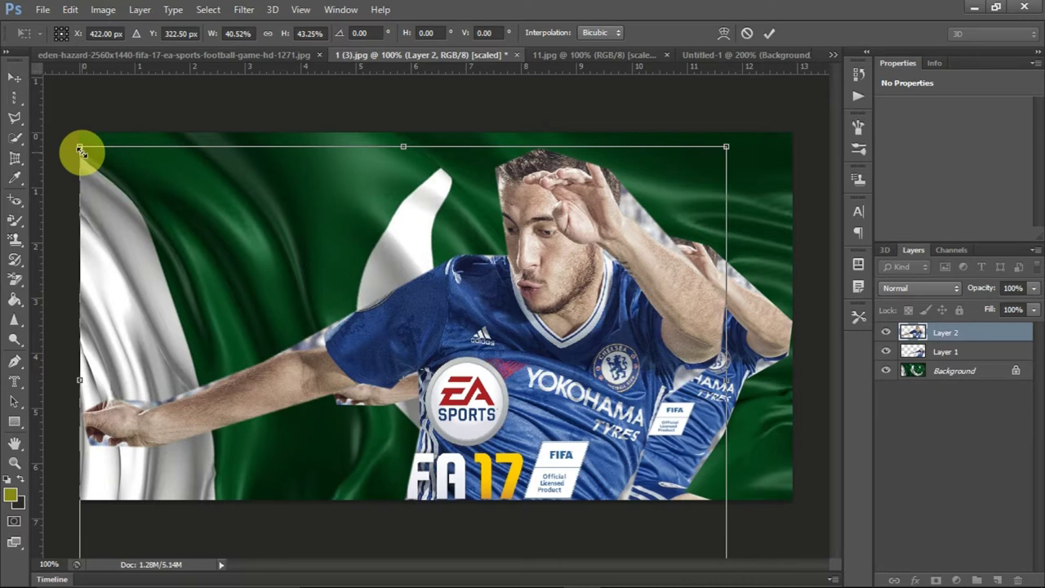
drag(80, 150, 269, 280)
mouse_move(371, 377)
mouse_down()
mouse_move(358, 430)
mouse_move(315, 416)
mouse_move(175, 406)
mouse_up()
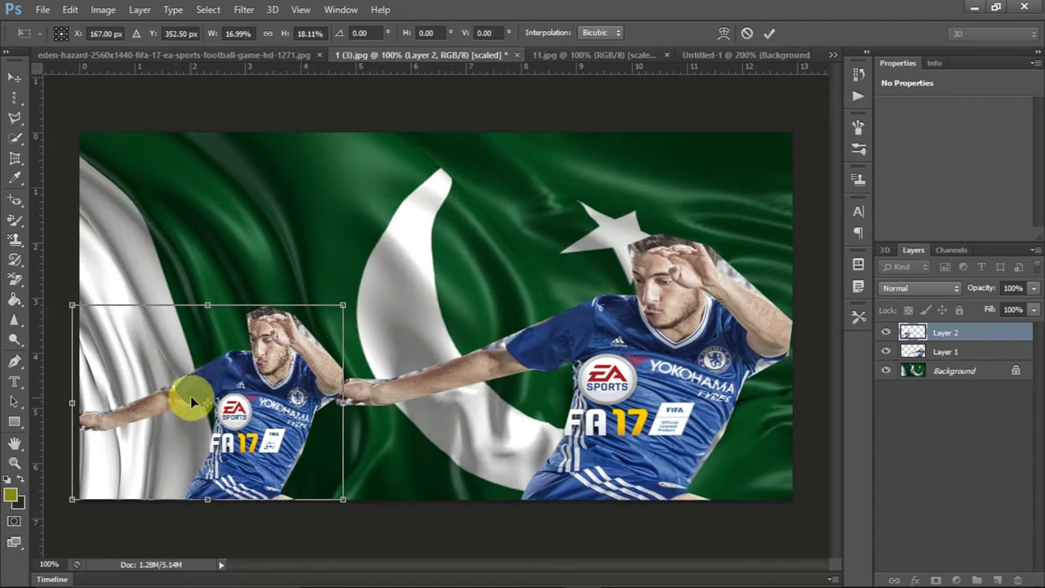
key(p)
key(Return)
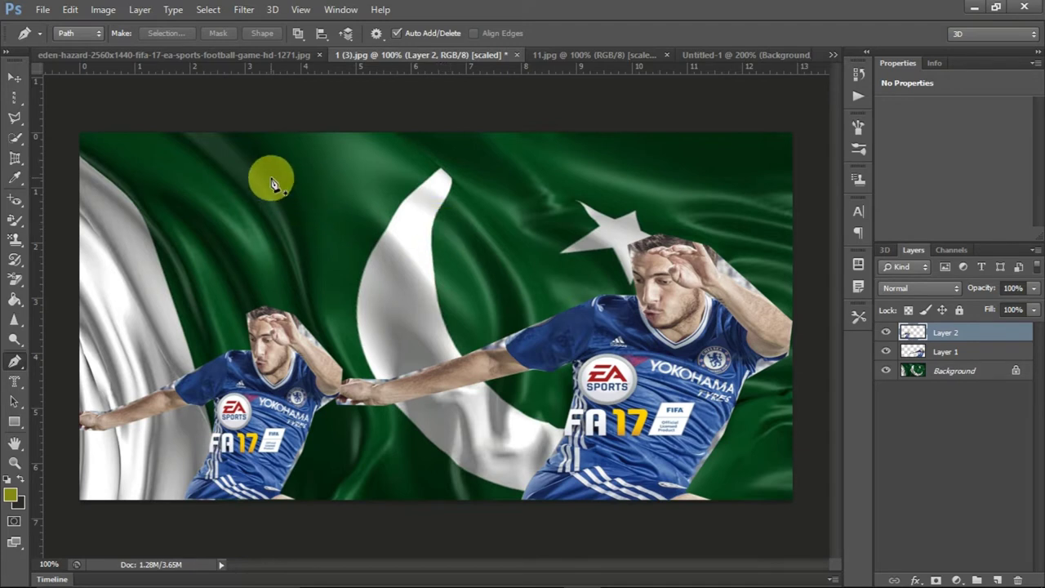
Make a selection from the footballer's path with a 5-pixel feather radius.
click(178, 61)
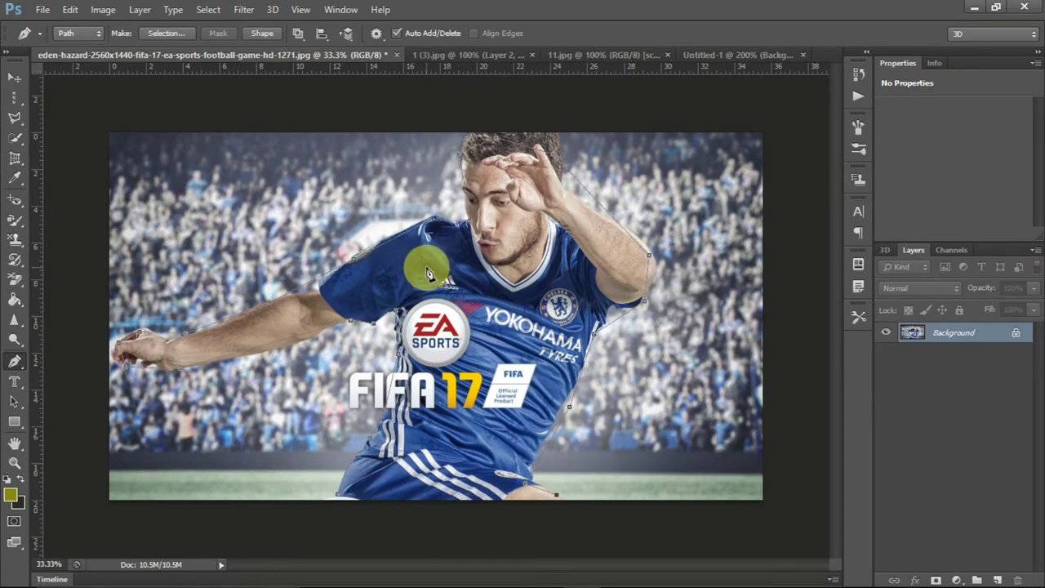
right_click(427, 273)
click(491, 304)
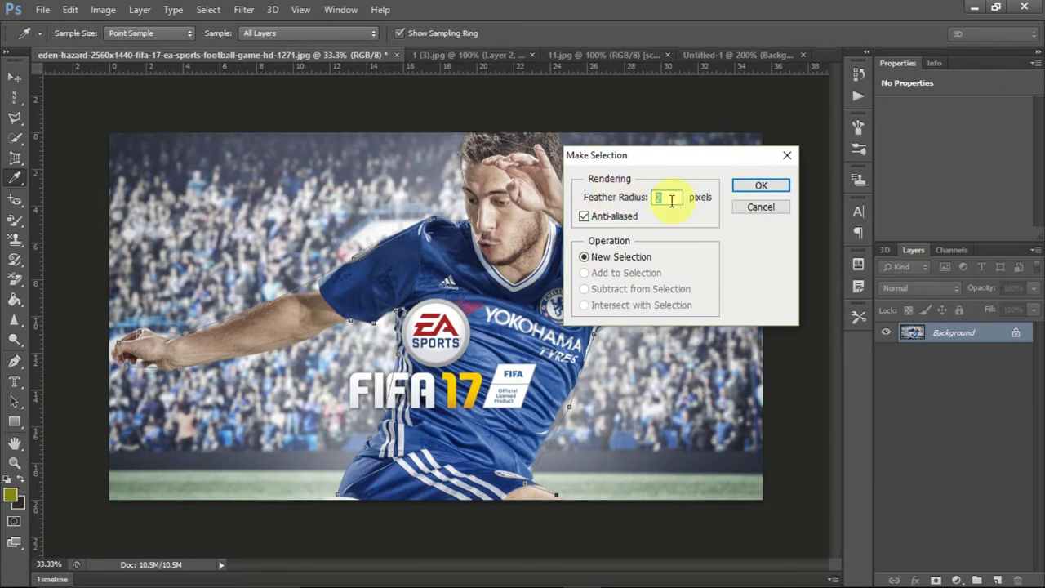
text(5)
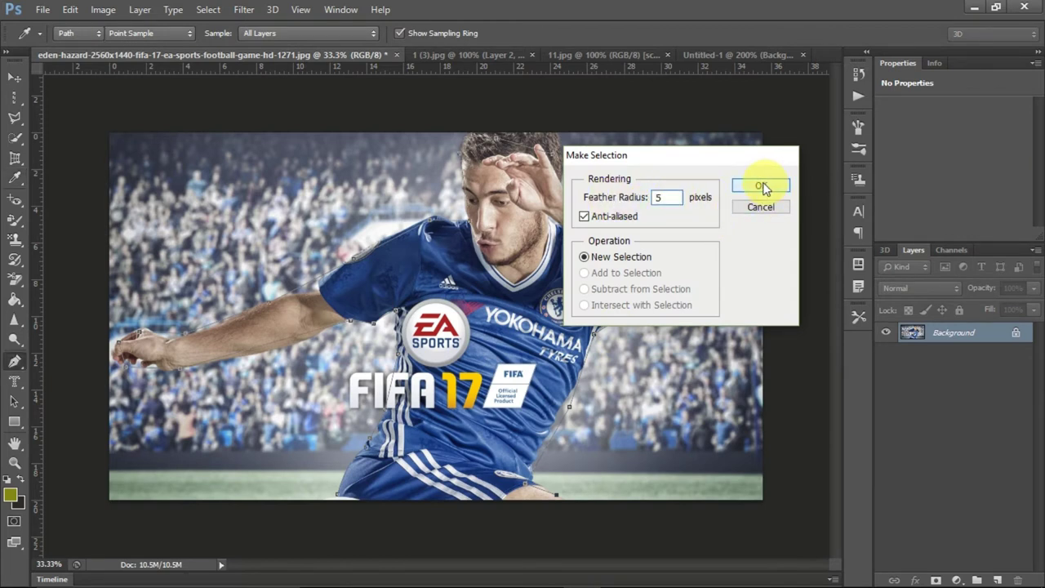
click(761, 186)
Copy the 5-pixel-feathered footballer and paste him onto the flag as Layer 3.
click(69, 9)
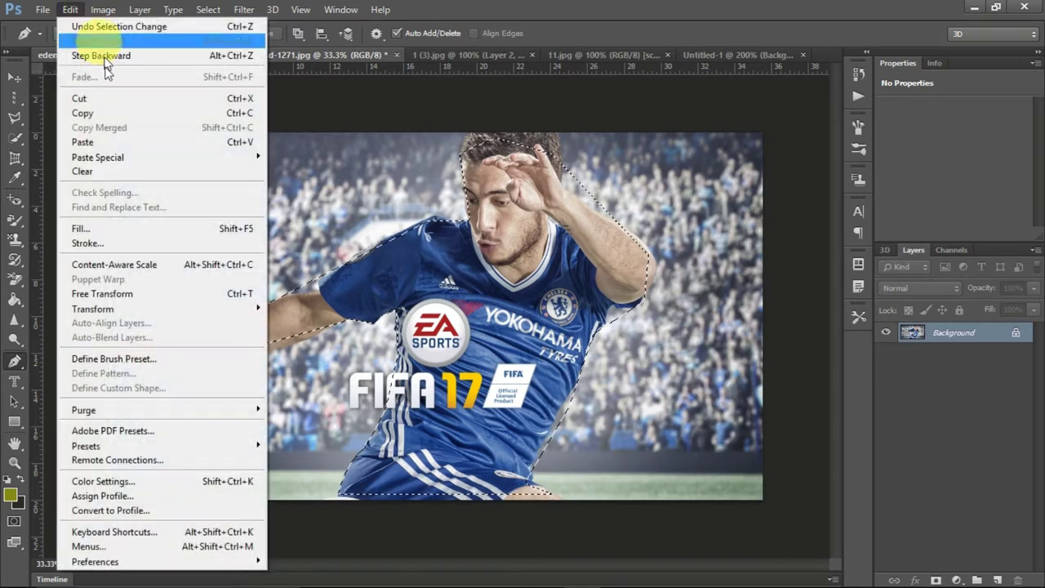
click(109, 117)
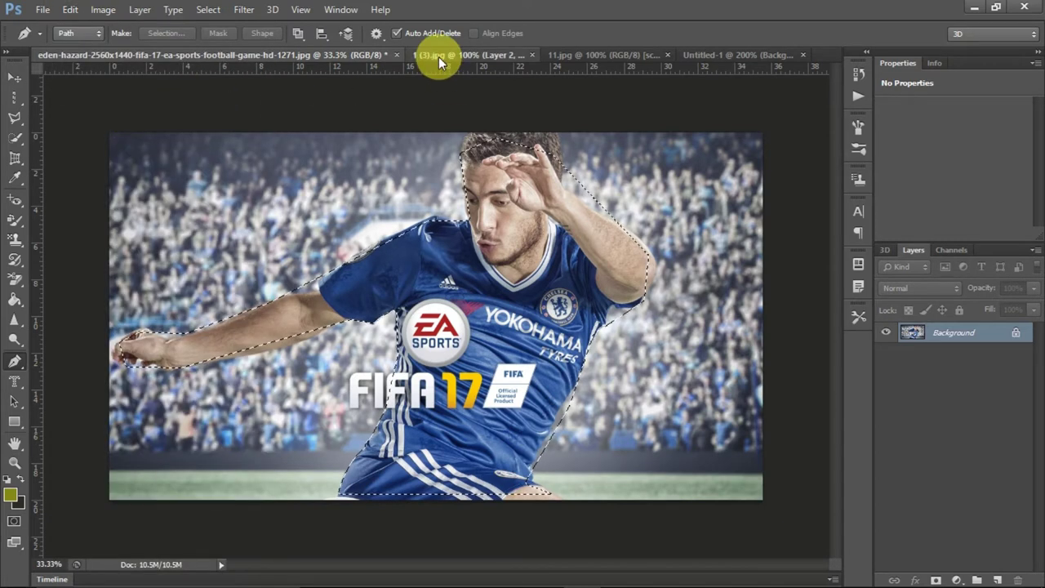
click(437, 55)
click(70, 9)
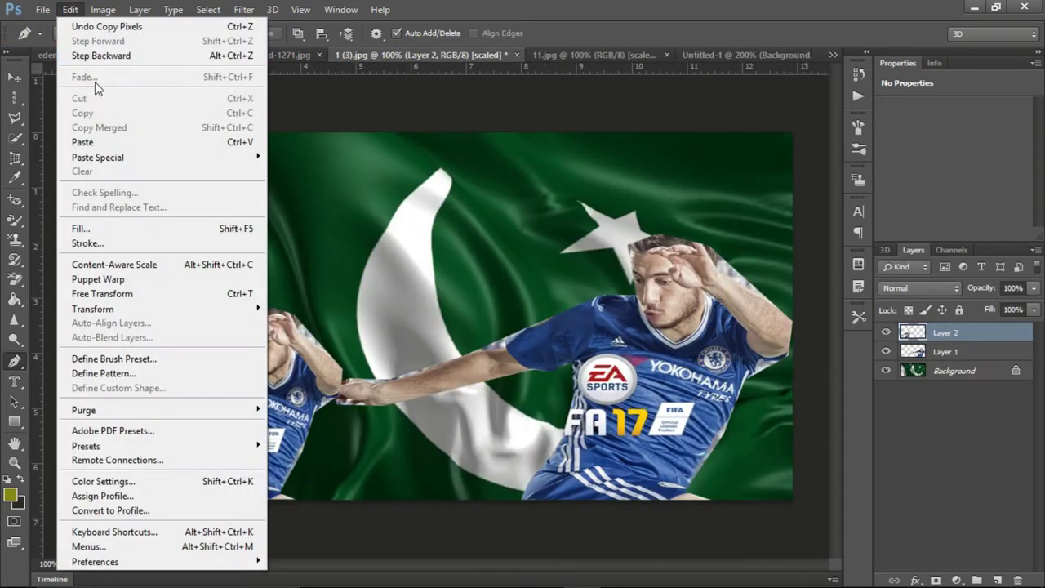
click(105, 141)
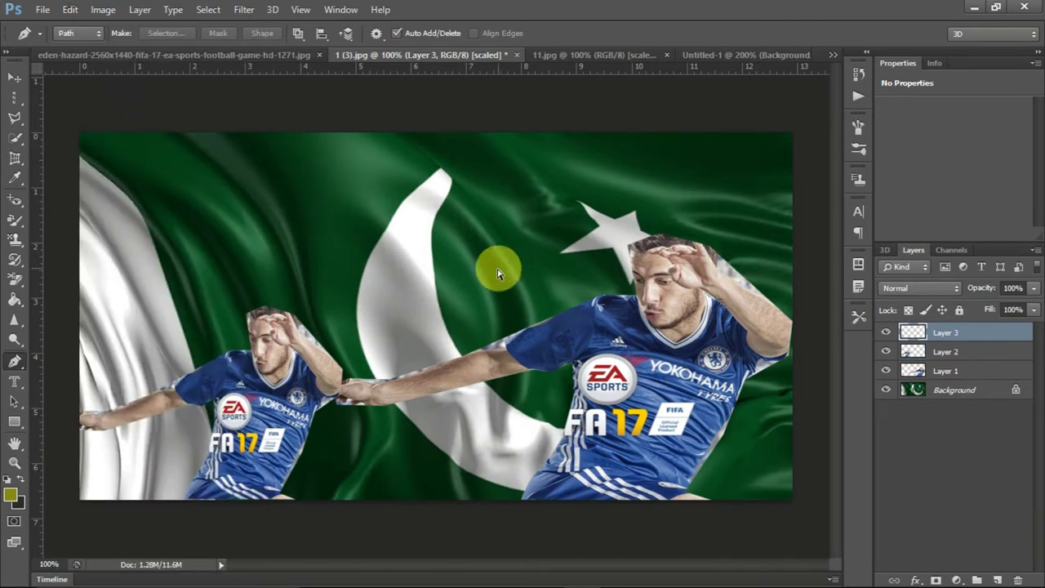
Scale the third footballer copy on Layer 3 to about 19% and set it at the flag's upper middle.
key(ctrl+t)
mouse_move(81, 130)
mouse_down()
mouse_move(233, 203)
mouse_move(496, 357)
mouse_move(541, 434)
mouse_move(322, 210)
mouse_move(187, 128)
mouse_move(198, 137)
mouse_up()
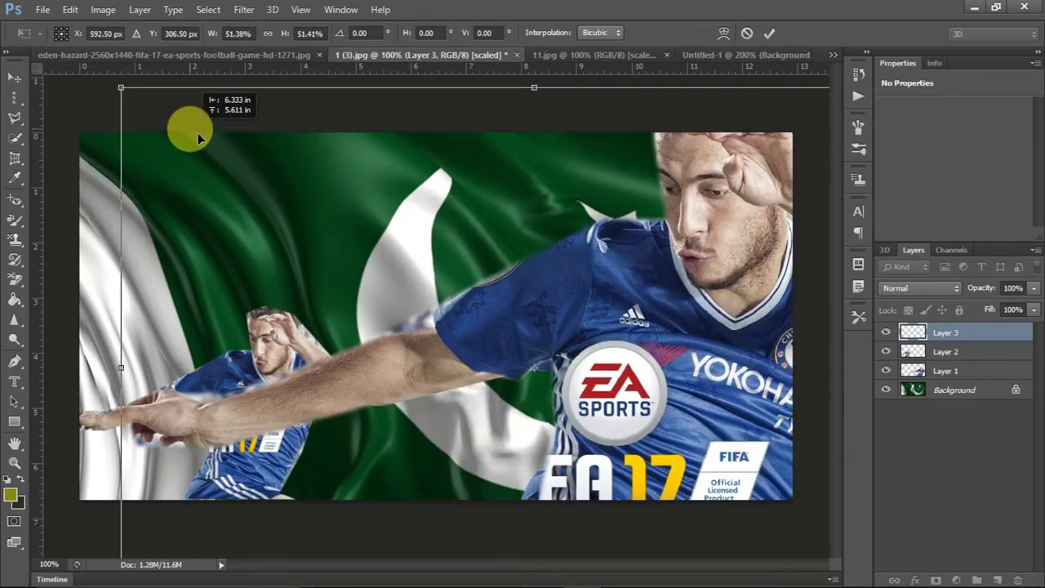
drag(133, 94, 383, 271)
mouse_move(447, 313)
mouse_down()
mouse_move(373, 217)
mouse_move(288, 172)
mouse_up()
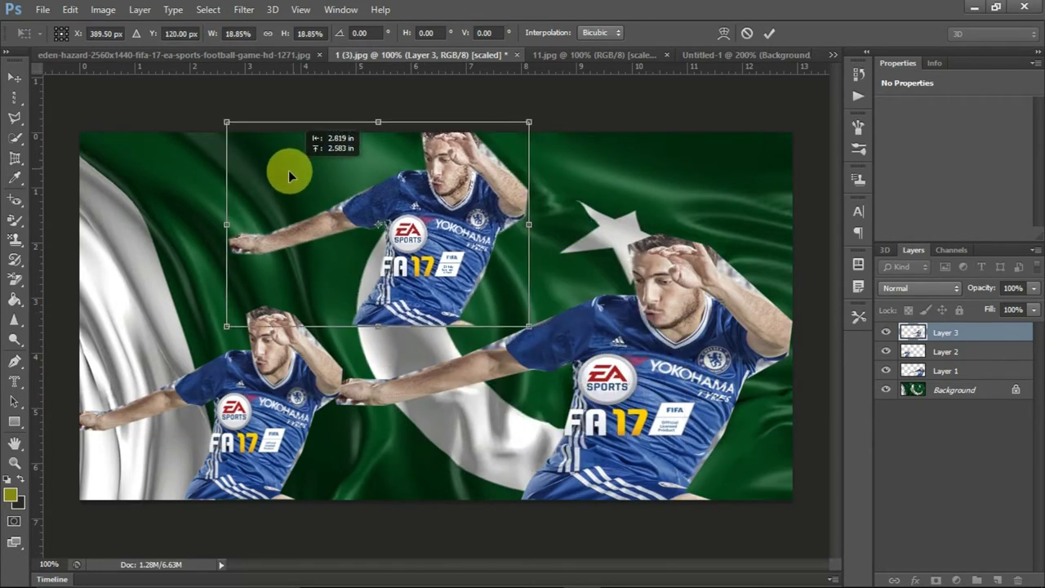
click(769, 33)
key(p)
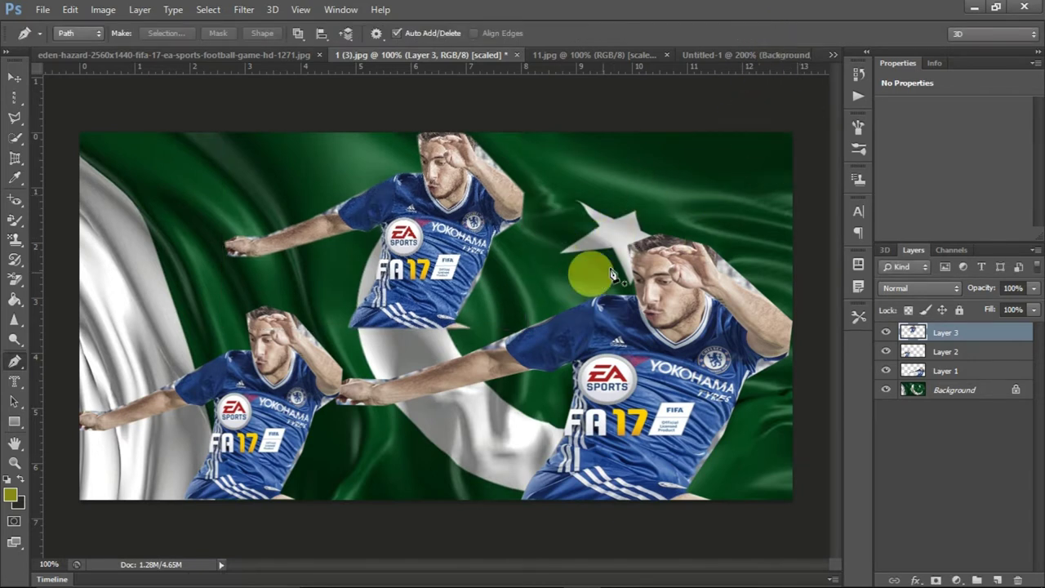
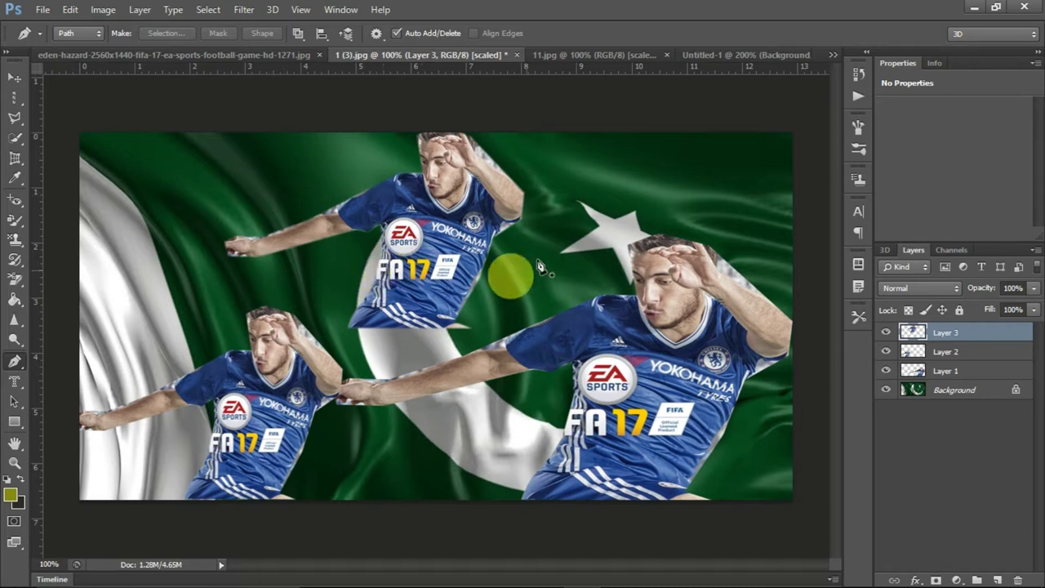
Hide the player layers and begin tracing the crescent's outer edge with the Pen tool.
click(887, 351)
click(886, 370)
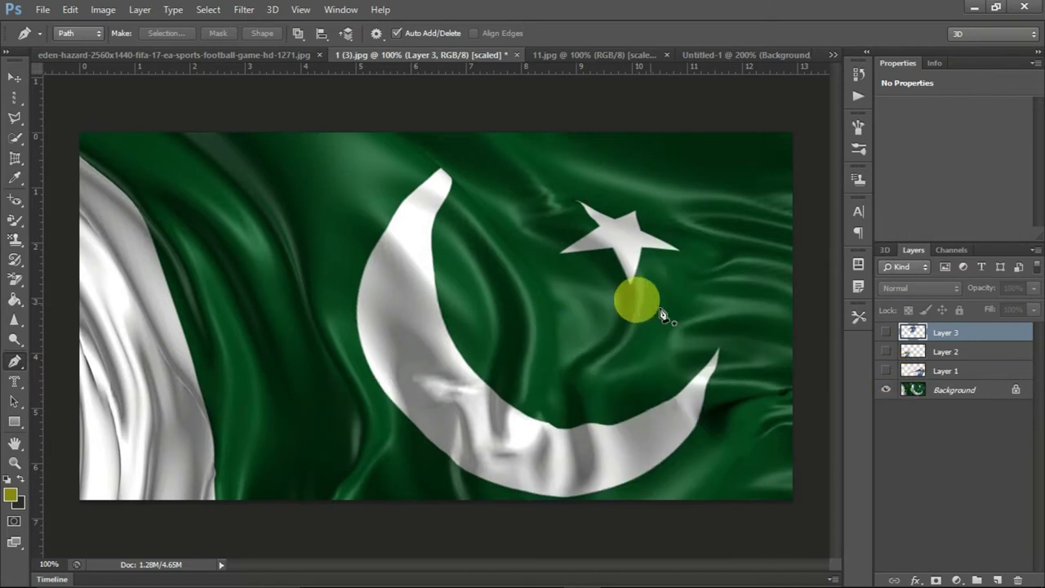
click(435, 173)
click(363, 262)
click(377, 415)
click(464, 488)
click(627, 482)
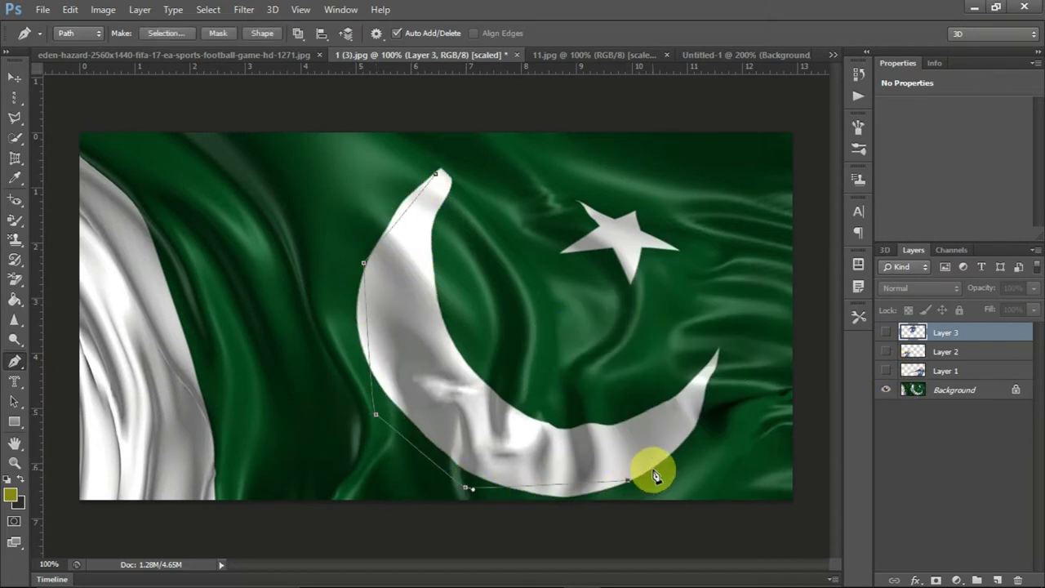
Curve the path around the crescent's tip, up its inner side, and close it.
drag(737, 382, 741, 333)
click(616, 407)
click(465, 350)
click(455, 204)
click(474, 155)
click(435, 174)
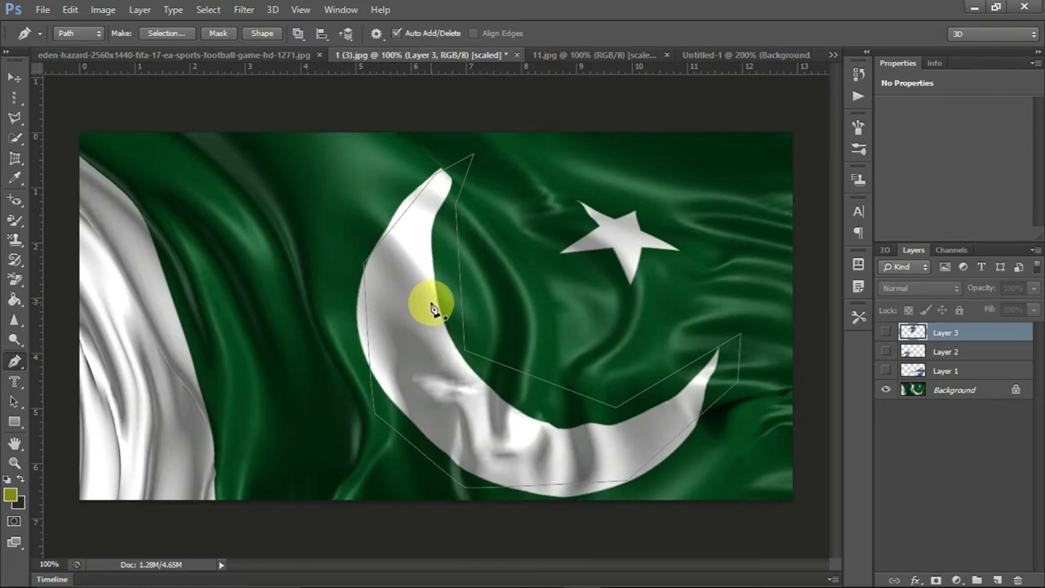
Turn the crescent path into a selection, copy it to a new layer, then undo that layer.
key(ctrl+Return)
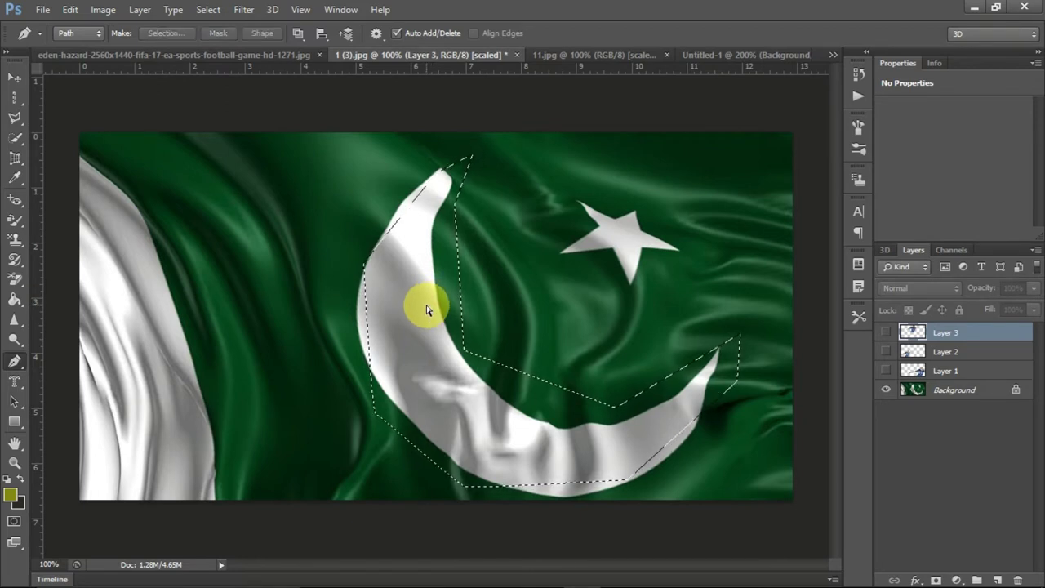
key(ctrl+j)
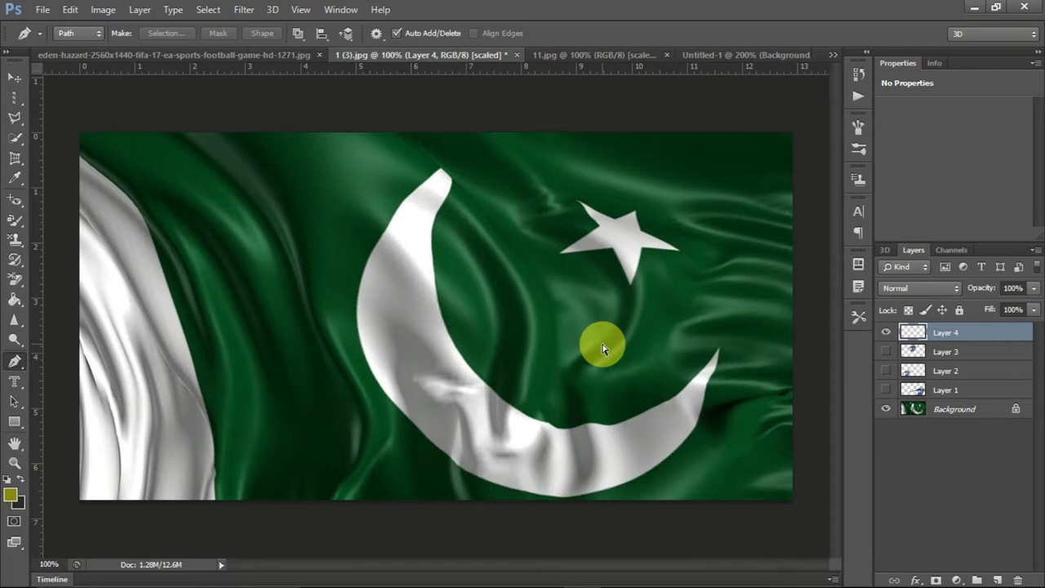
key(ctrl+alt+z)
key(ctrl+alt+z)
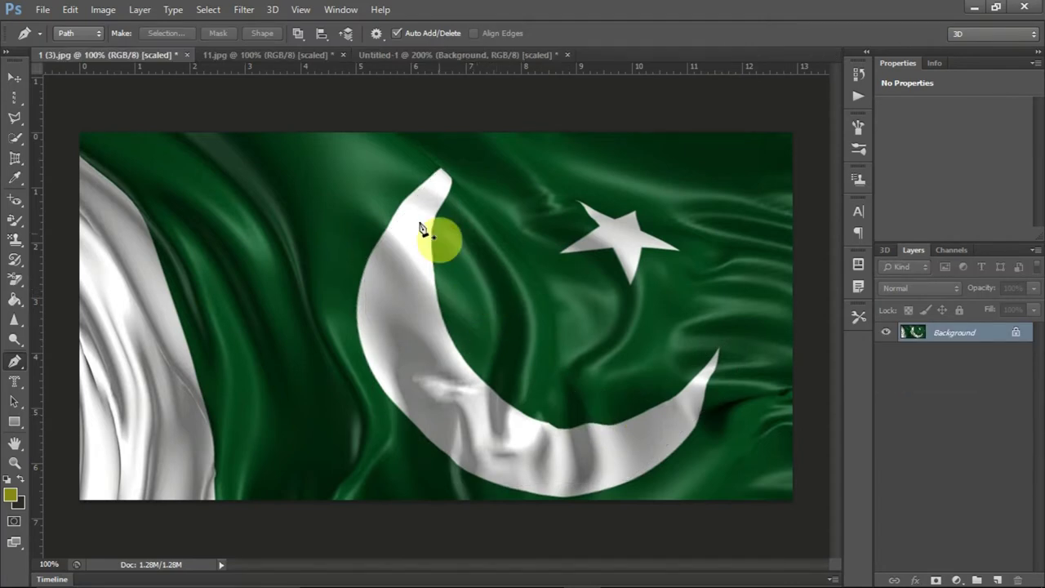
Browse the Photoshop related photos folder and open the portrait of the man in a light shirt.
click(42, 14)
click(65, 38)
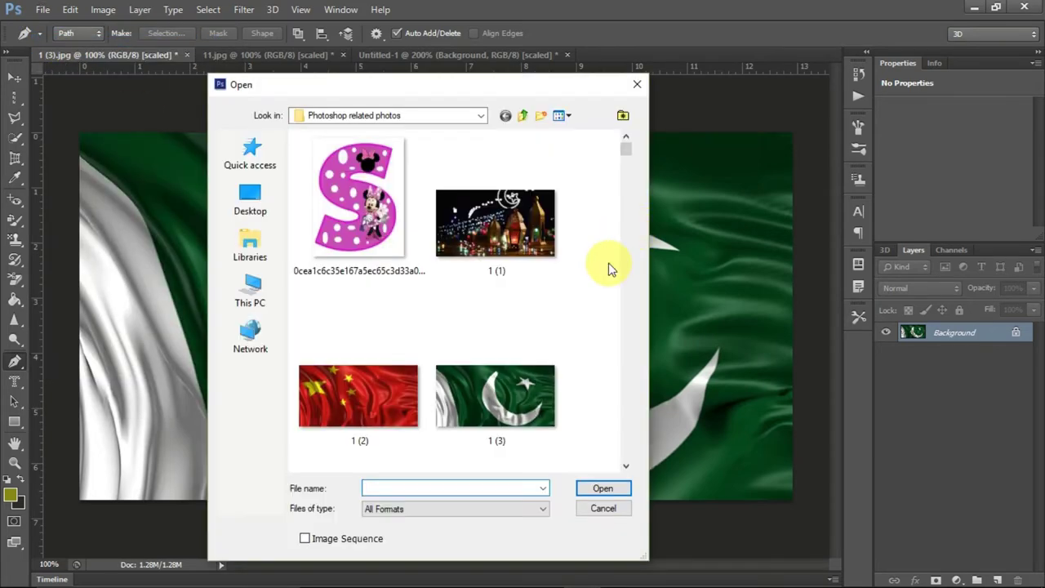
scroll(611, 269, down, 3)
scroll(611, 270, down, 3)
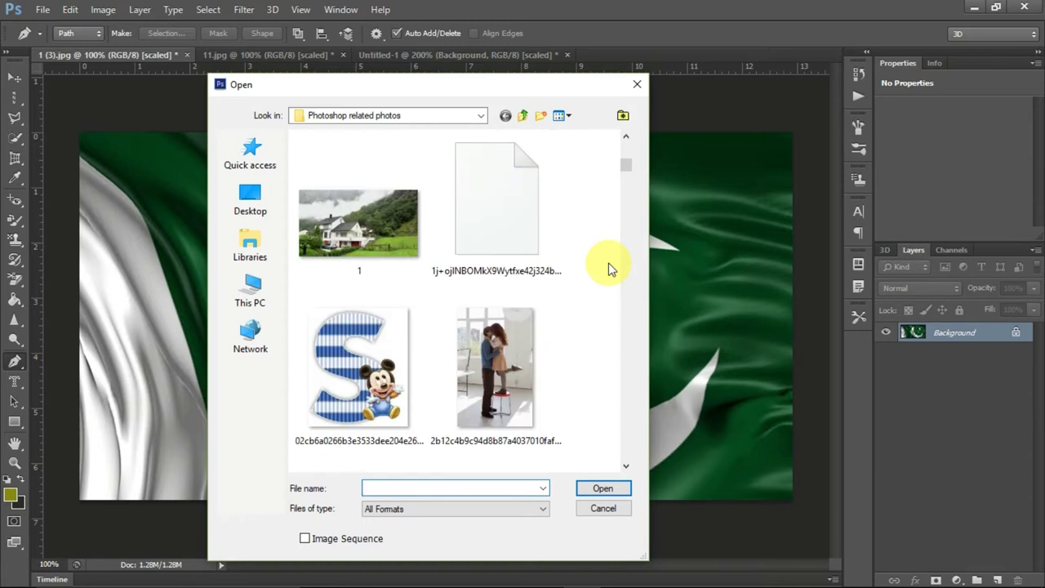
scroll(611, 270, down, 3)
scroll(590, 269, down, 3)
scroll(590, 269, down, 3)
scroll(589, 270, down, 3)
scroll(589, 271, down, 3)
scroll(589, 270, down, 3)
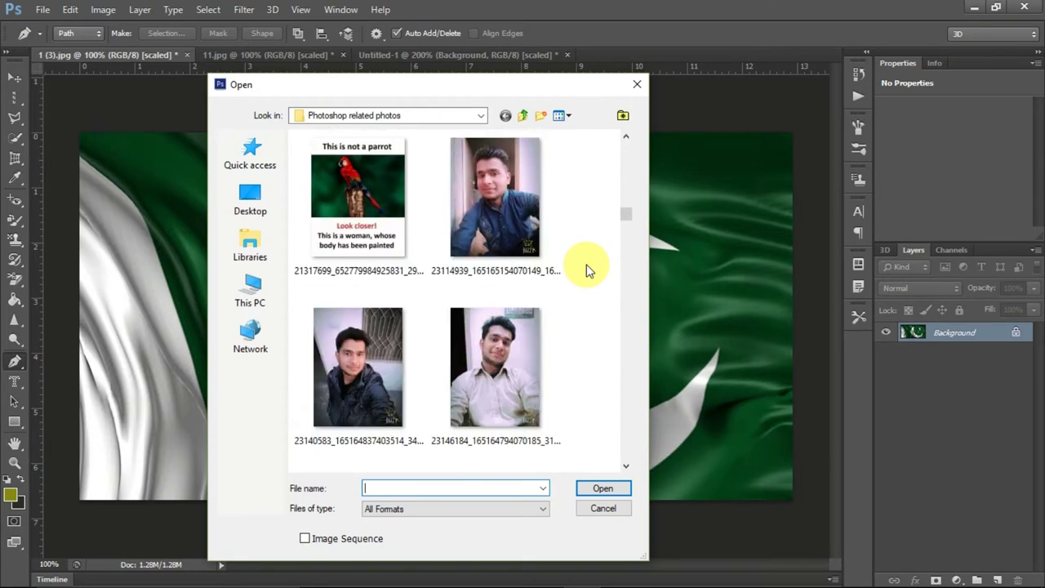
mouse_move(495, 372)
double_click(445, 388)
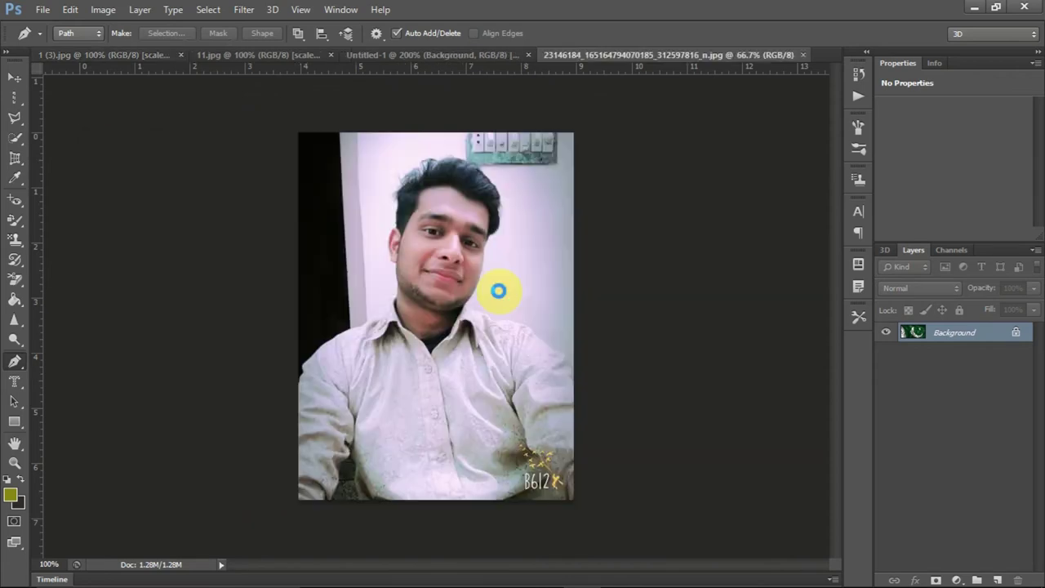
Trace the man's left shoulder, neck and head up to the top of his hair.
click(297, 375)
click(371, 326)
click(392, 304)
click(392, 260)
click(398, 209)
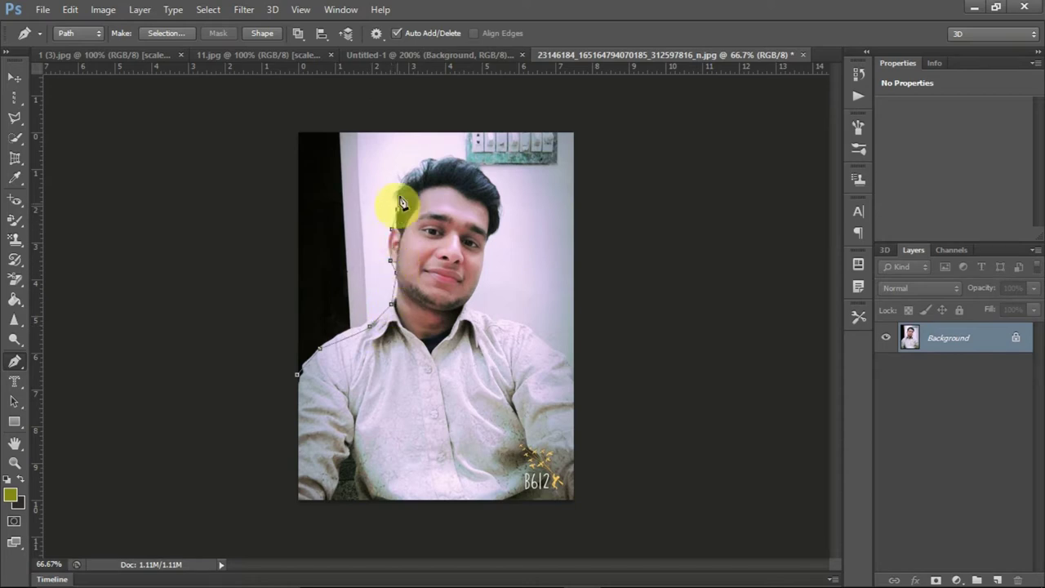
click(416, 164)
click(459, 155)
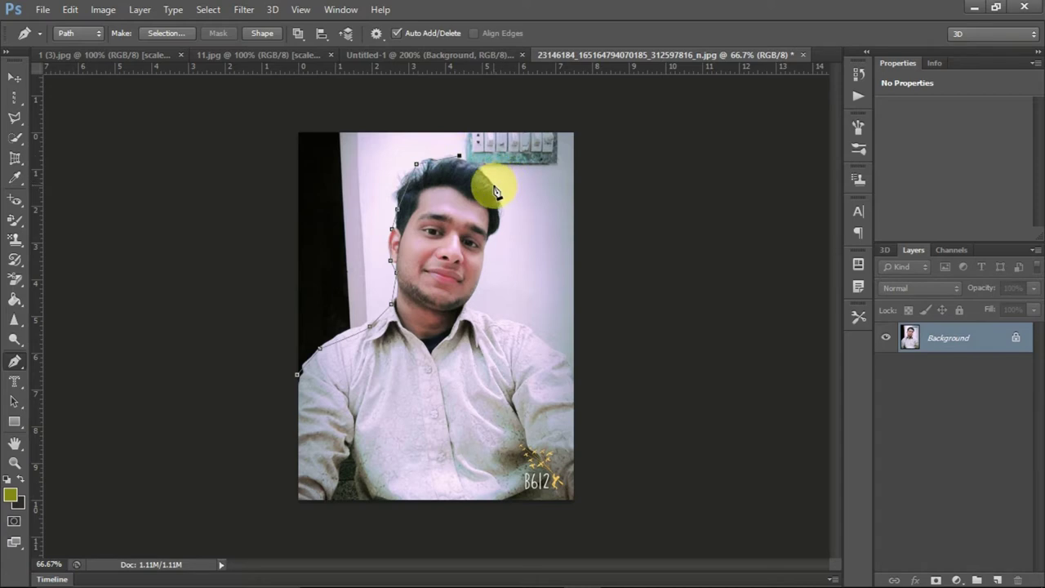
Continue the path down his right side and around the photo's bottom corners to close it.
click(495, 186)
click(488, 241)
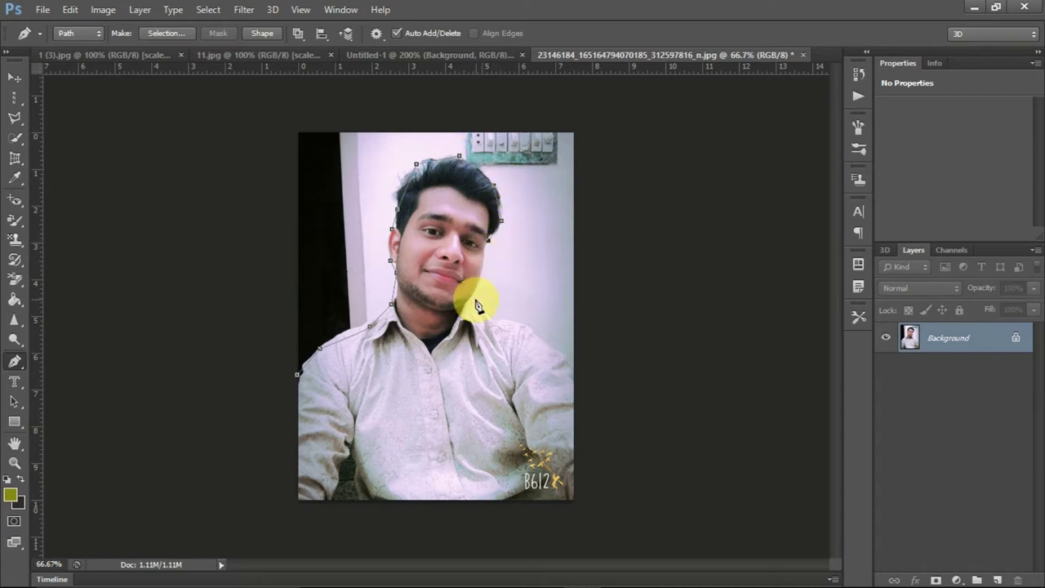
click(476, 314)
click(526, 331)
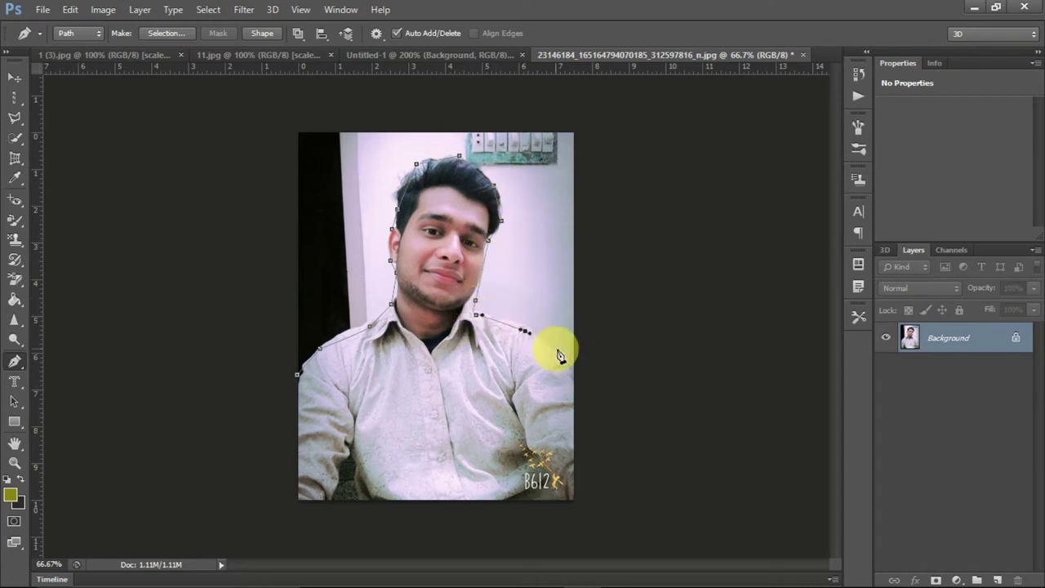
click(578, 513)
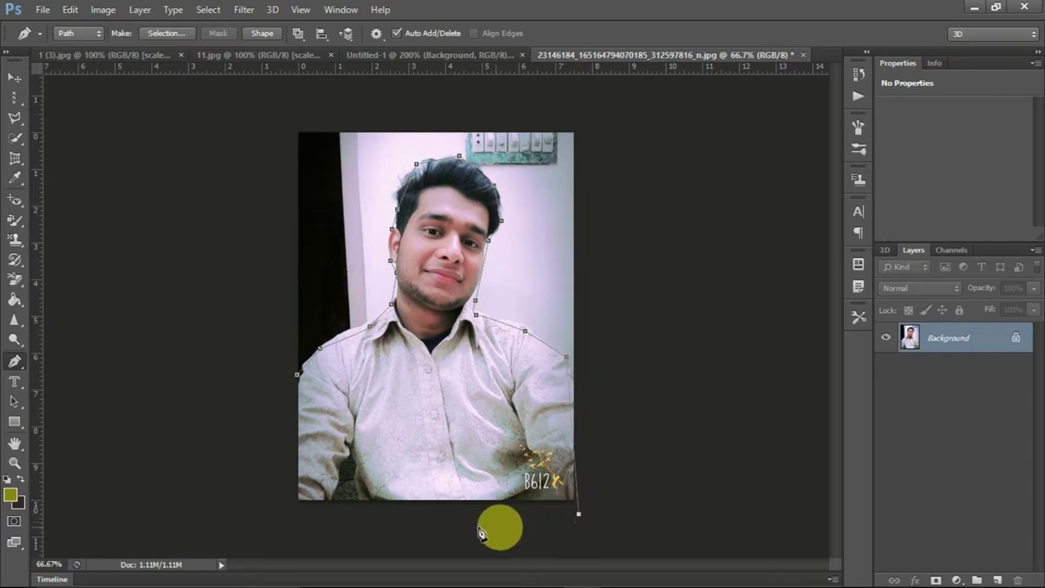
click(292, 523)
click(297, 374)
ctrl+click(105, 344)
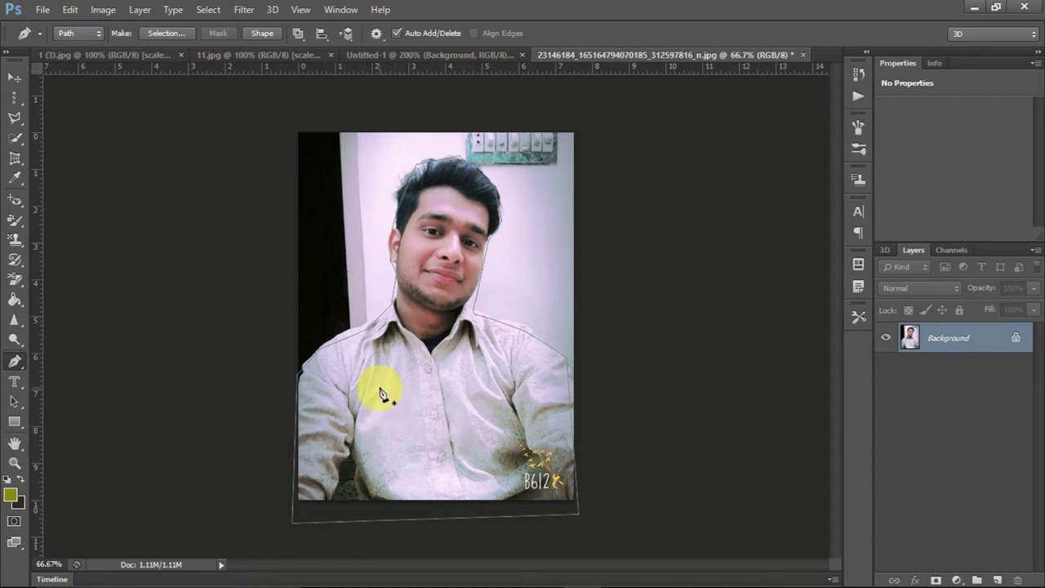
Outline the gap beside the left arm and convert the man's path into a selection.
click(329, 500)
click(351, 446)
click(328, 499)
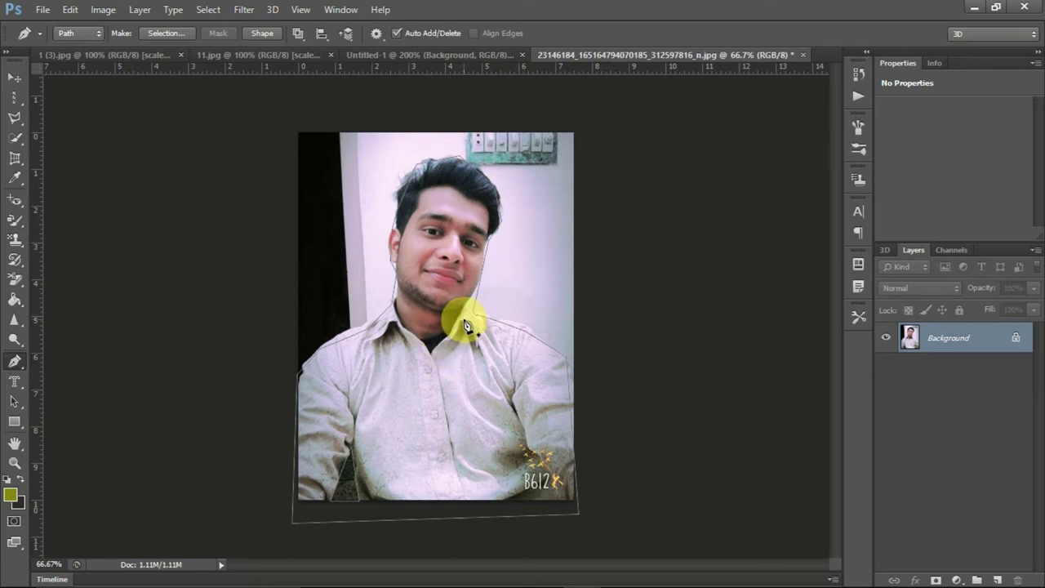
key(ctrl+Return)
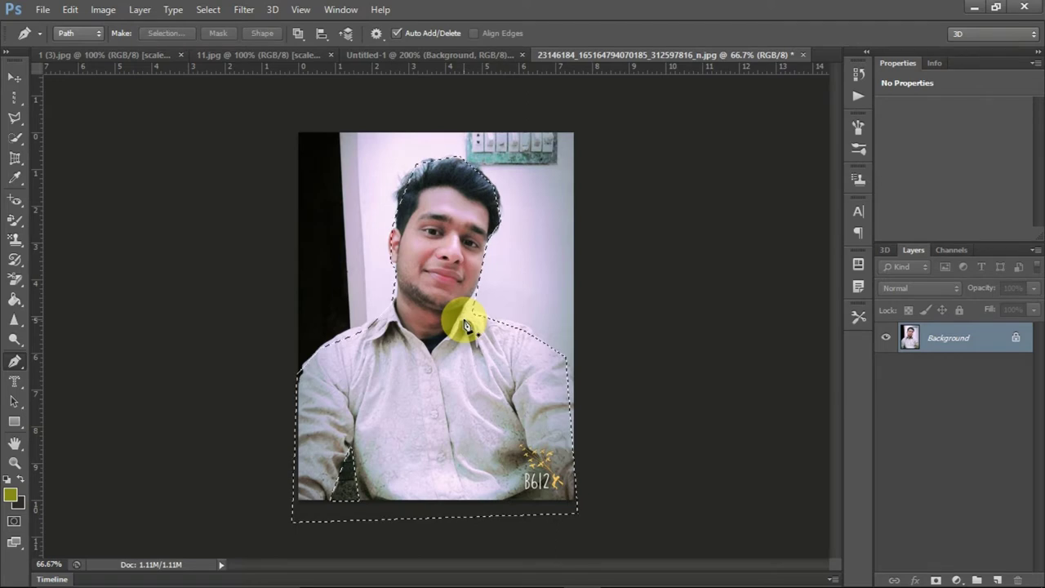
click(72, 9)
Copy the selected man and paste him into the flag document.
click(107, 116)
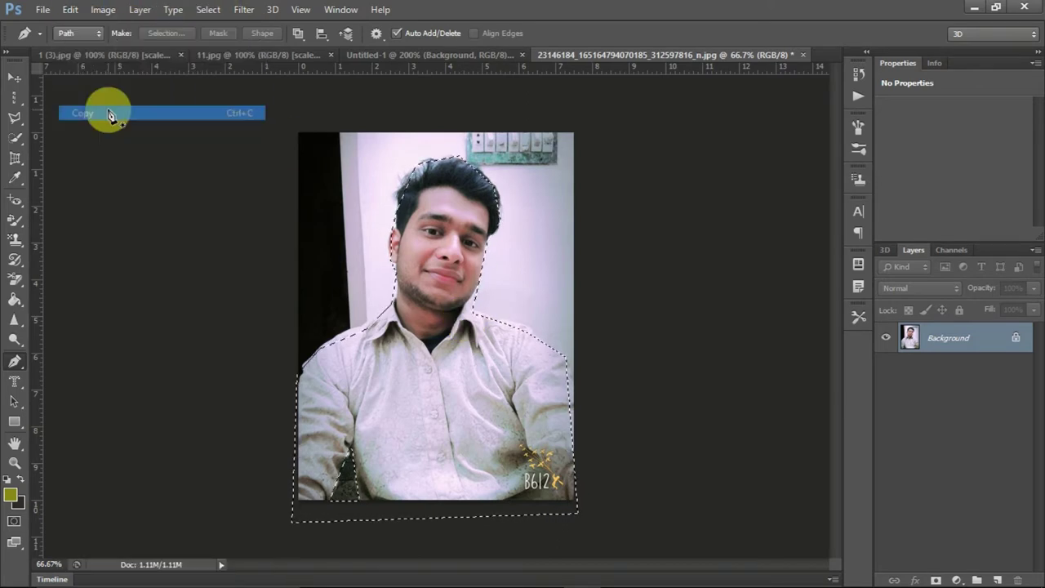
click(97, 53)
mouse_move(638, 56)
mouse_down()
mouse_move(253, 56)
mouse_move(265, 59)
mouse_up()
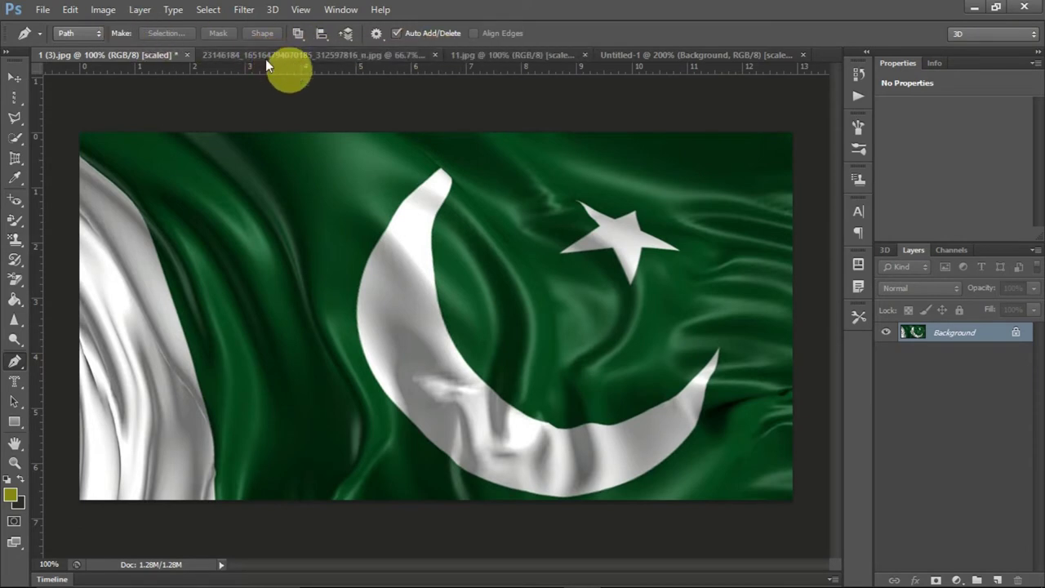
click(71, 9)
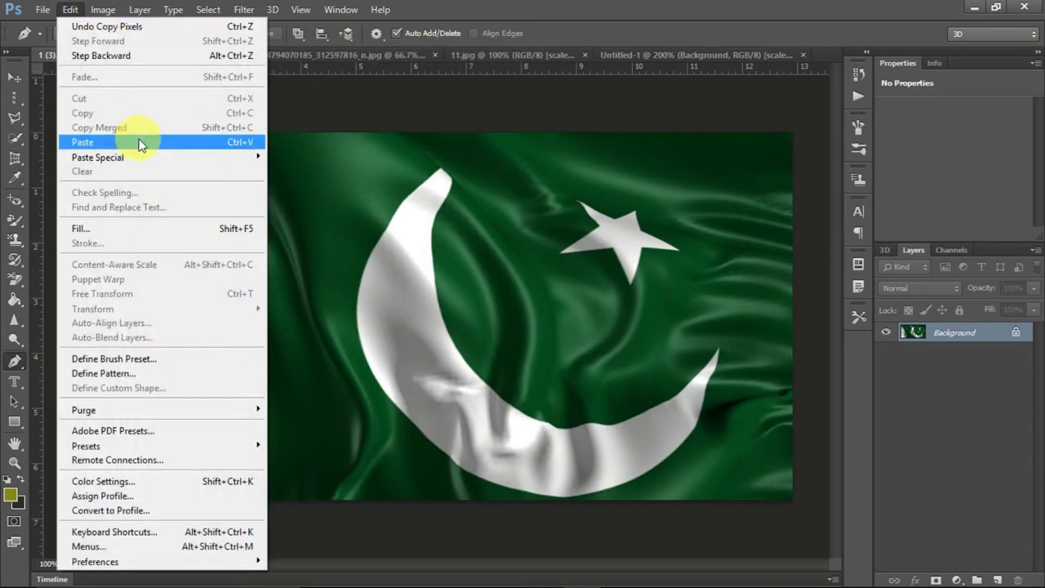
click(134, 141)
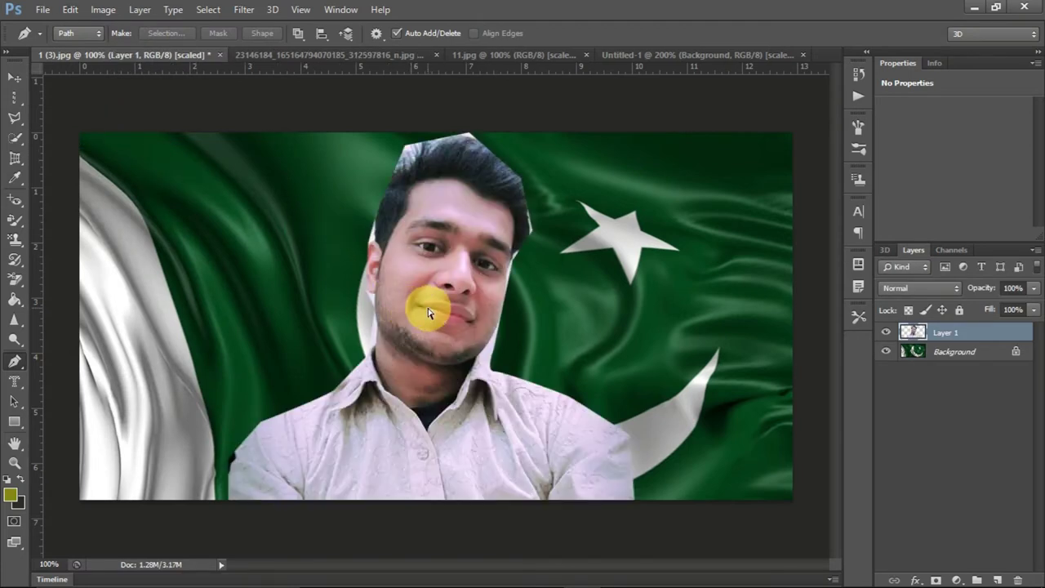
Scale the pasted man to about 71% and move him to the flag's left side.
key(ctrl+t)
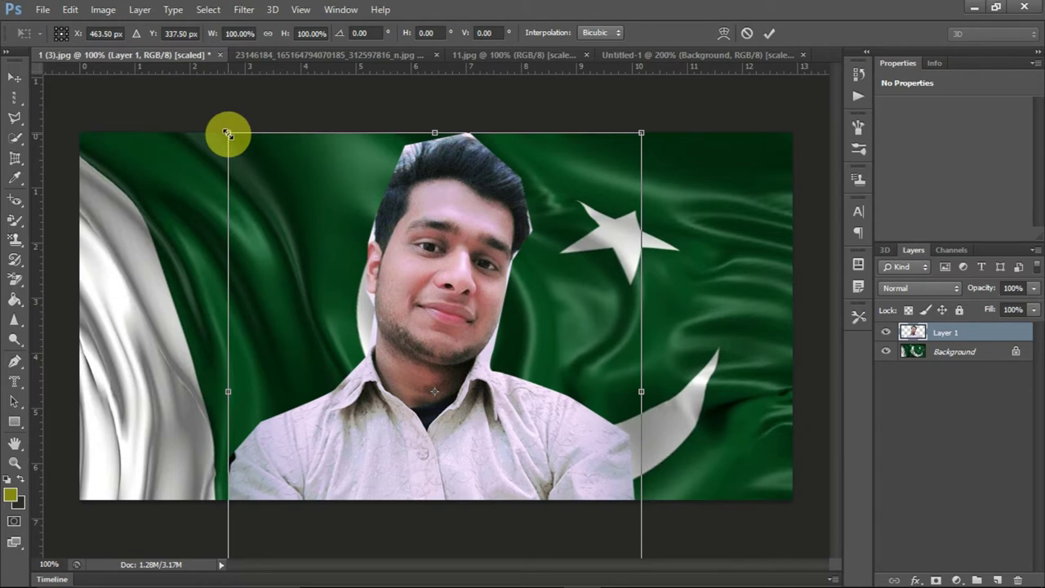
drag(228, 133, 289, 210)
mouse_move(375, 283)
mouse_down()
mouse_move(255, 193)
mouse_move(166, 207)
mouse_up()
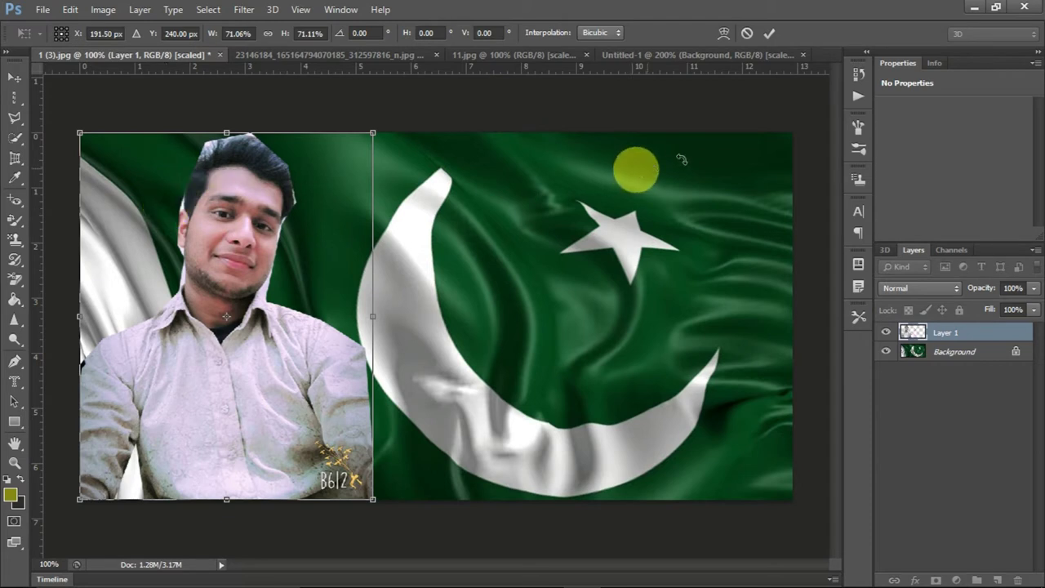
click(771, 36)
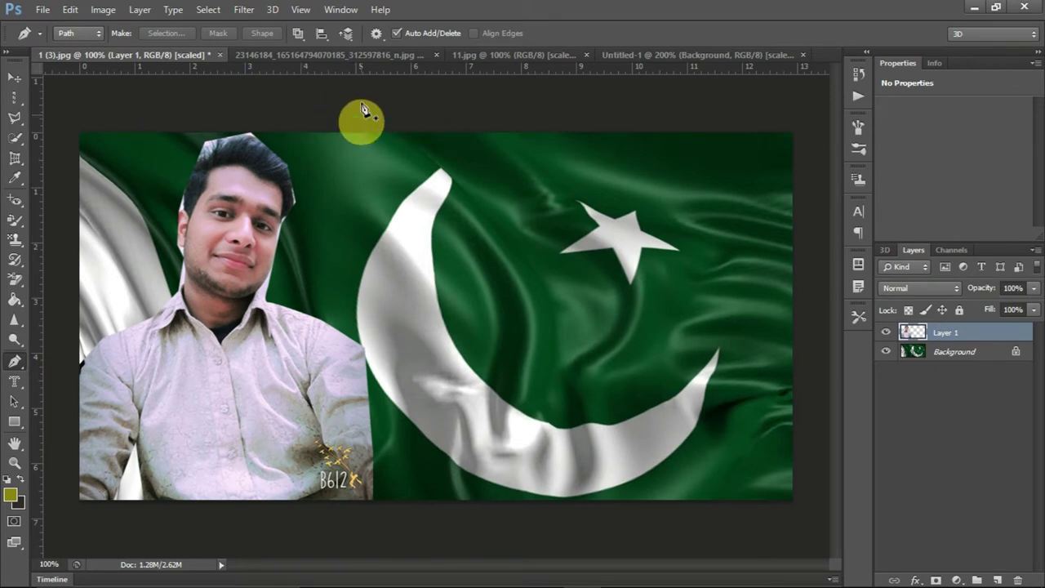
In the portrait, make a 2-pixel feathered selection from the man's traced path.
click(346, 54)
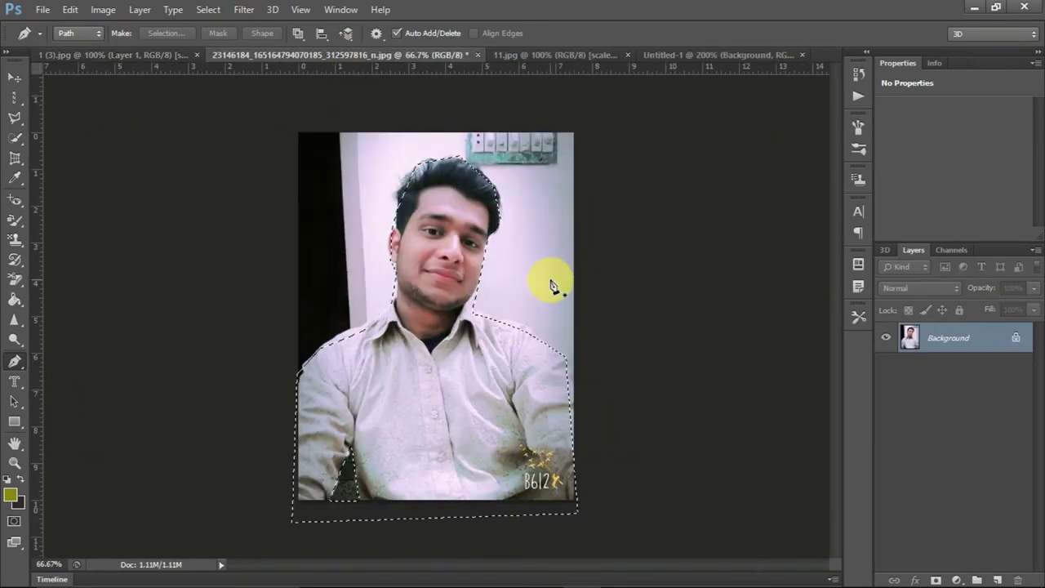
key(ctrl+d)
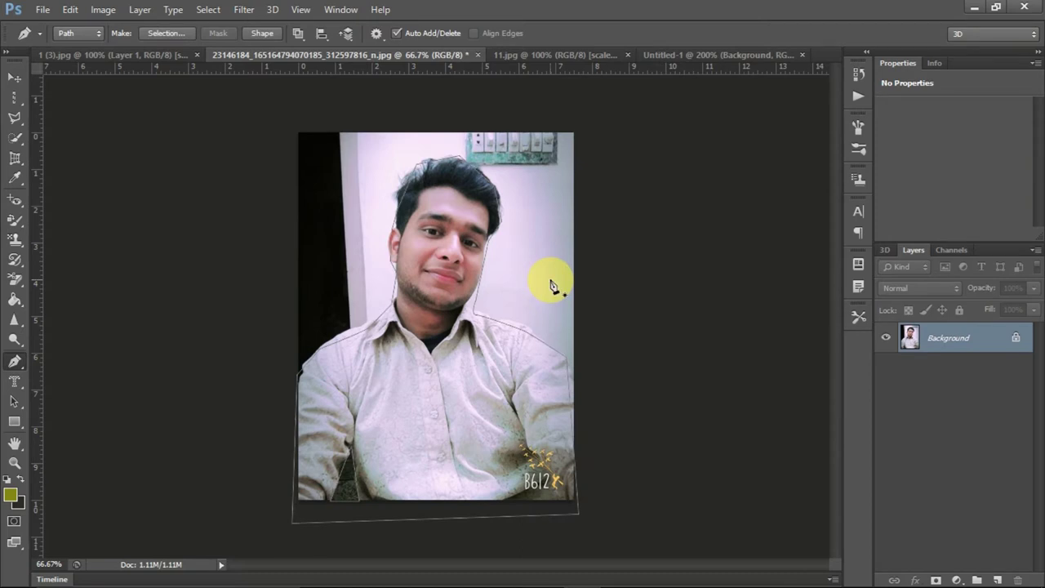
right_click(439, 328)
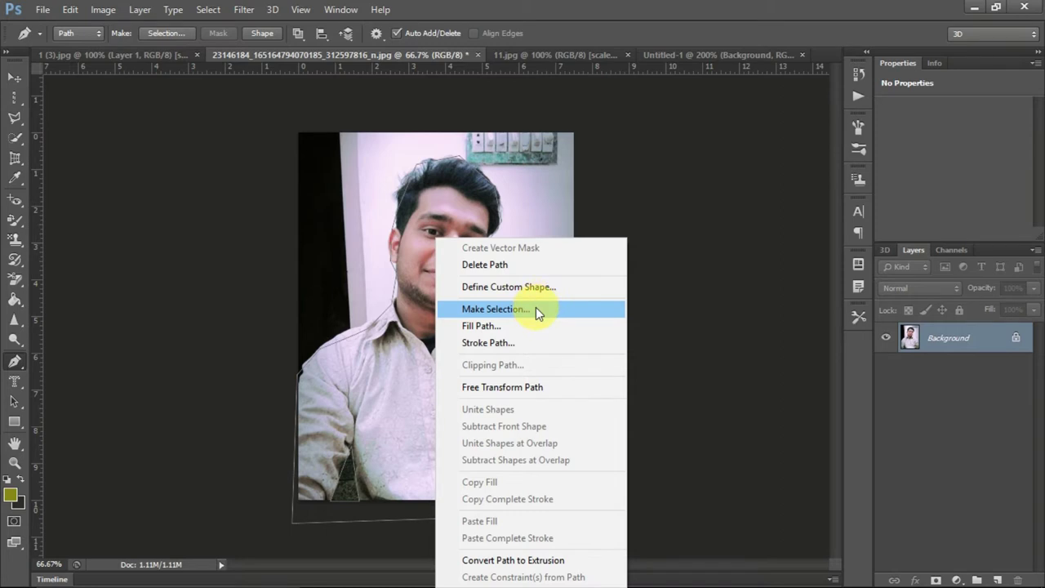
click(536, 309)
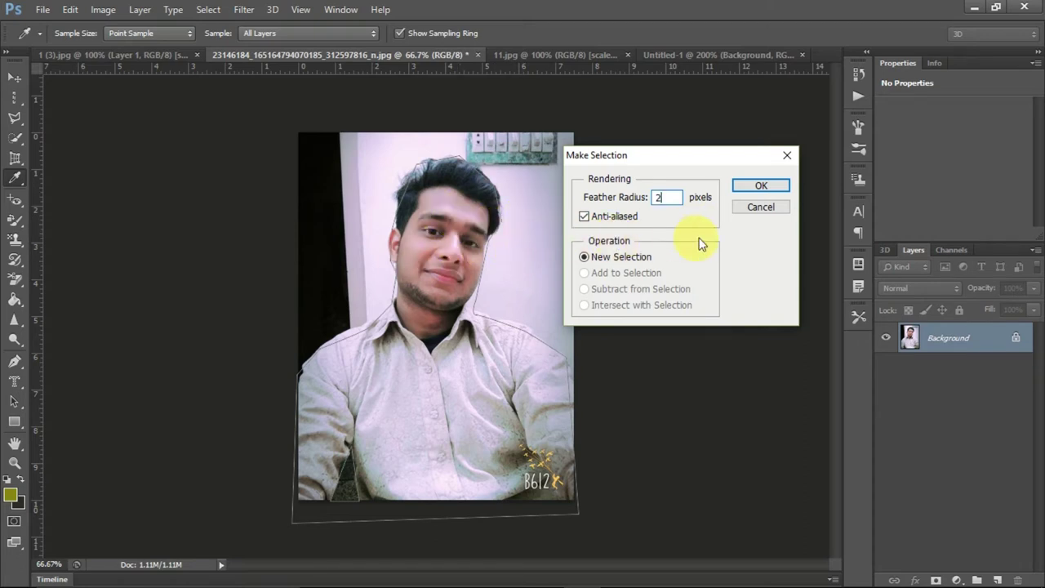
text(2)
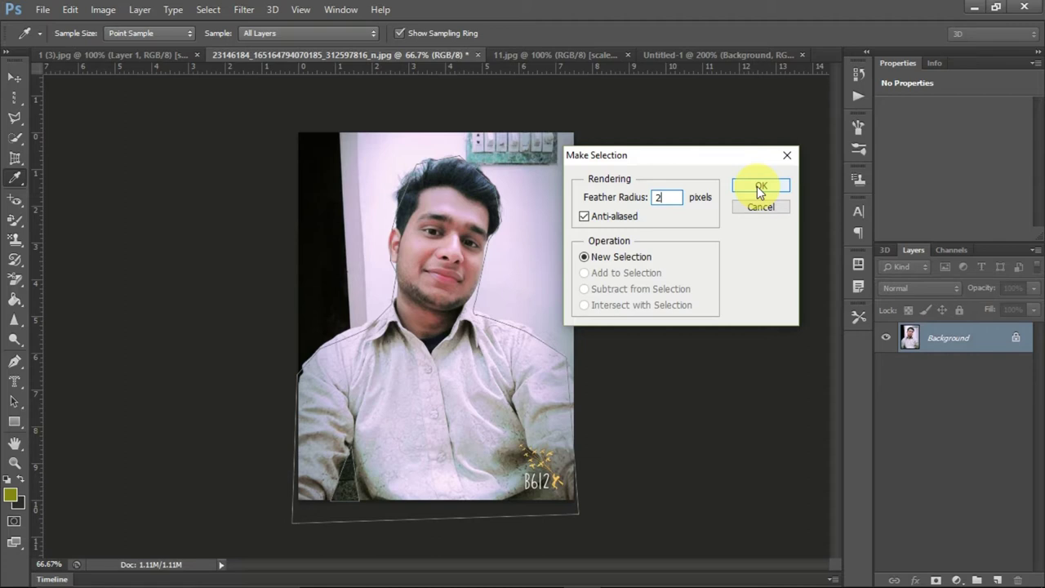
click(760, 187)
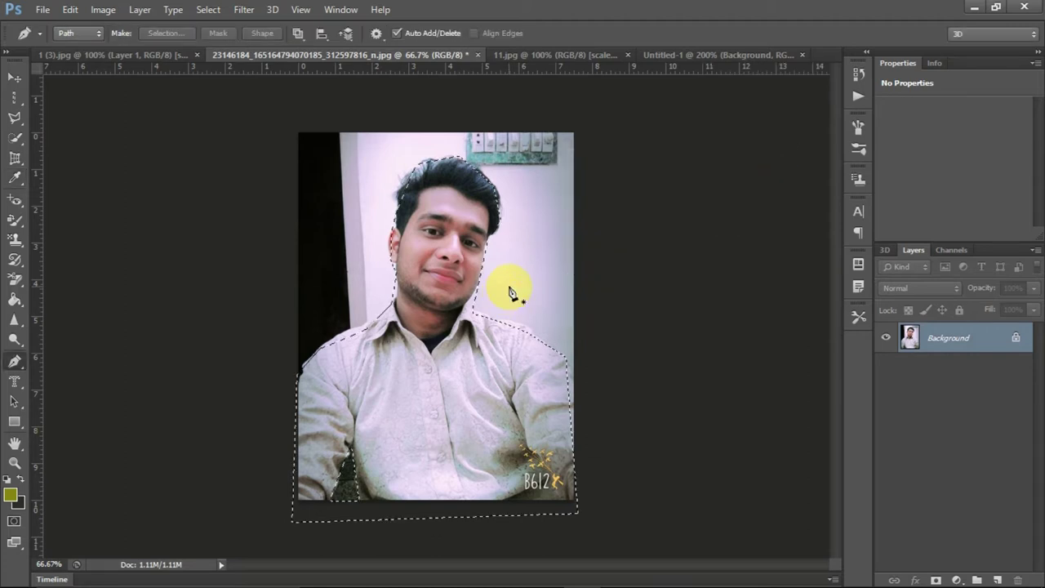
Copy the selected person and paste it onto the flag image as Layer 2.
click(70, 10)
click(115, 128)
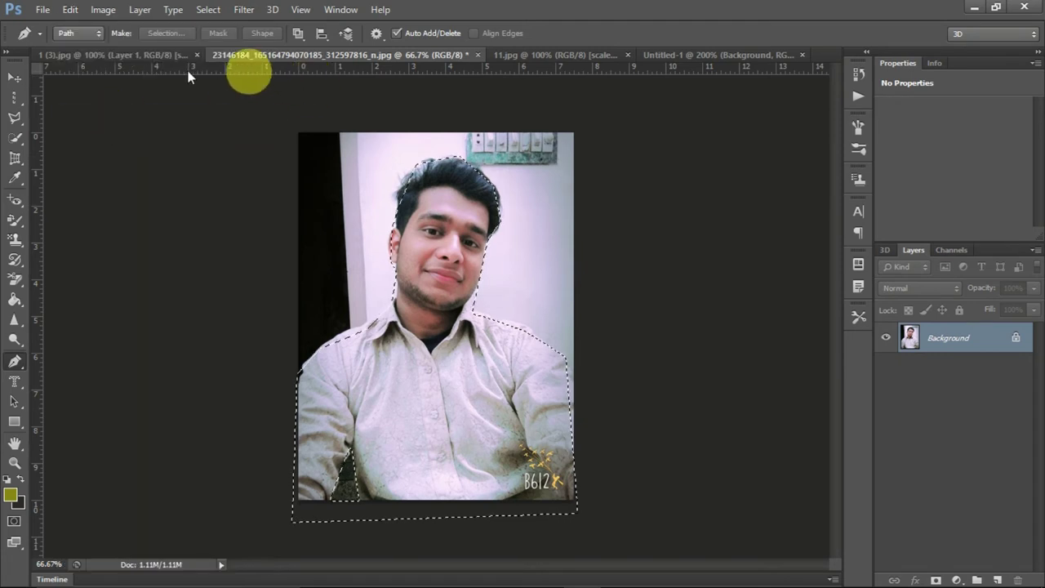
click(160, 55)
click(70, 10)
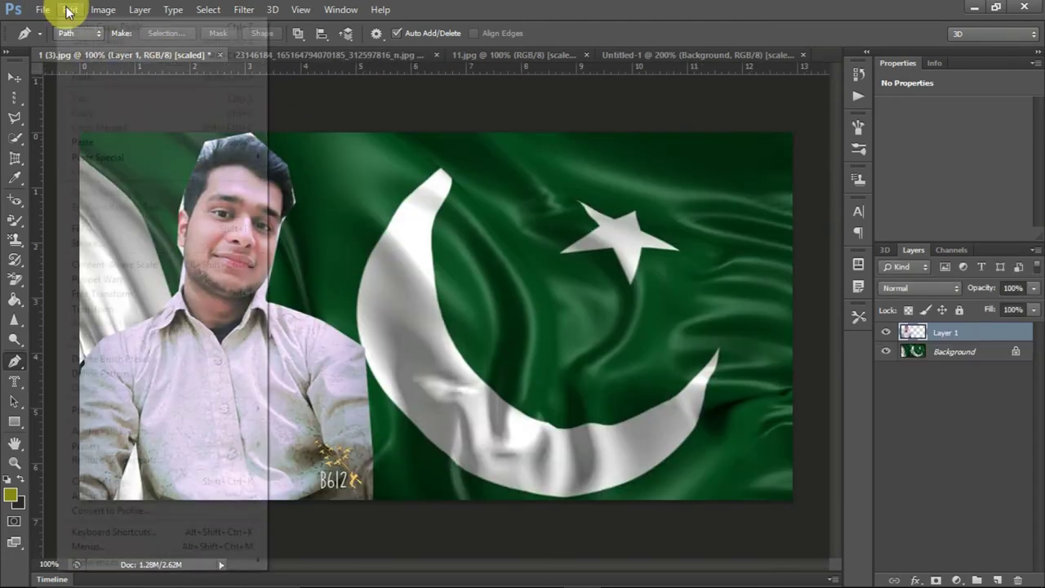
click(122, 142)
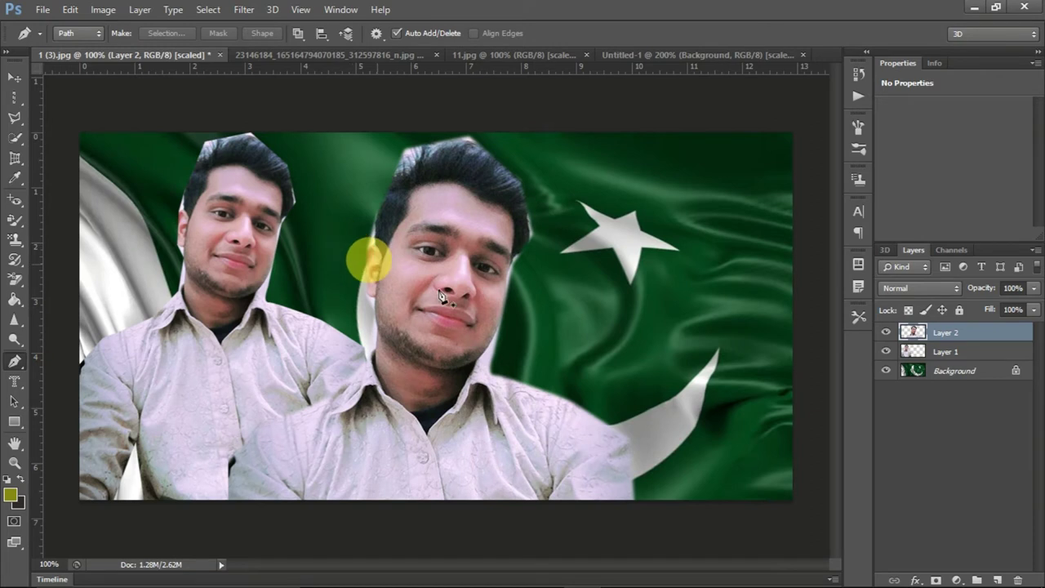
Scale Layer 2's man to about 63% by 71% and position him over the crescent.
key(ctrl+t)
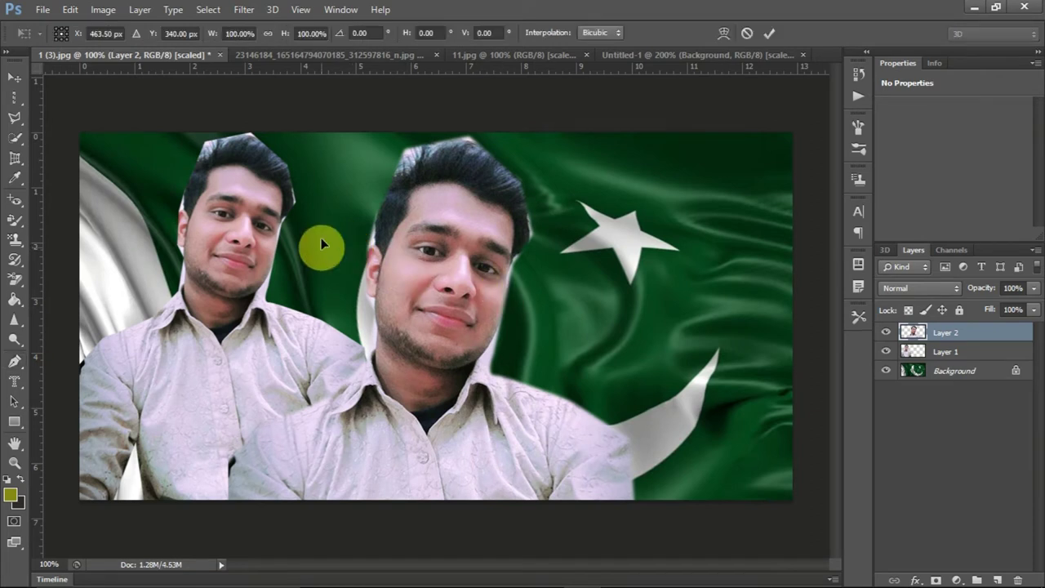
drag(235, 140, 356, 243)
drag(402, 337, 441, 282)
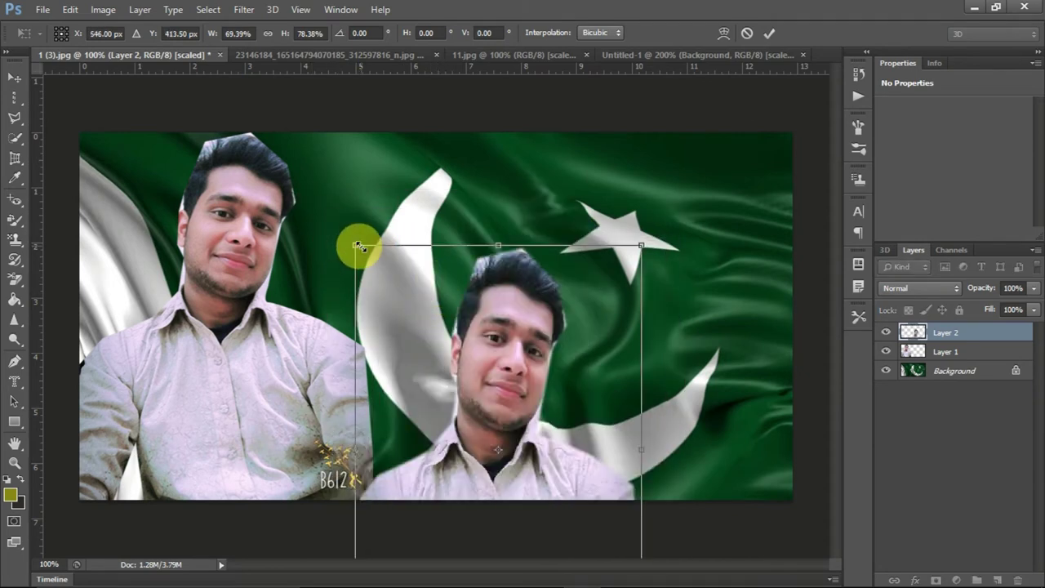
drag(356, 244, 386, 289)
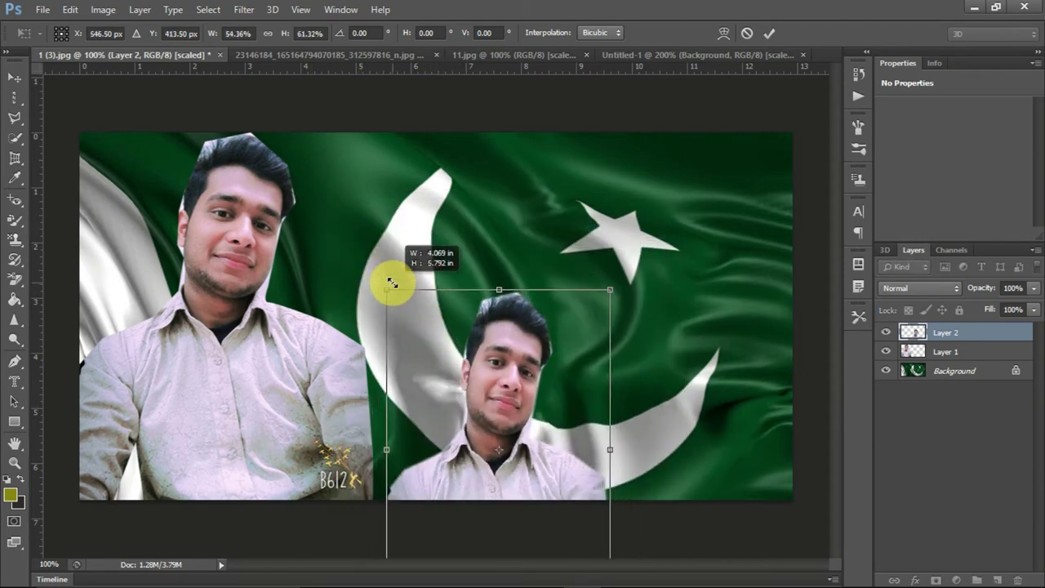
drag(447, 334, 428, 271)
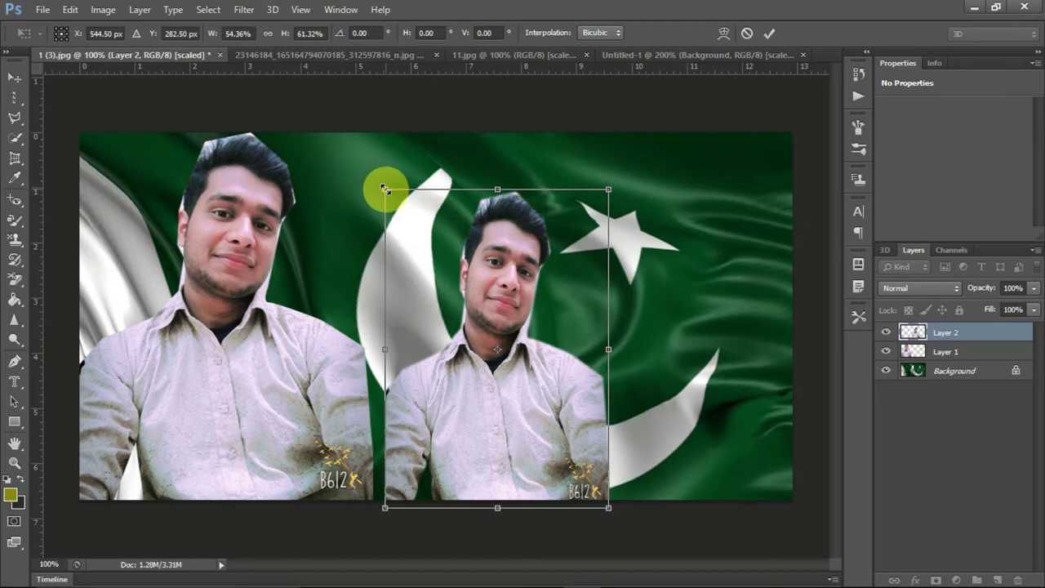
drag(384, 189, 367, 163)
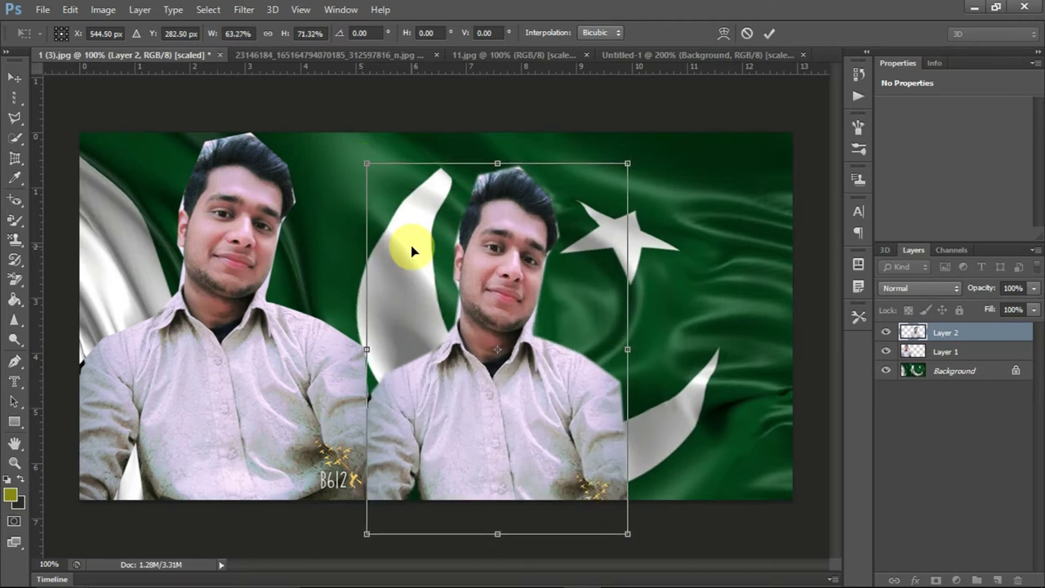
drag(411, 245, 416, 223)
key(Return)
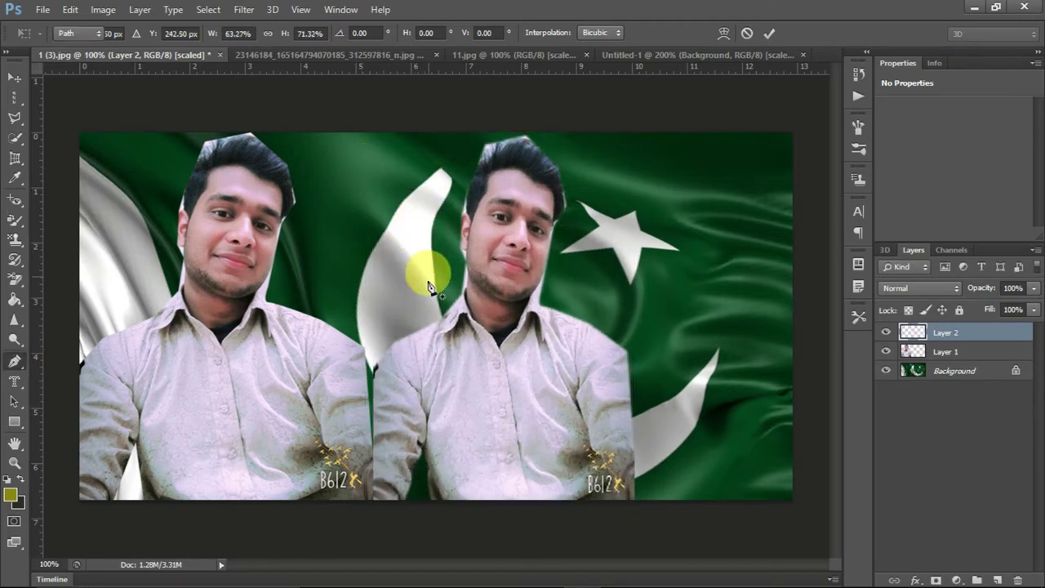
Make a 5-pixel feathered selection from the man's path in the portrait photo.
key(p)
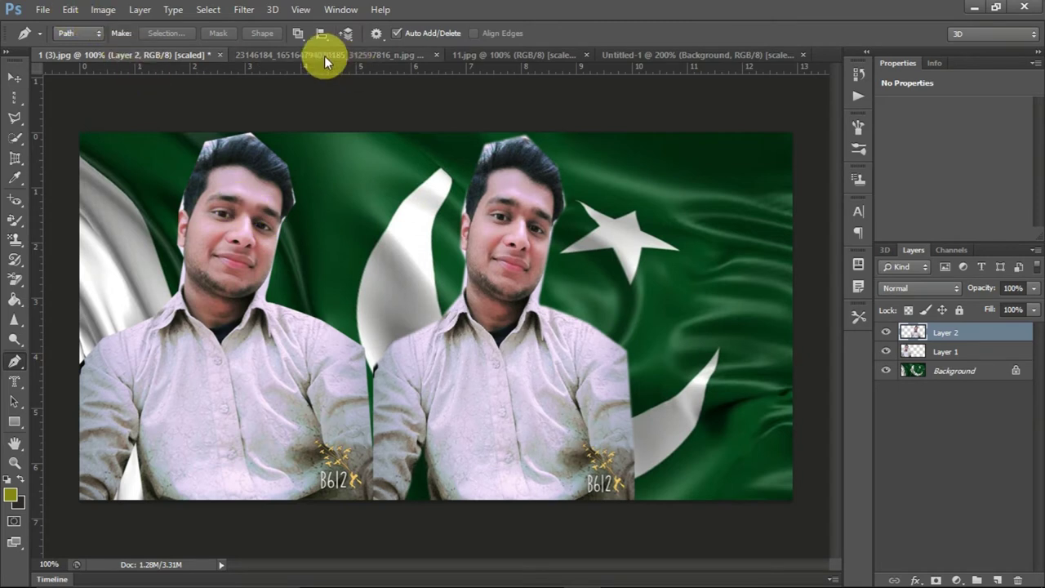
click(330, 54)
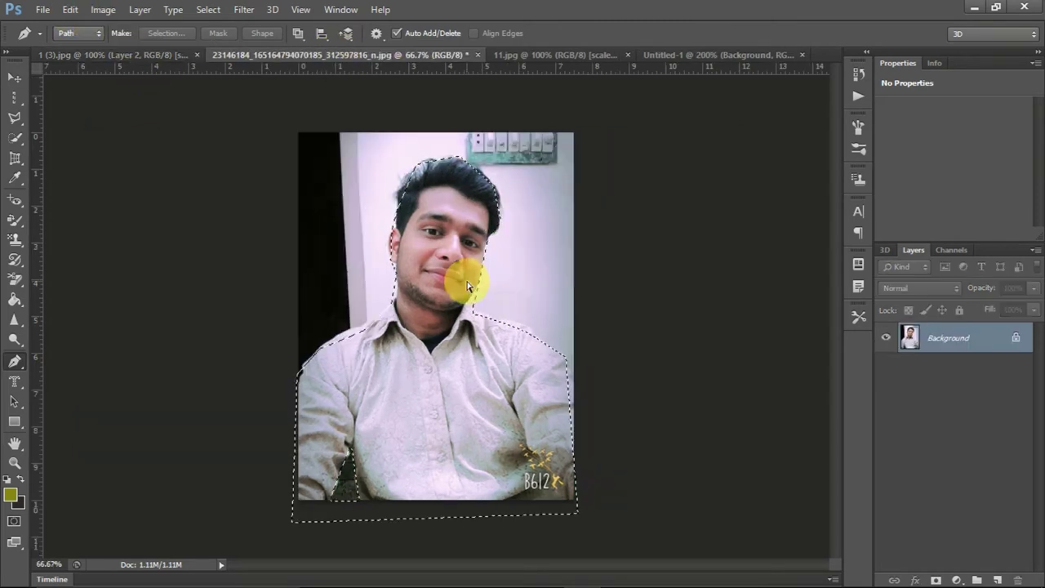
right_click(439, 290)
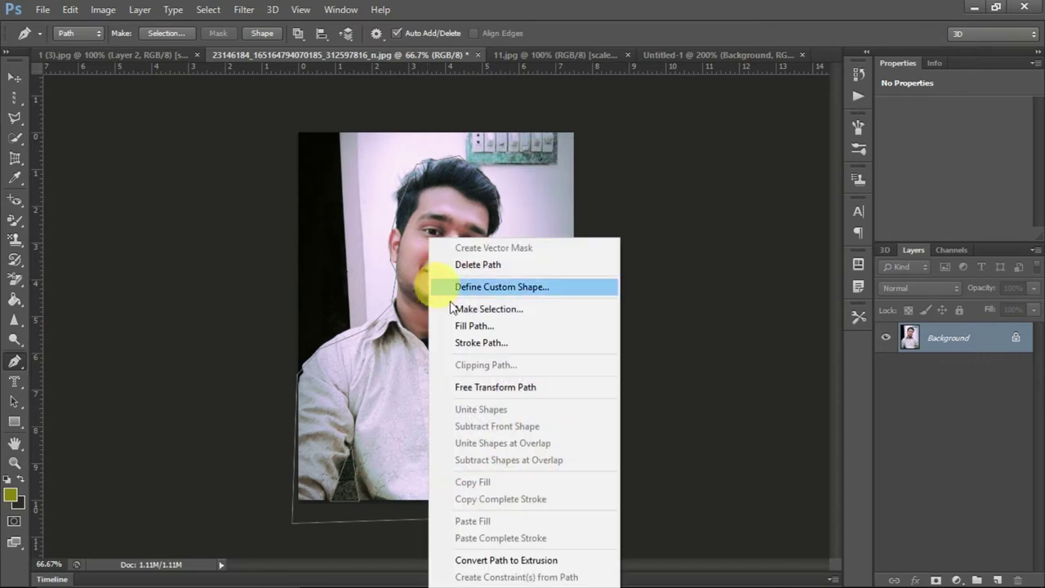
click(489, 312)
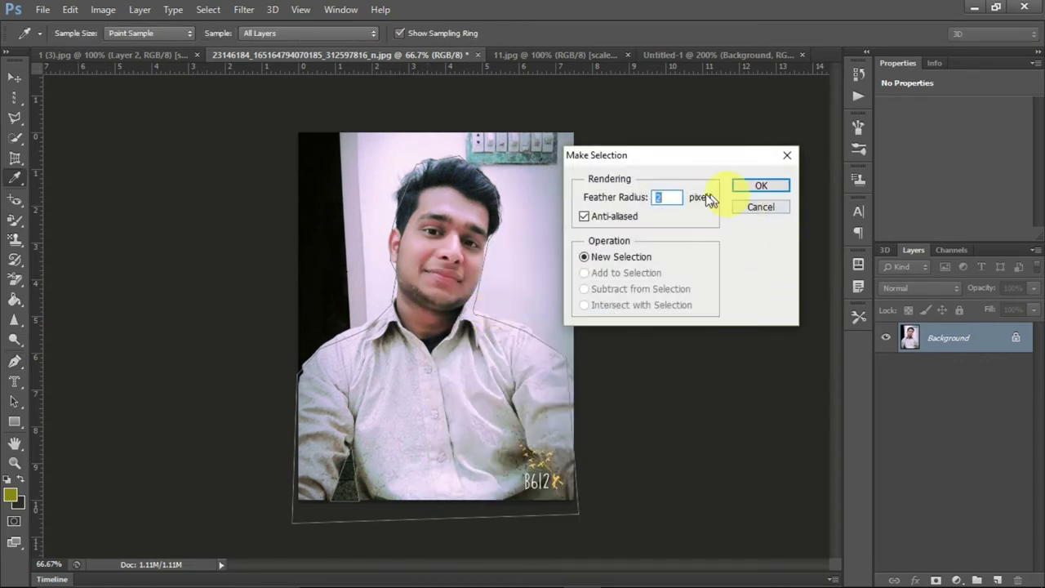
text(5)
click(758, 186)
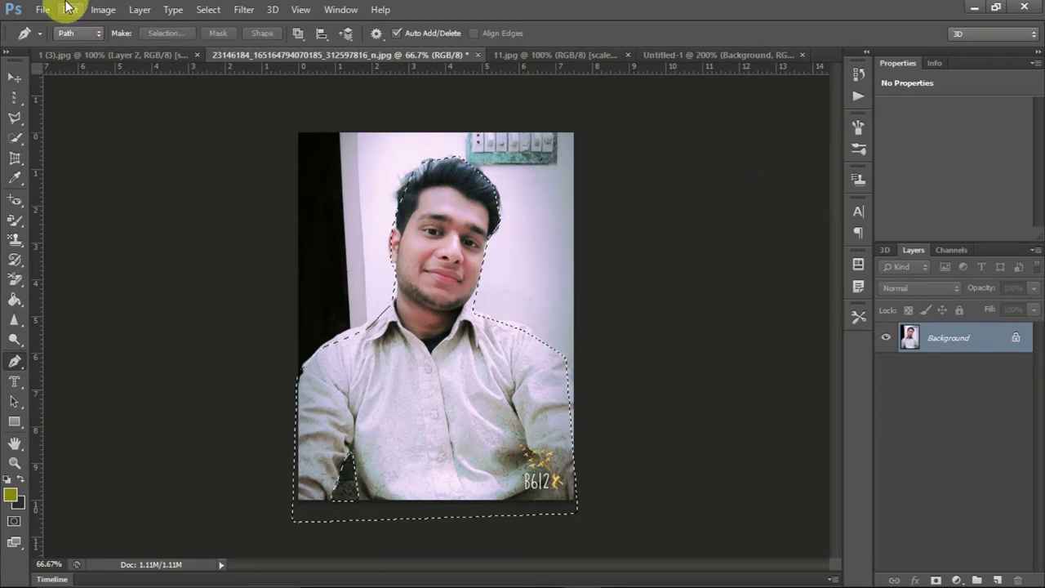
Copy the selected person and return to the flag image.
click(70, 9)
click(109, 108)
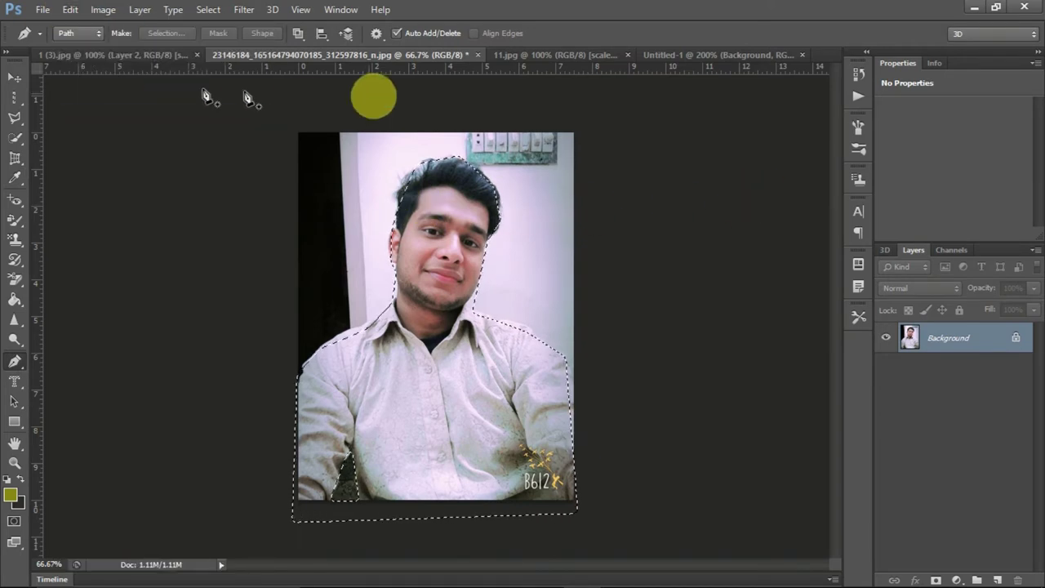
click(144, 55)
click(70, 9)
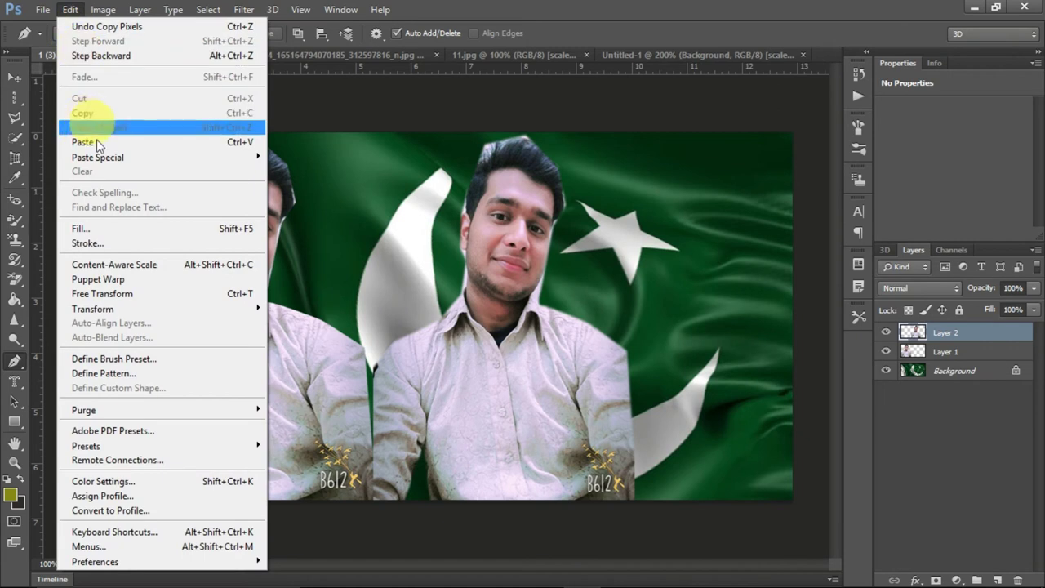
Paste a third man as Layer 3 and scale it to about 45% by 51% at the right edge.
click(93, 144)
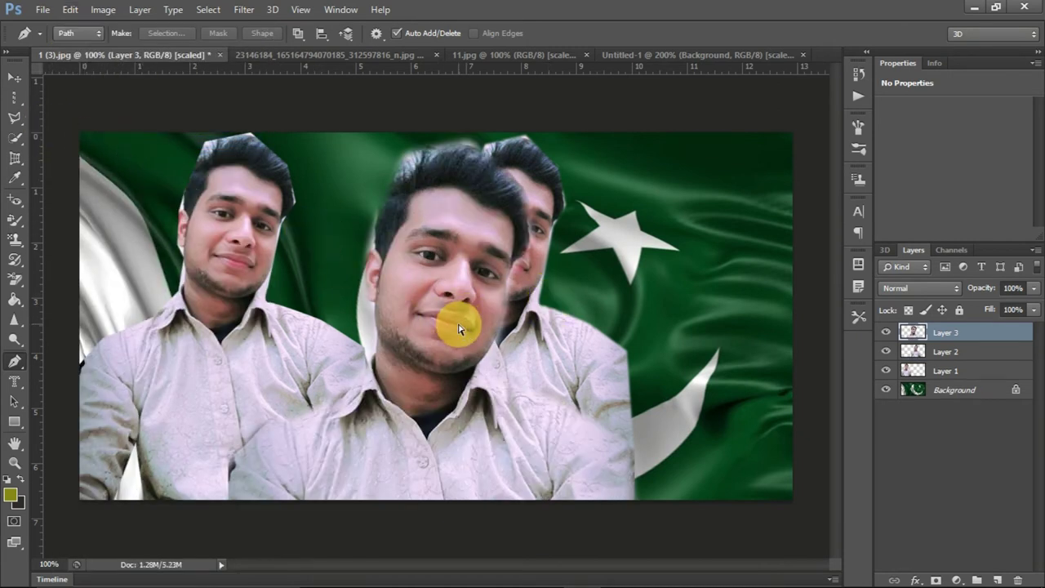
key(ctrl+t)
mouse_move(228, 131)
mouse_down()
mouse_move(345, 241)
mouse_move(267, 181)
mouse_up()
mouse_move(318, 240)
mouse_down()
mouse_move(498, 199)
mouse_move(672, 259)
mouse_move(603, 222)
mouse_up()
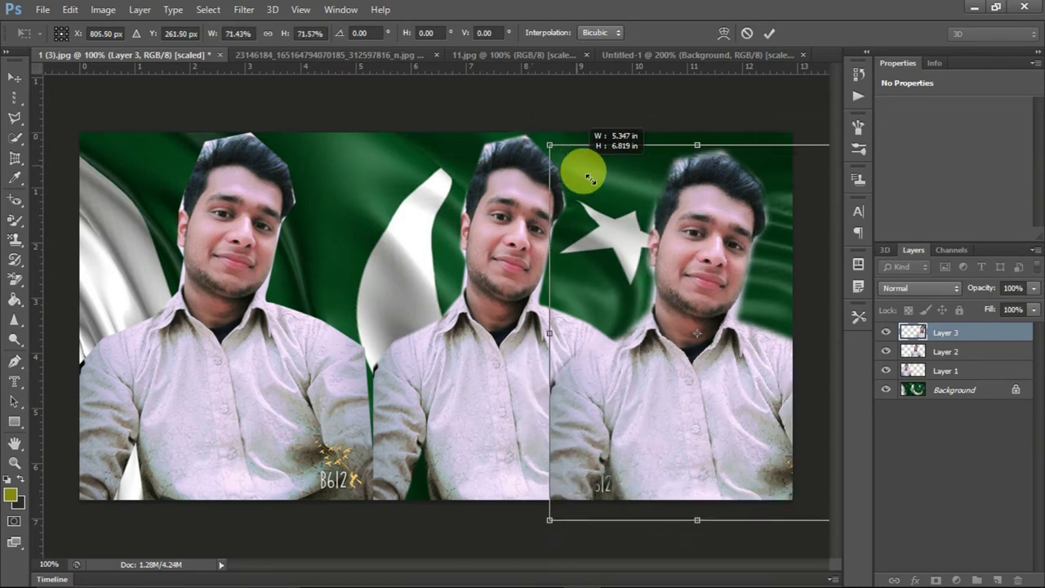
drag(542, 124, 611, 199)
mouse_move(619, 256)
mouse_down()
mouse_move(625, 189)
mouse_move(644, 169)
mouse_move(670, 222)
mouse_move(662, 288)
mouse_up()
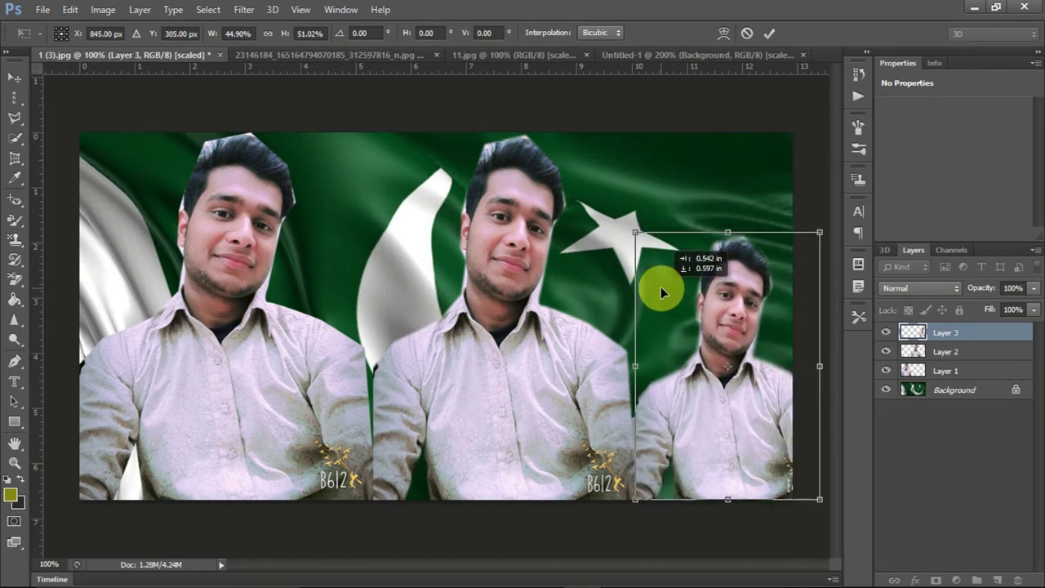
Commit the transform to fix Layer 3's smaller man at the flag's right edge.
click(771, 33)
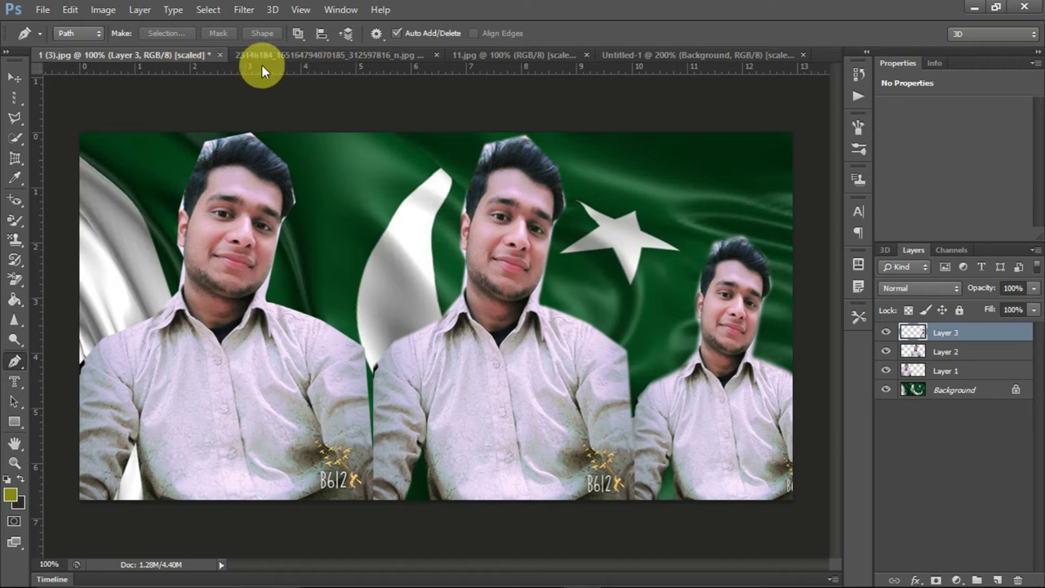
Set the Pen to Shape mode and create a white 540 × 686 px document from the Clipboard preset.
click(88, 39)
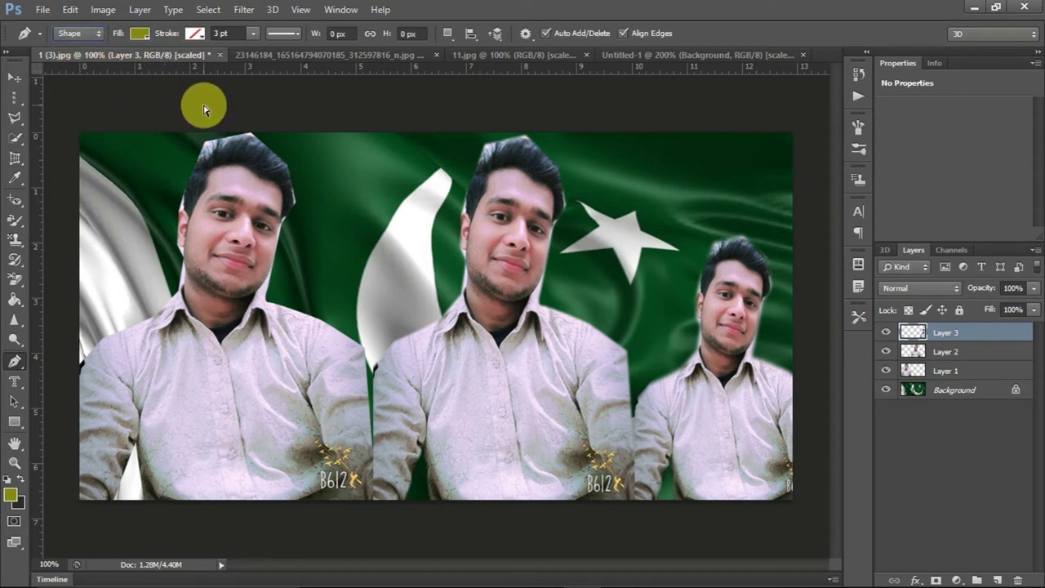
key(ctrl+n)
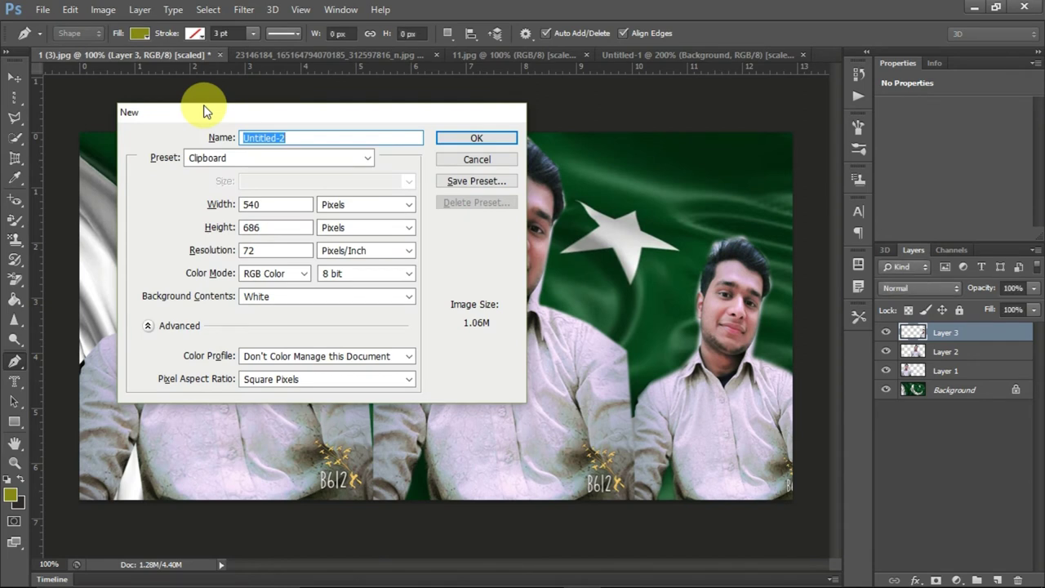
key(Return)
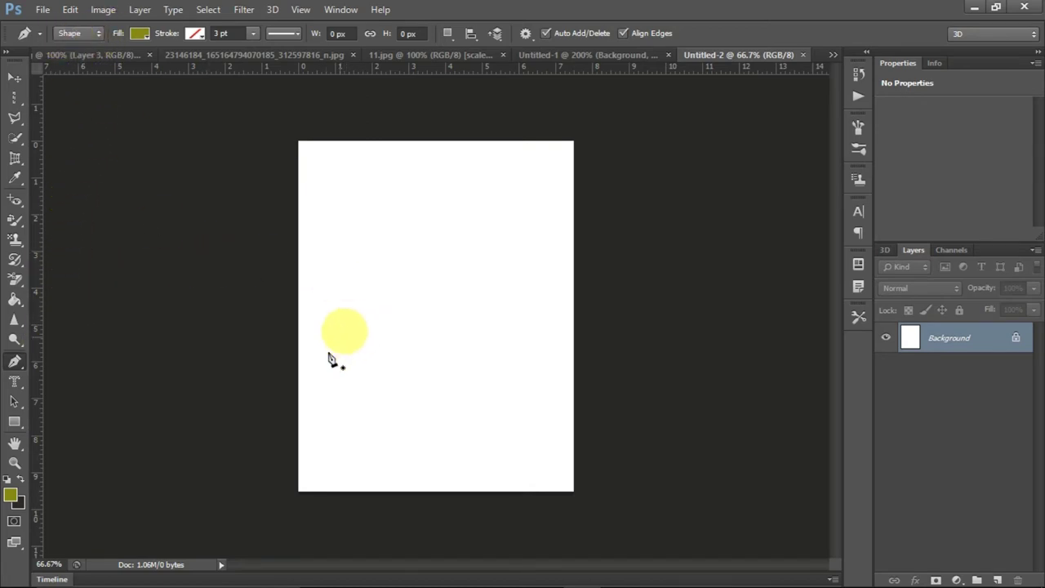
Draw a four-cornered slanted band across the lower page as Shape 1.
click(280, 352)
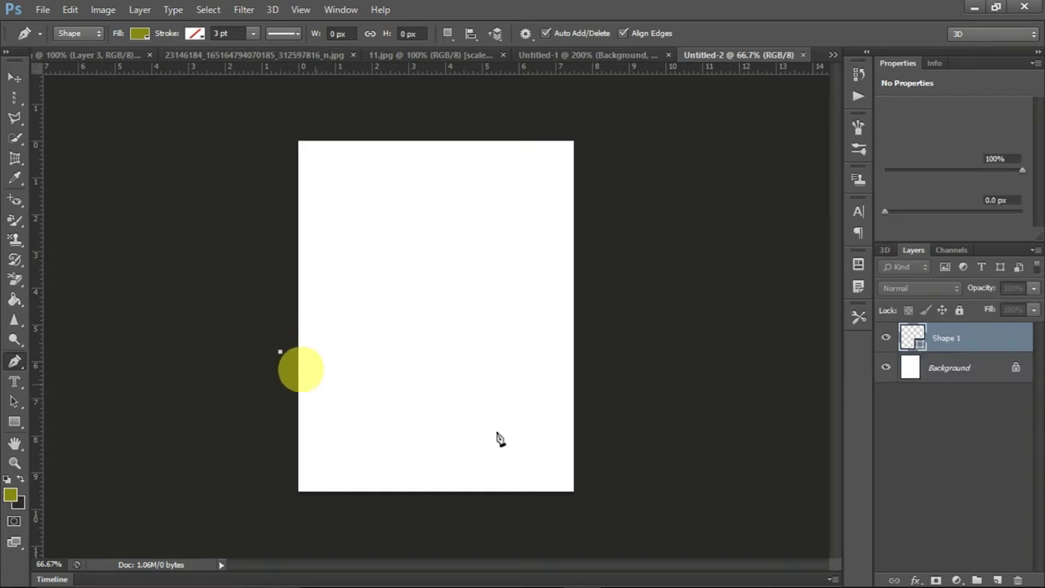
click(595, 384)
click(615, 507)
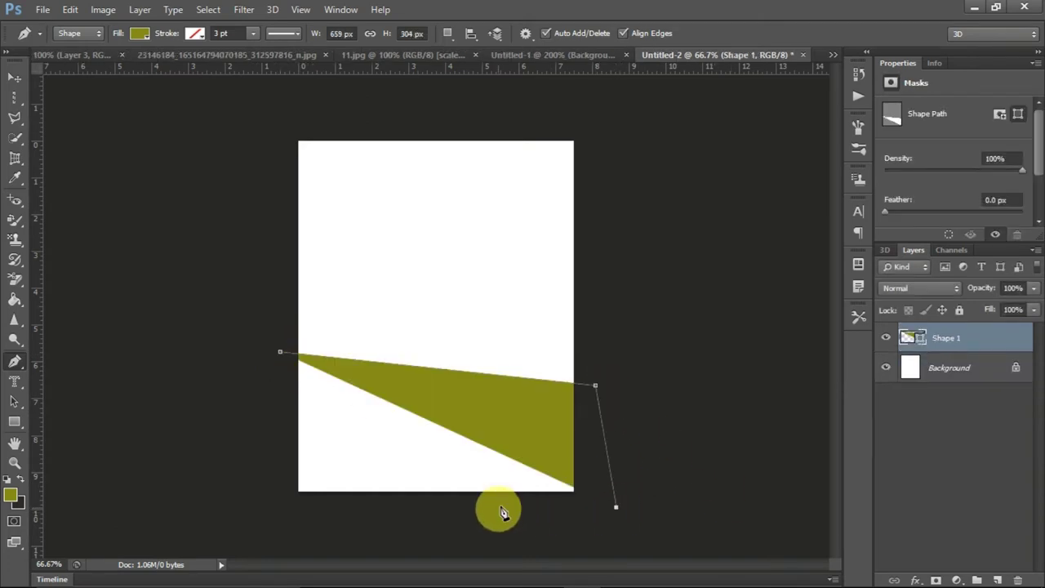
click(298, 506)
click(280, 351)
click(891, 443)
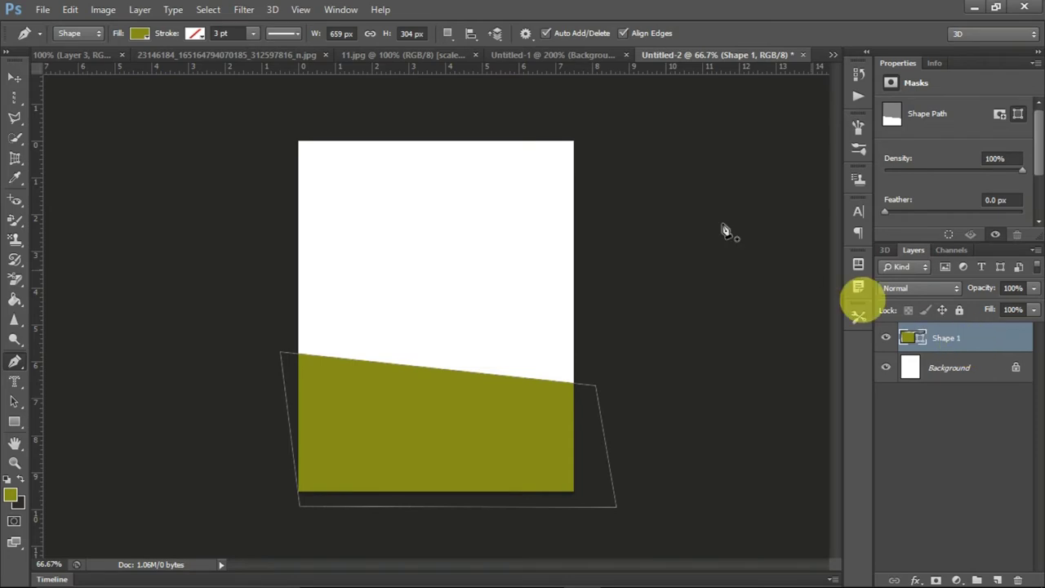
Rasterize Shape 1, then undo it so the band is a vector shape again.
right_click(971, 344)
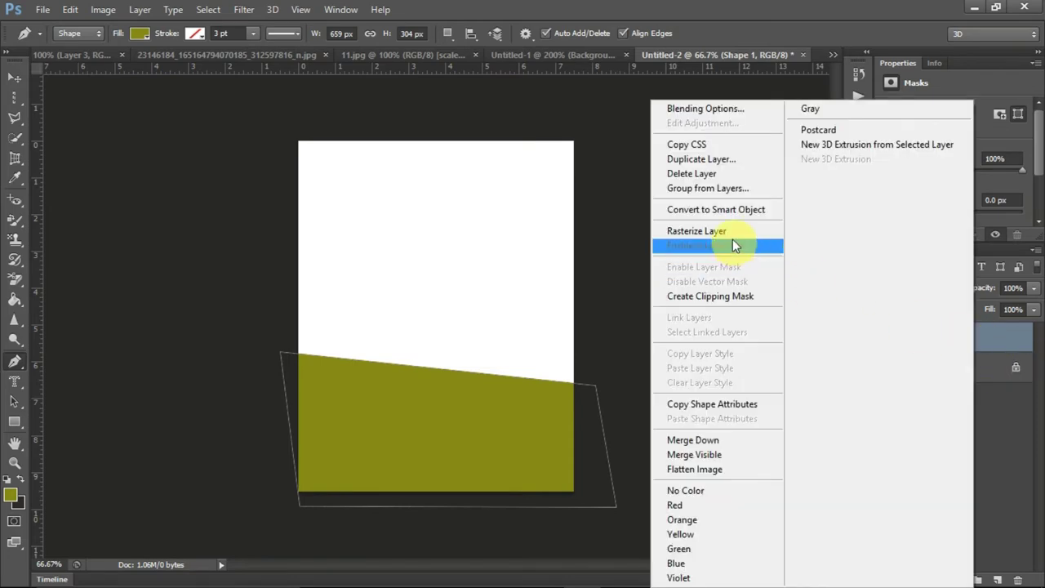
click(732, 235)
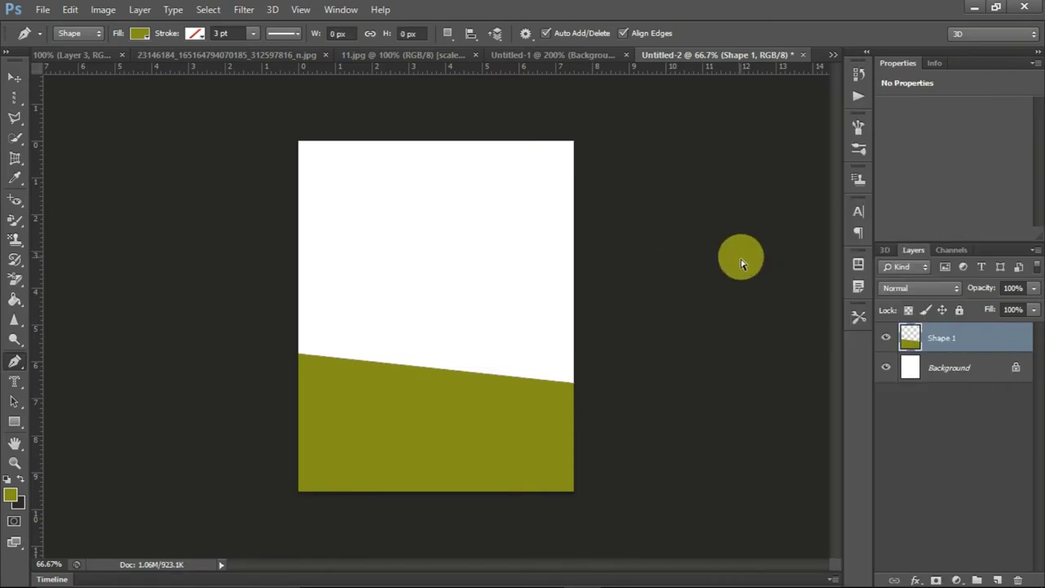
key(ctrl+z)
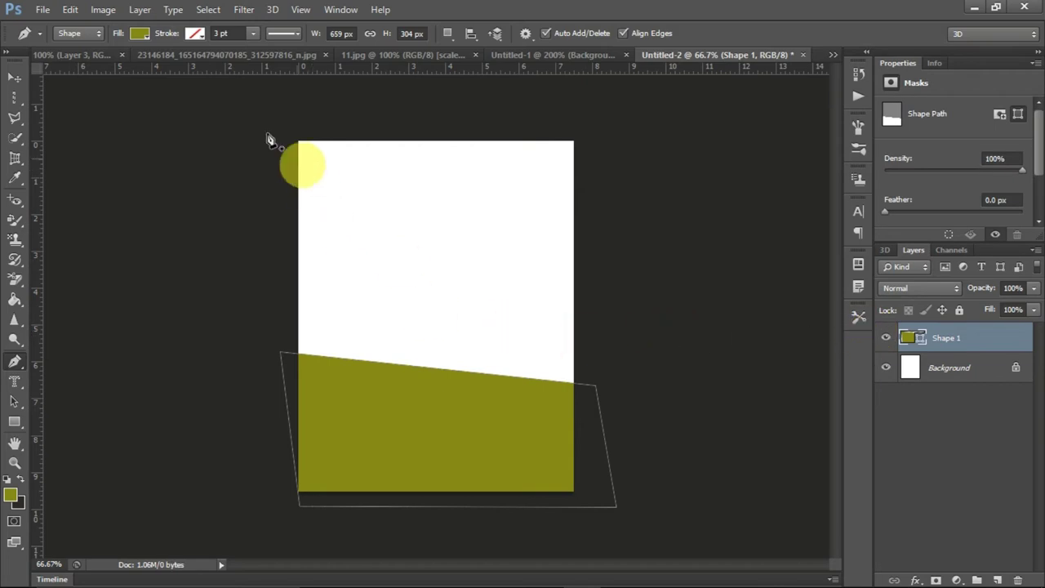
Fill the band with a custom green chosen in the colour picker.
click(139, 34)
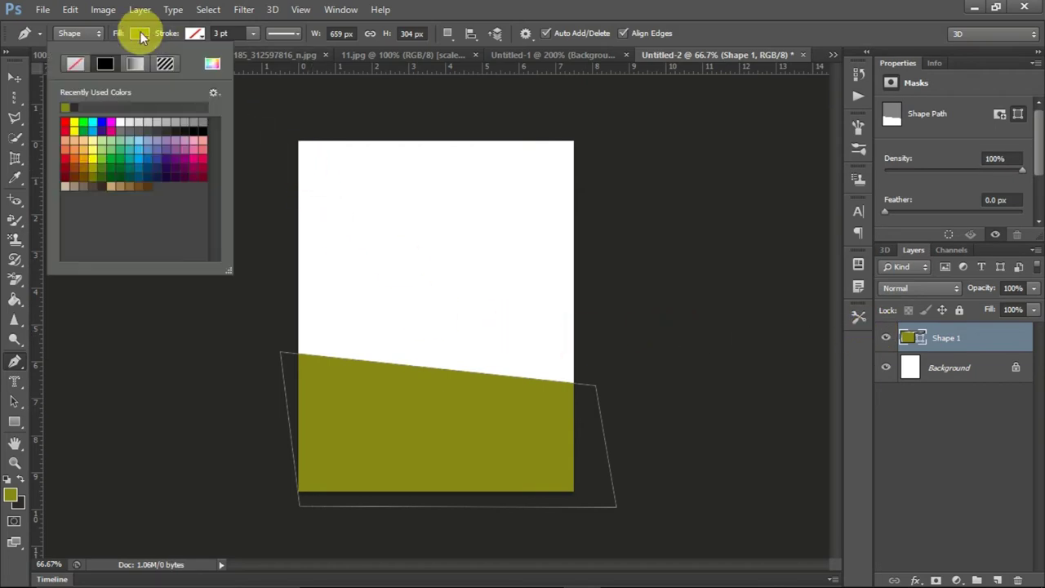
click(209, 65)
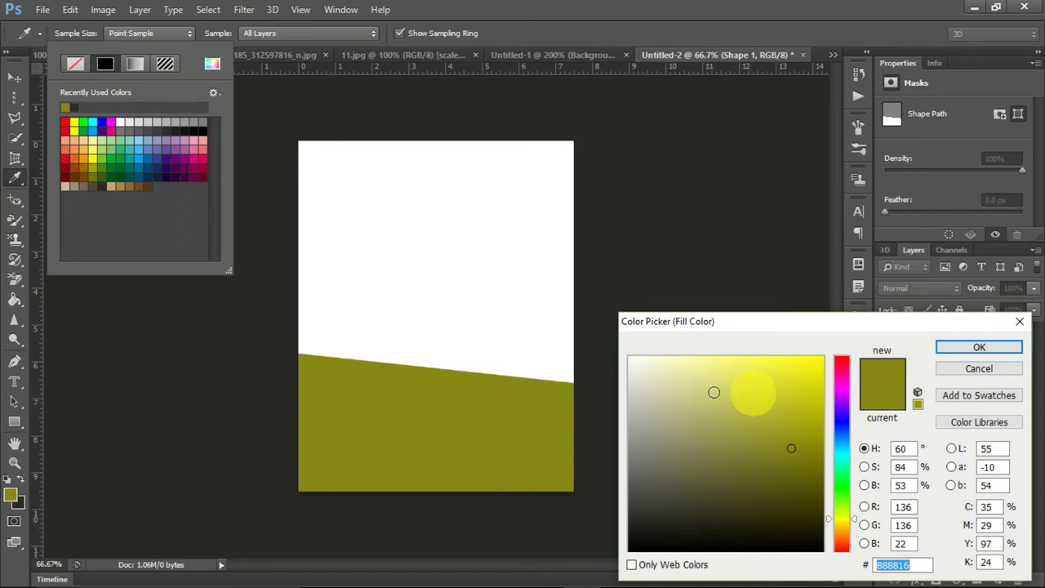
click(646, 369)
mouse_move(820, 532)
mouse_down()
mouse_move(826, 494)
mouse_move(805, 436)
mouse_up()
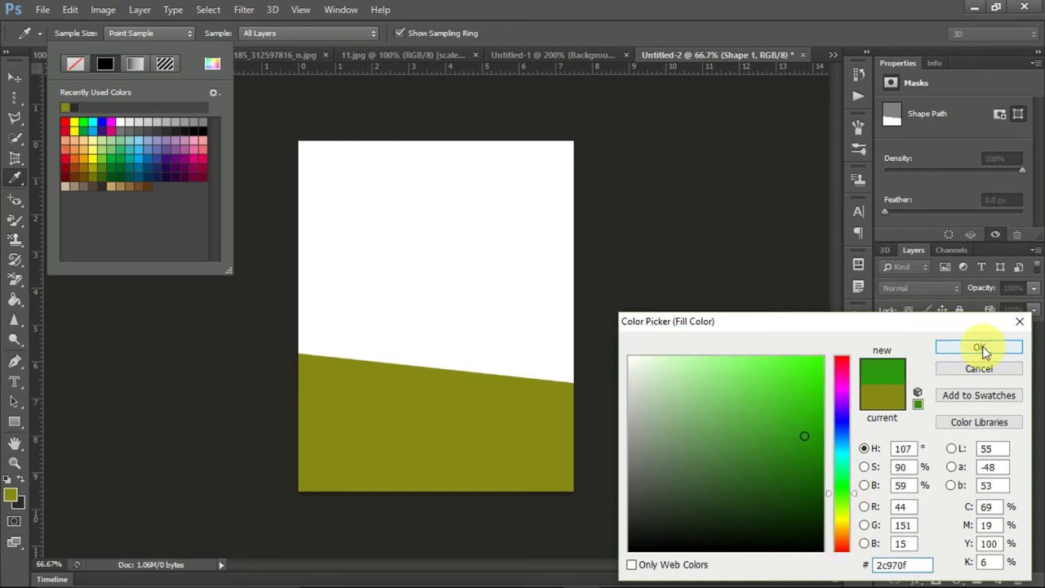
click(983, 350)
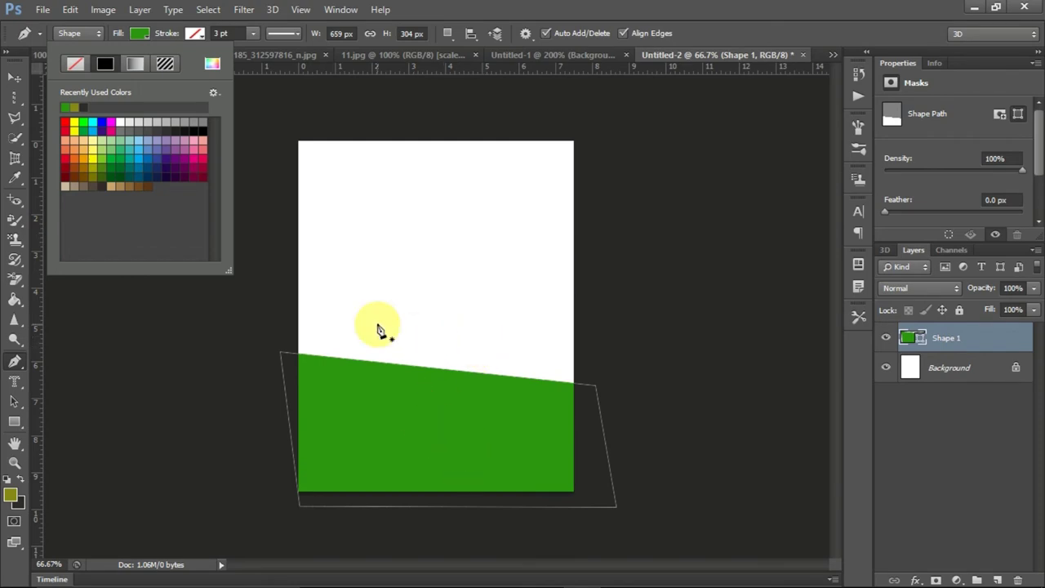
Try no fill, solid green, orange/blue/pink gradients and several patterns on the band.
click(71, 67)
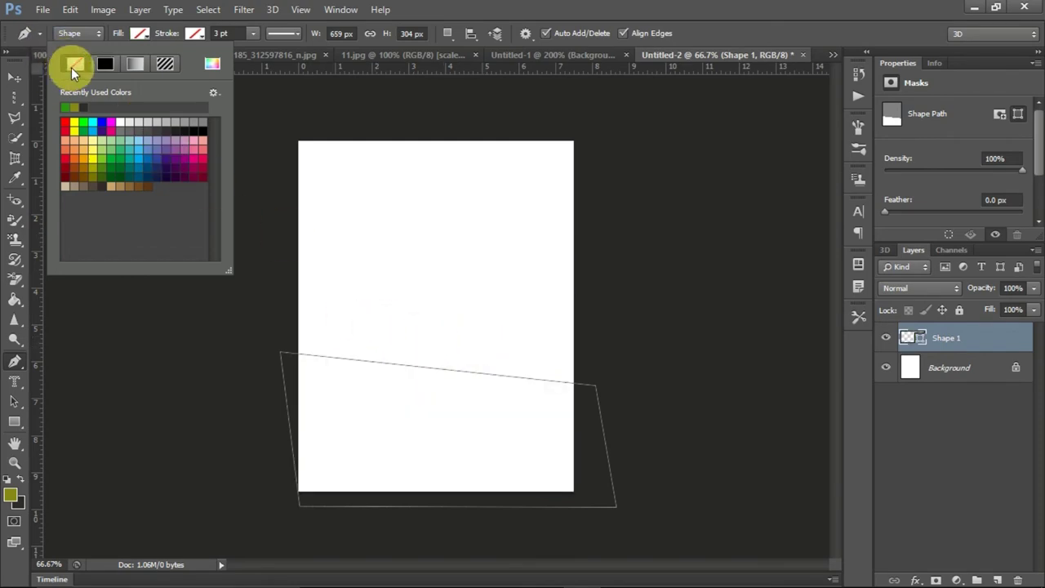
click(103, 68)
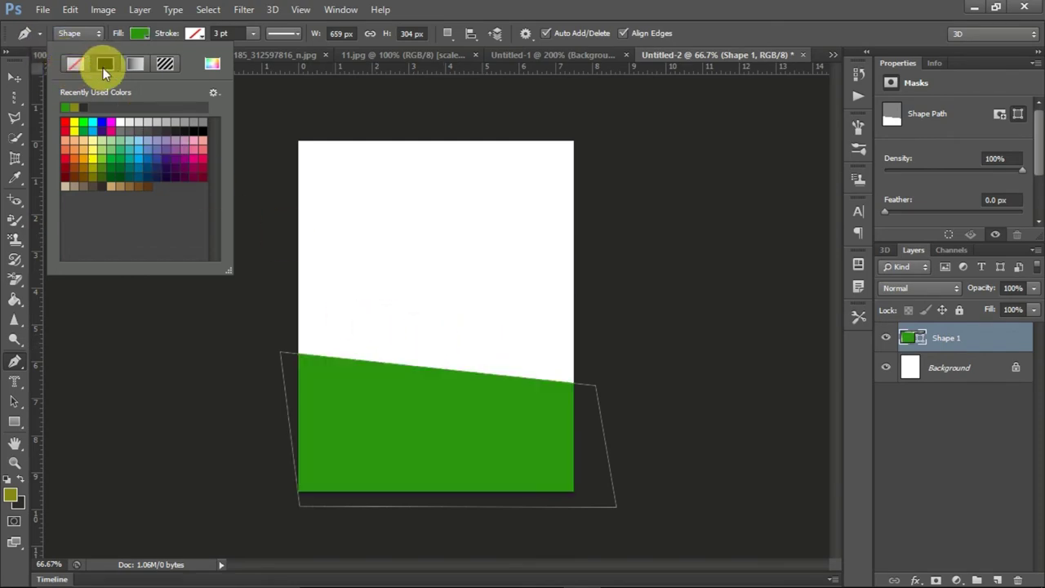
click(137, 65)
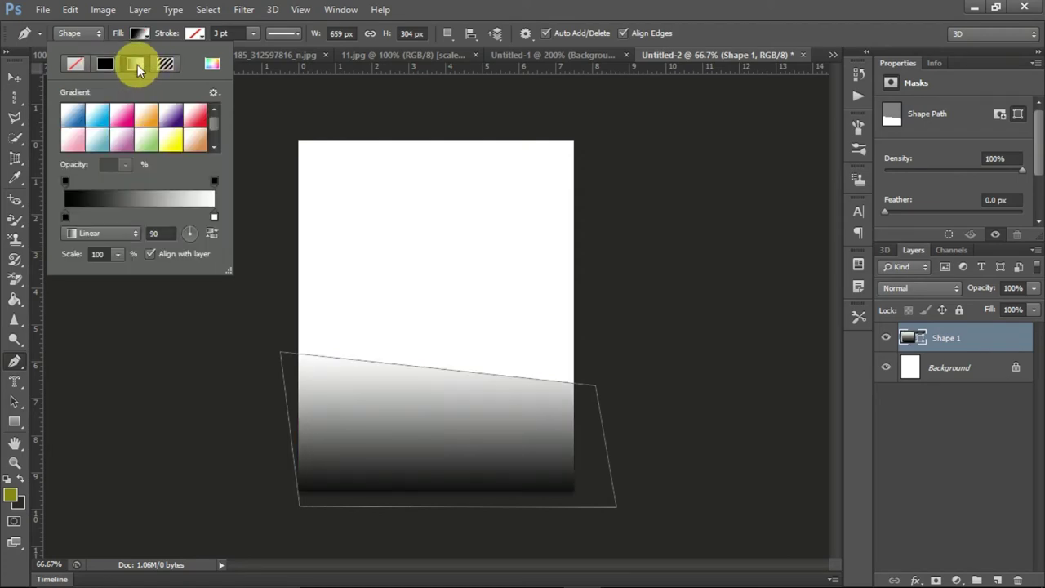
click(148, 115)
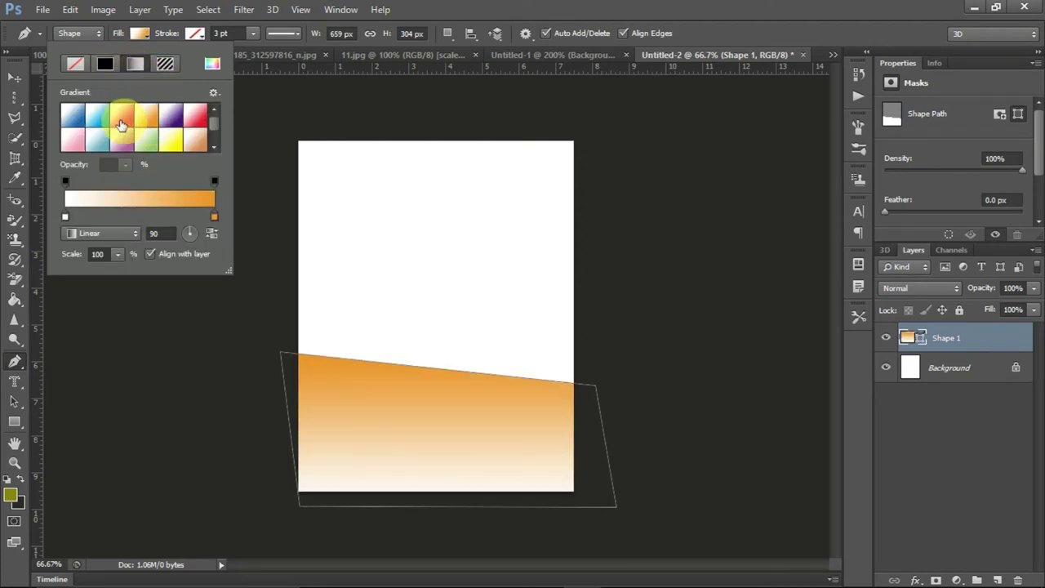
click(73, 114)
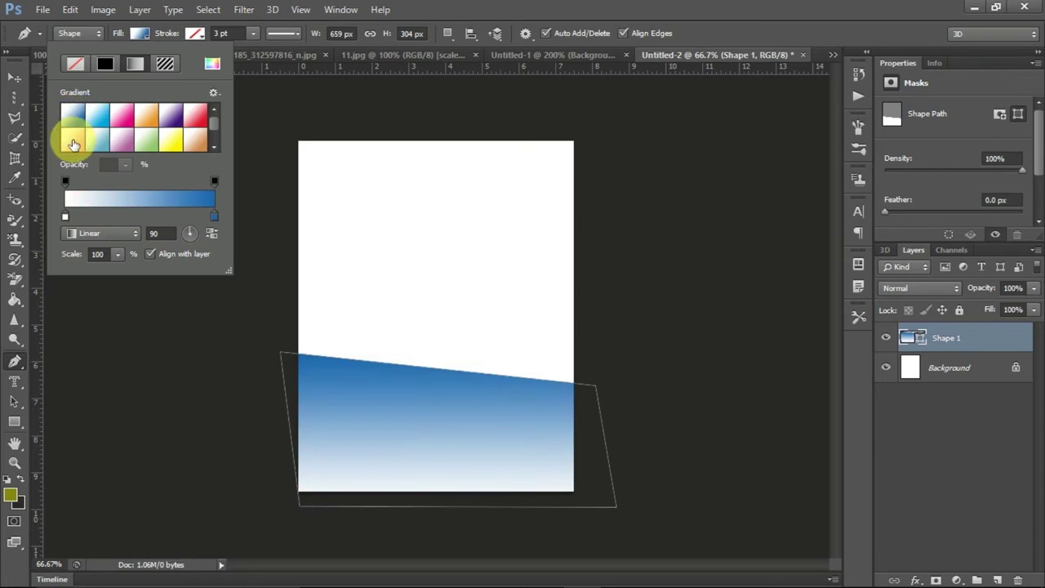
click(72, 142)
click(166, 64)
click(144, 116)
click(178, 120)
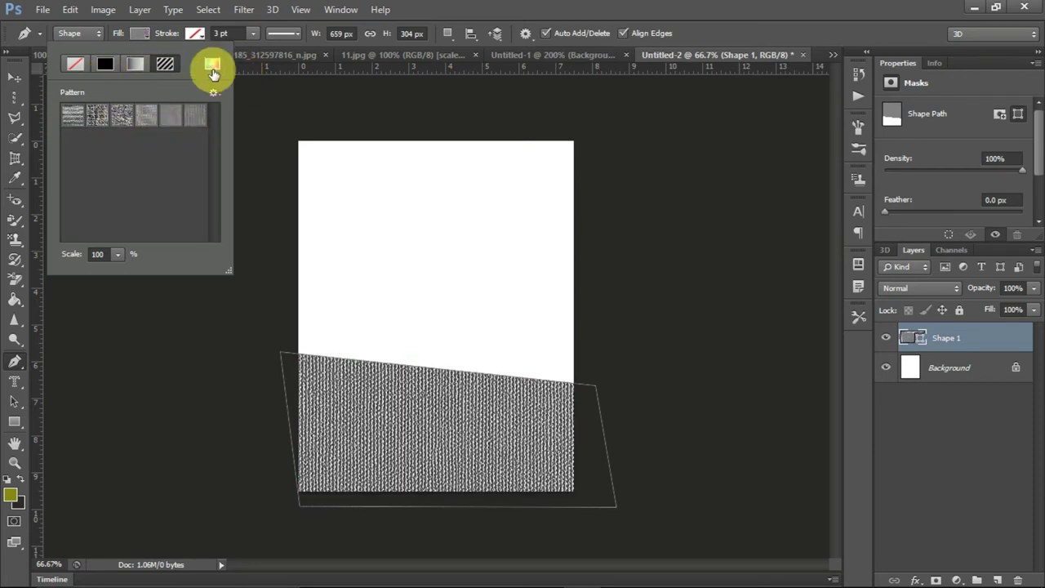
Fill the band solid red #e61212 and give it a black outline.
click(212, 65)
click(808, 375)
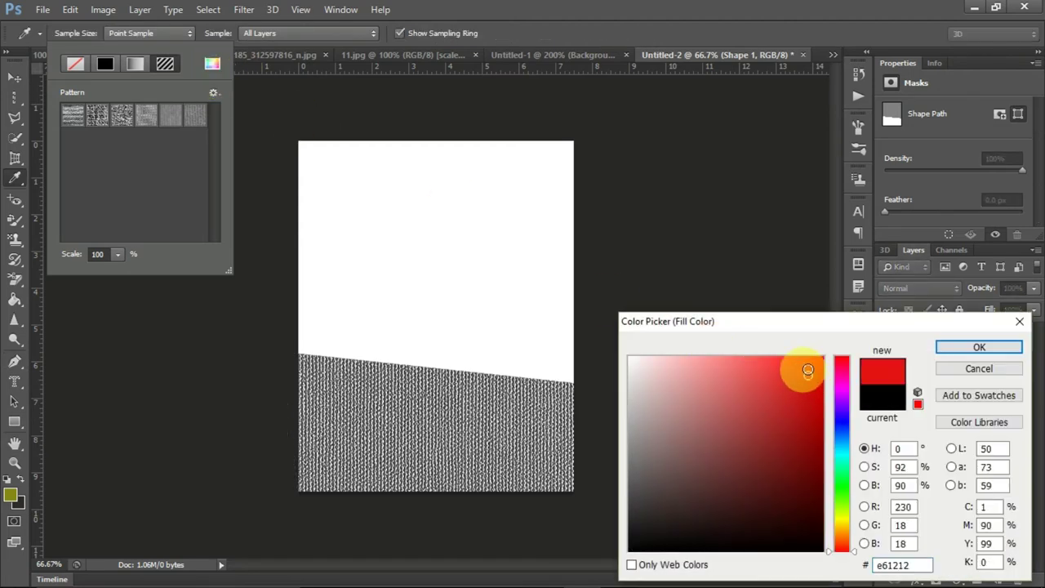
click(979, 348)
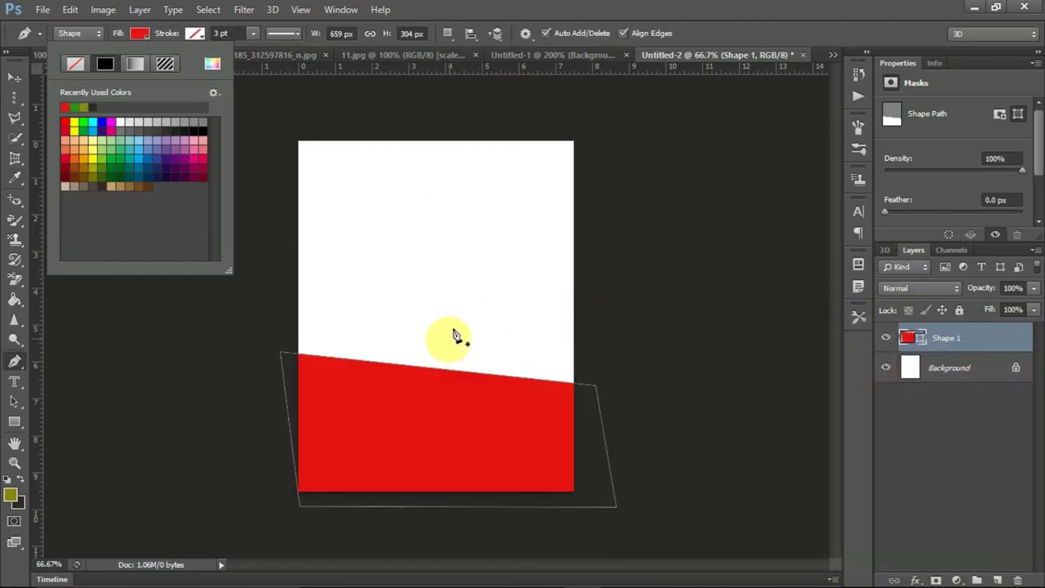
click(195, 35)
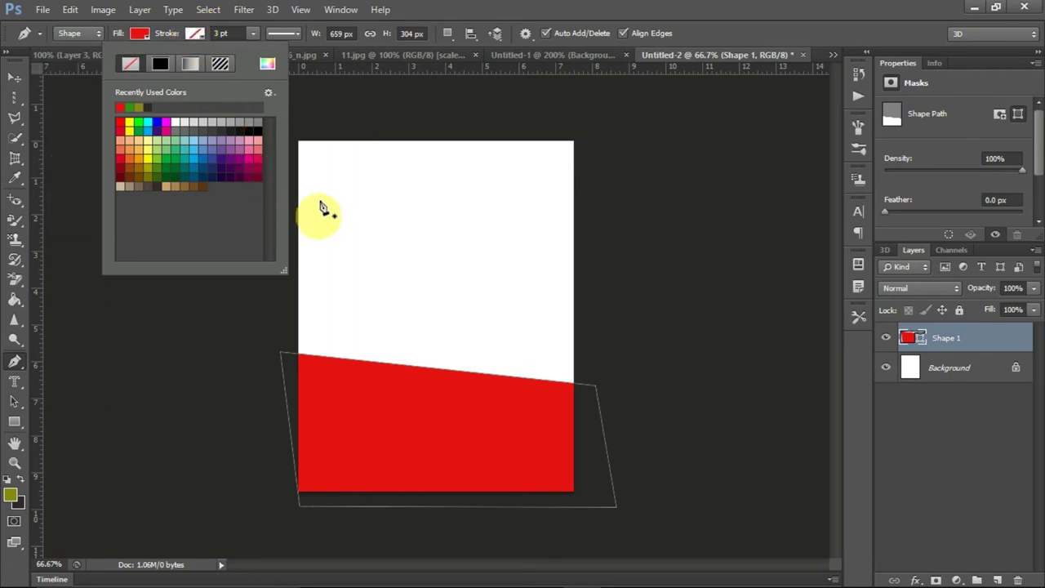
click(258, 129)
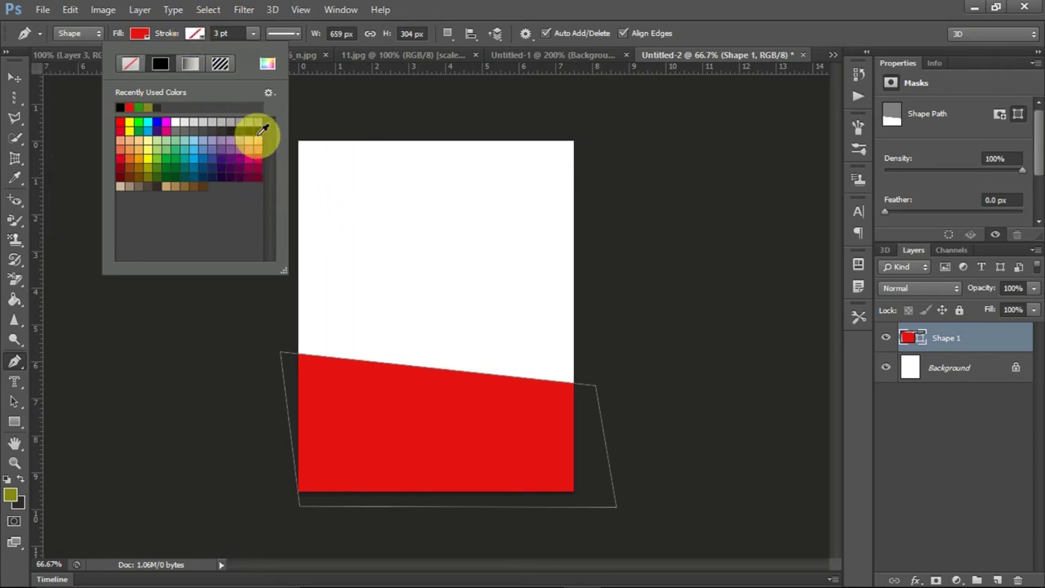
click(216, 134)
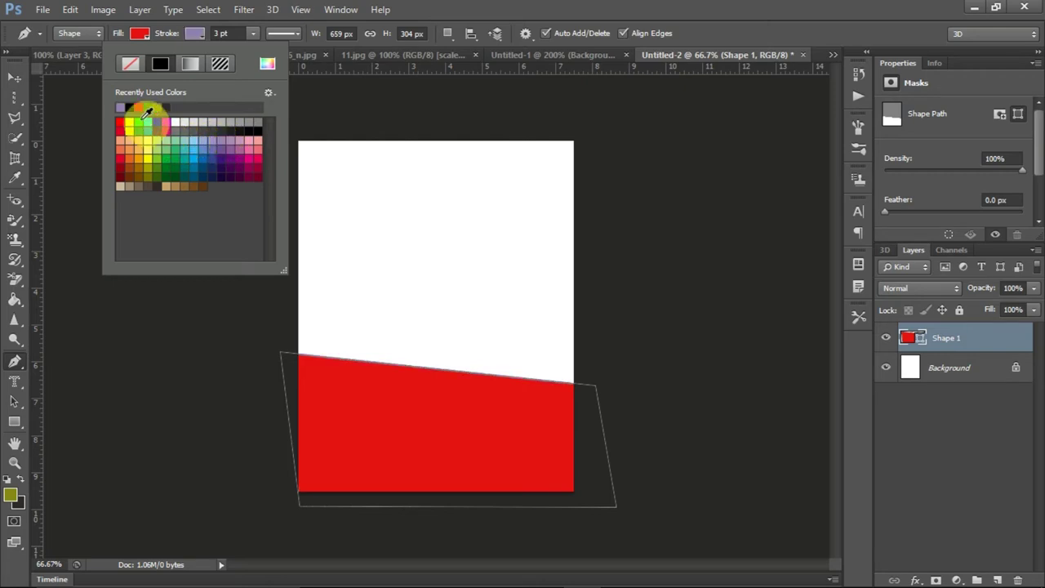
Try pattern, gradient and black outlines on the red band, then remove the outline.
click(665, 10)
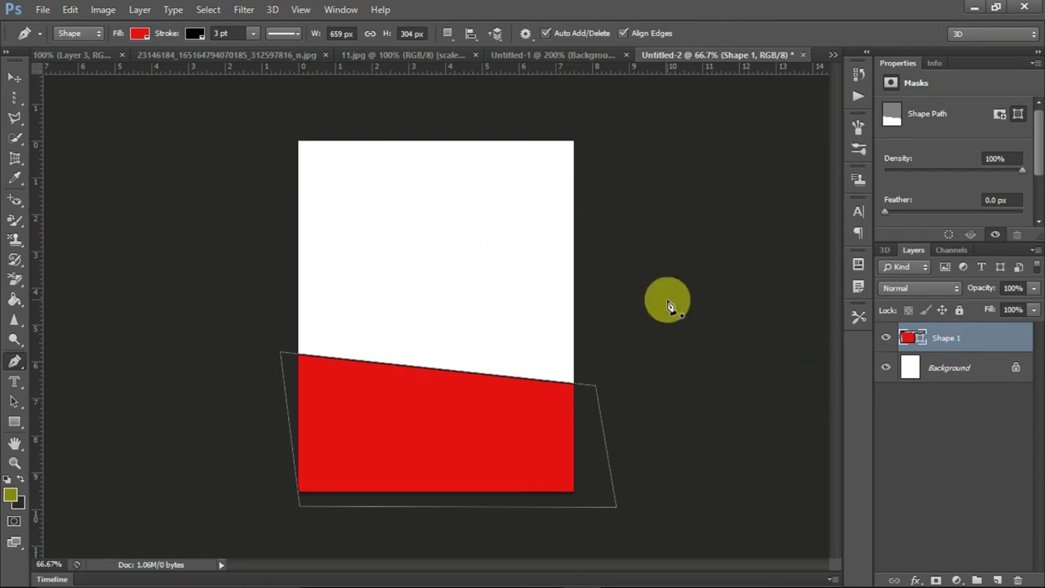
click(195, 34)
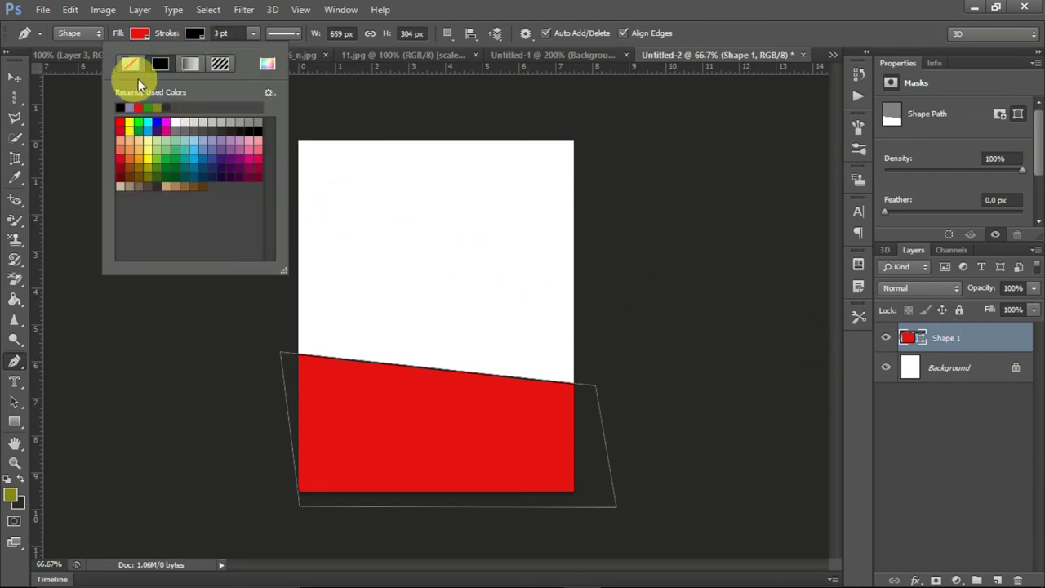
click(214, 68)
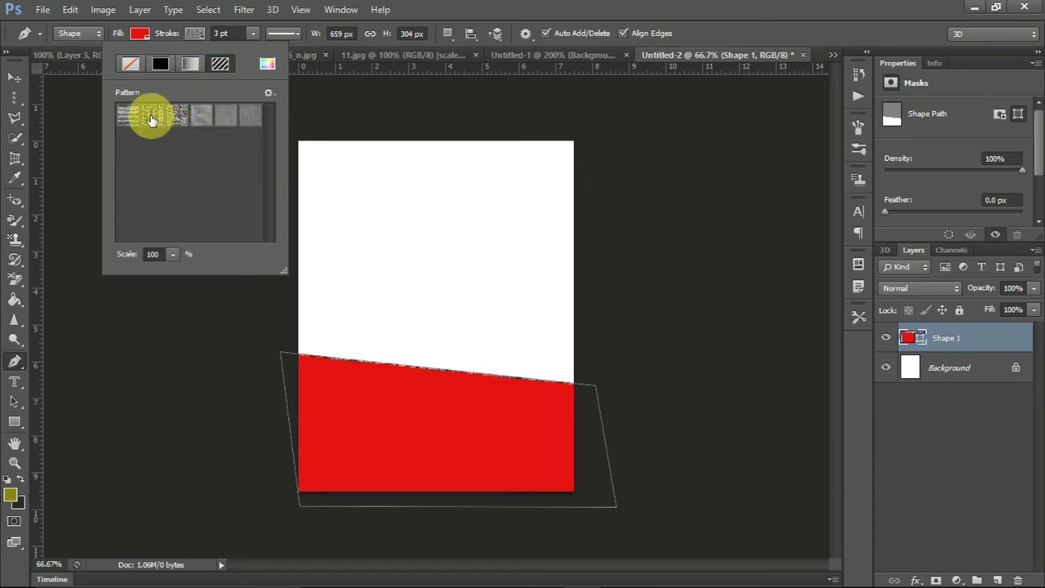
click(189, 64)
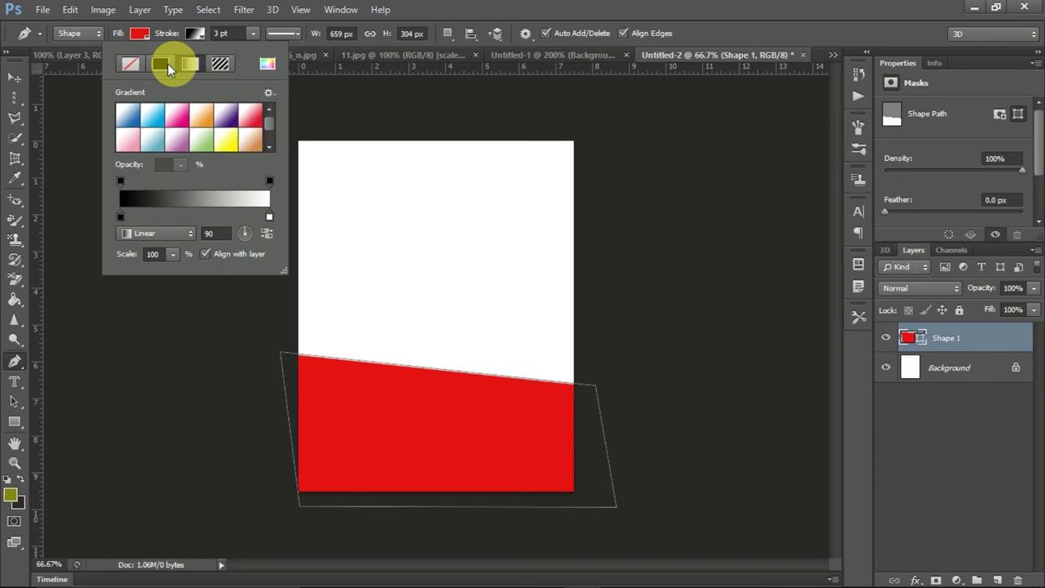
click(163, 64)
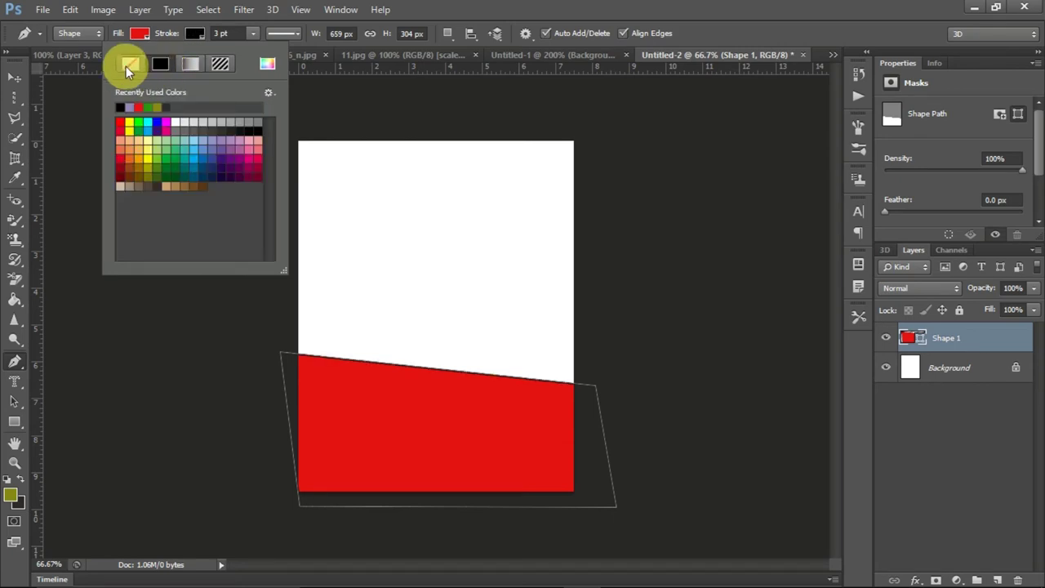
click(129, 66)
click(431, 6)
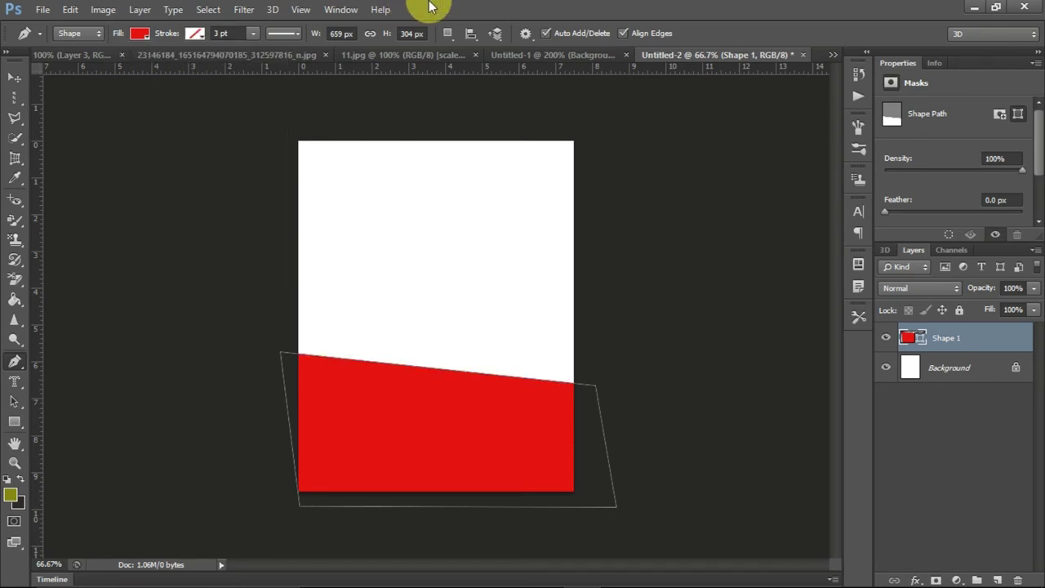
Keep a solid stroke style with No Color, then start Shape 2 near the top-left corner.
click(293, 35)
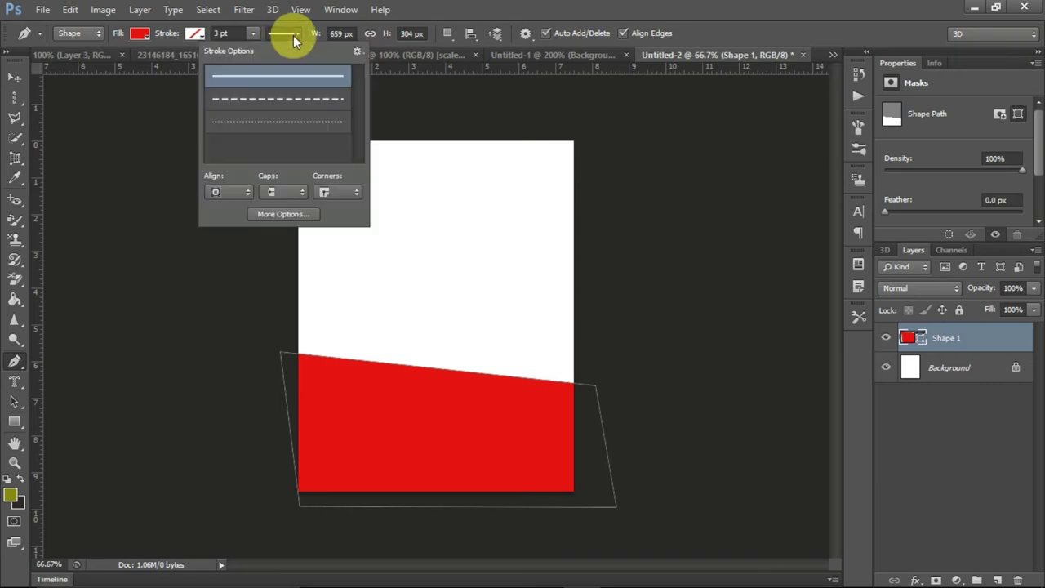
click(297, 107)
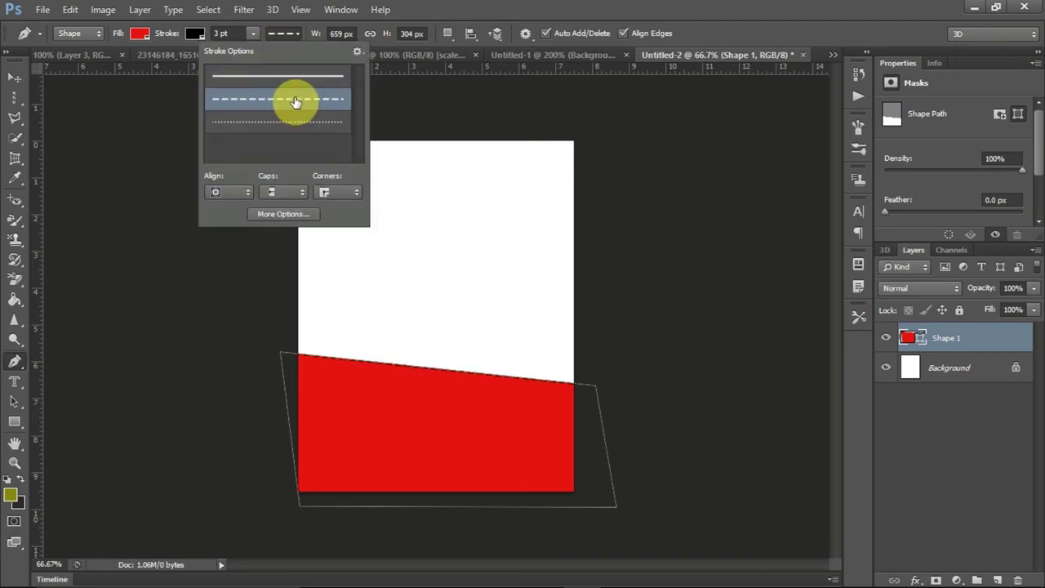
click(299, 74)
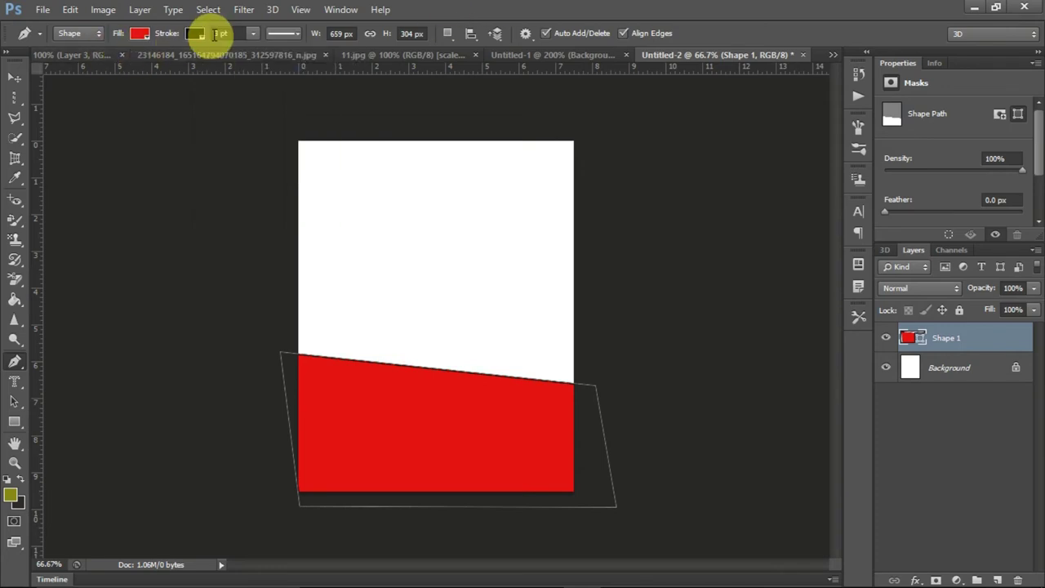
click(193, 34)
click(134, 69)
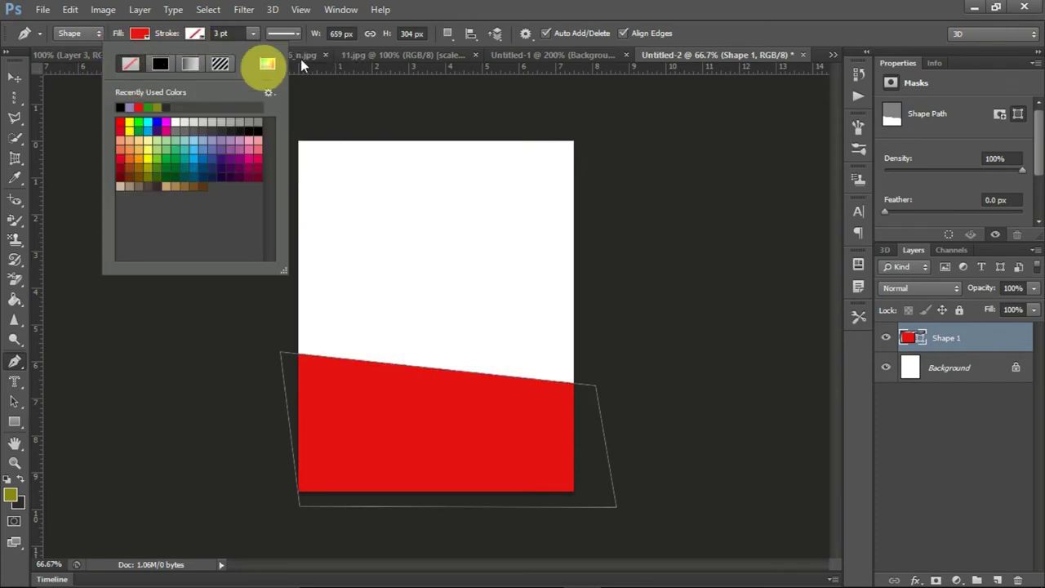
click(235, 34)
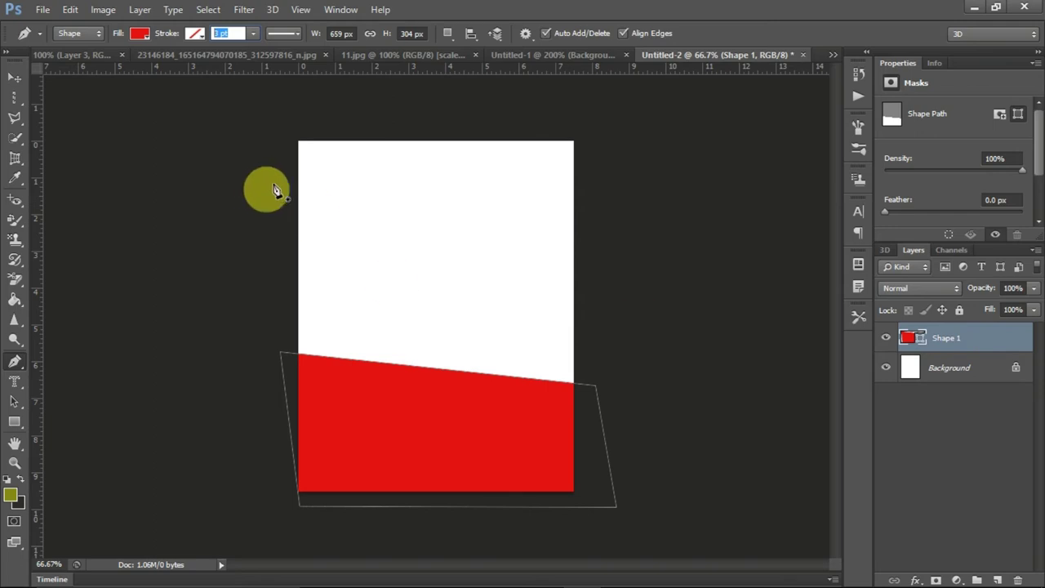
click(288, 134)
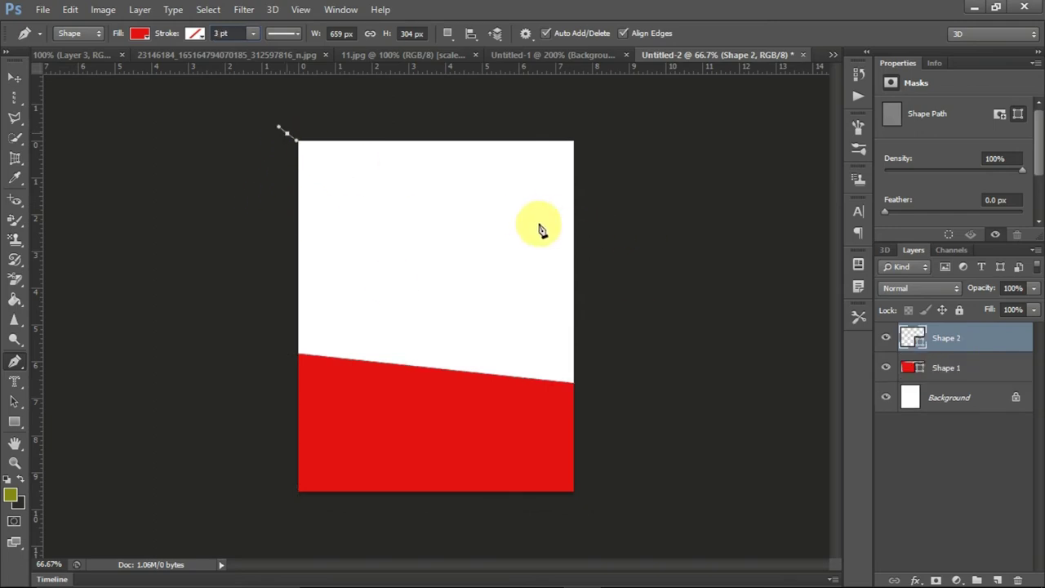
Redraw a closed curved band across the top of the page.
key(ctrl+z)
click(281, 130)
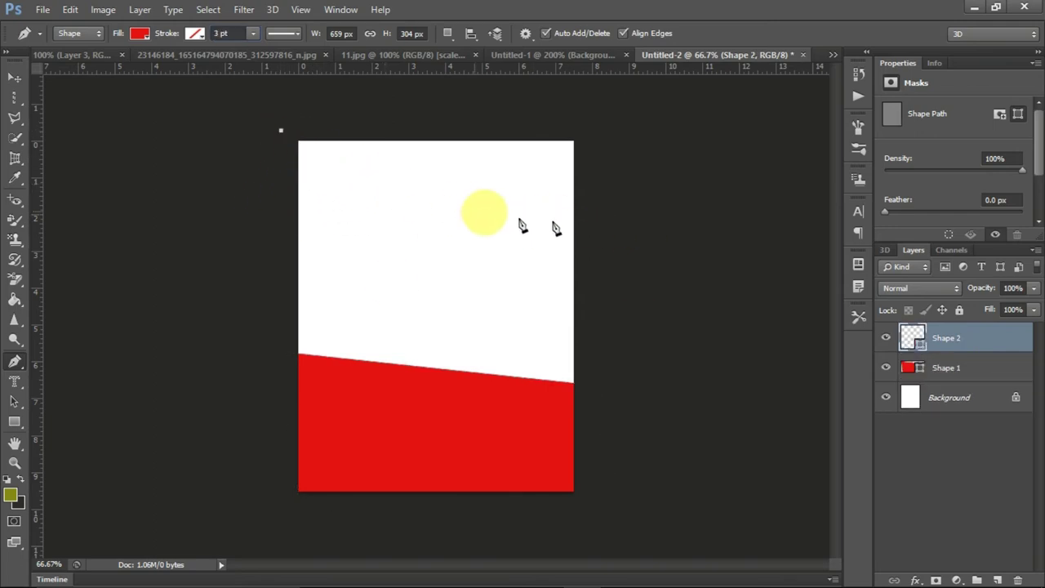
drag(578, 220, 717, 191)
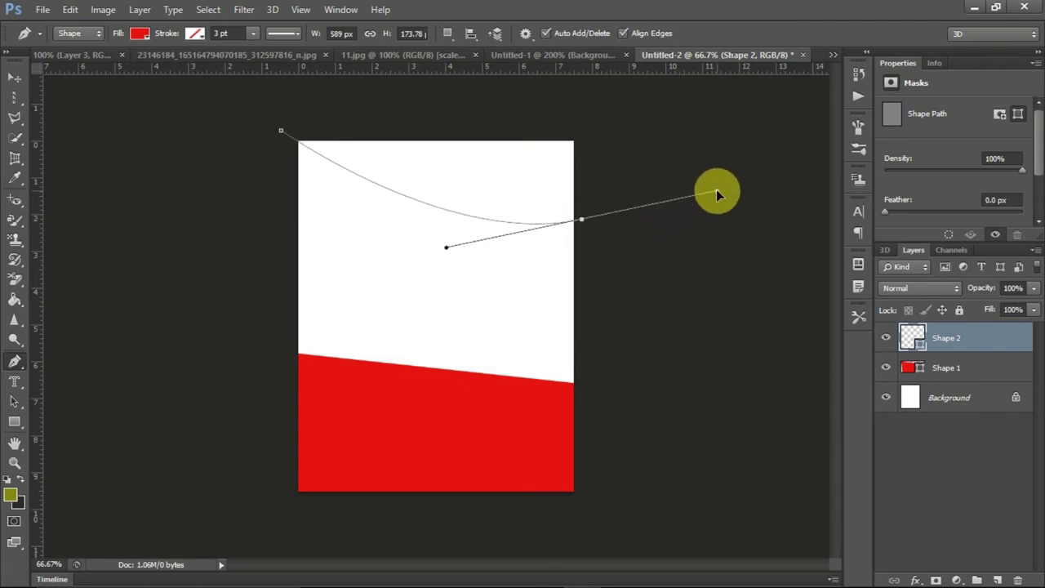
click(581, 220)
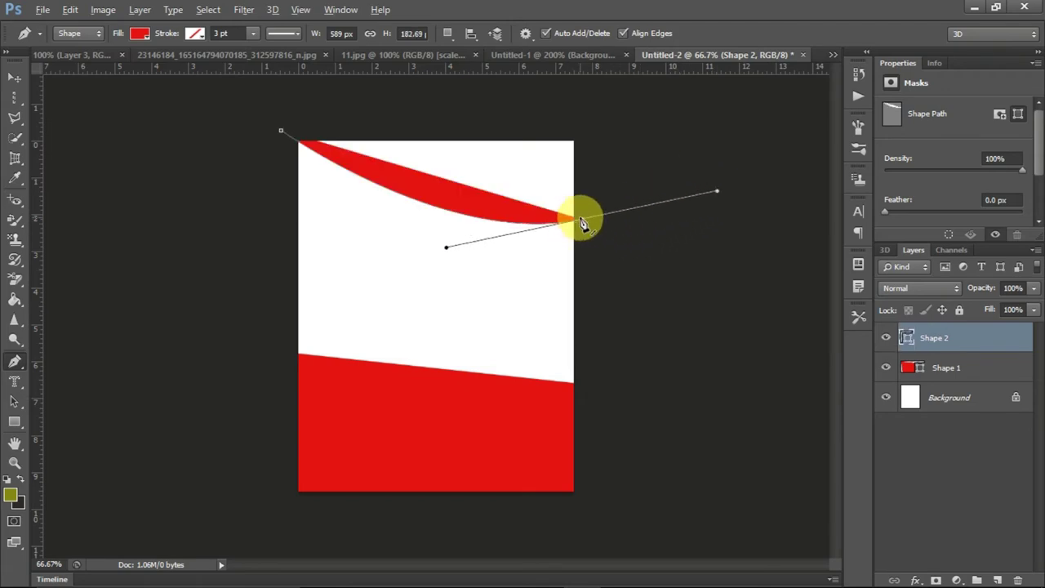
drag(582, 220, 585, 128)
click(281, 132)
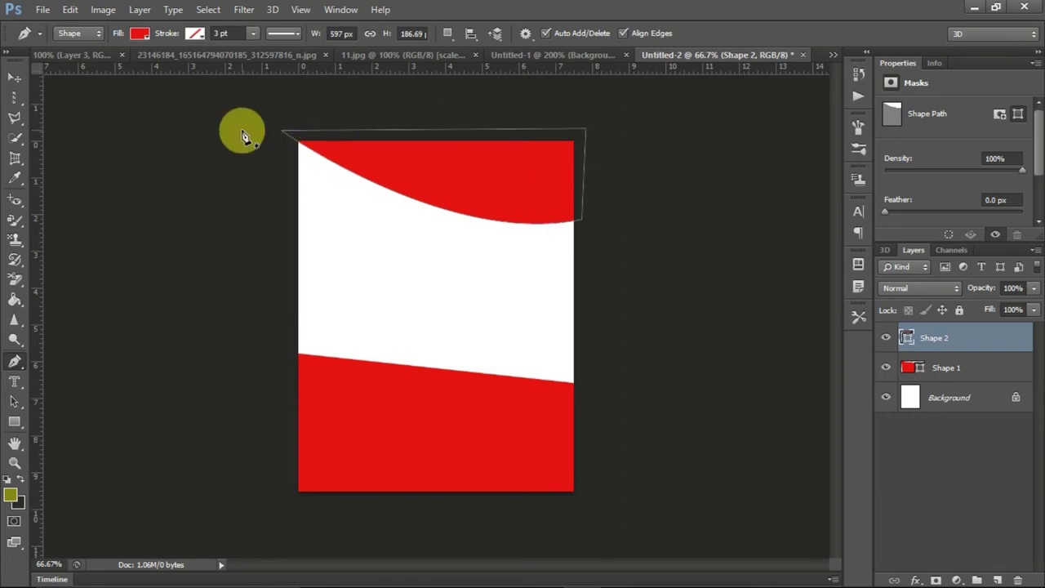
Fill the top band with bright orange #ff5b00.
click(139, 34)
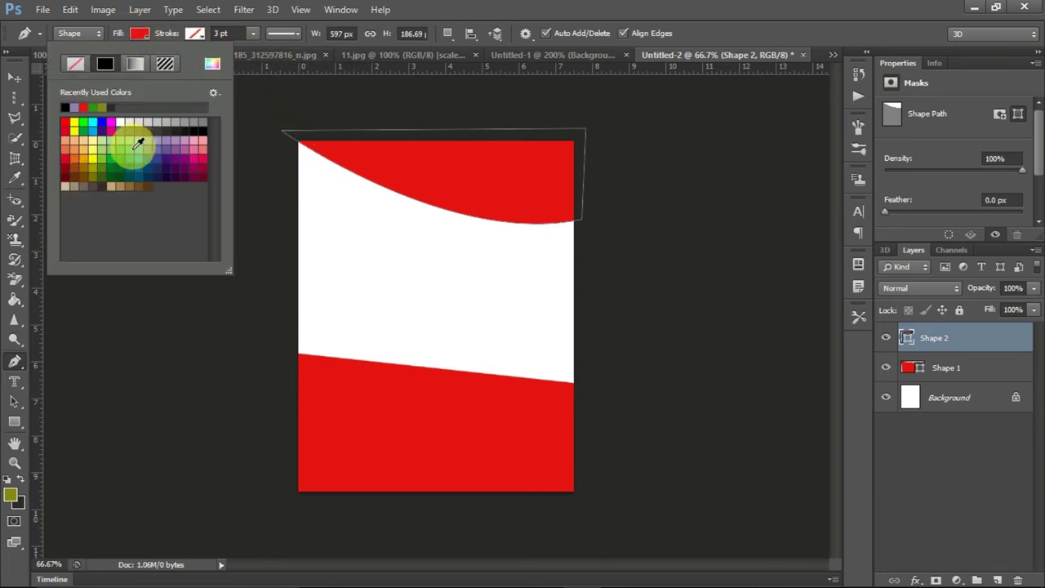
click(71, 160)
click(211, 64)
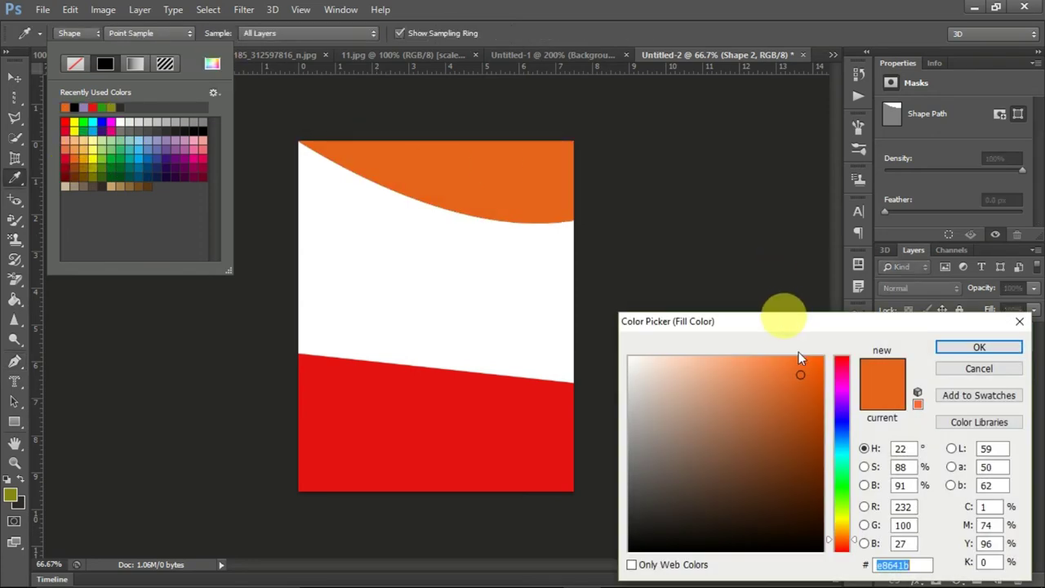
drag(807, 368, 841, 356)
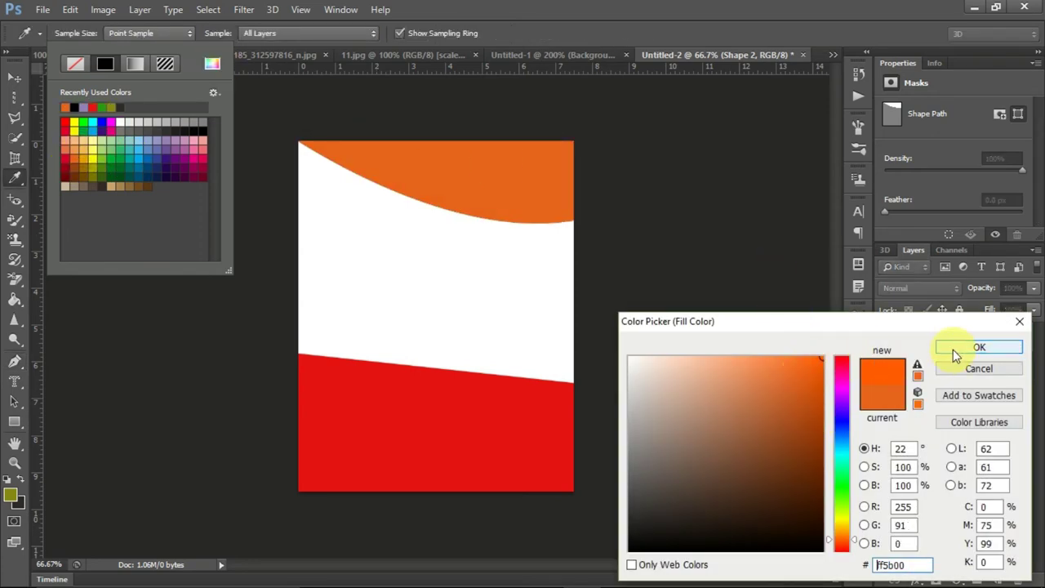
click(953, 349)
click(999, 351)
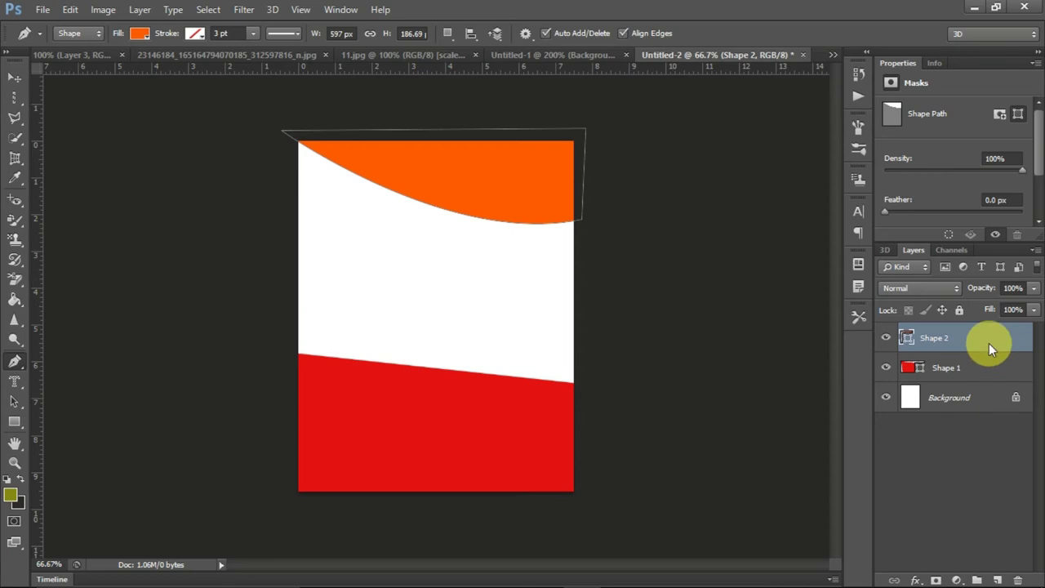
Duplicate the Shape 2 top band and give the copy a lighter orange fill.
right_click(989, 348)
click(1001, 348)
key(ctrl+j)
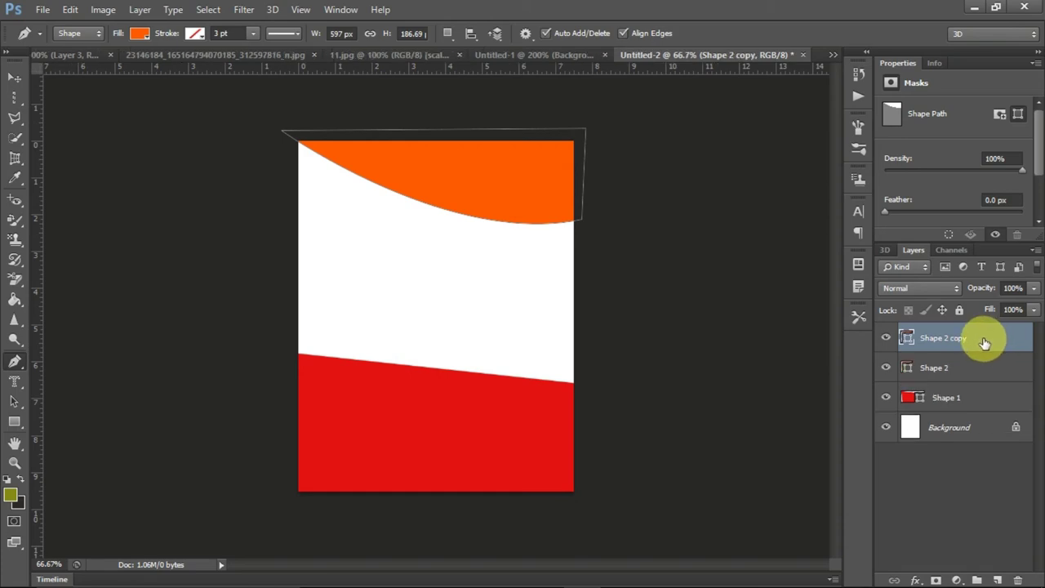
click(144, 33)
click(211, 64)
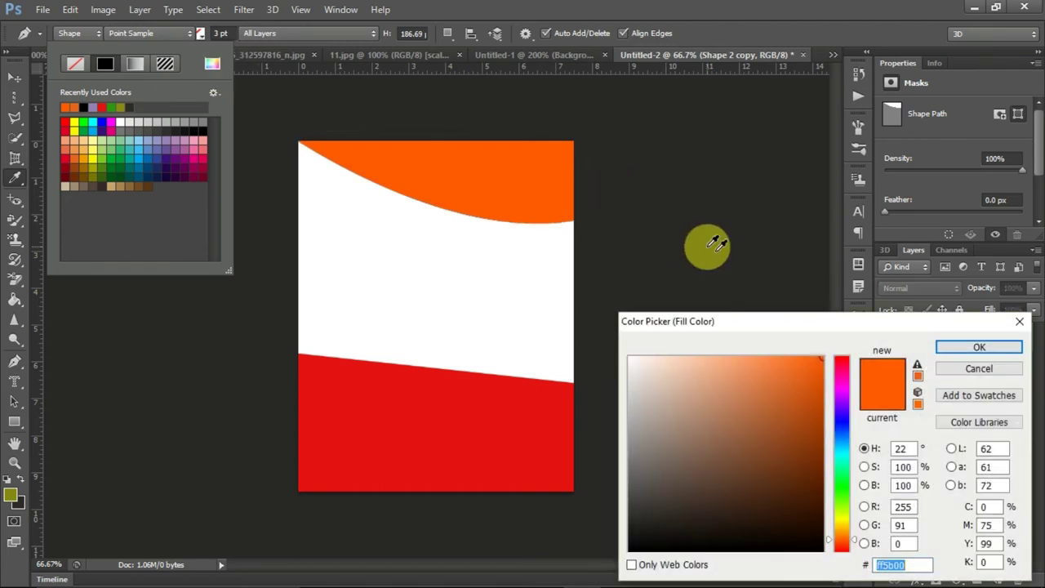
mouse_move(823, 363)
mouse_down()
mouse_move(809, 373)
mouse_move(781, 365)
mouse_up()
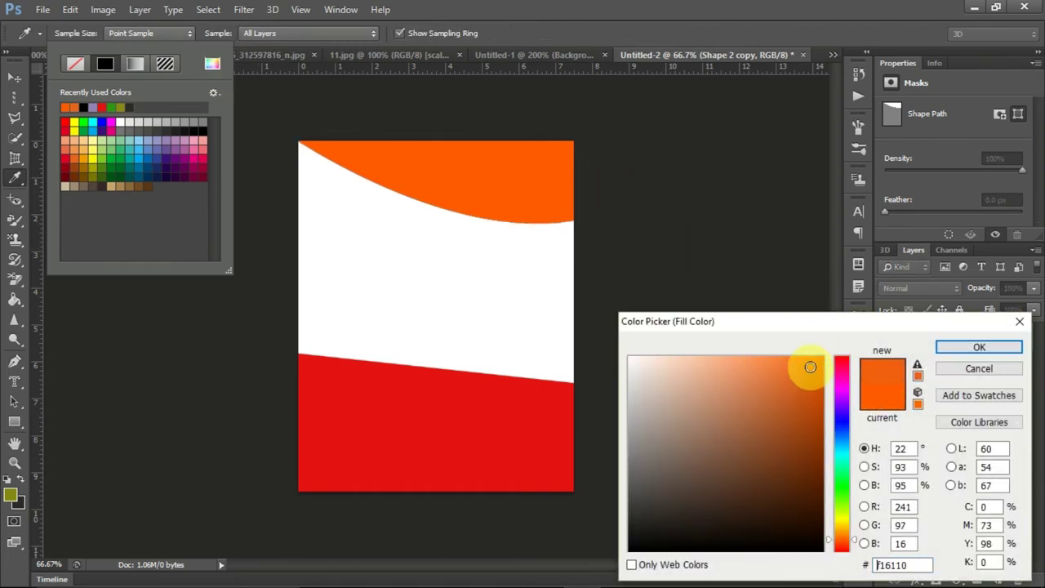
click(995, 350)
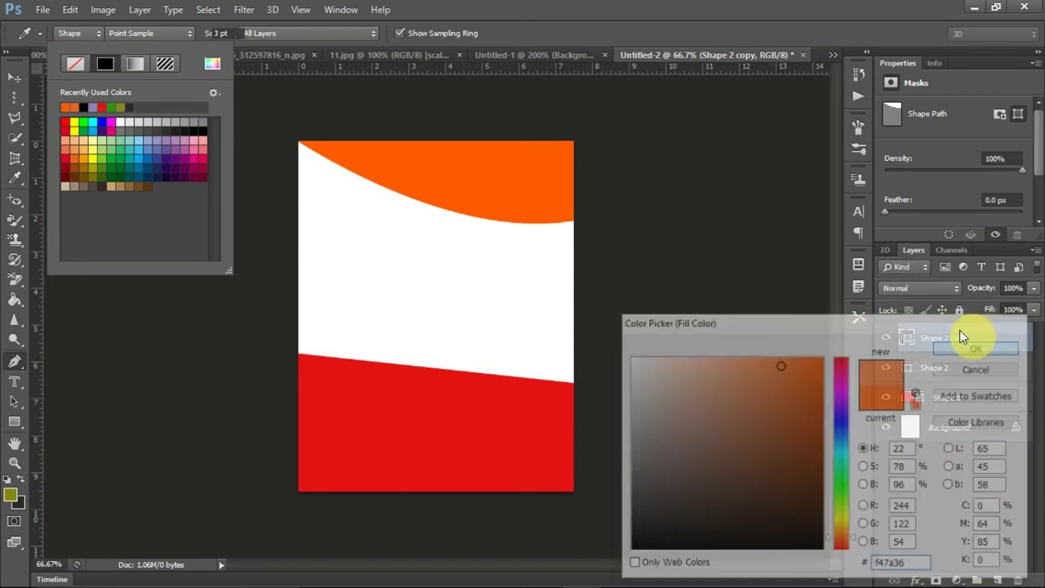
click(654, 255)
Nudge the copy a few pixels down and place it beneath Shape 2.
key(ctrl+t)
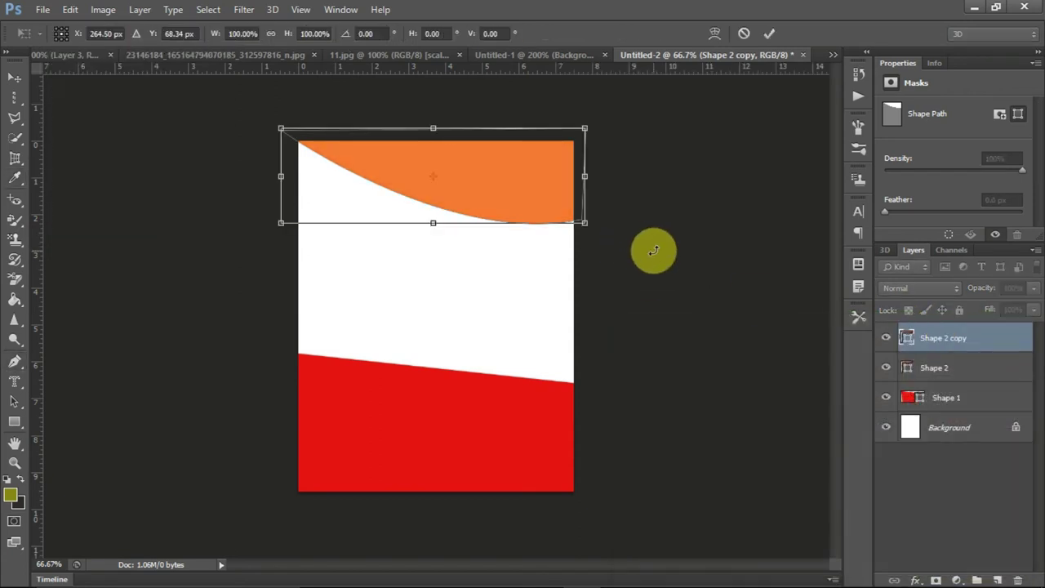
key(Down)
key(Down)
key(Down)
key(Down)
key(Down)
key(Down)
key(Down)
key(Down)
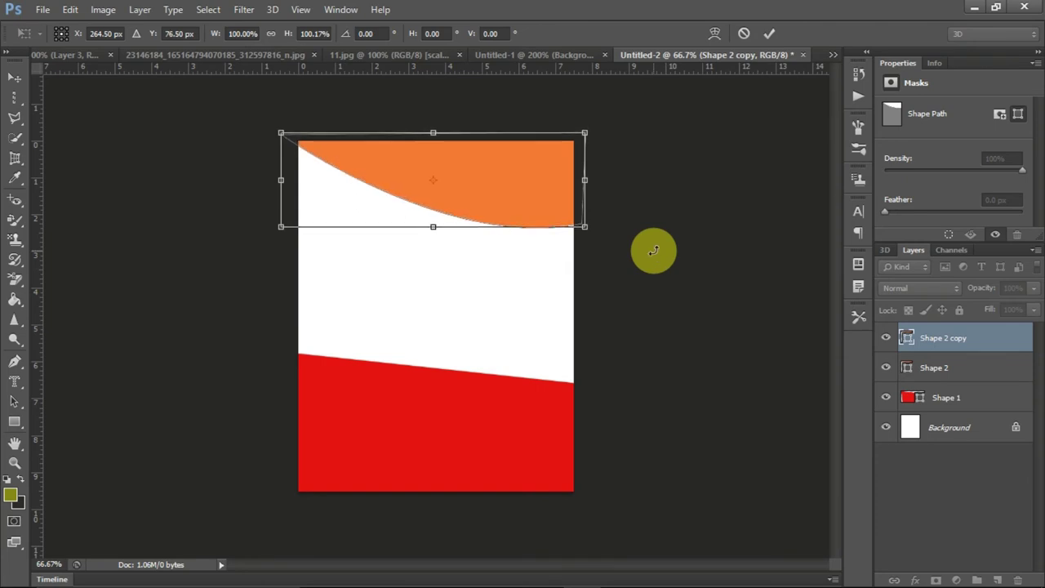
key(Return)
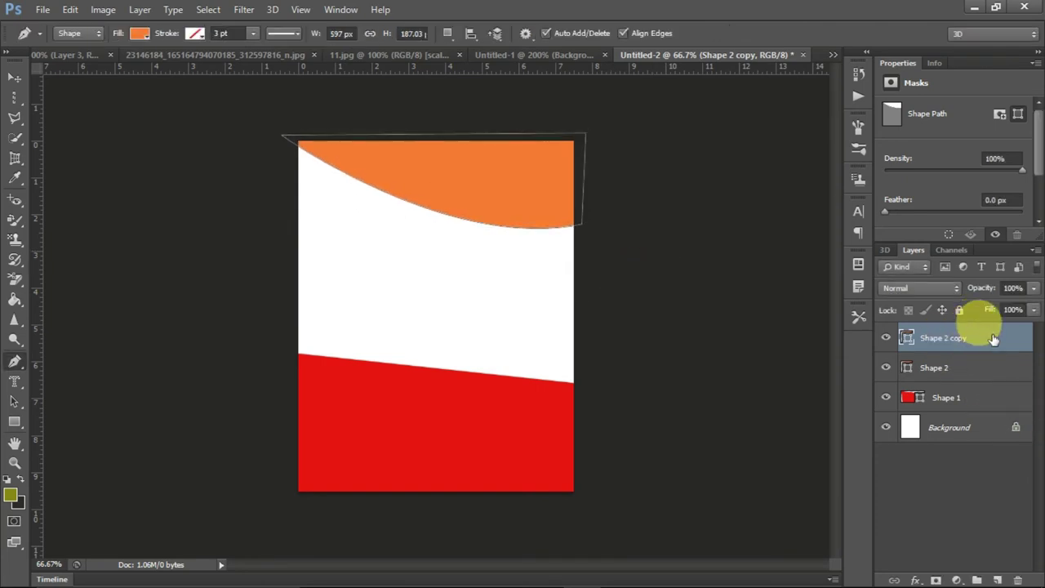
drag(994, 339, 993, 369)
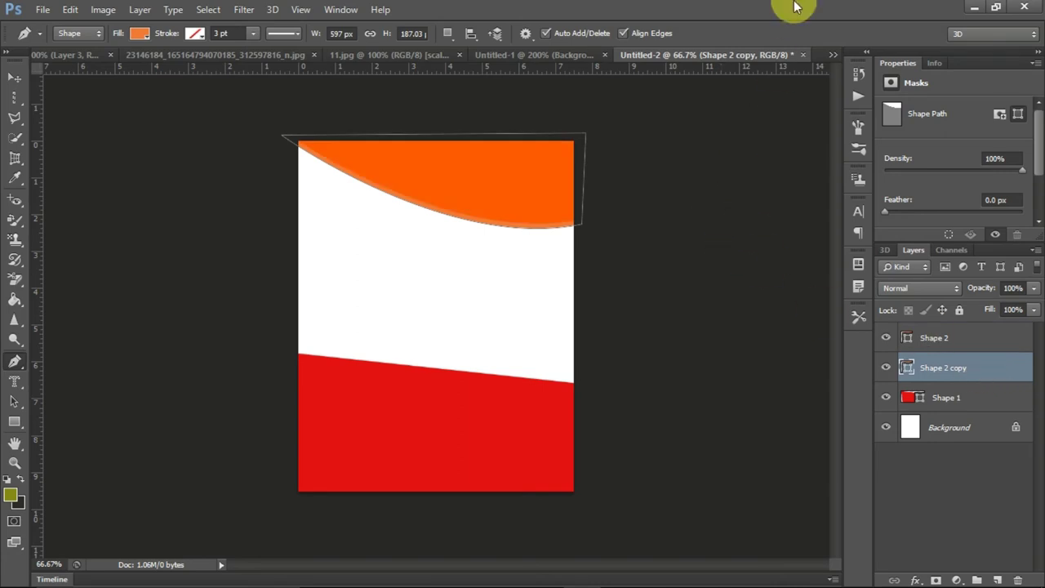
click(992, 399)
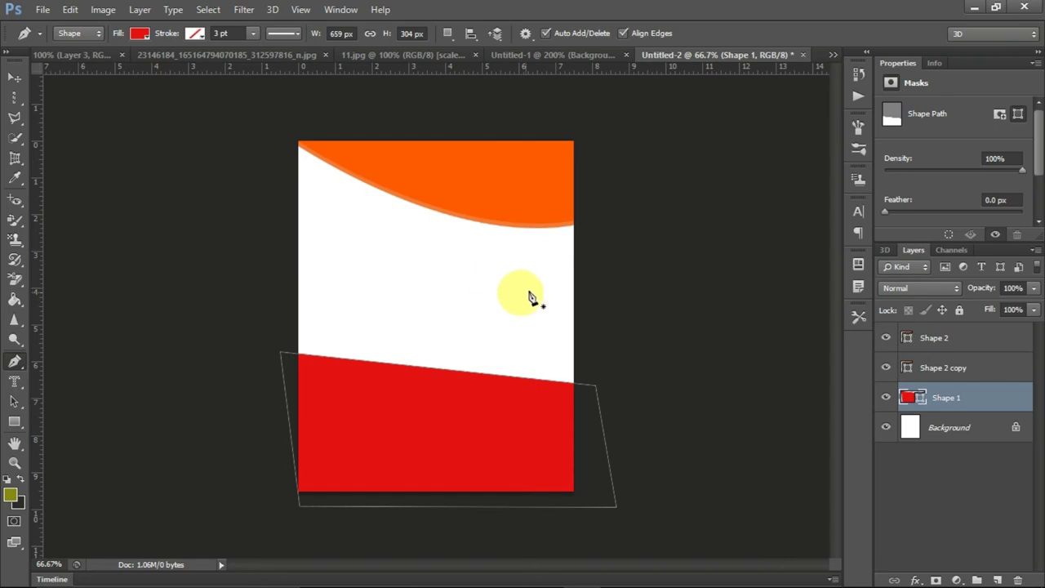
Draw a red parallelogram in the middle of the page and lower its opacity to 56%.
click(15, 78)
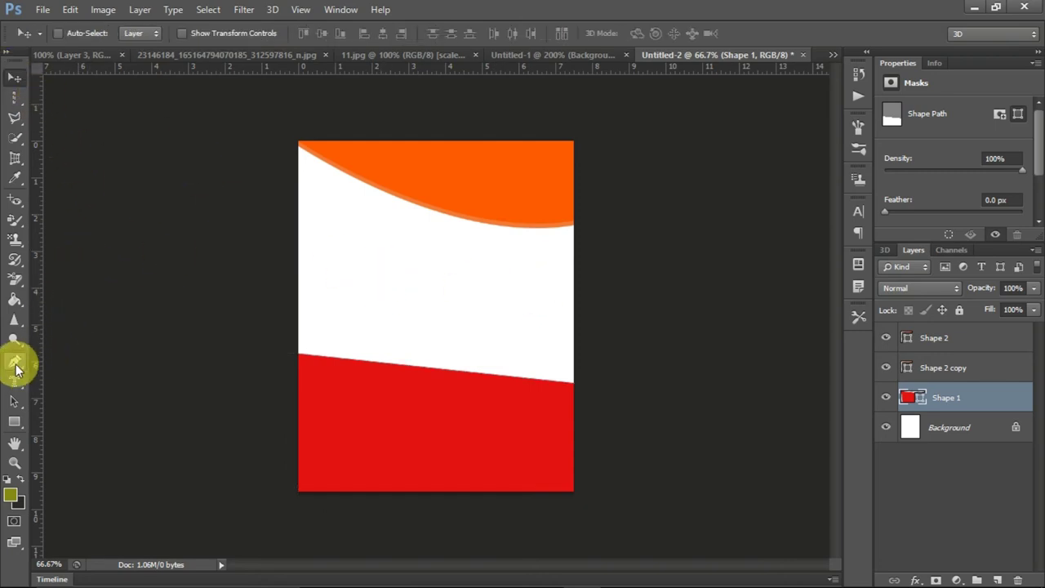
drag(15, 360, 74, 362)
click(416, 267)
click(363, 310)
click(498, 316)
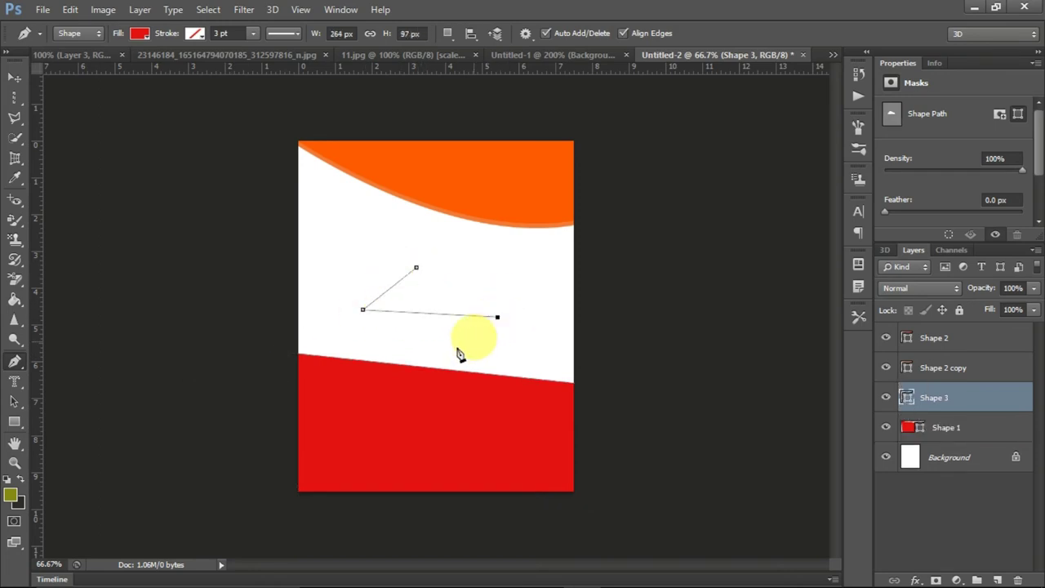
click(511, 273)
click(417, 269)
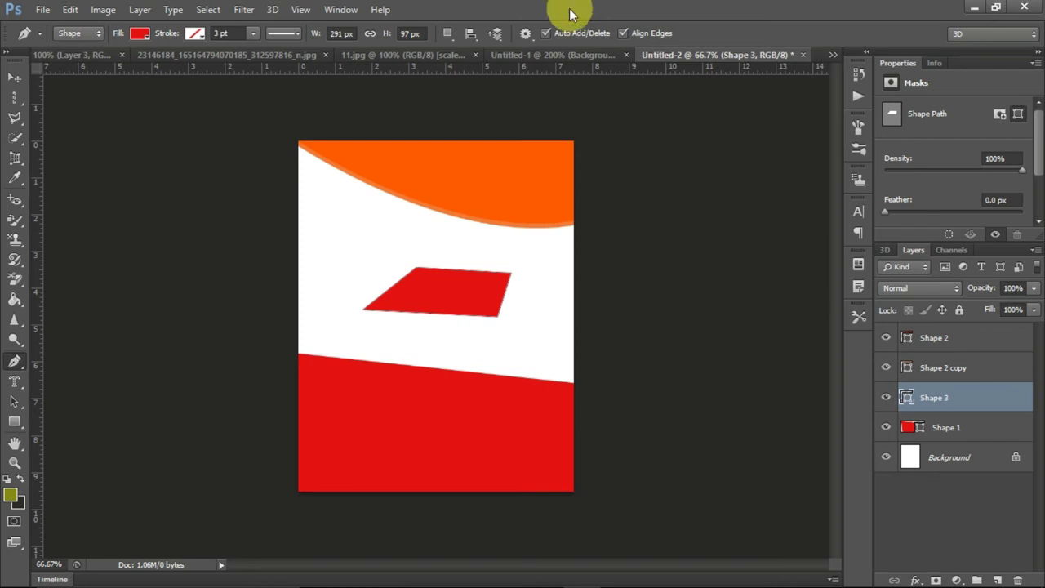
click(1035, 288)
mouse_move(1030, 306)
mouse_down()
mouse_move(1000, 309)
mouse_move(1018, 306)
mouse_up()
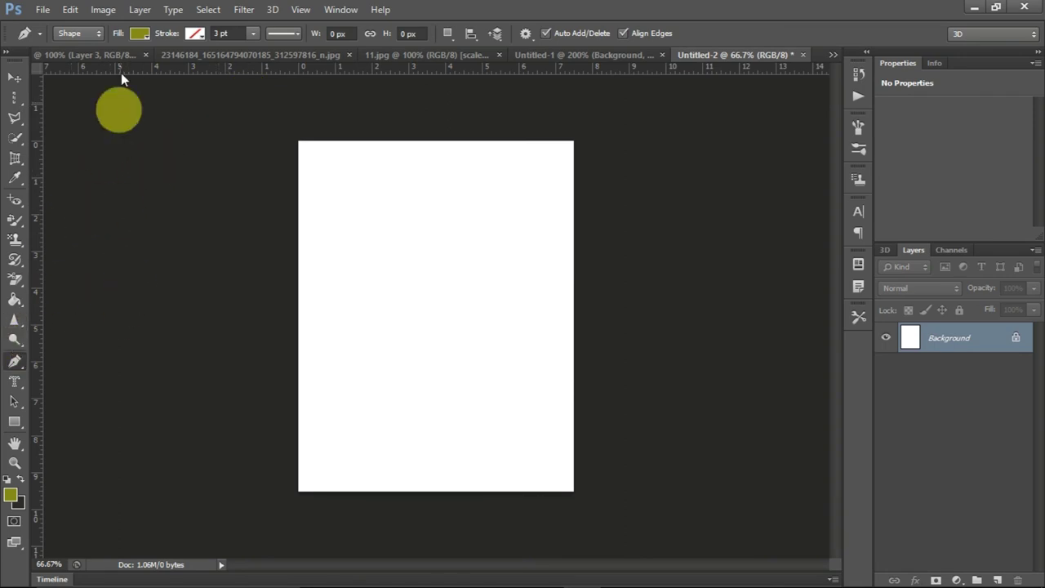
click(74, 55)
click(90, 33)
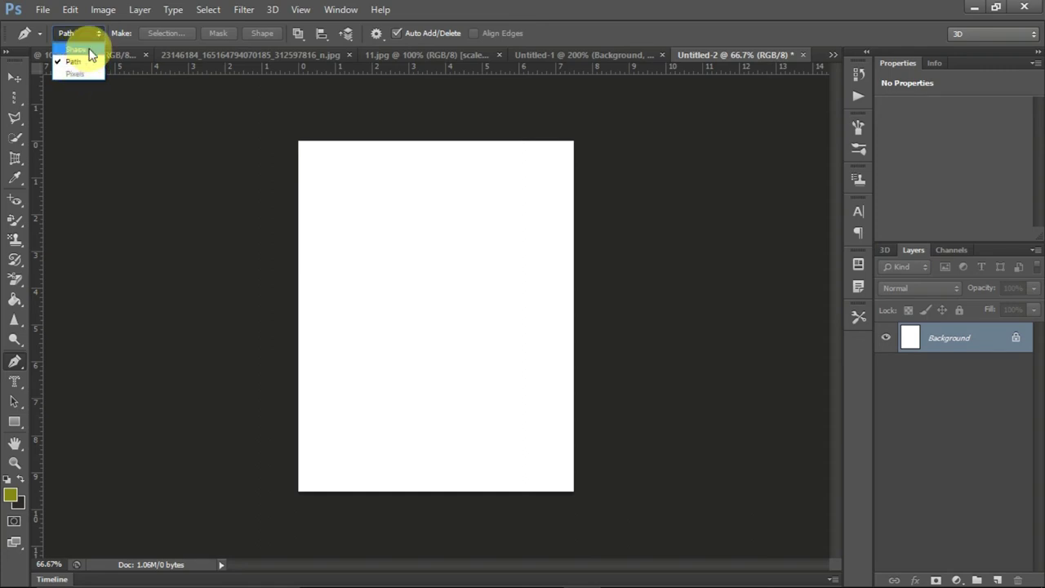
click(89, 50)
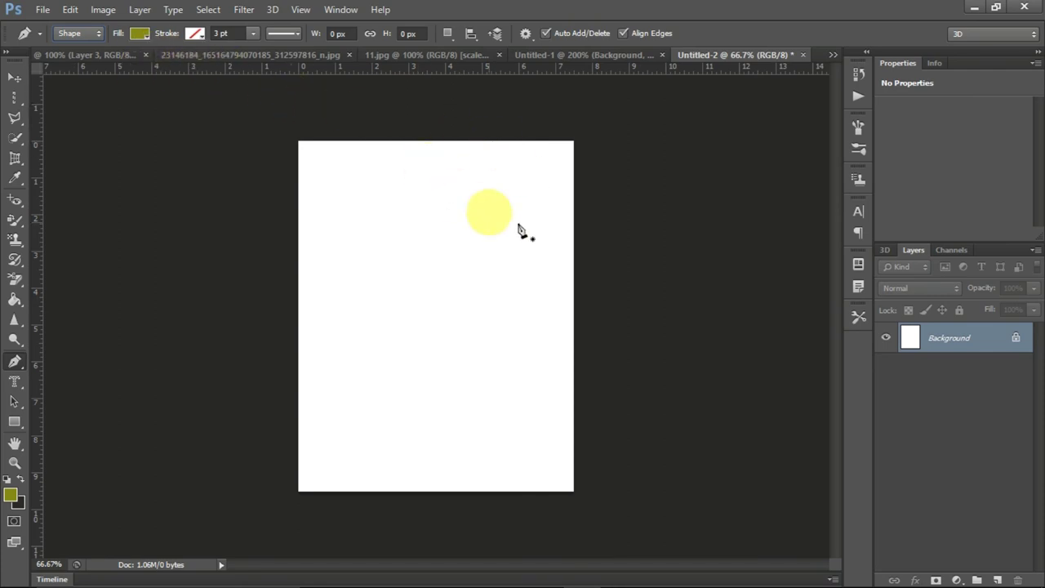
Start outlining a band at the page bottom, then undo the attempts back to a bare line.
right_click(23, 365)
click(69, 362)
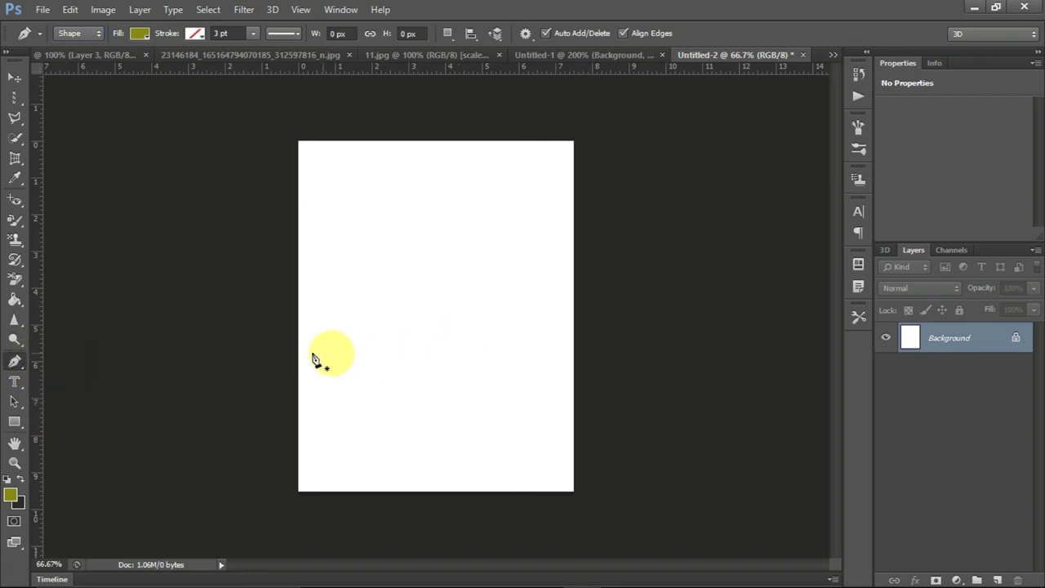
click(281, 350)
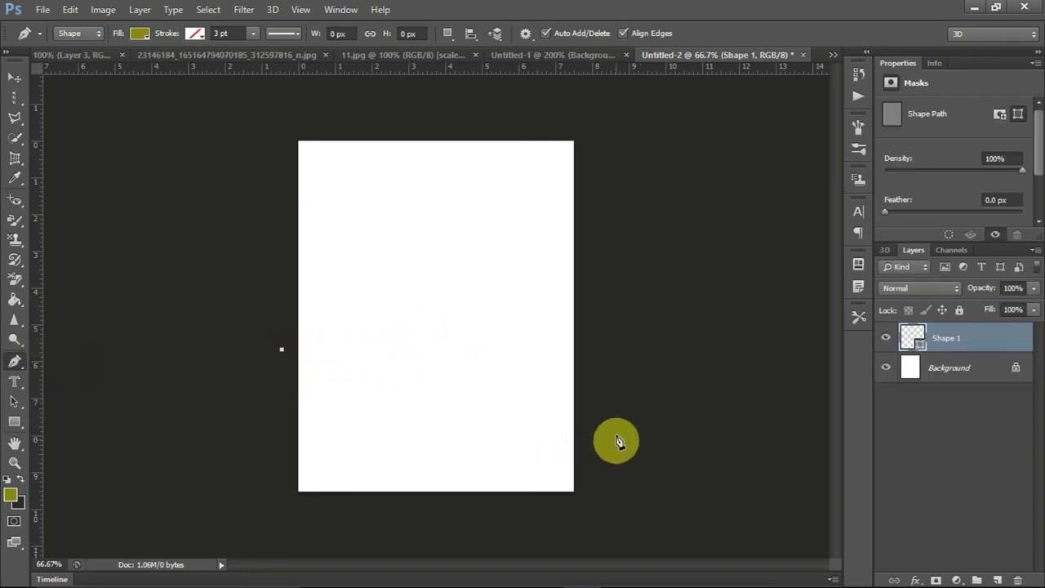
click(609, 408)
click(530, 513)
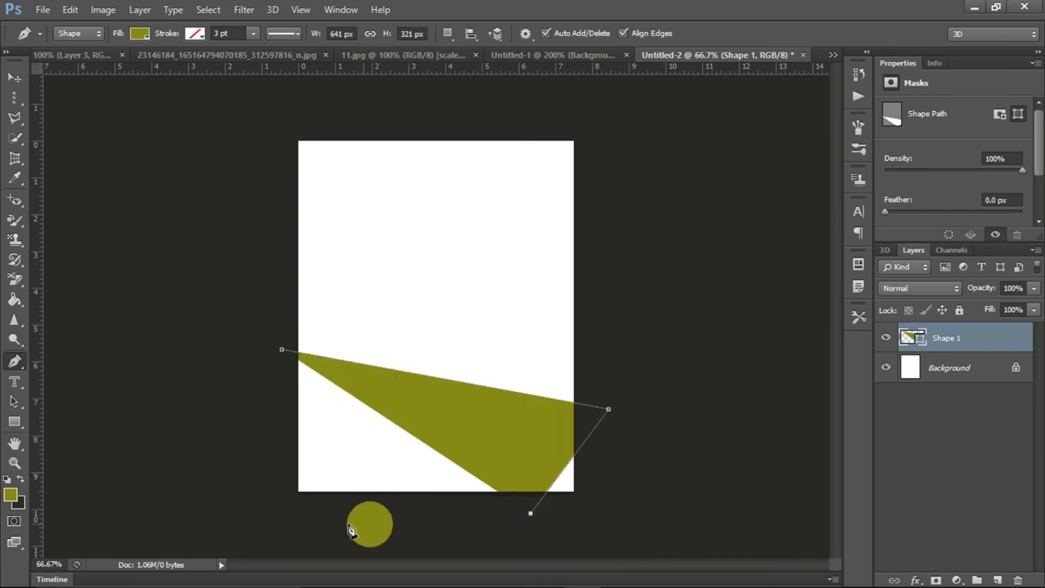
click(320, 519)
key(ctrl+z)
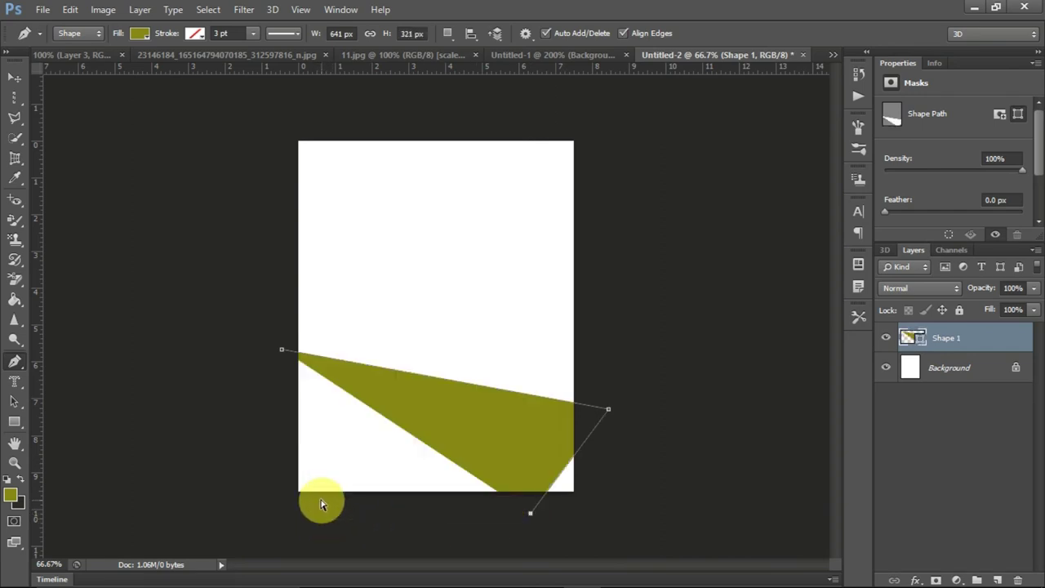
key(ctrl+z)
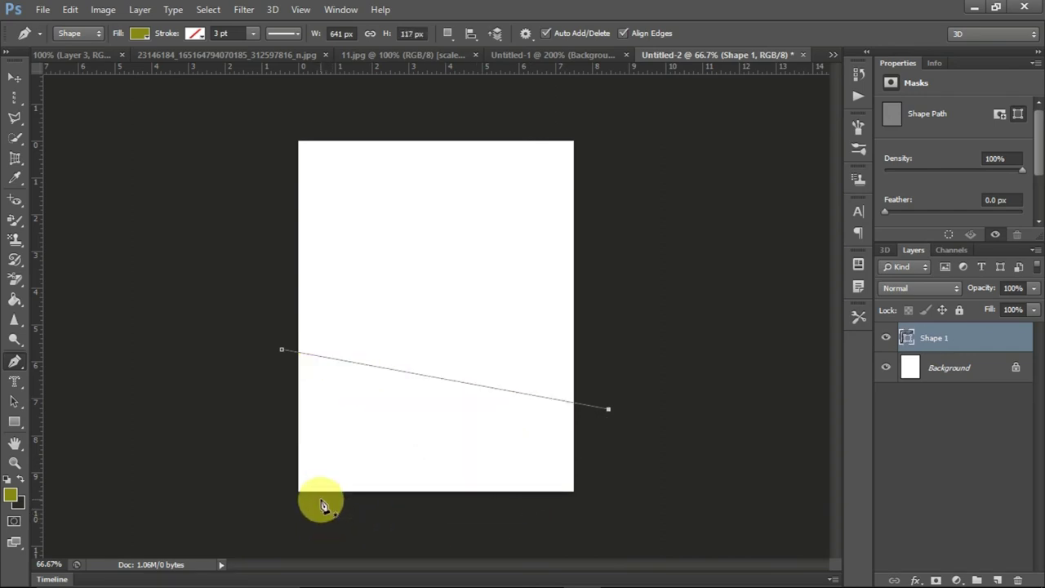
key(Escape)
click(610, 494)
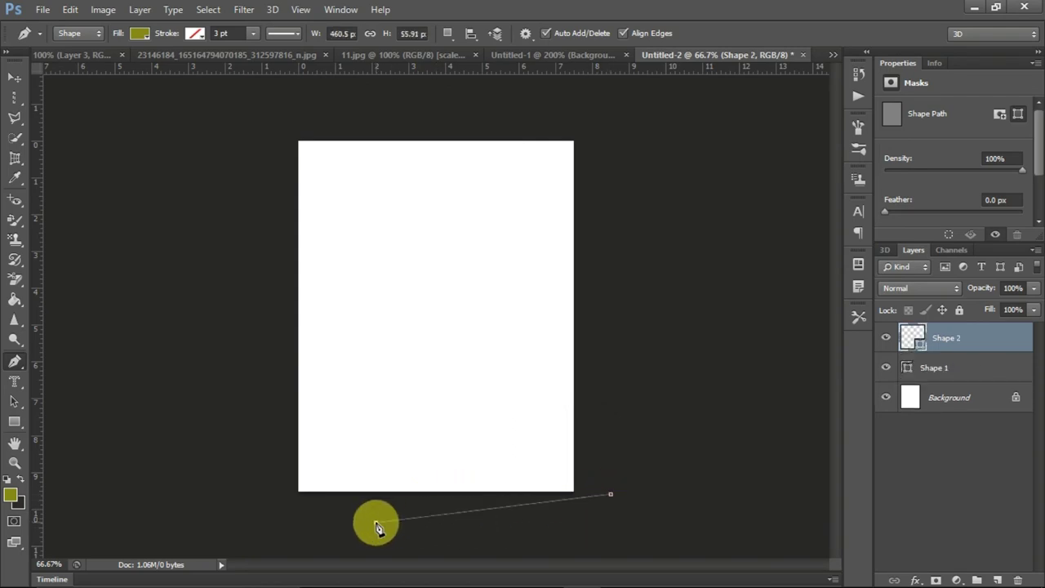
click(375, 522)
key(ctrl+alt+z)
key(ctrl+alt+z)
key(Escape)
Draw a closed four-cornered olive band over the lower page as Shape 2.
click(612, 517)
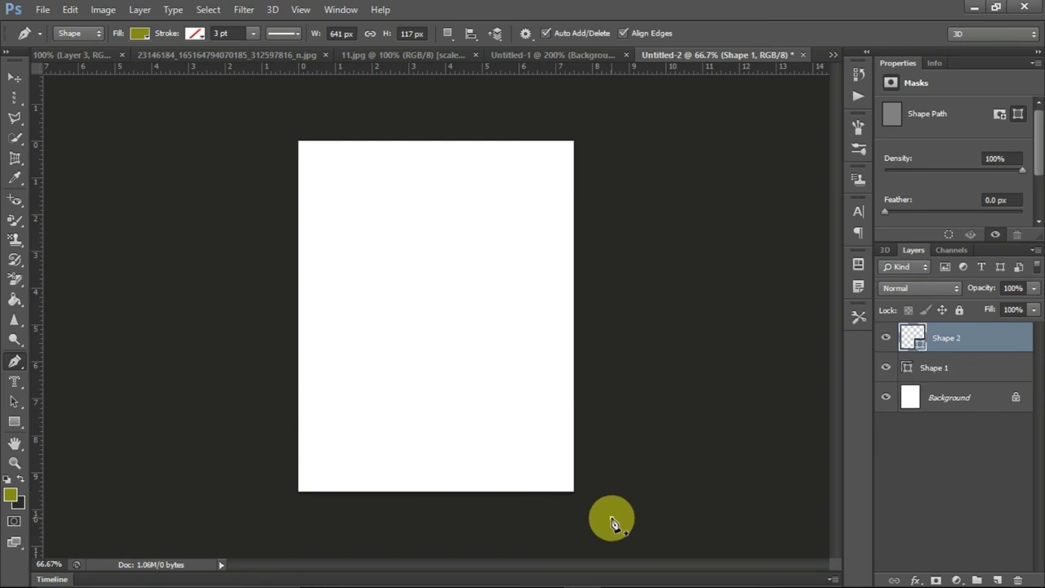
click(269, 508)
click(258, 396)
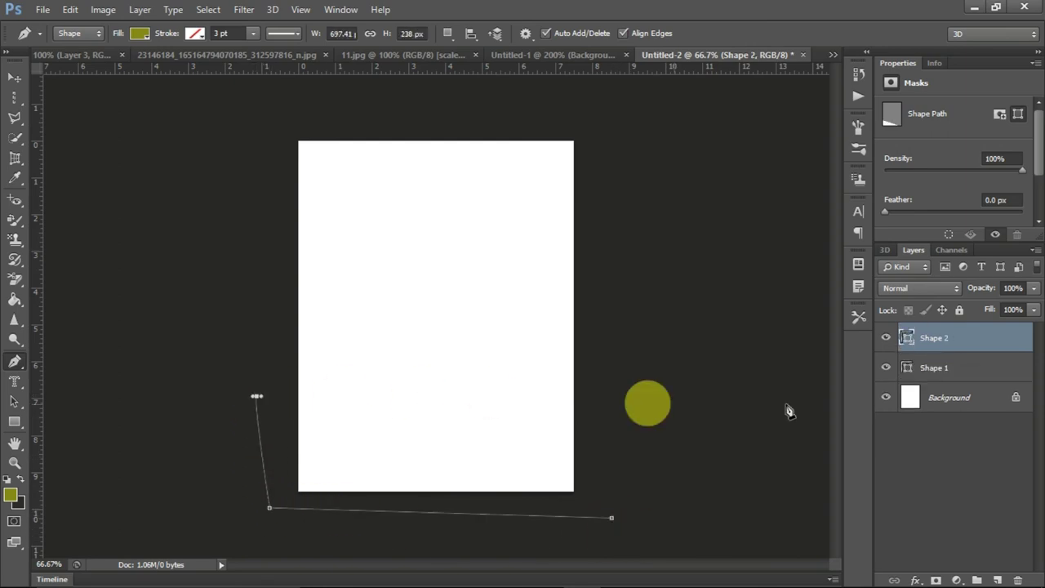
click(625, 402)
click(612, 518)
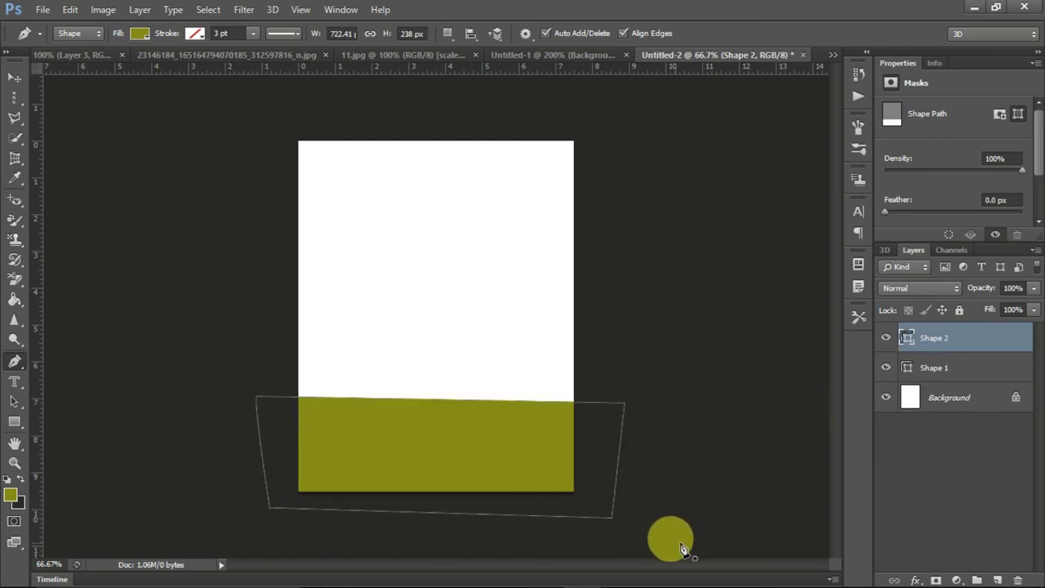
click(989, 375)
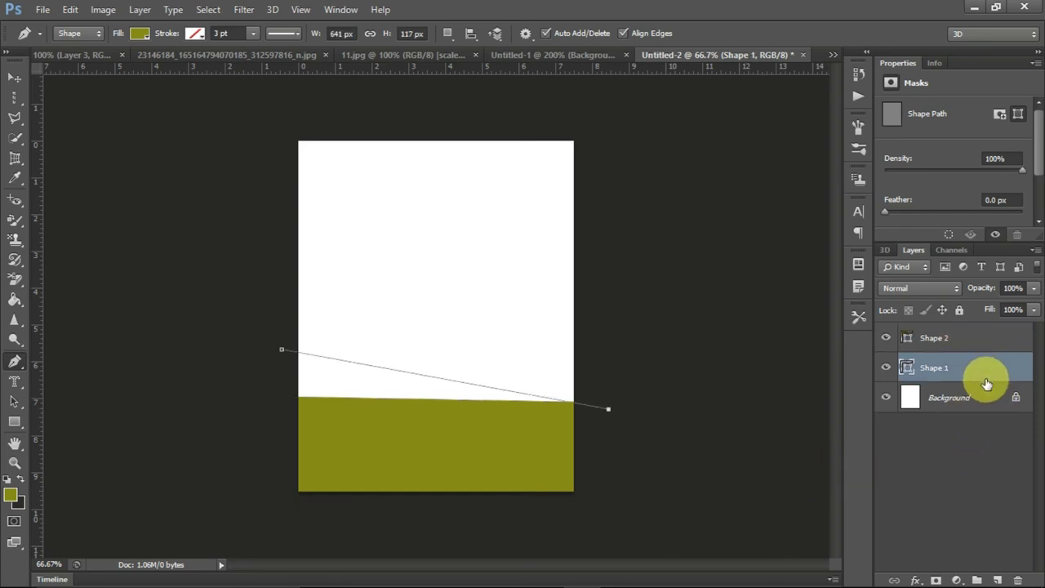
click(943, 344)
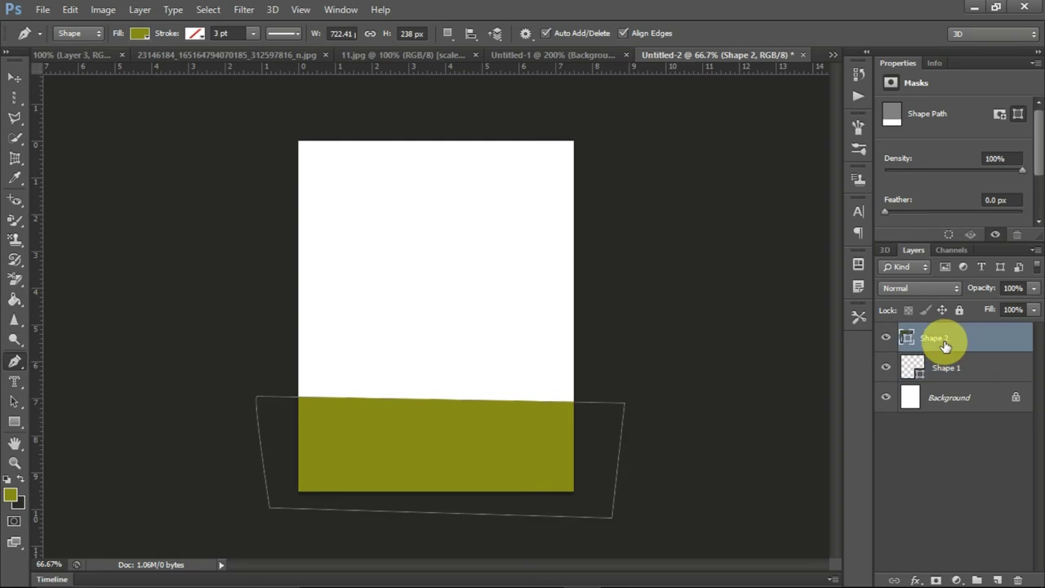
Change Shape 2's band fill from olive to a bright, saturated green.
click(140, 33)
click(213, 64)
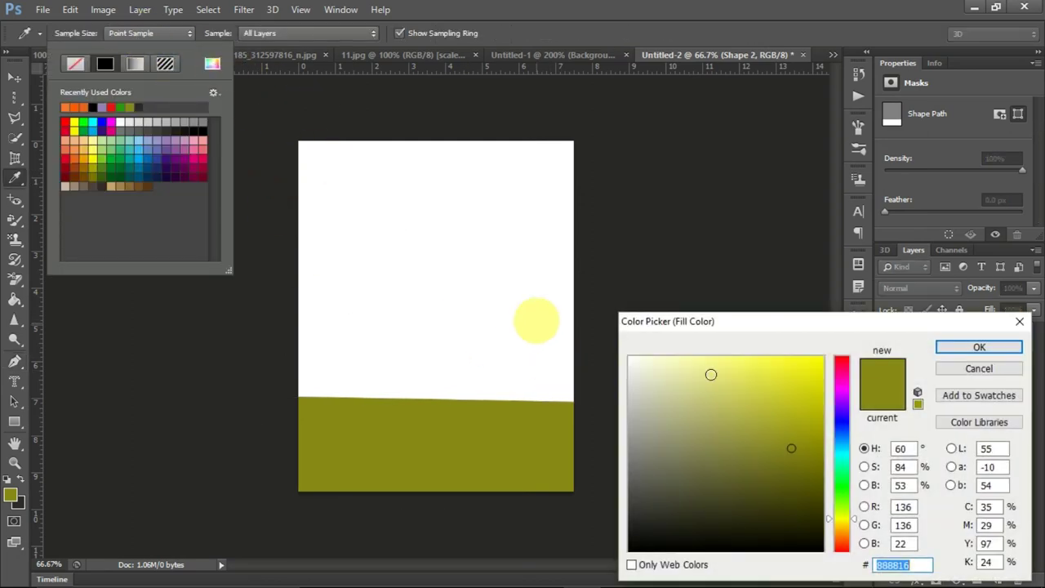
drag(841, 517, 841, 493)
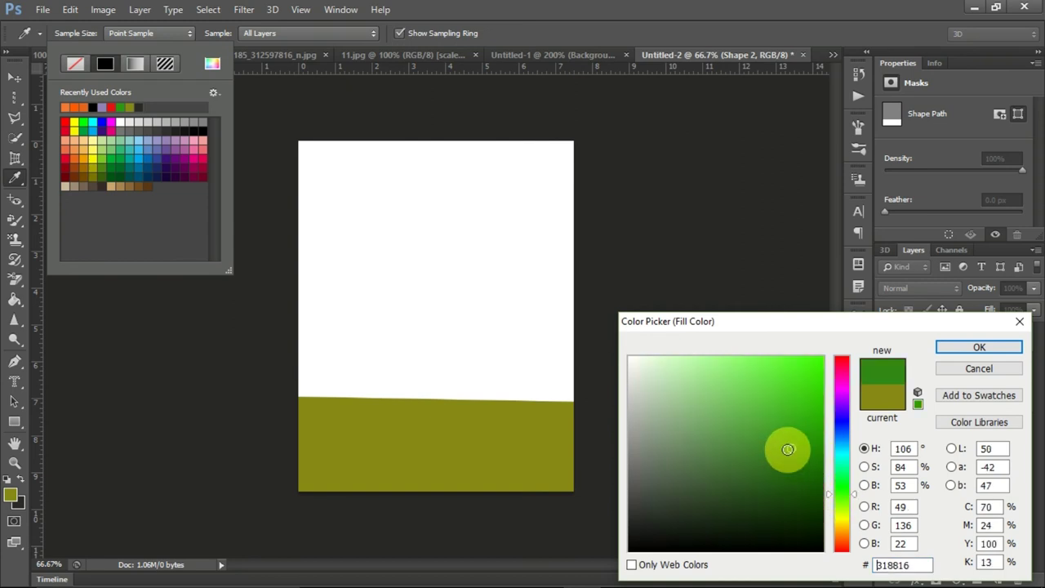
drag(788, 449, 810, 406)
click(973, 349)
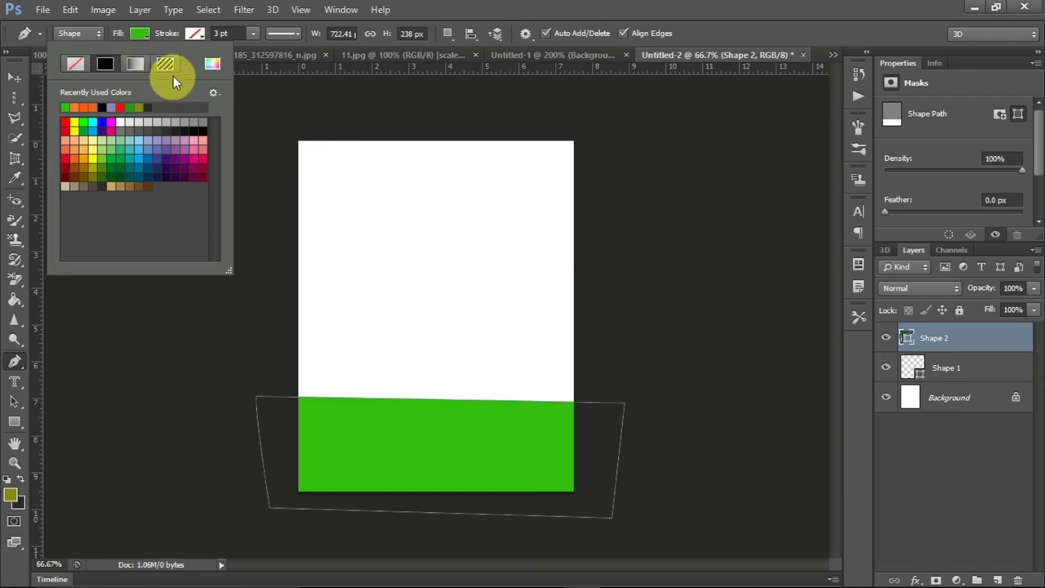
Try gradient presets, no fill, and linen and coarse burlap pattern fills on the band.
click(135, 65)
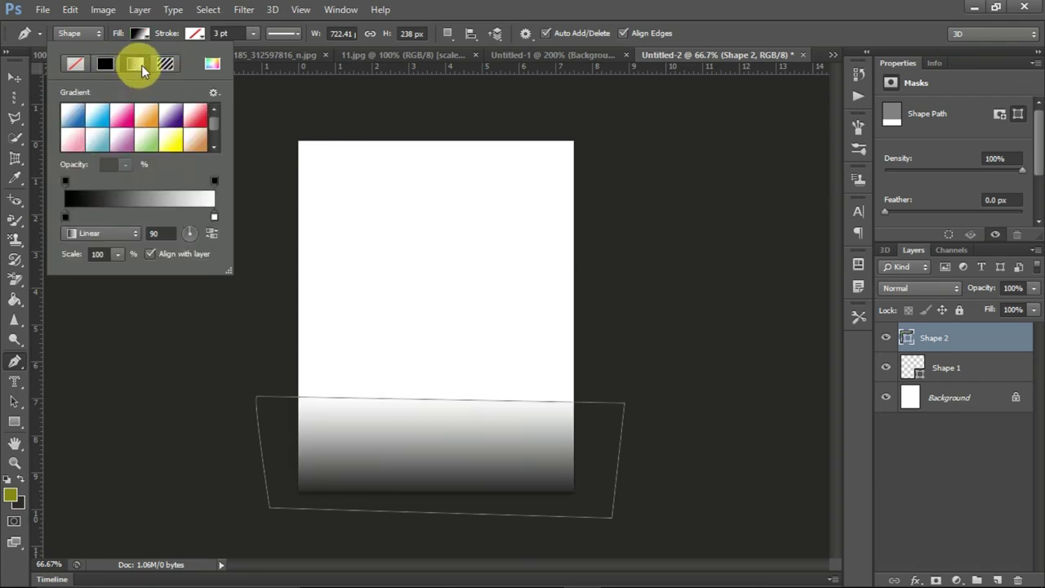
click(121, 114)
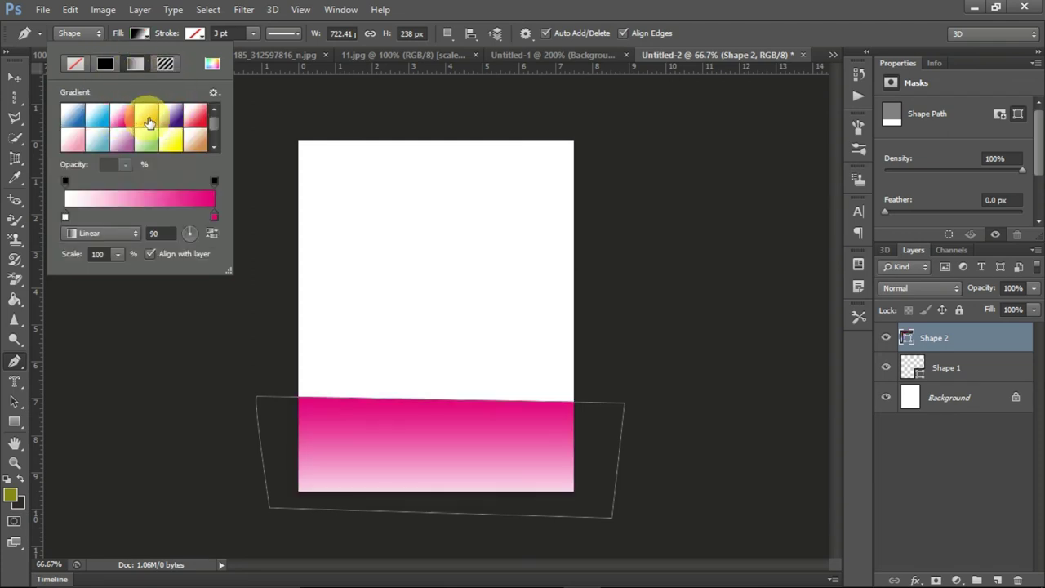
click(194, 137)
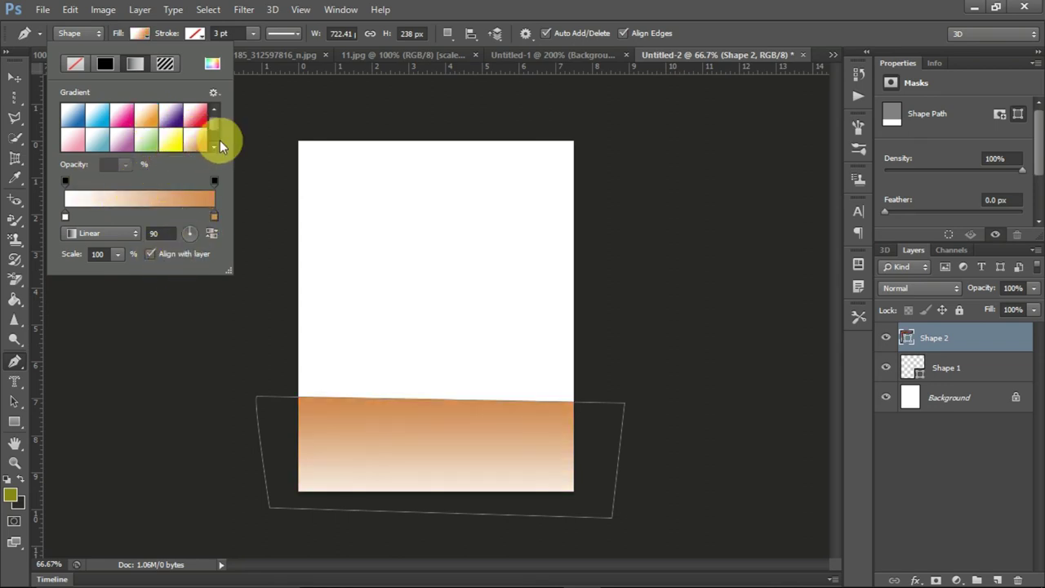
click(76, 65)
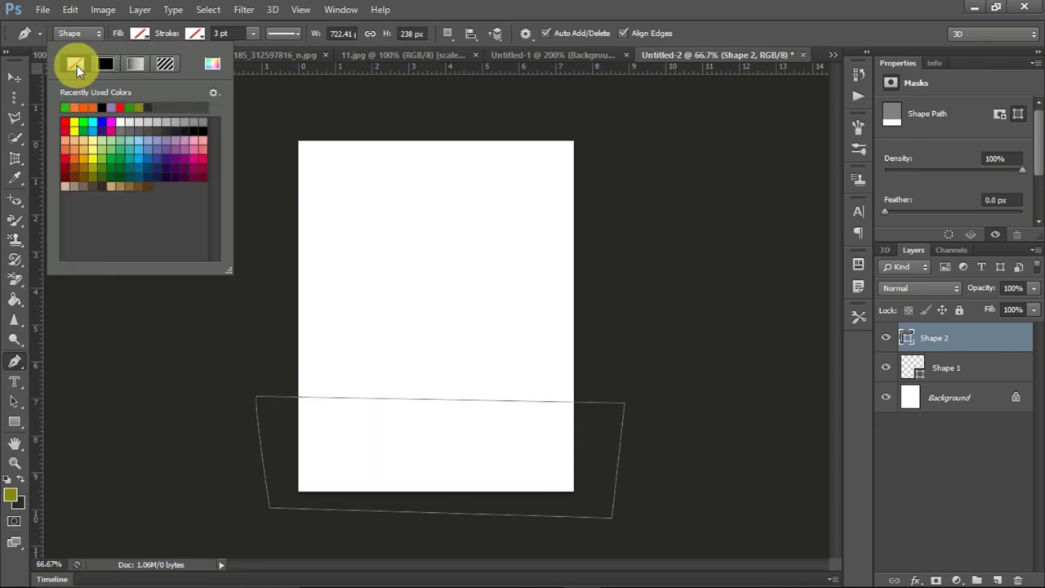
click(165, 64)
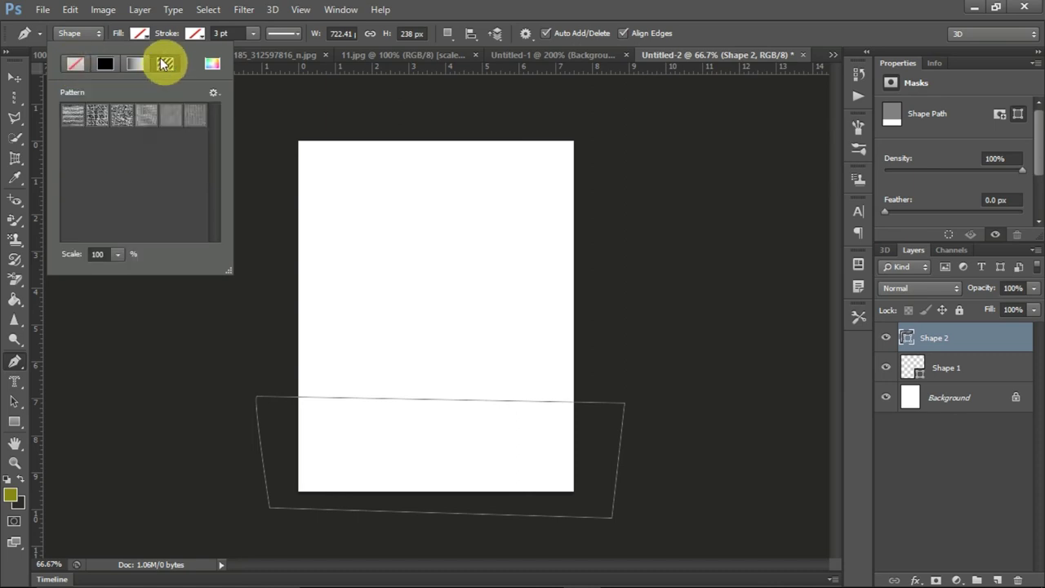
click(197, 118)
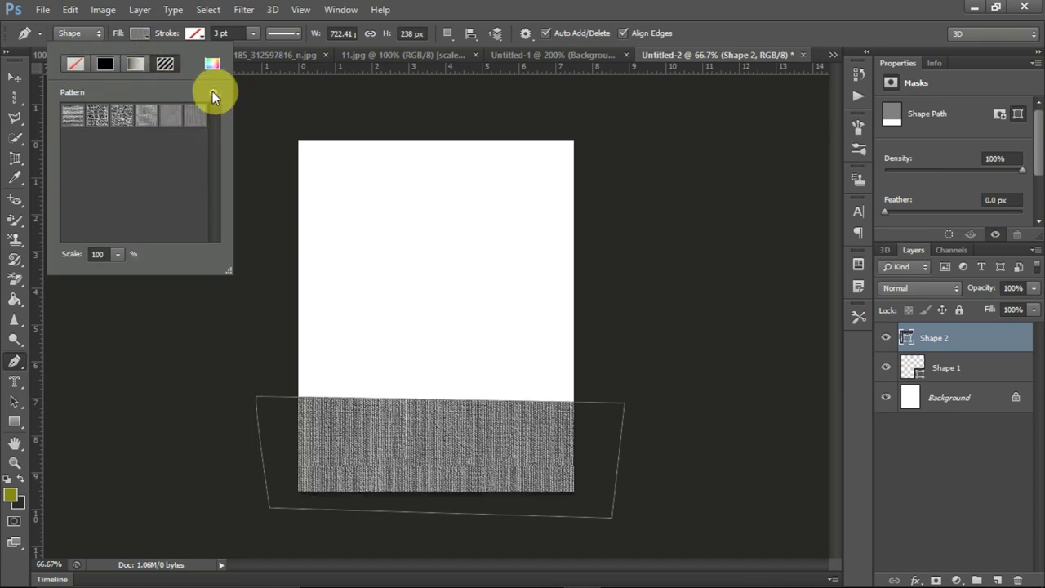
click(212, 92)
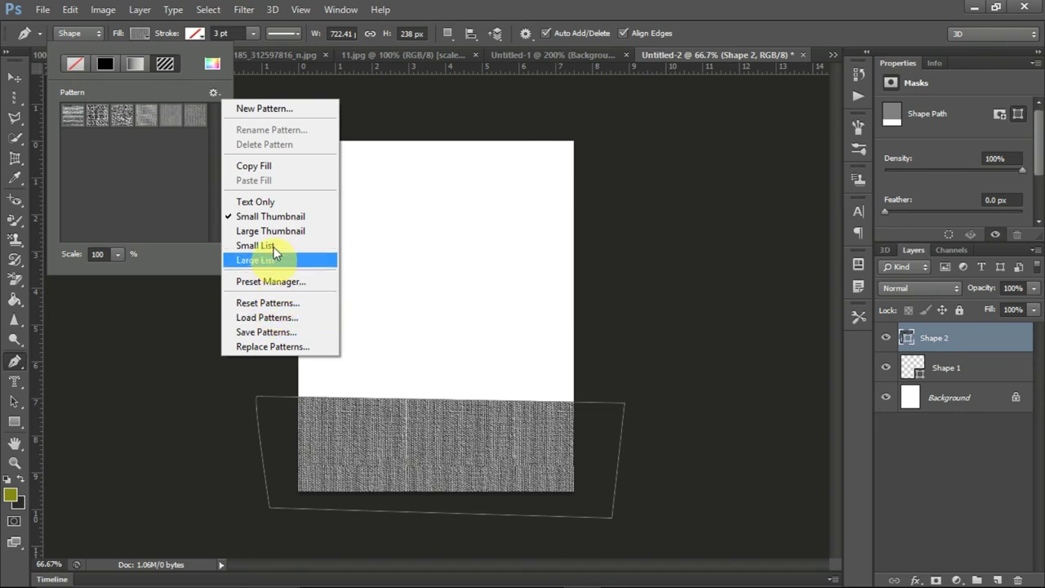
click(80, 117)
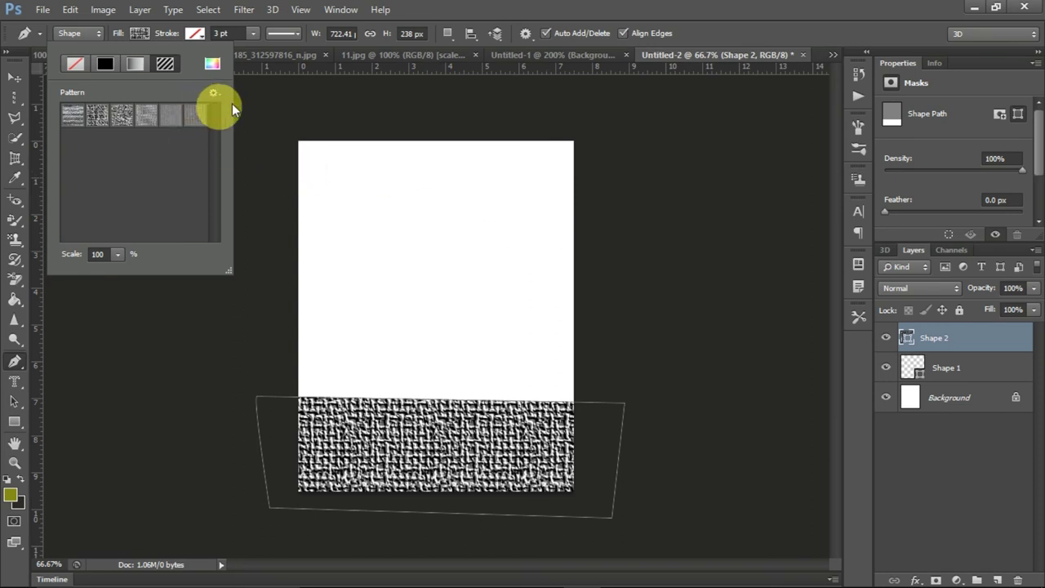
Set the band's fill to a custom red from the colour picker.
click(192, 35)
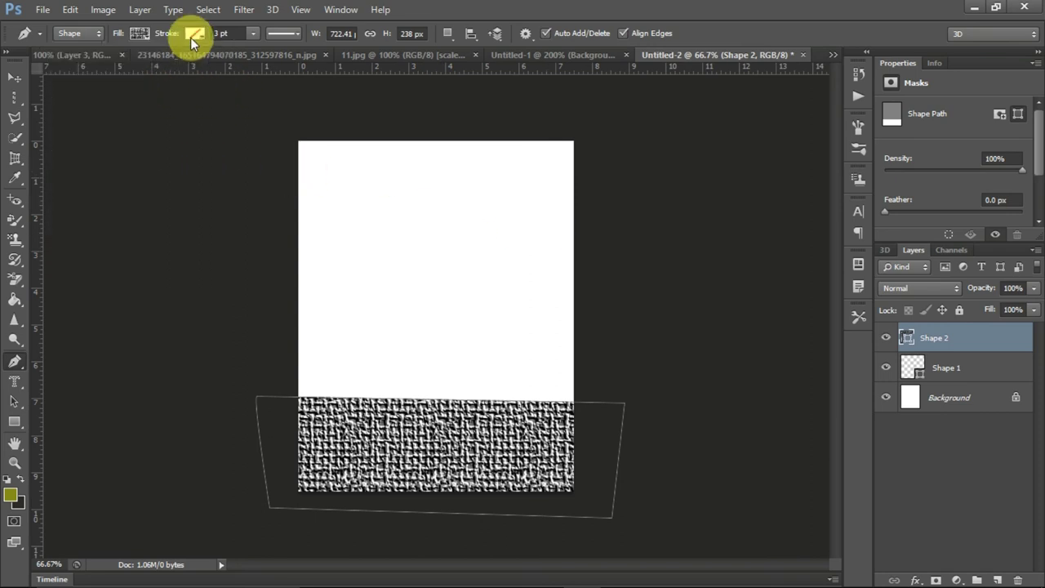
click(119, 32)
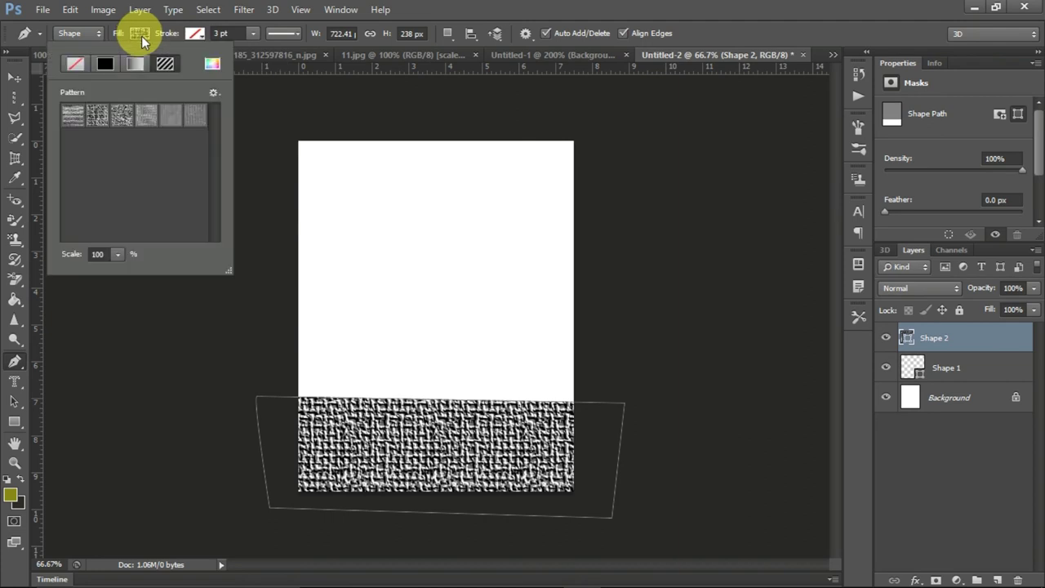
click(212, 64)
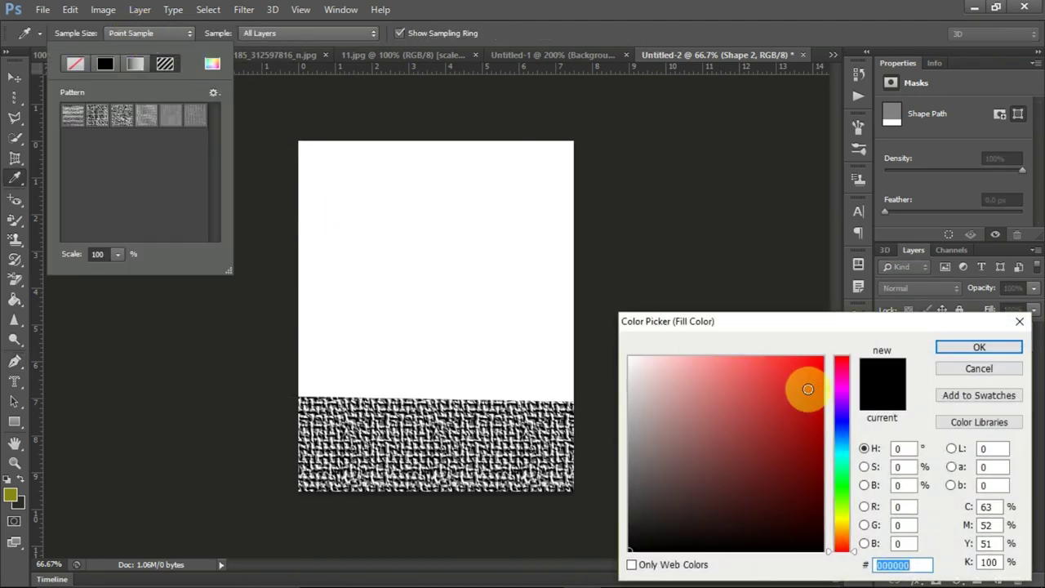
click(805, 389)
click(979, 347)
Keep the band solid red and give it a black outline.
click(104, 64)
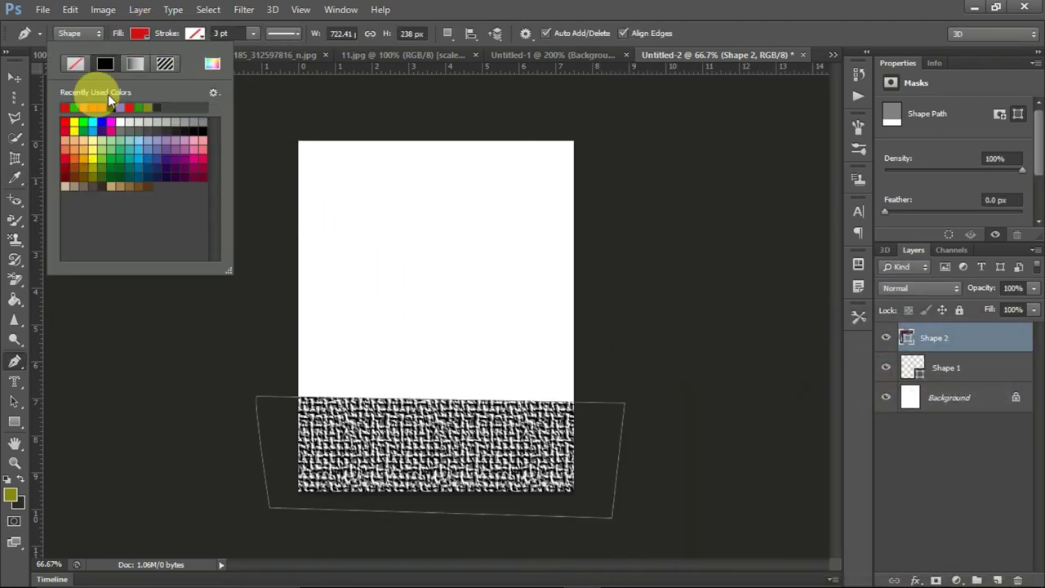
click(197, 35)
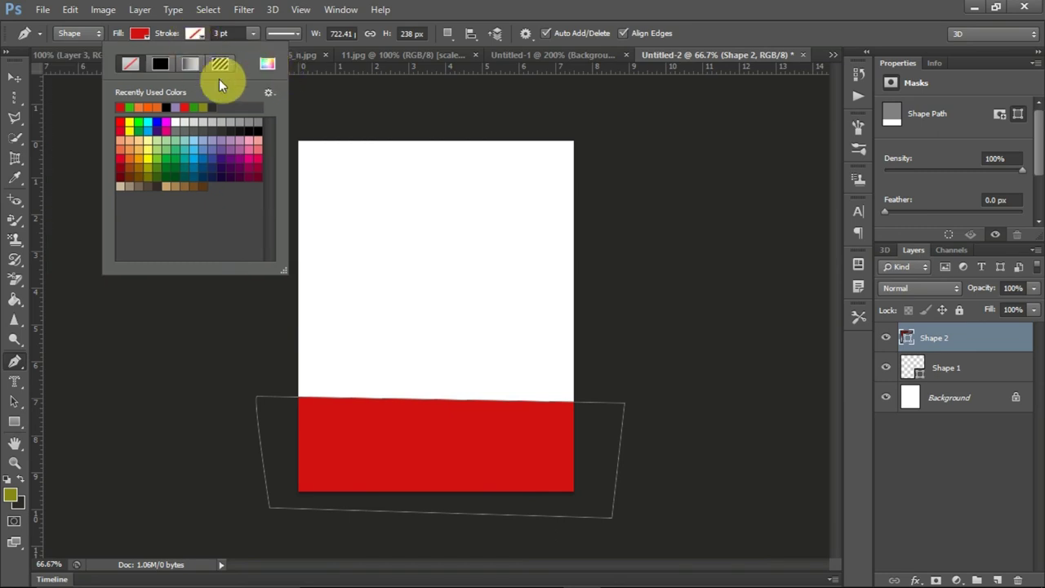
click(156, 64)
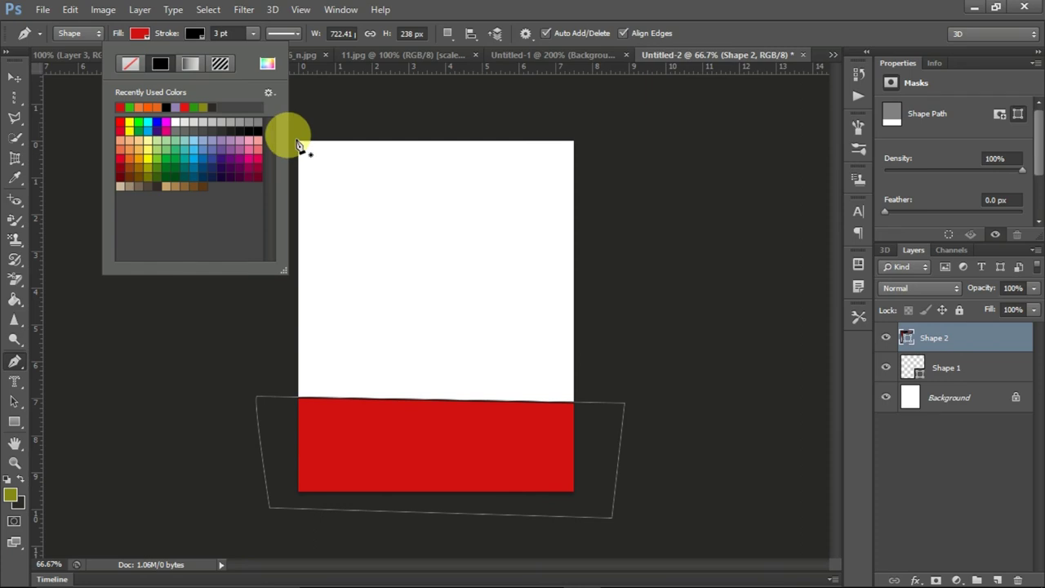
click(492, 22)
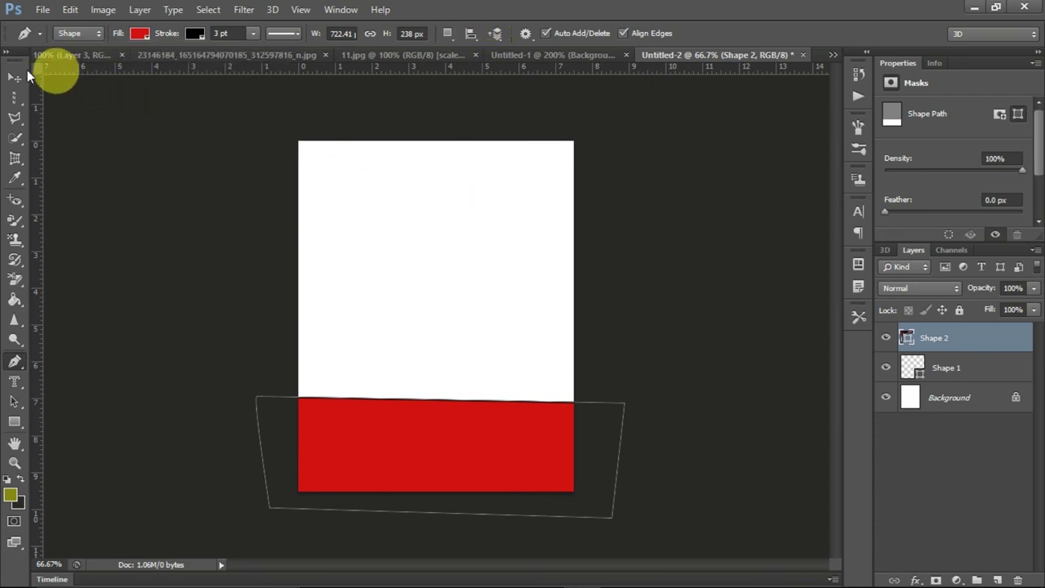
key(Escape)
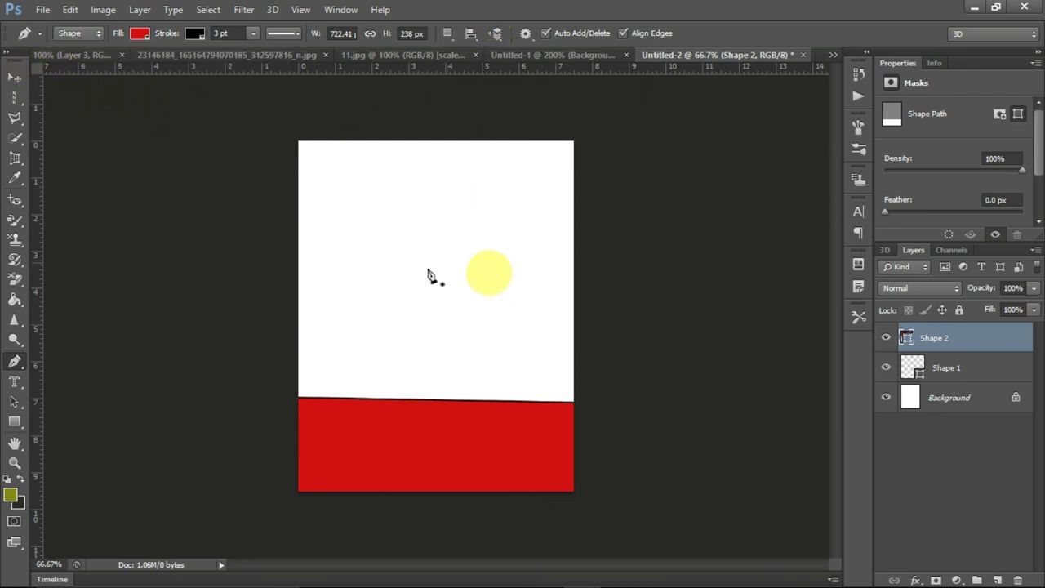
Set the outline width to 10 pt and restore the program window to full screen.
click(195, 32)
click(239, 34)
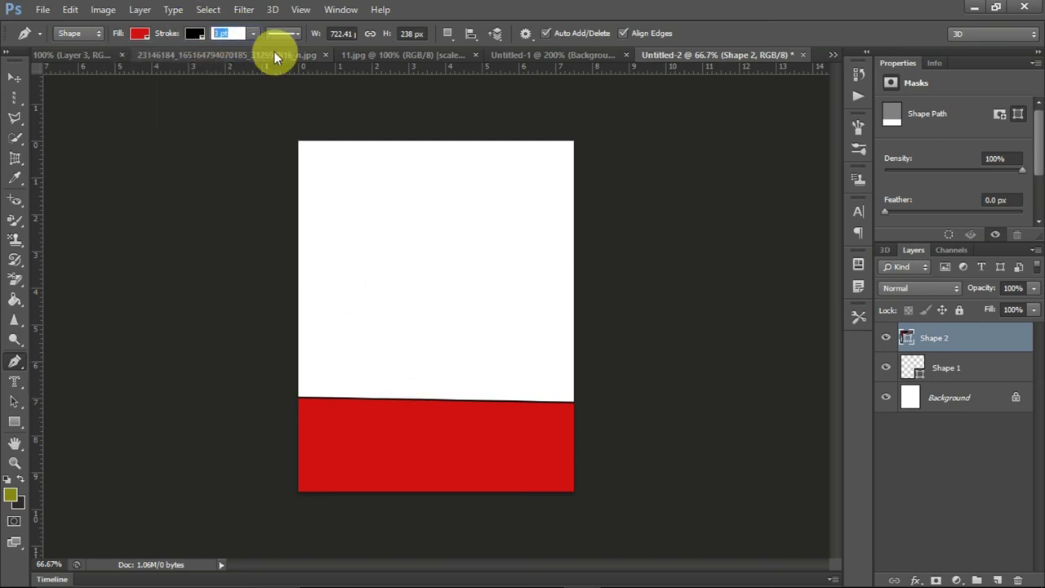
text(10)
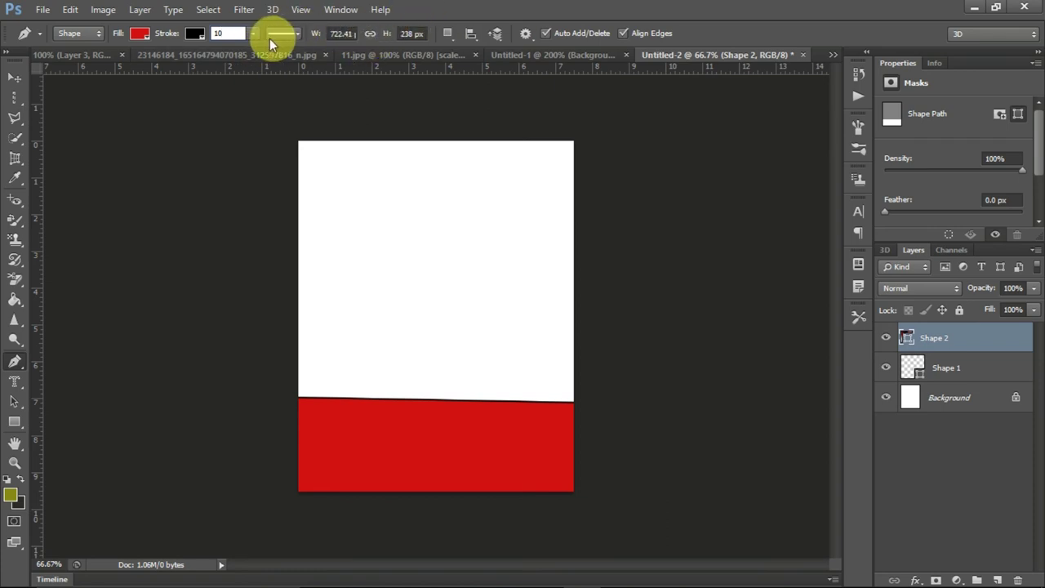
text( p)
text(t)
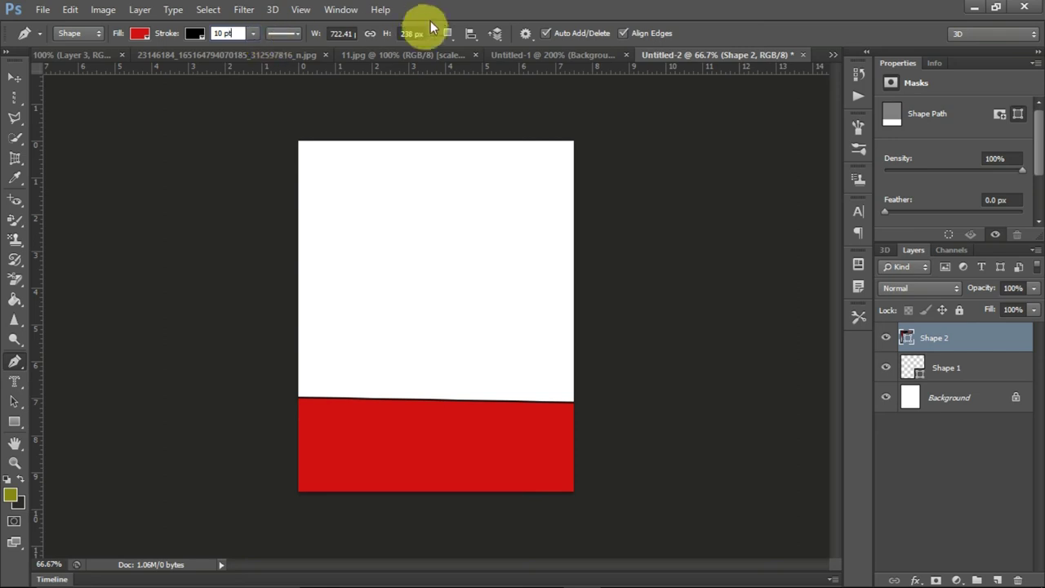
double_click(455, 12)
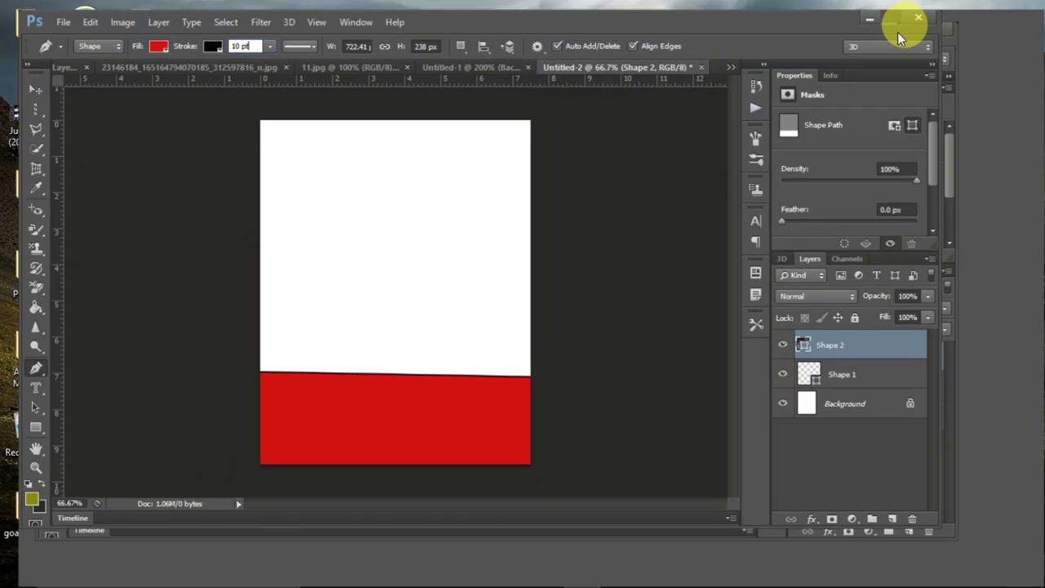
click(905, 19)
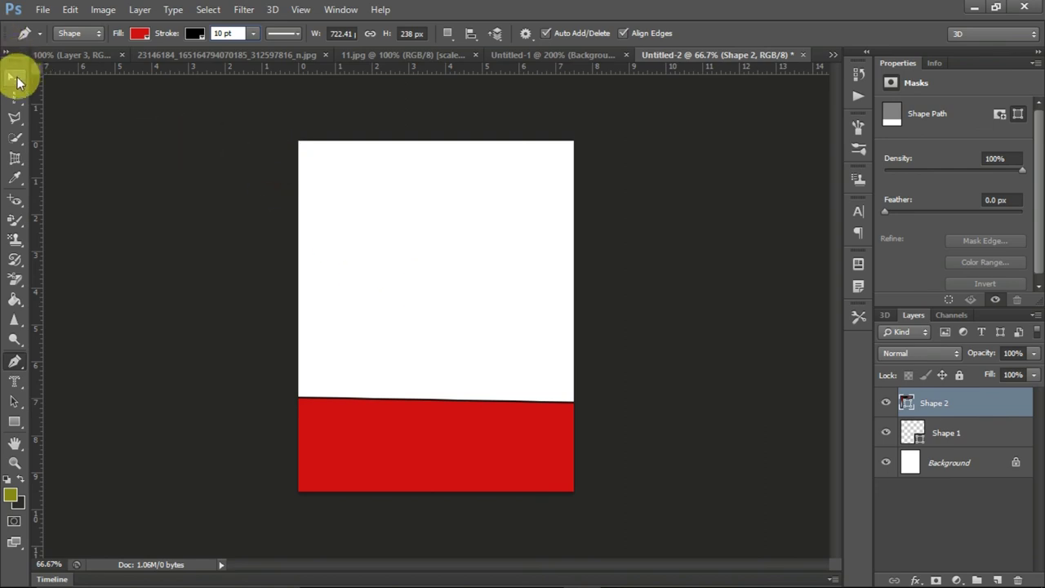
Try dashed and dotted outline styles on the band, ending on a solid line.
click(15, 77)
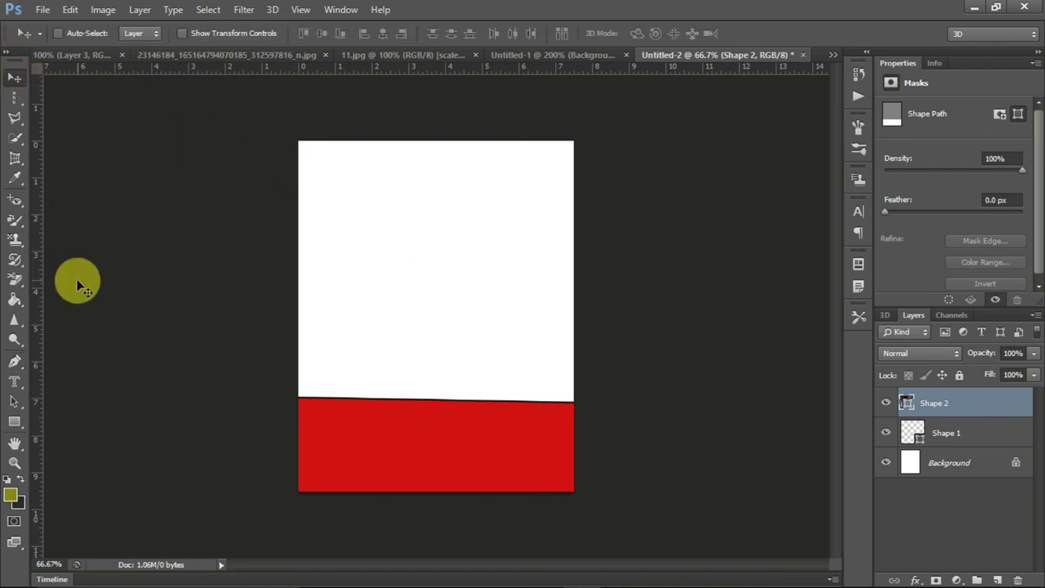
click(18, 370)
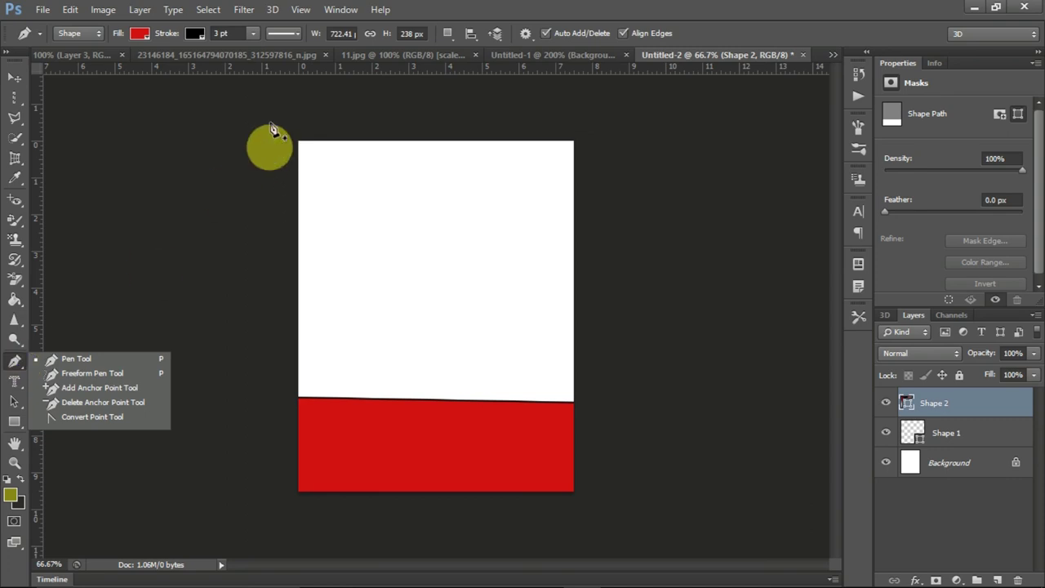
click(286, 35)
click(282, 98)
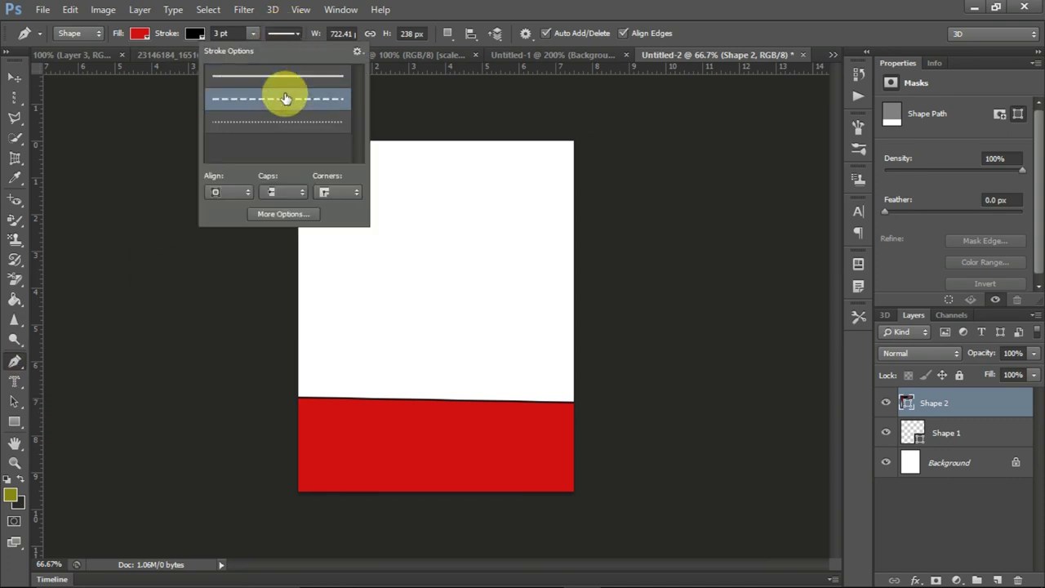
click(283, 127)
click(281, 100)
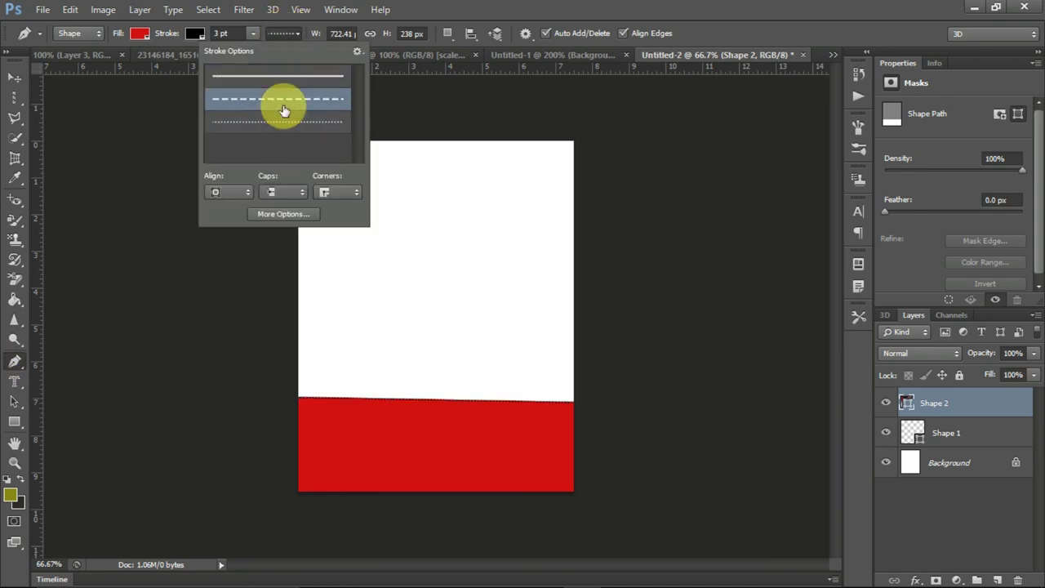
click(288, 77)
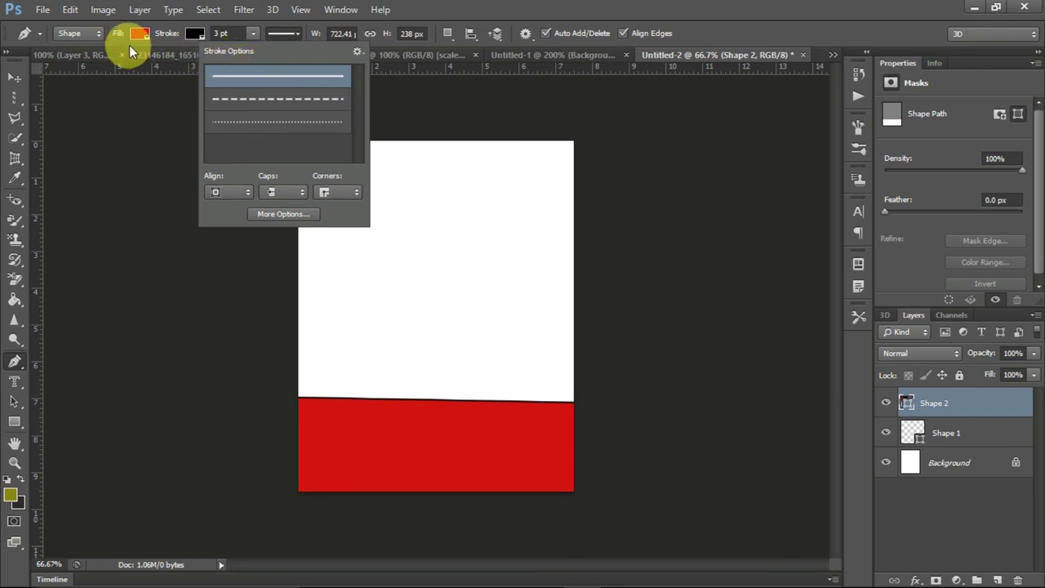
Set the band's stroke to No Color so it has no outline.
click(196, 34)
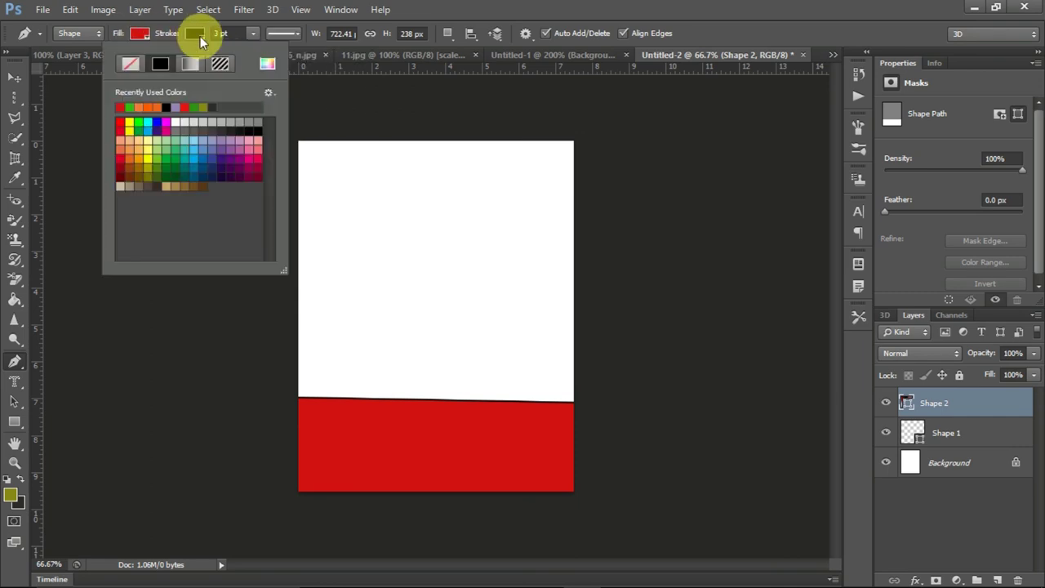
click(131, 64)
click(495, 6)
click(347, 34)
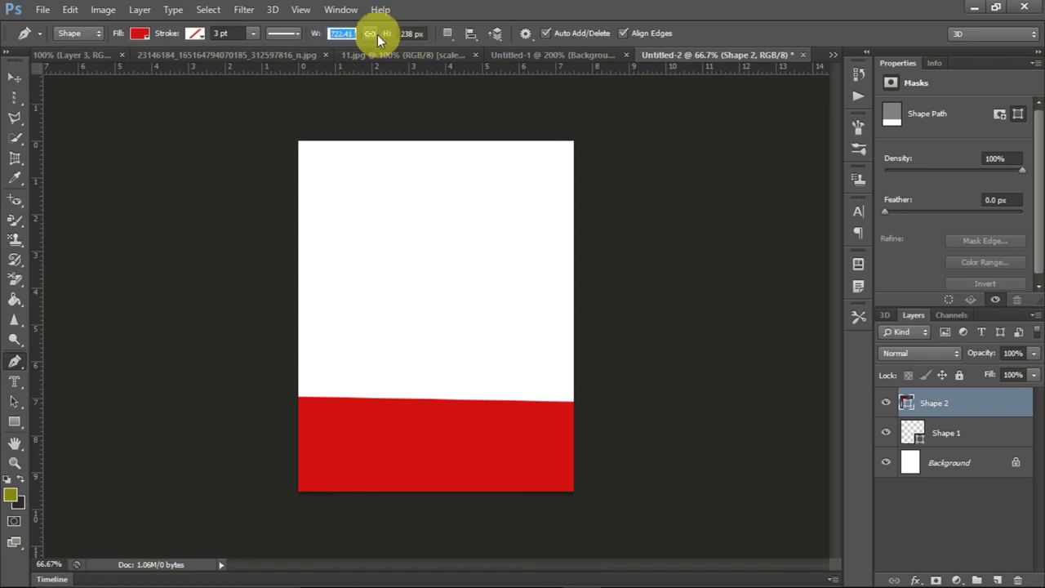
Draw a closed curved band shape across the top of the page with the Pen tool.
click(411, 34)
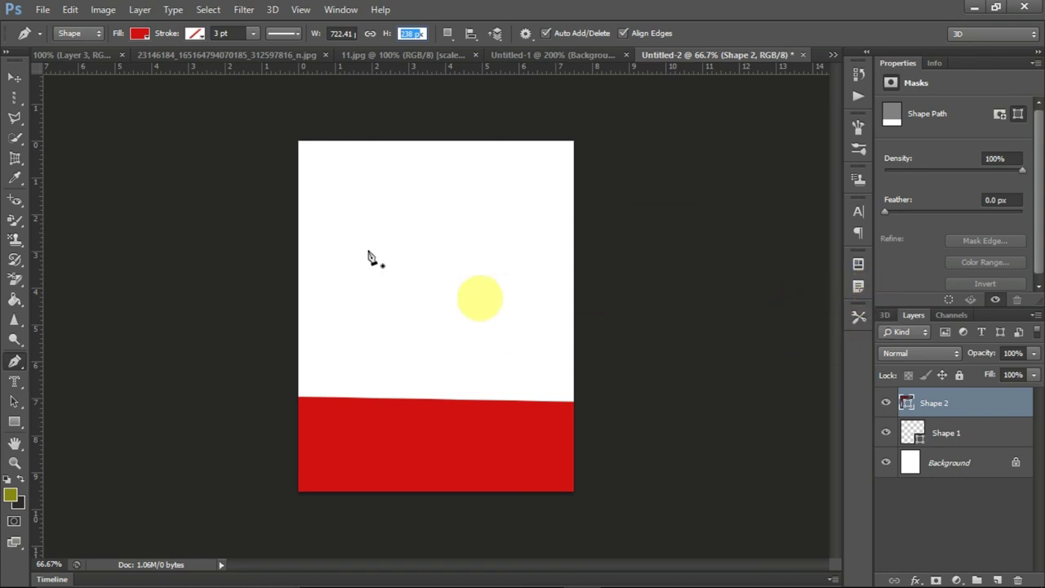
click(271, 146)
click(574, 221)
drag(633, 234, 704, 208)
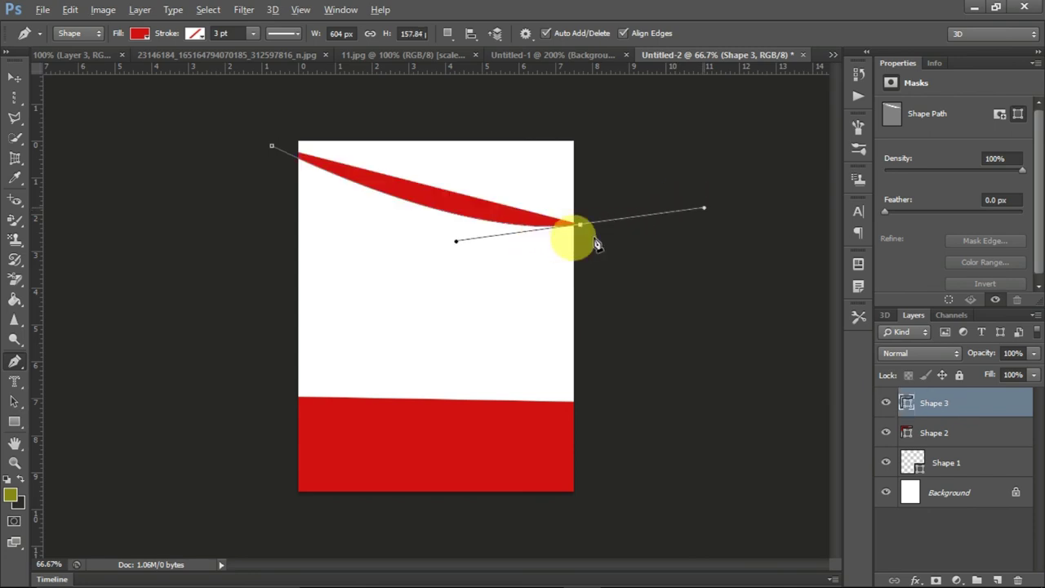
click(591, 125)
click(282, 112)
click(274, 149)
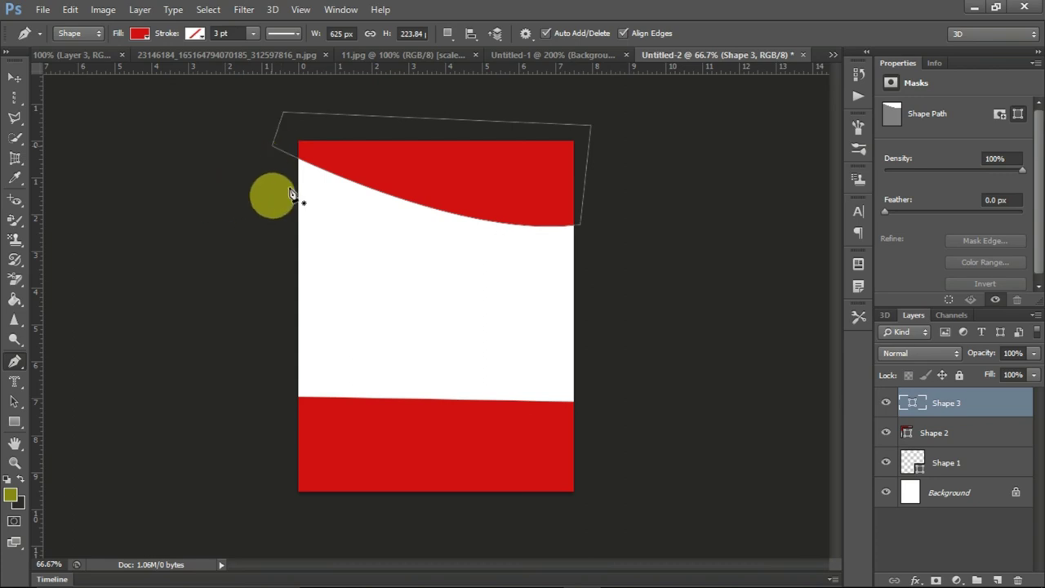
Fill the top band with green #3fd411 and duplicate it as Shape 3 copy.
click(140, 34)
click(209, 69)
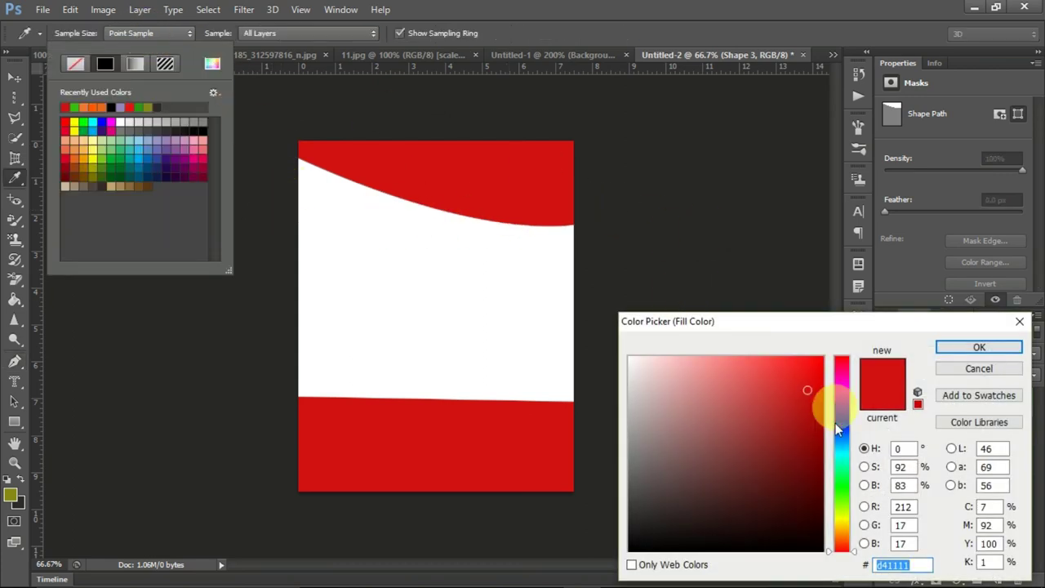
click(848, 494)
click(971, 374)
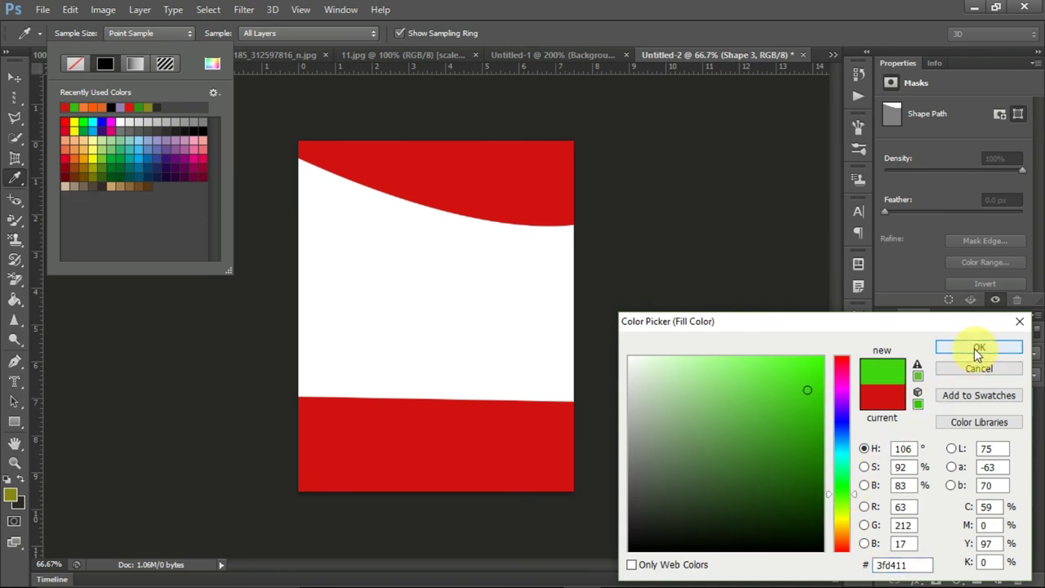
click(978, 350)
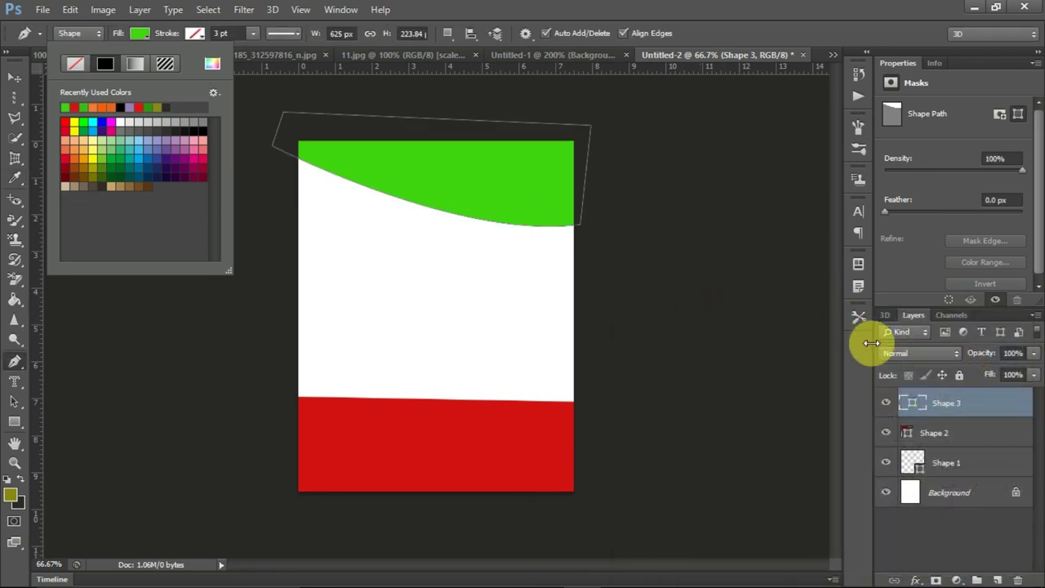
click(982, 408)
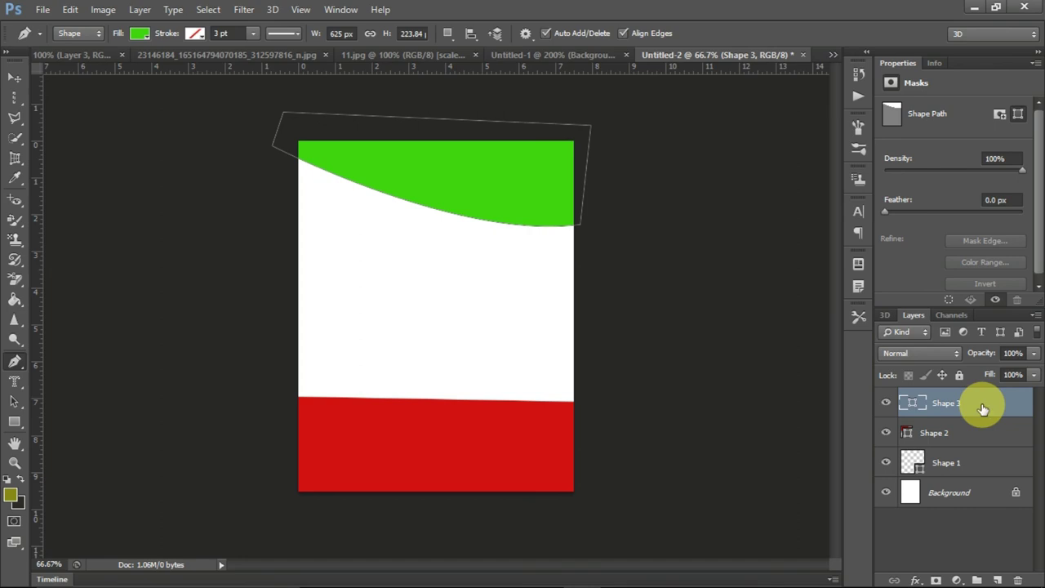
key(ctrl+j)
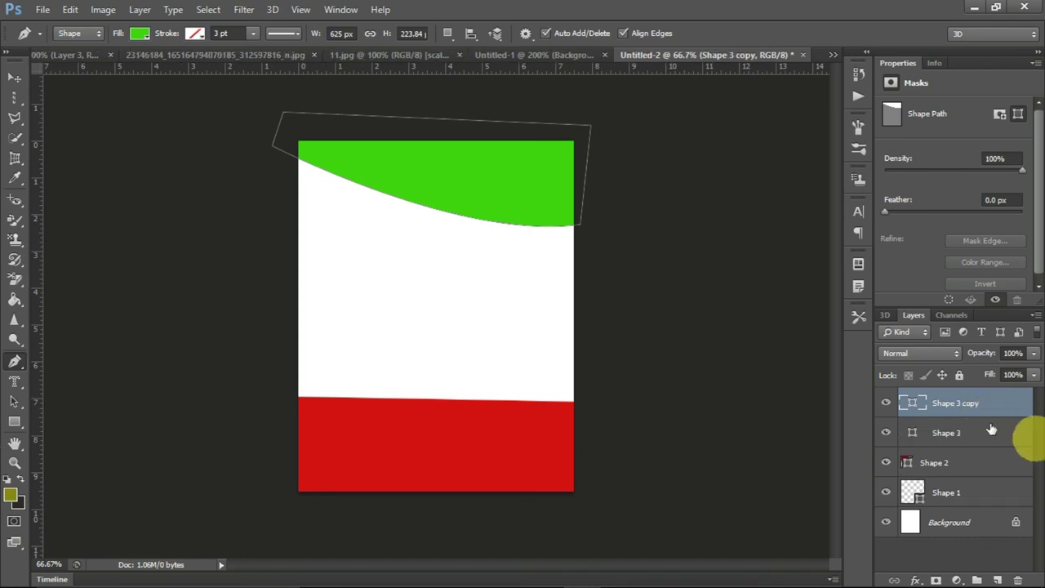
Change the copy's fill to a lighter green, #4aff12.
click(138, 33)
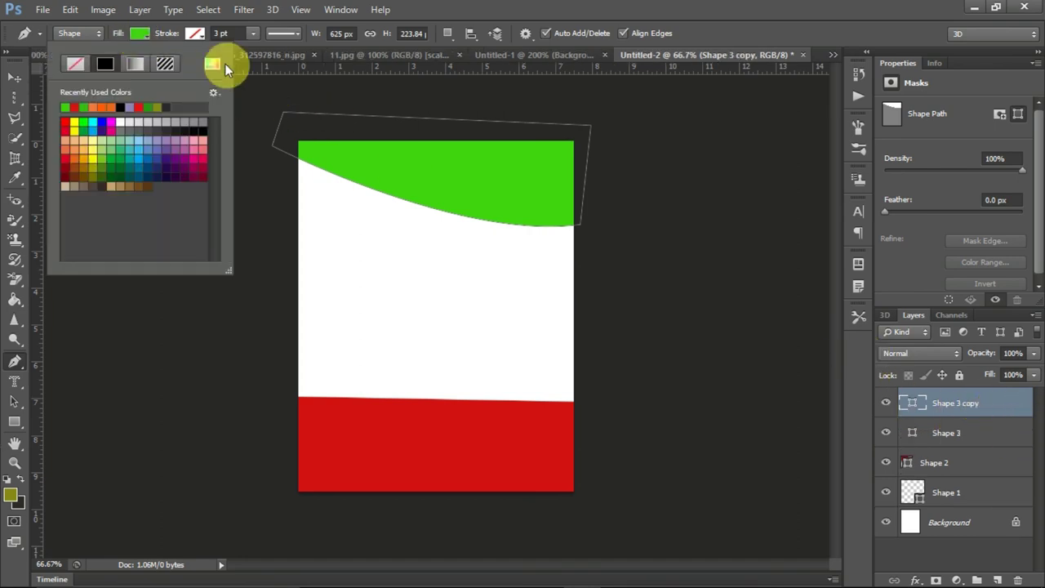
click(212, 63)
mouse_move(807, 391)
mouse_down()
mouse_move(775, 397)
mouse_move(808, 368)
mouse_up()
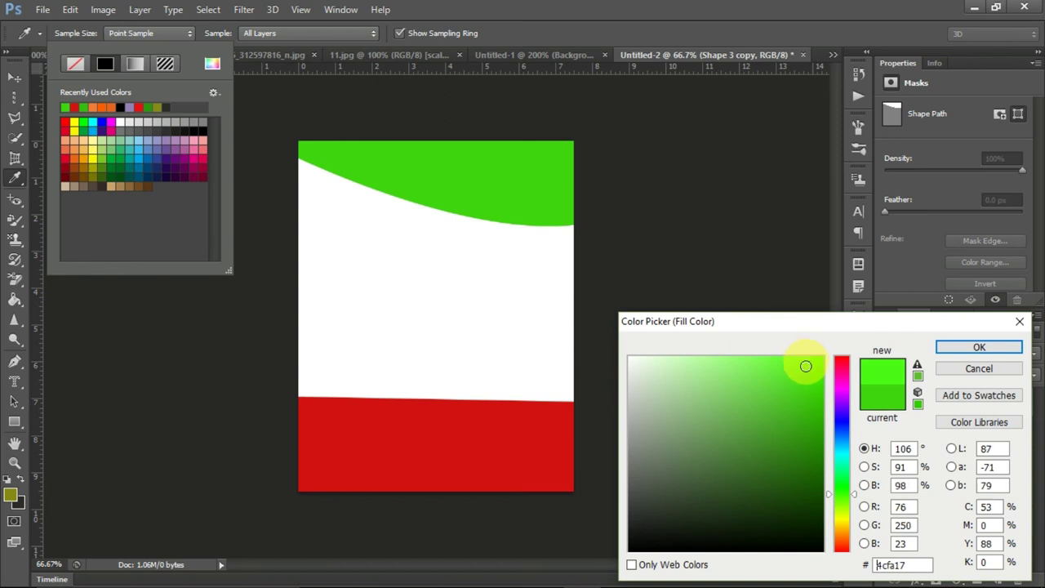
drag(806, 367, 809, 357)
click(966, 349)
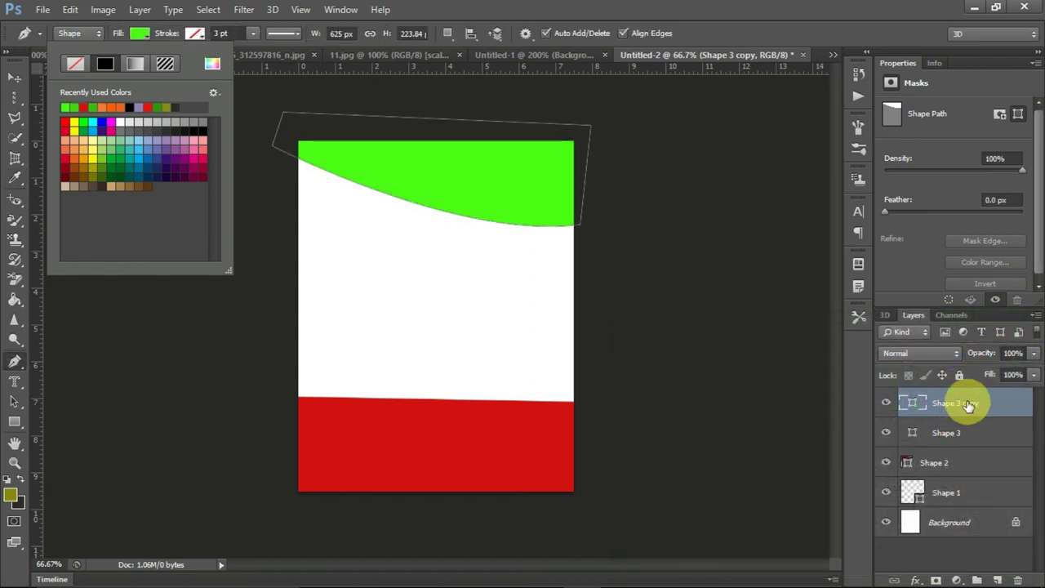
Place Shape 3 copy beneath Shape 3 and nudge it down slightly to reveal a light edge.
drag(967, 406, 965, 433)
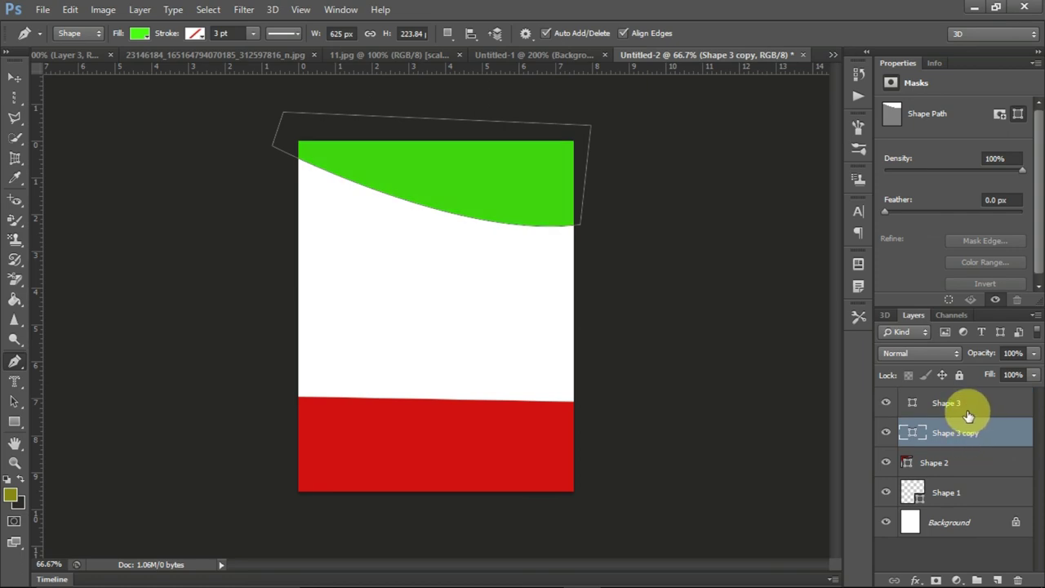
key(ctrl+t)
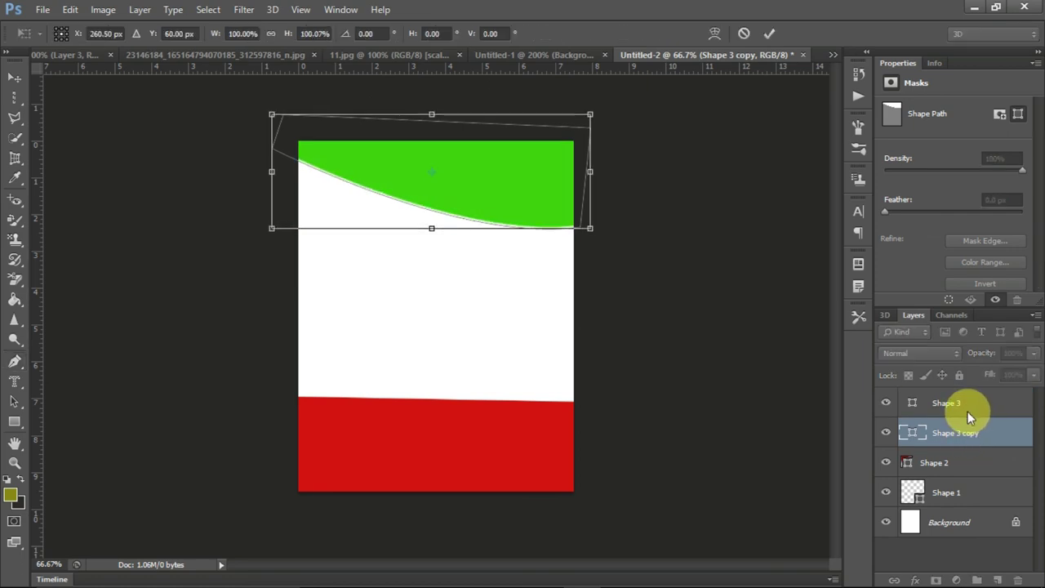
key(Down)
key(Down)
key(Down)
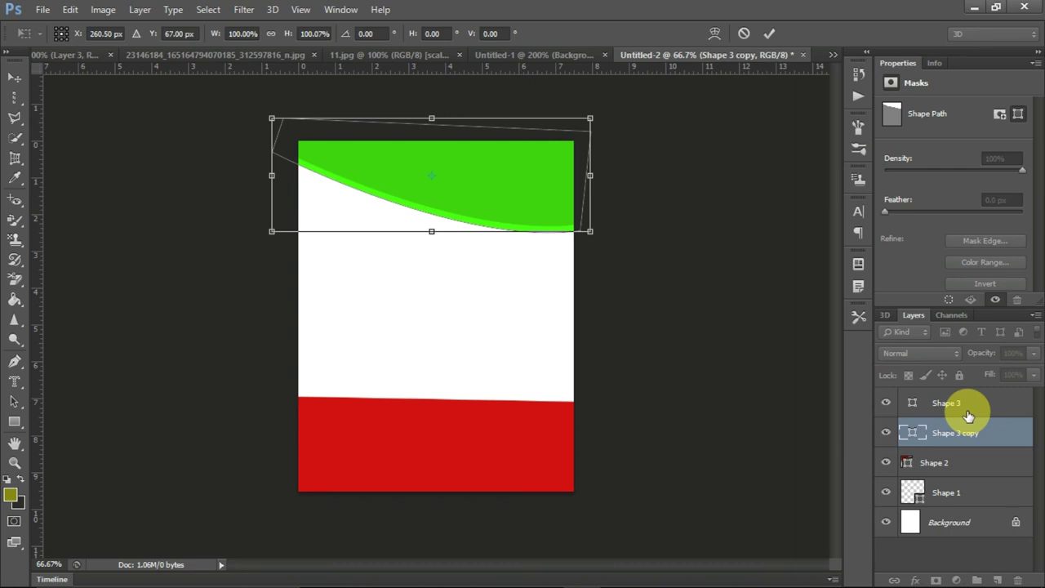
key(Return)
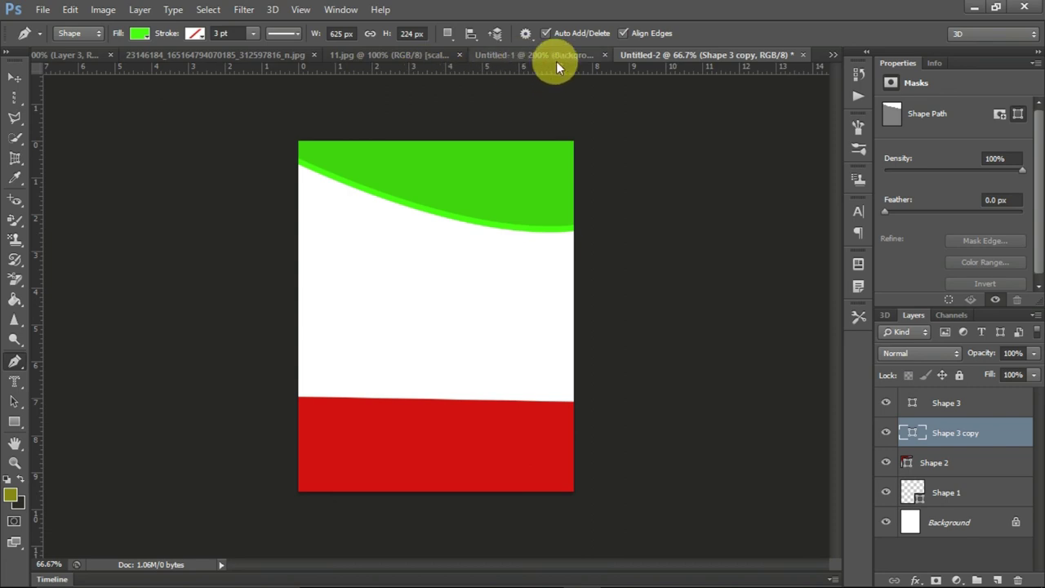
click(73, 33)
click(86, 61)
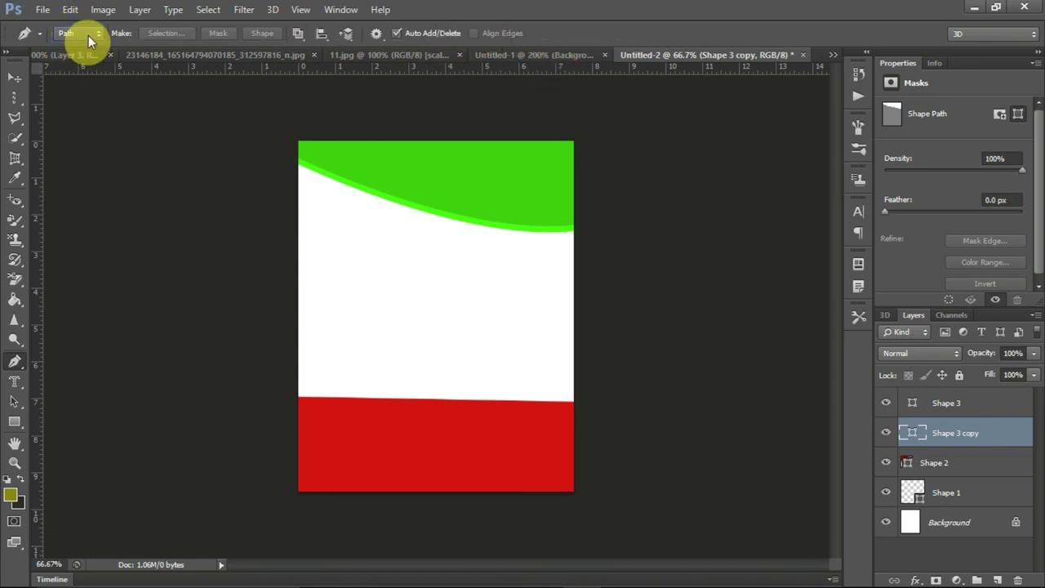
click(80, 51)
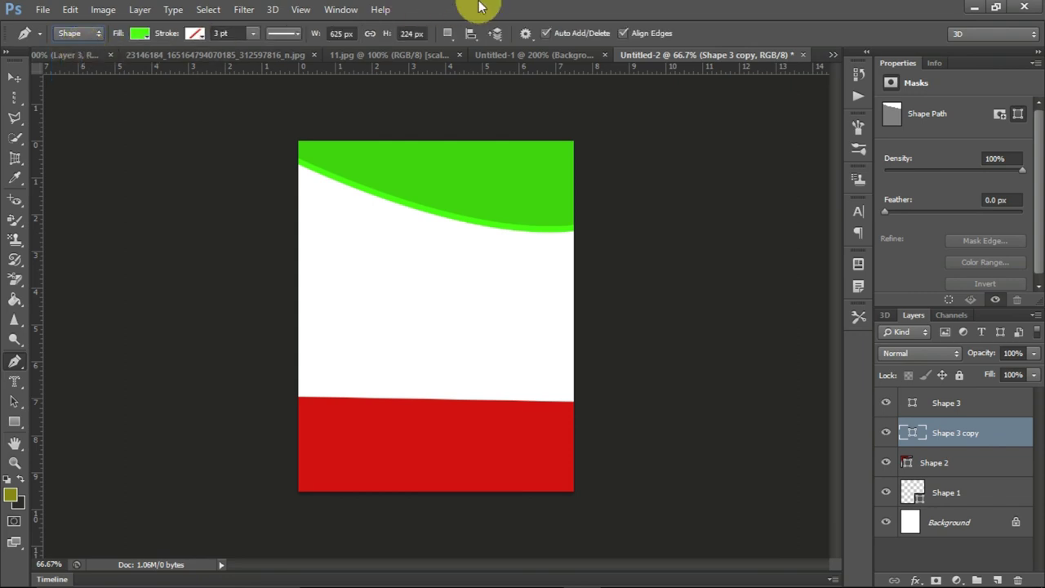
click(80, 36)
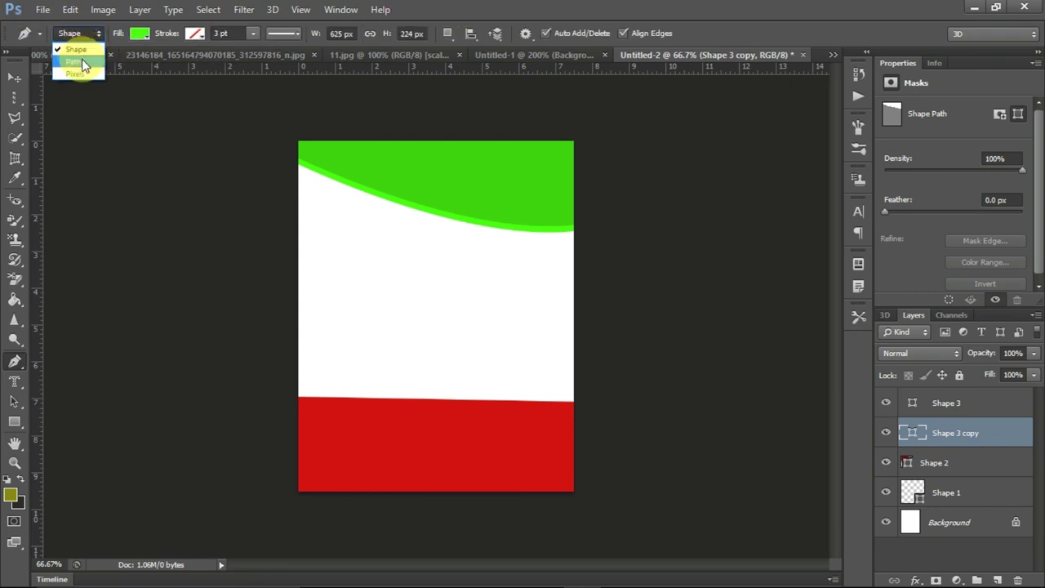
click(84, 63)
click(74, 34)
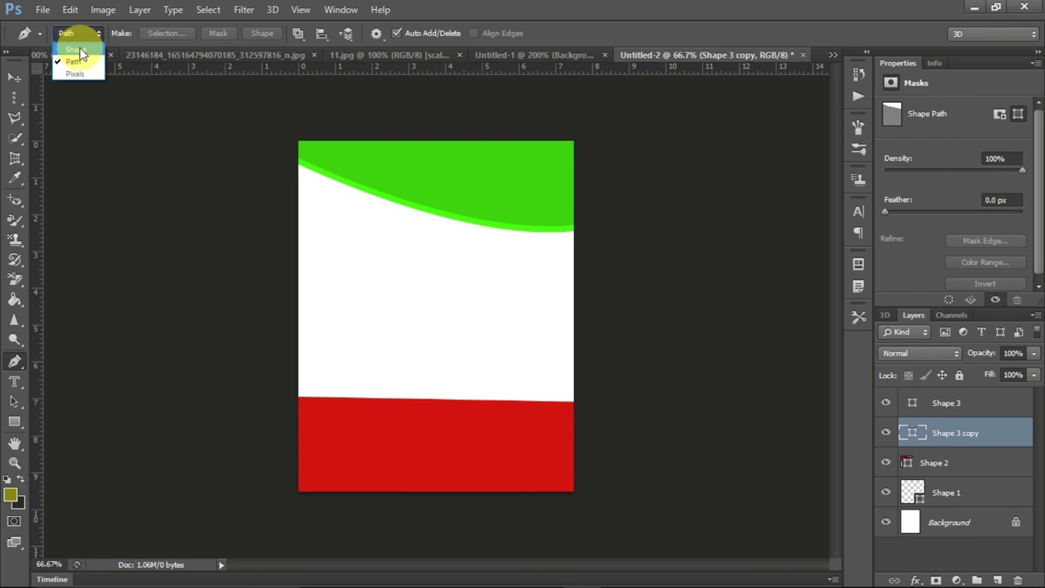
click(77, 50)
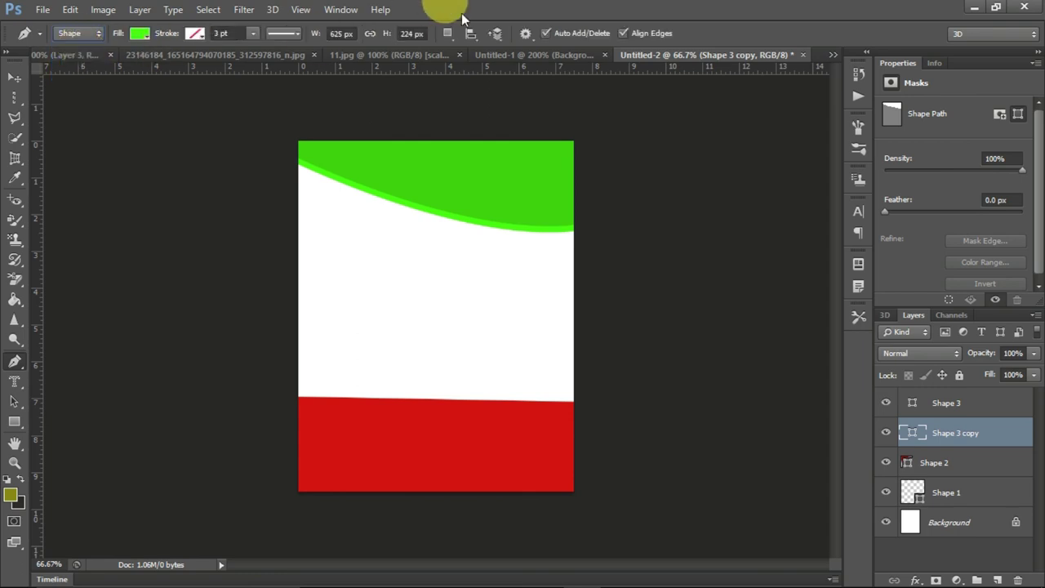